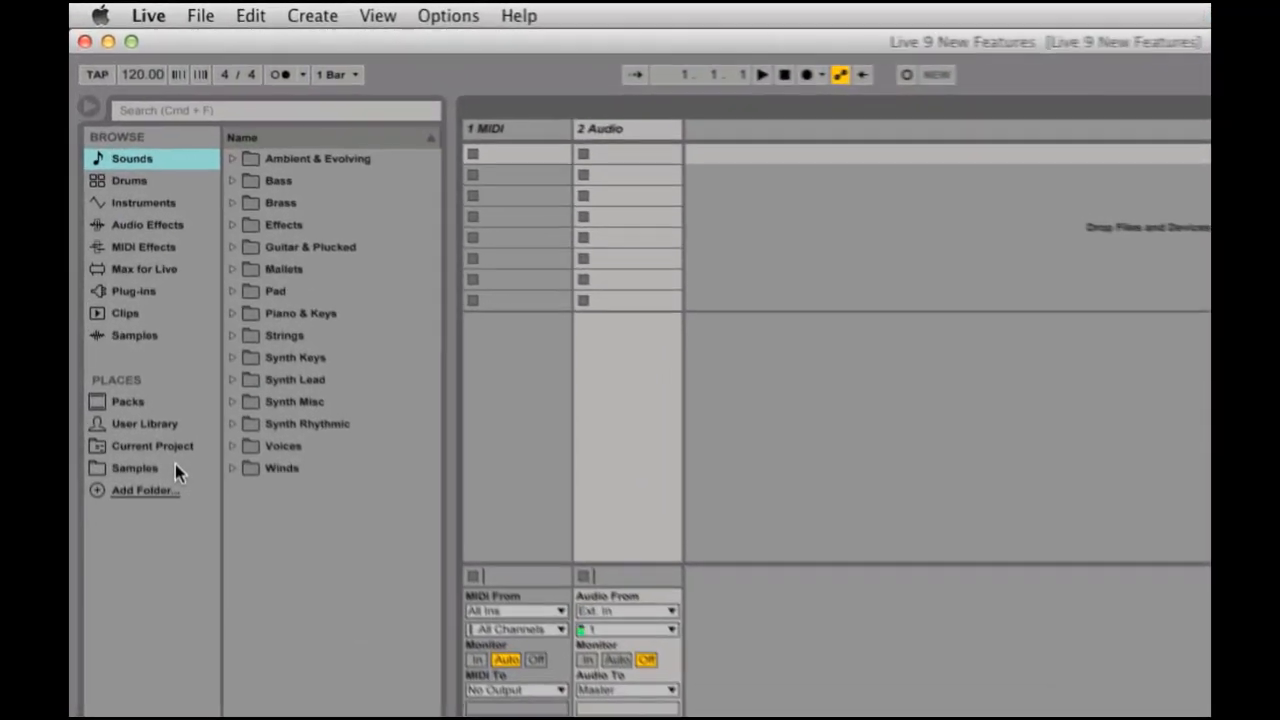
Add the Beat Camp folder from the Desktop to the browser's Places and show its contents
click(158, 490)
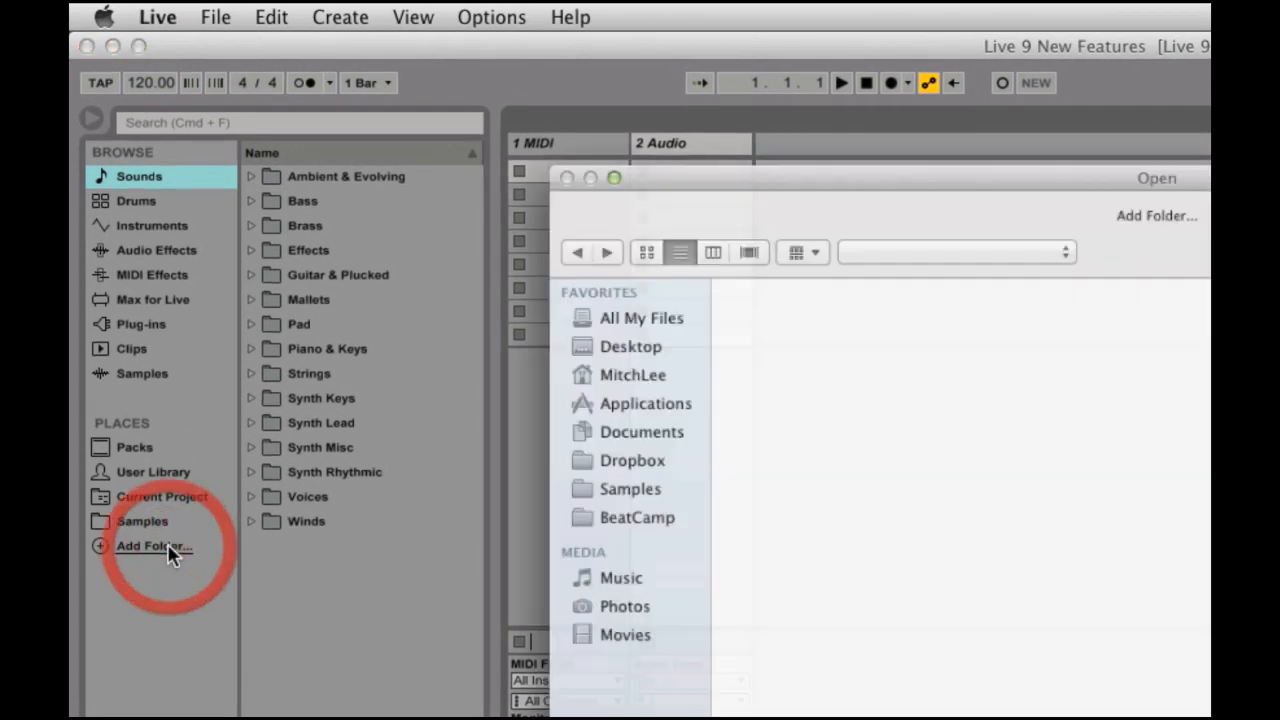
click(918, 310)
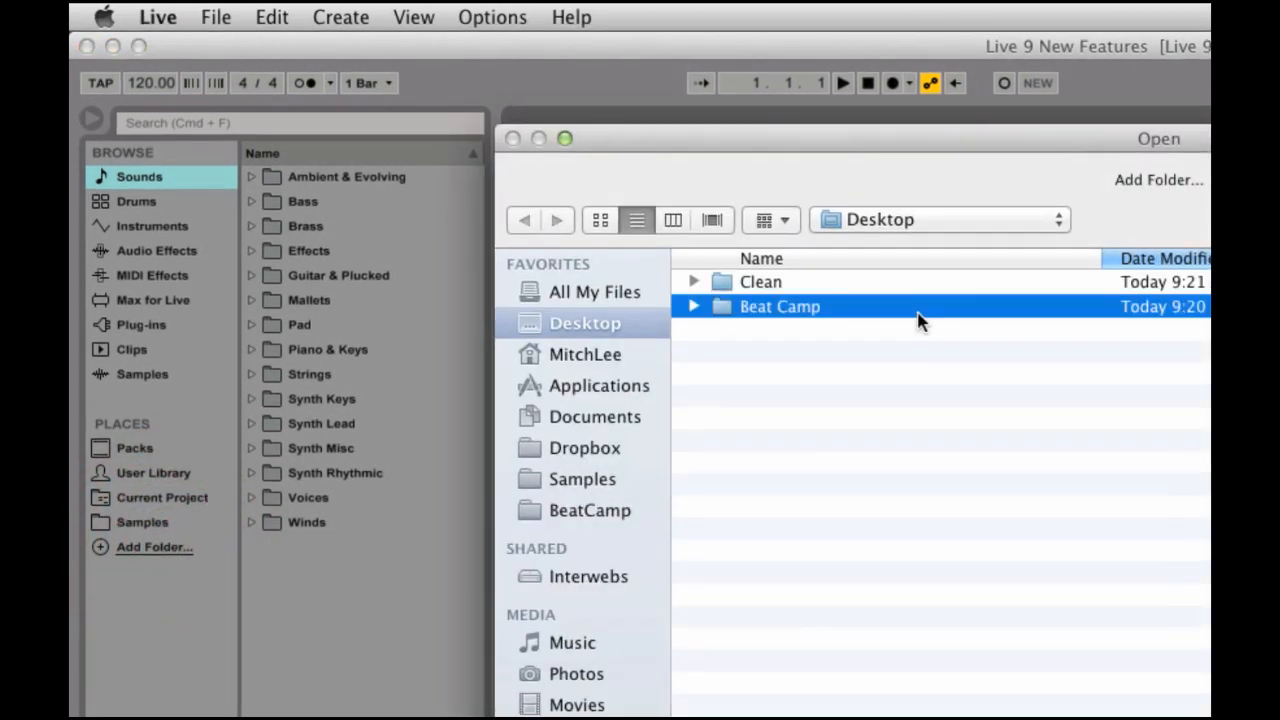
key(Return)
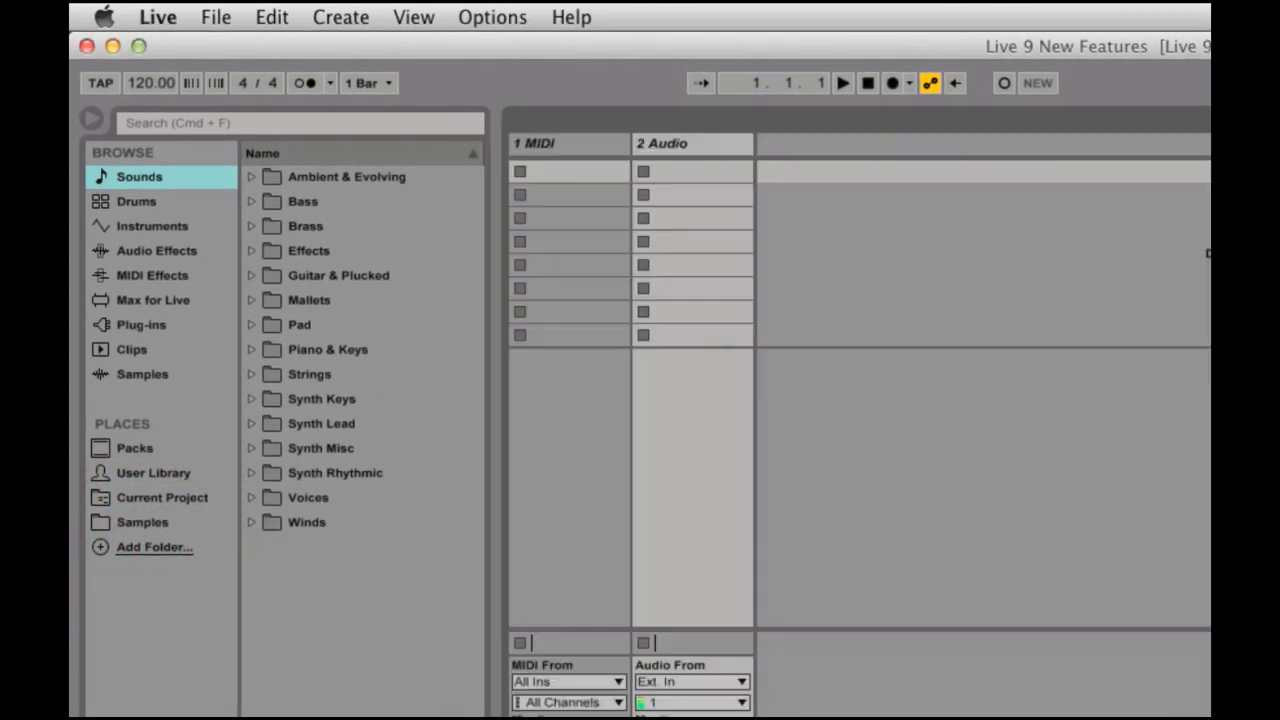
click(180, 547)
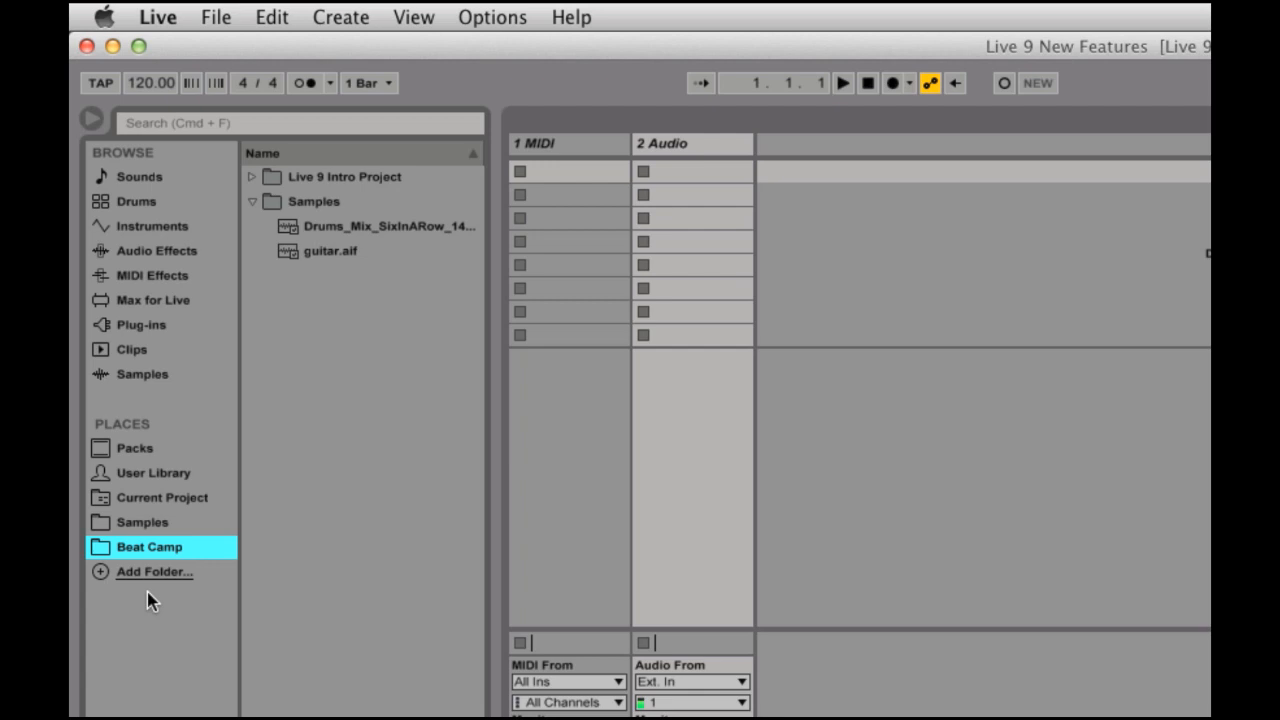
Look through the Samples subfolder of Beat Camp and the separate Samples place in the browser
click(251, 202)
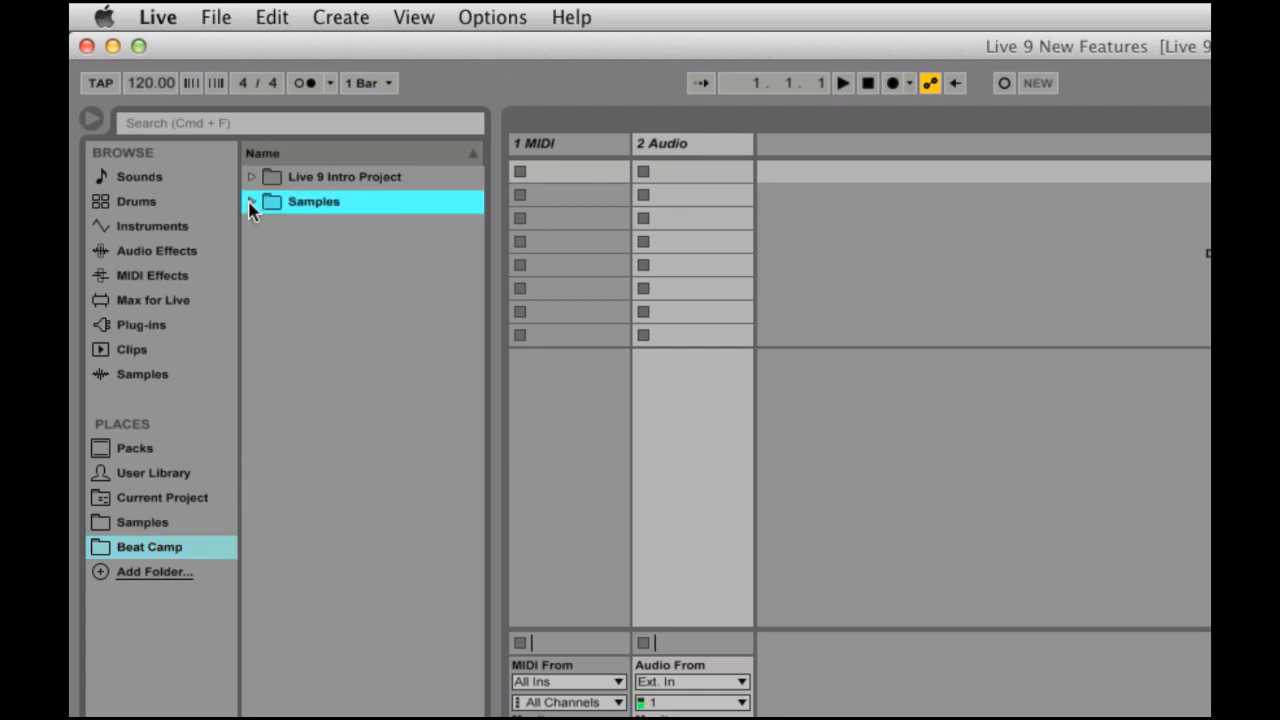
click(250, 180)
click(252, 203)
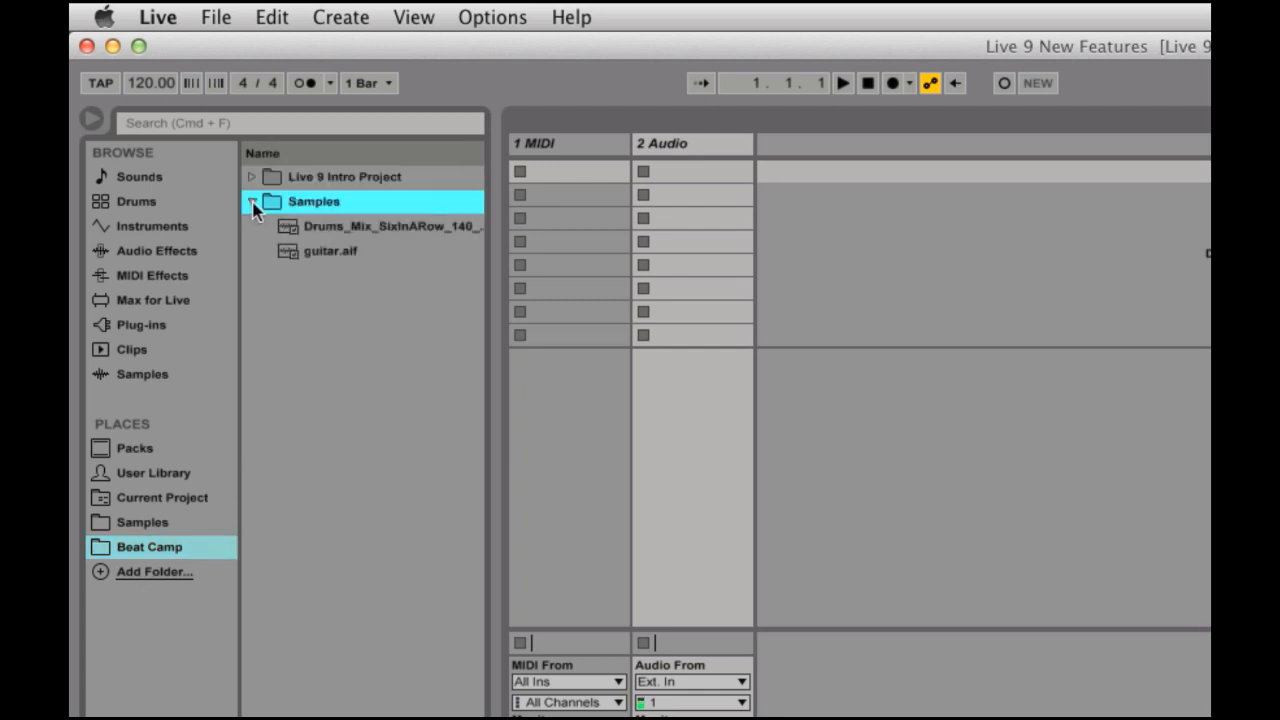
click(252, 203)
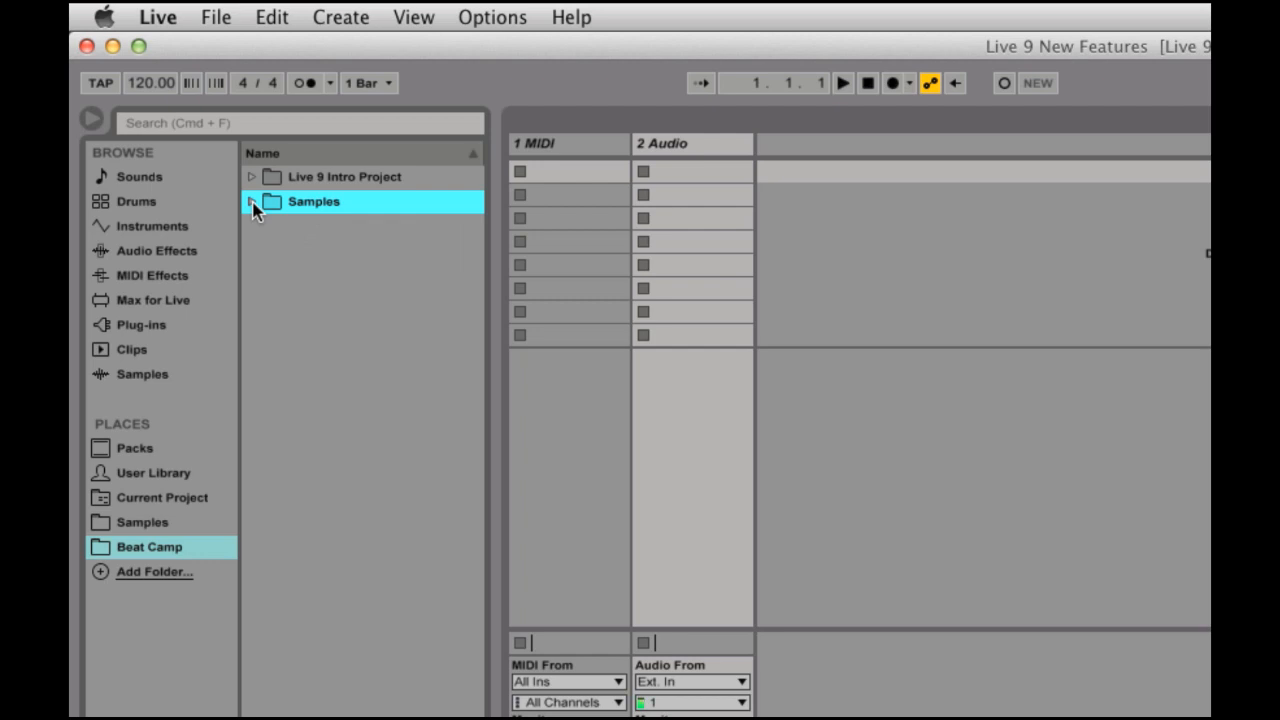
click(159, 527)
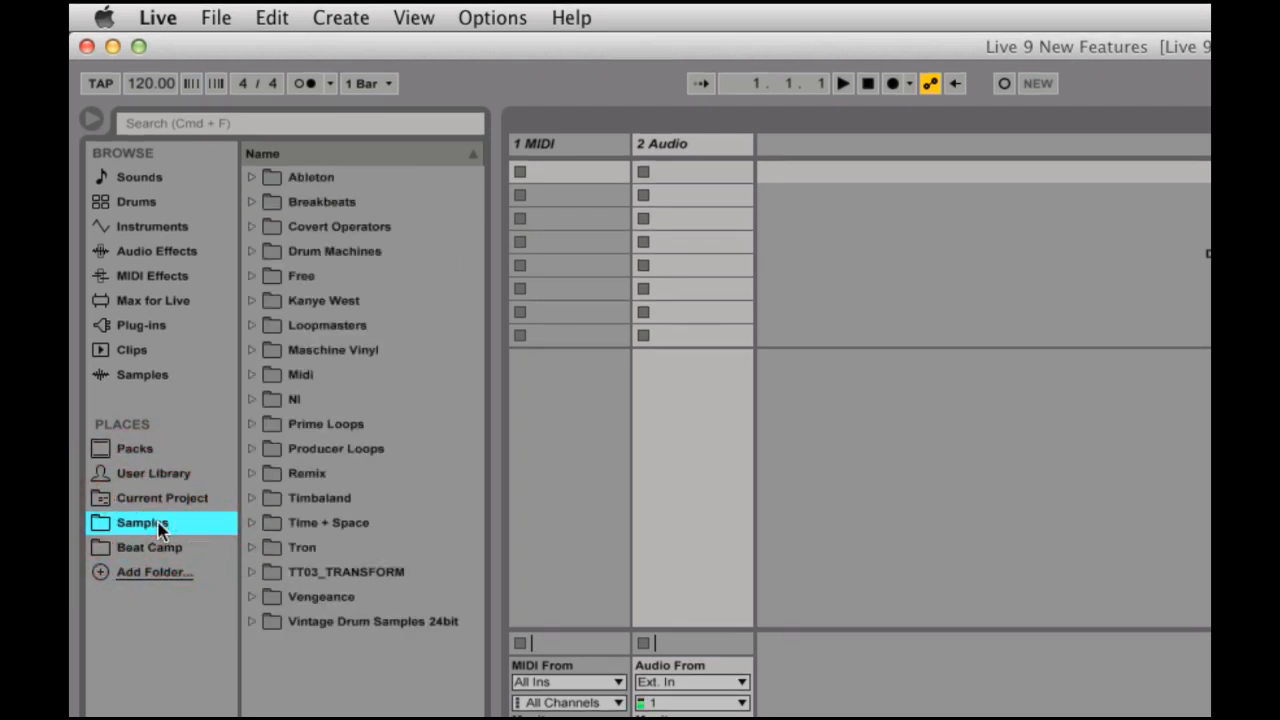
click(142, 552)
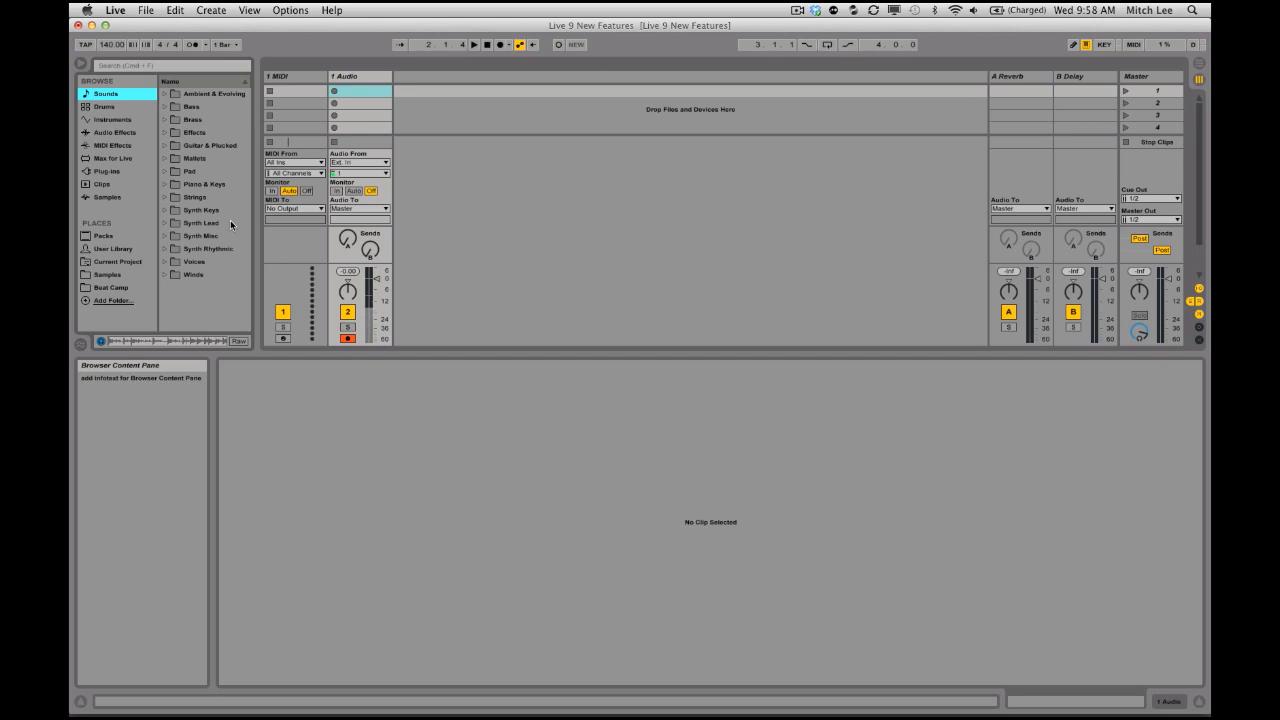
Preview the Drums_Mix_SixInARow sample from the Beat Camp folder and load it into the audio track's first clip slot
click(117, 289)
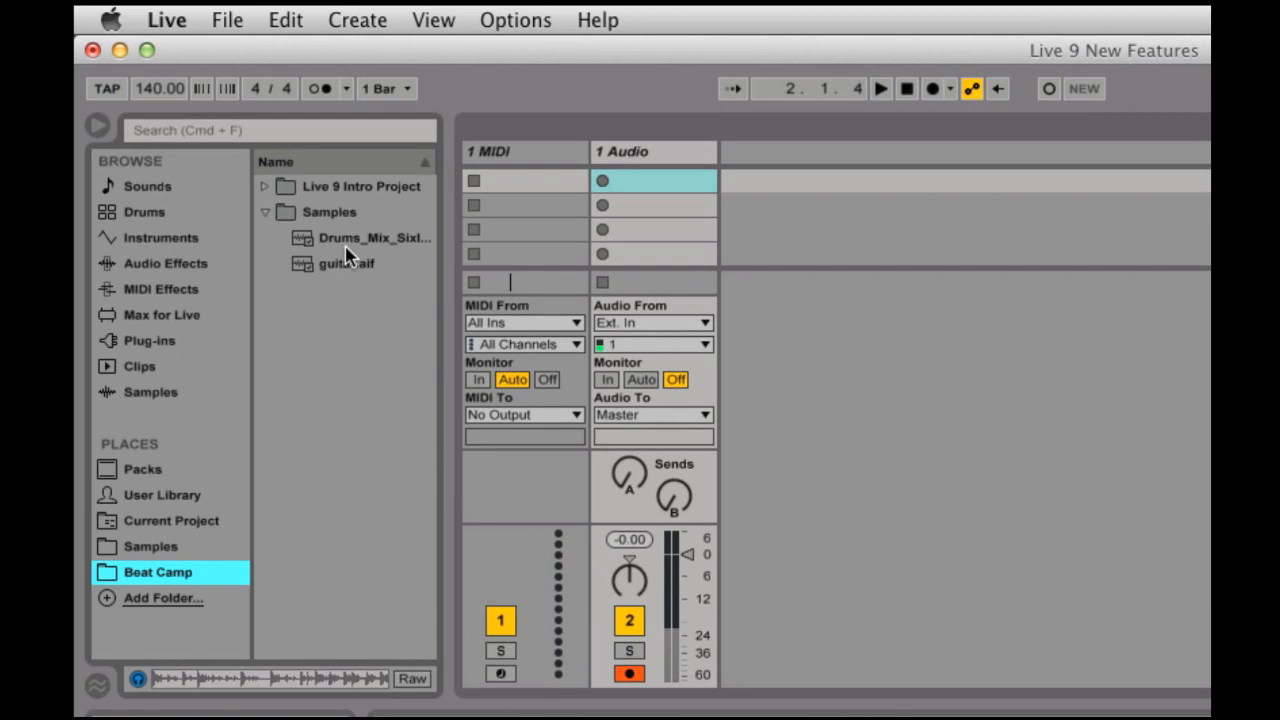
click(346, 248)
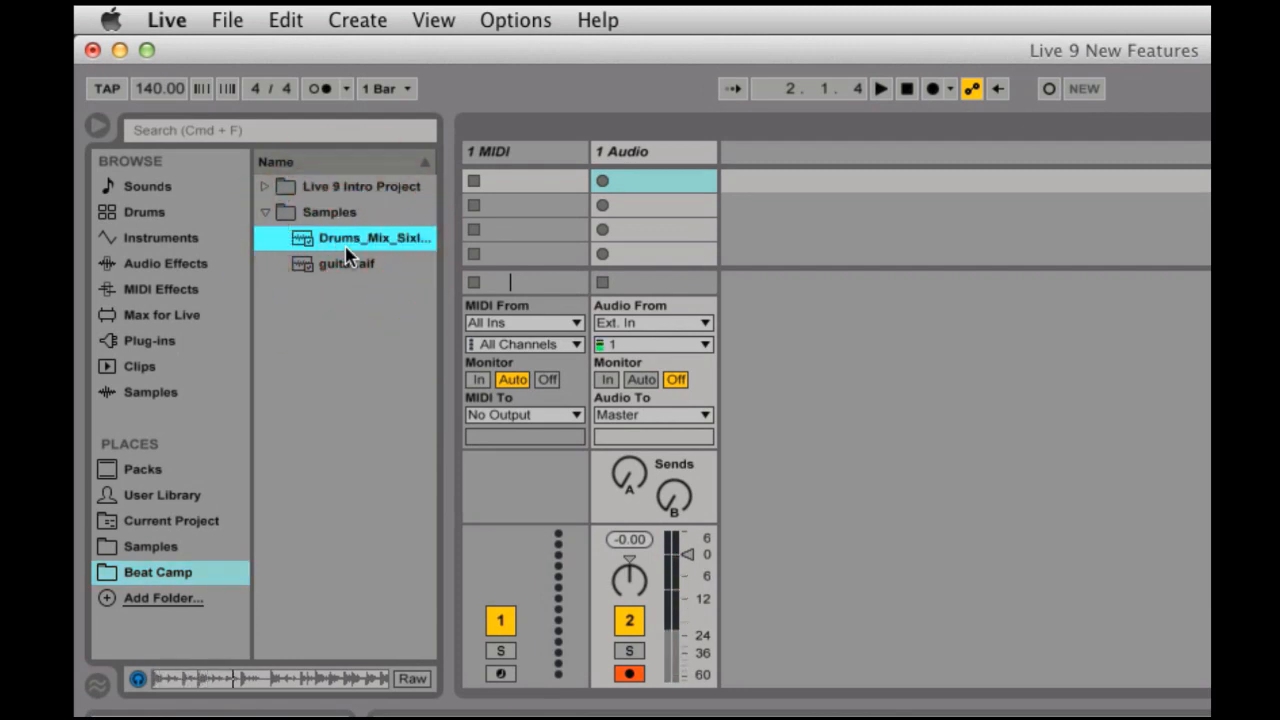
drag(343, 240, 637, 188)
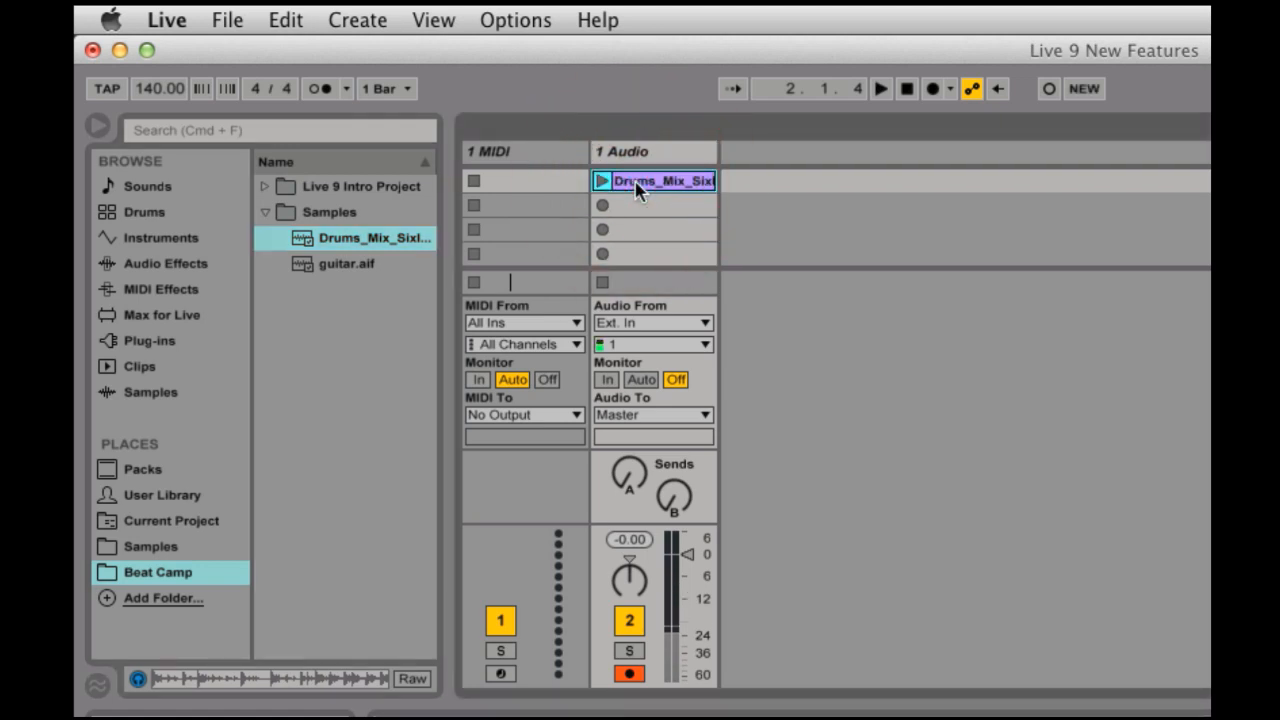
Convert the drum loop clip with Convert Drums to New MIDI Track and show the new clip's notes
right_click(637, 188)
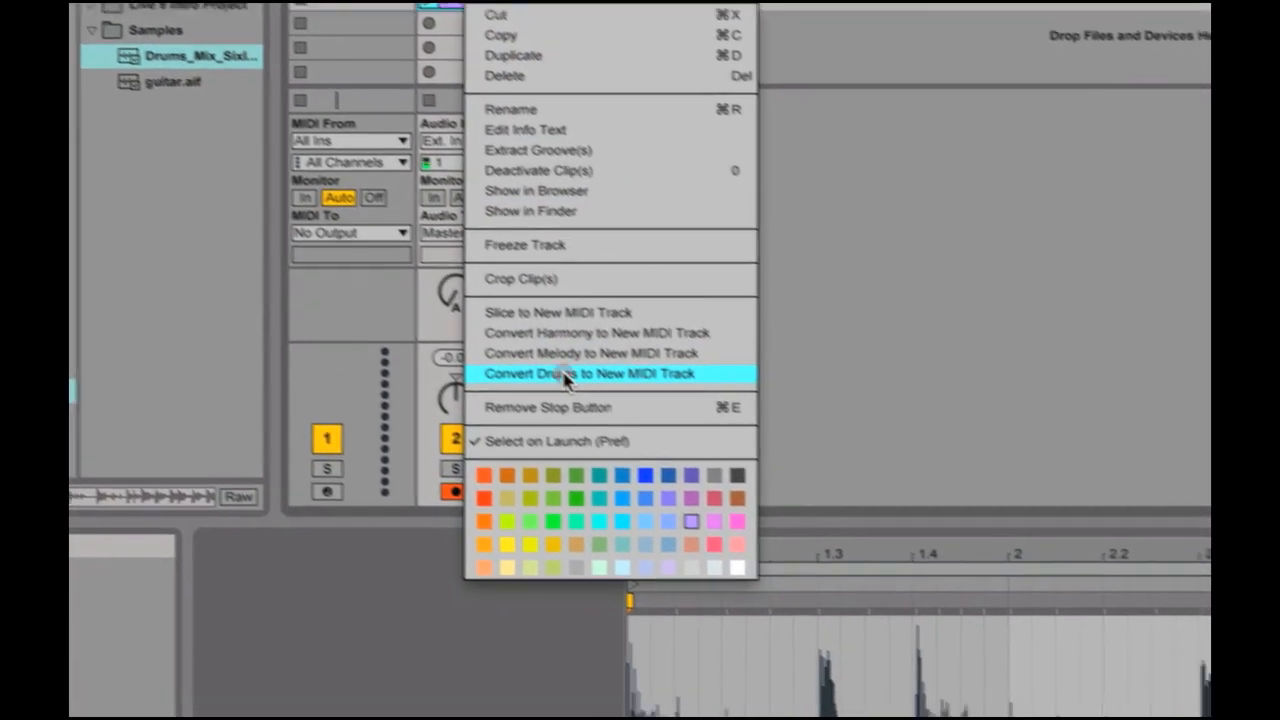
click(640, 412)
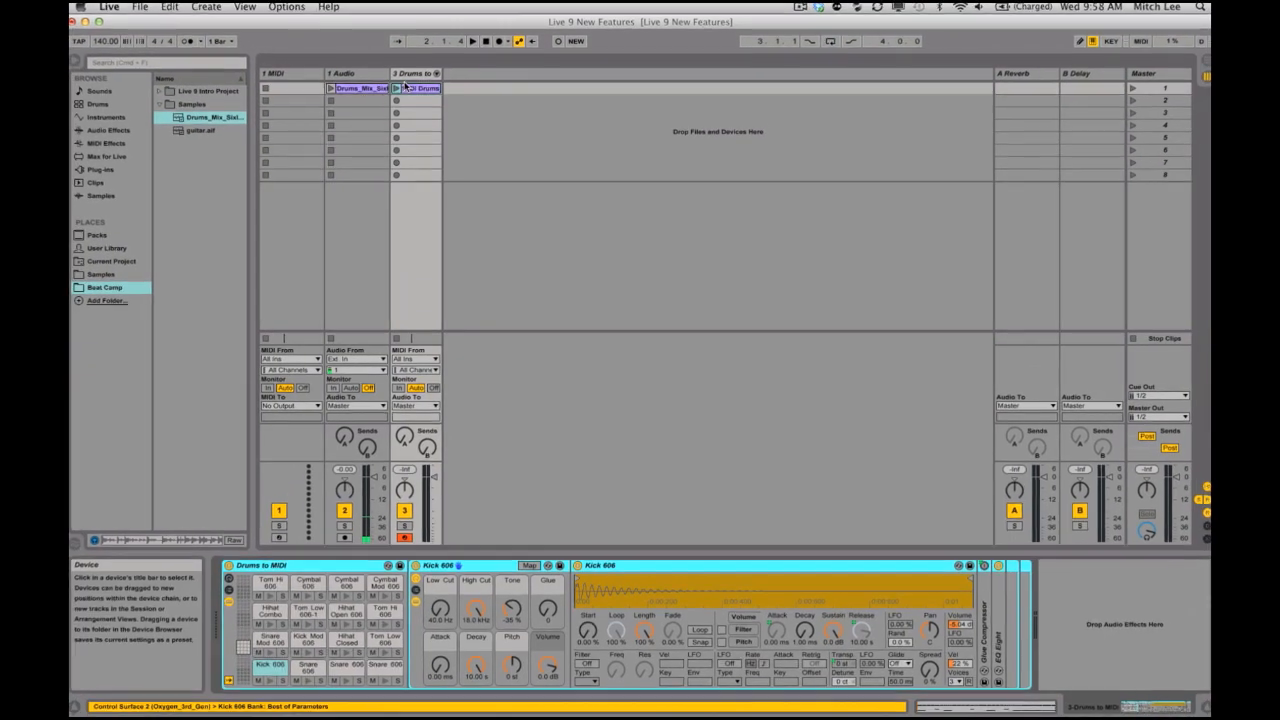
click(413, 78)
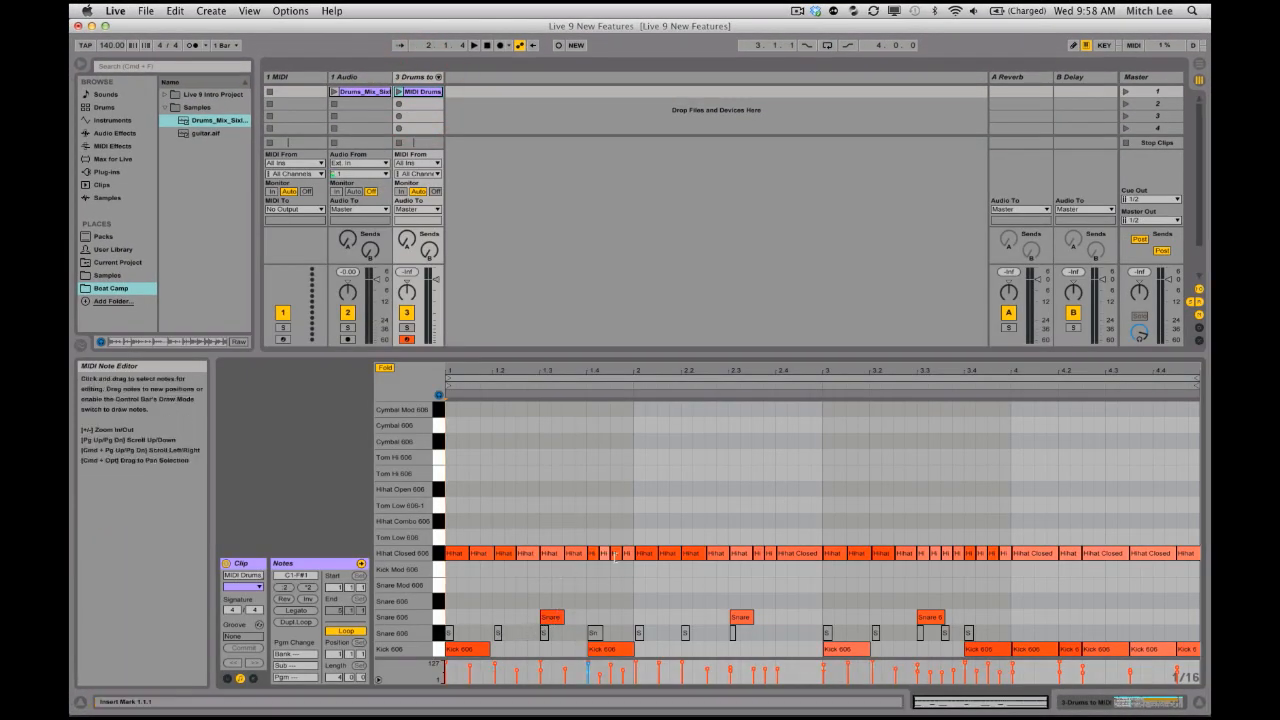
Solo the converted drum track and play its MIDI clip while checking its devices and notes
click(406, 328)
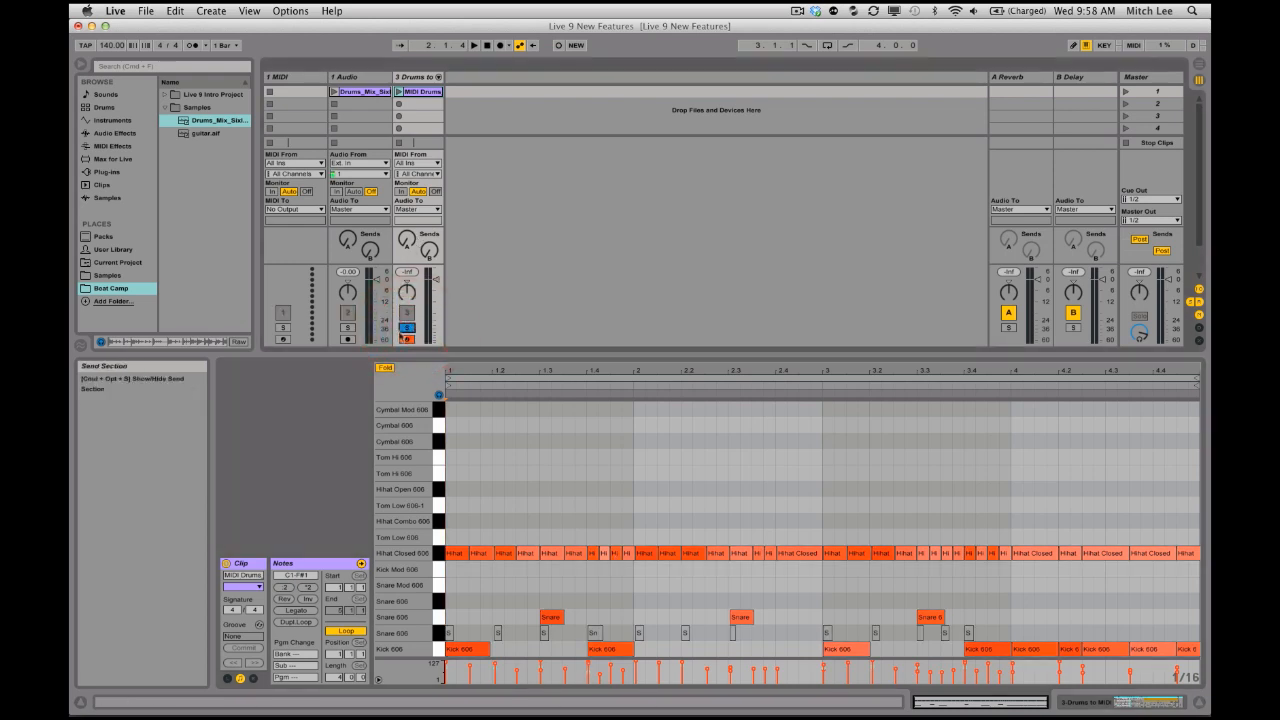
click(399, 92)
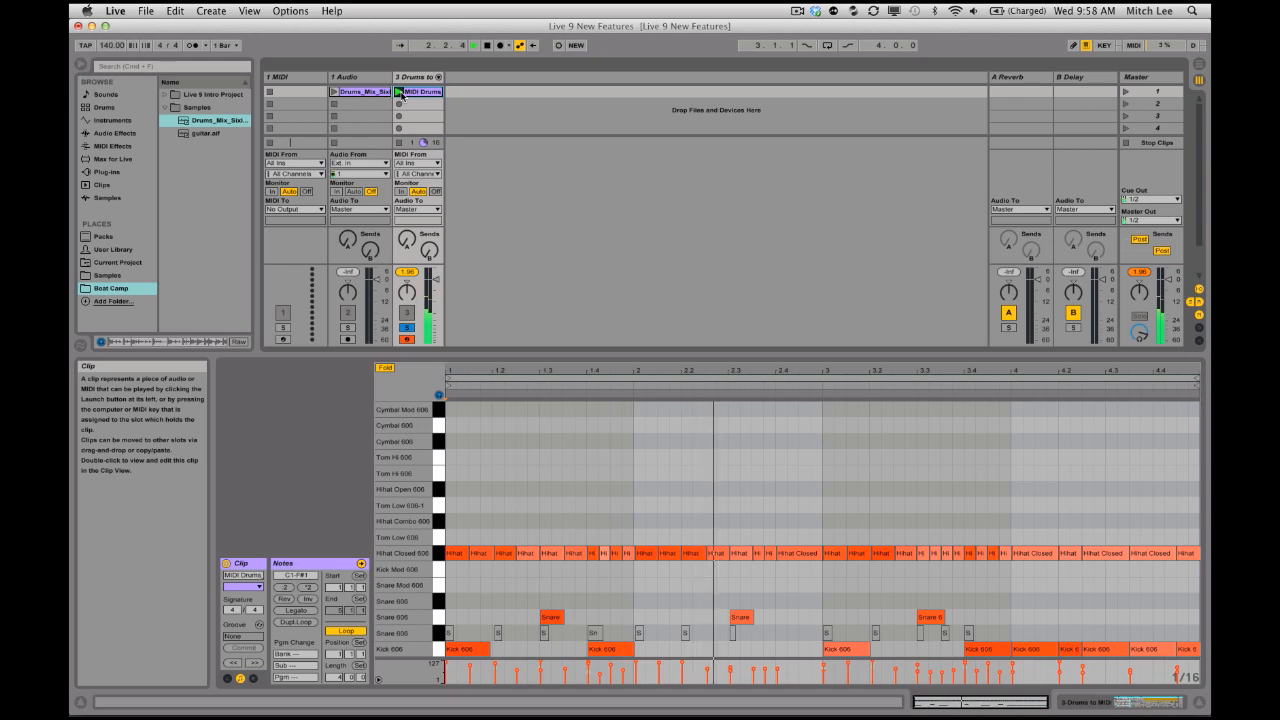
click(416, 77)
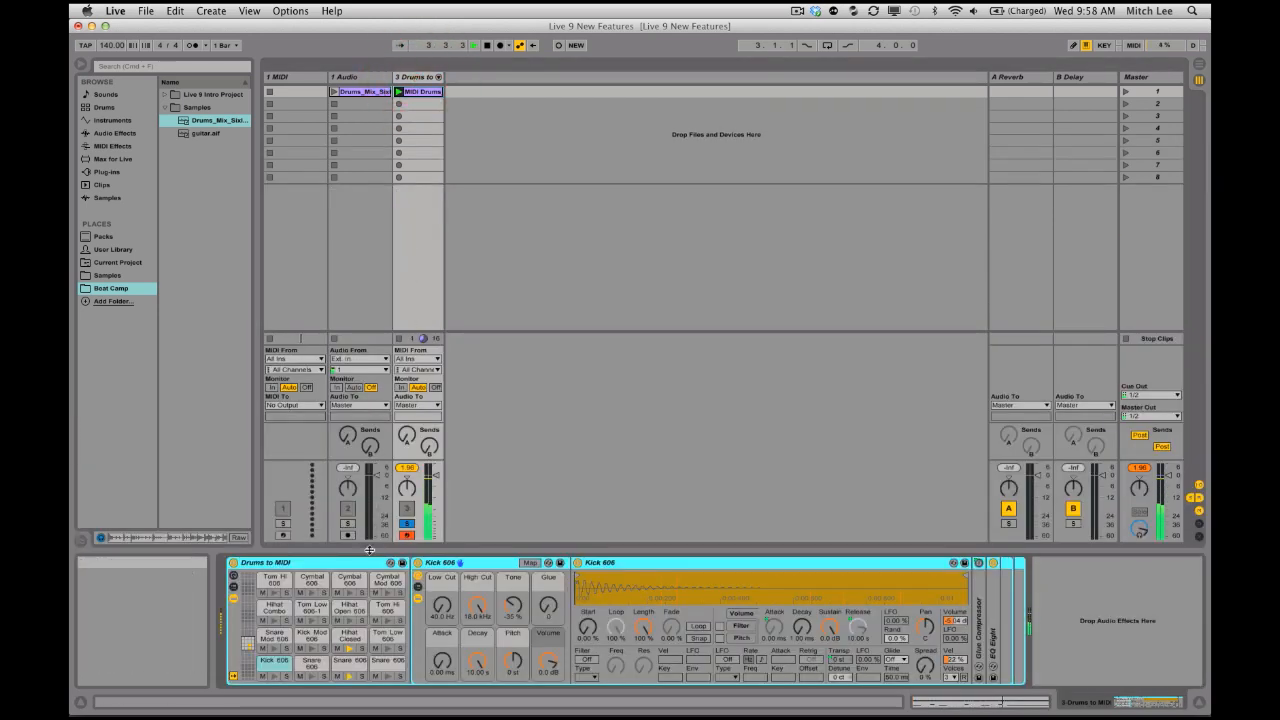
click(420, 91)
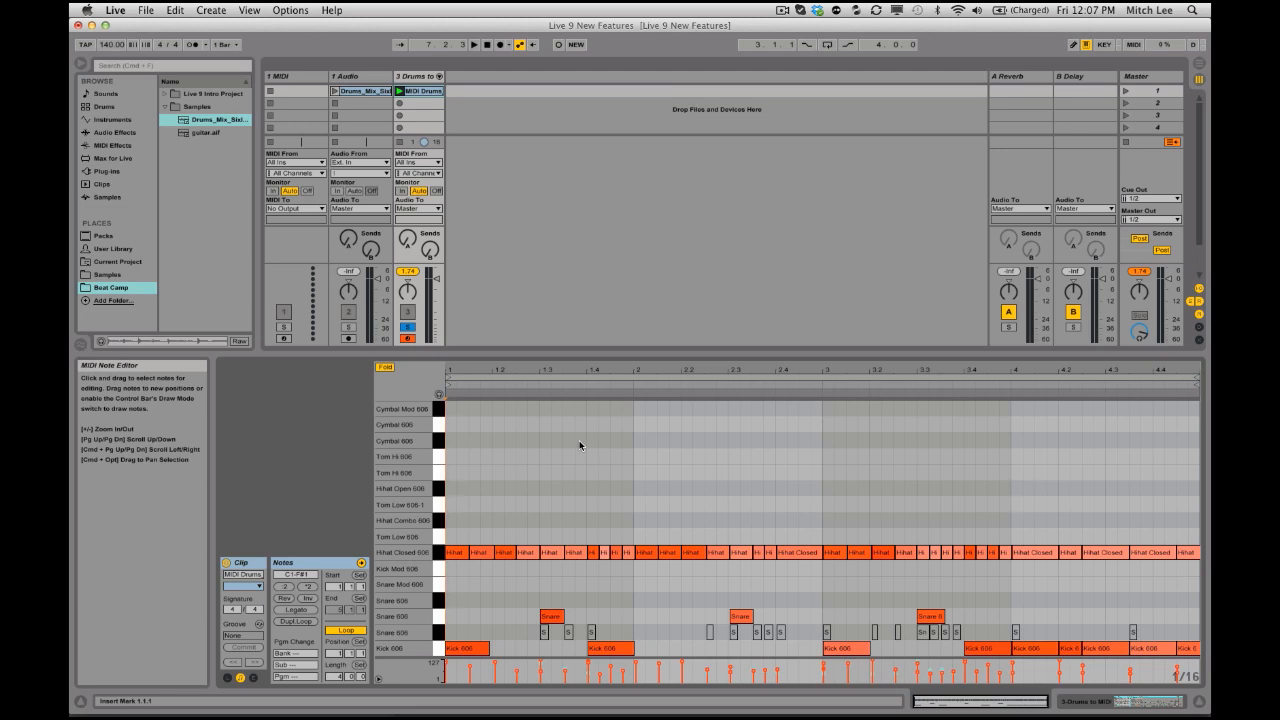
Start swapping the Drums to MIDI rack and audition Kit-Core 808 and several DrumSynth kits with browser preview
double_click(413, 83)
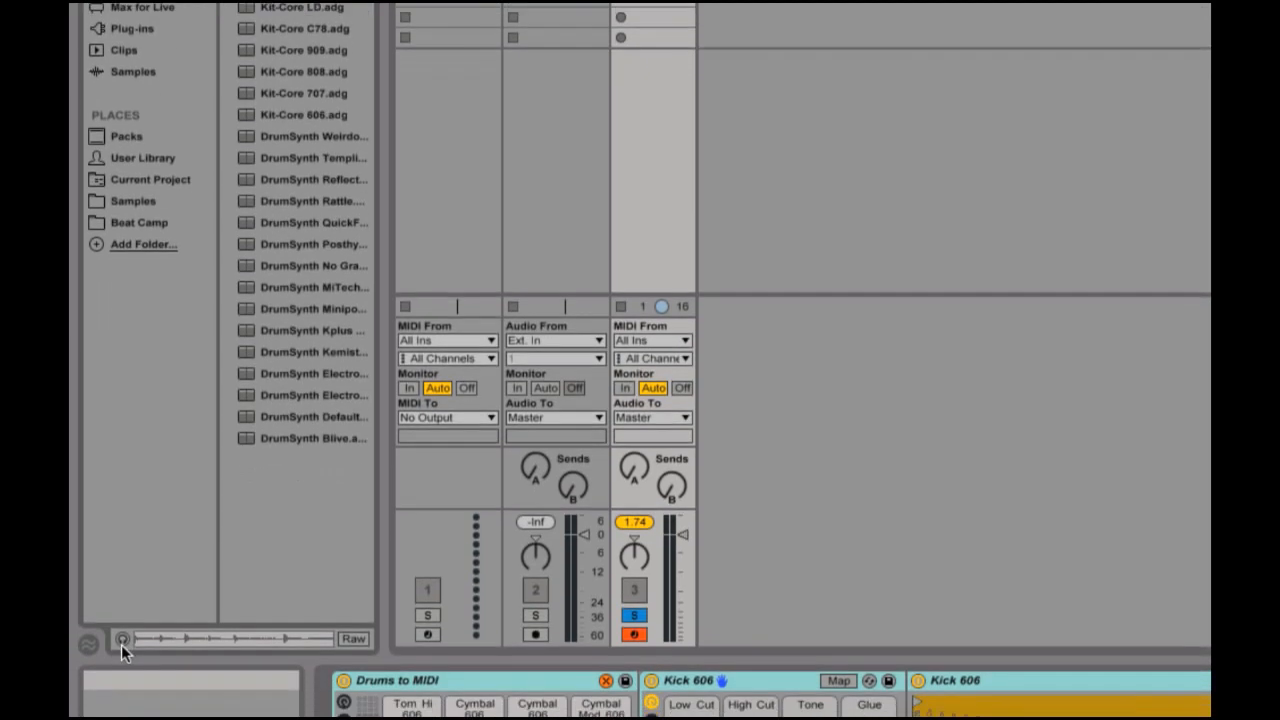
click(121, 639)
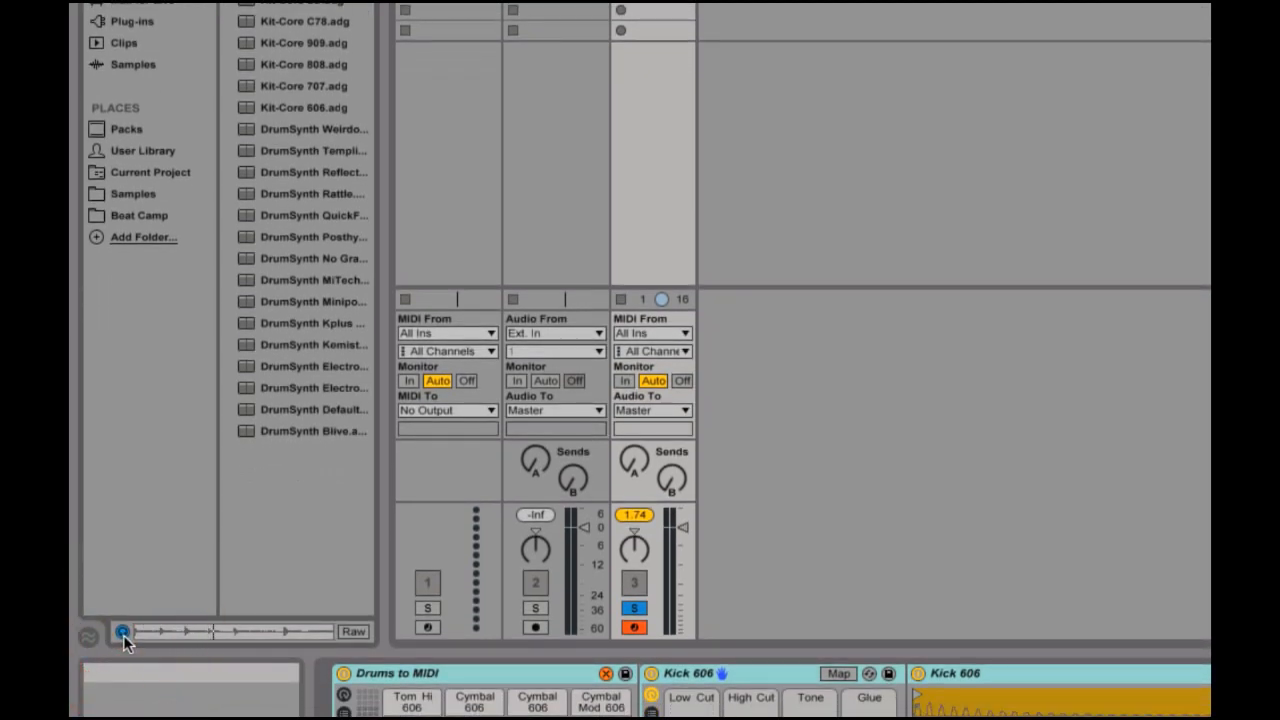
click(298, 67)
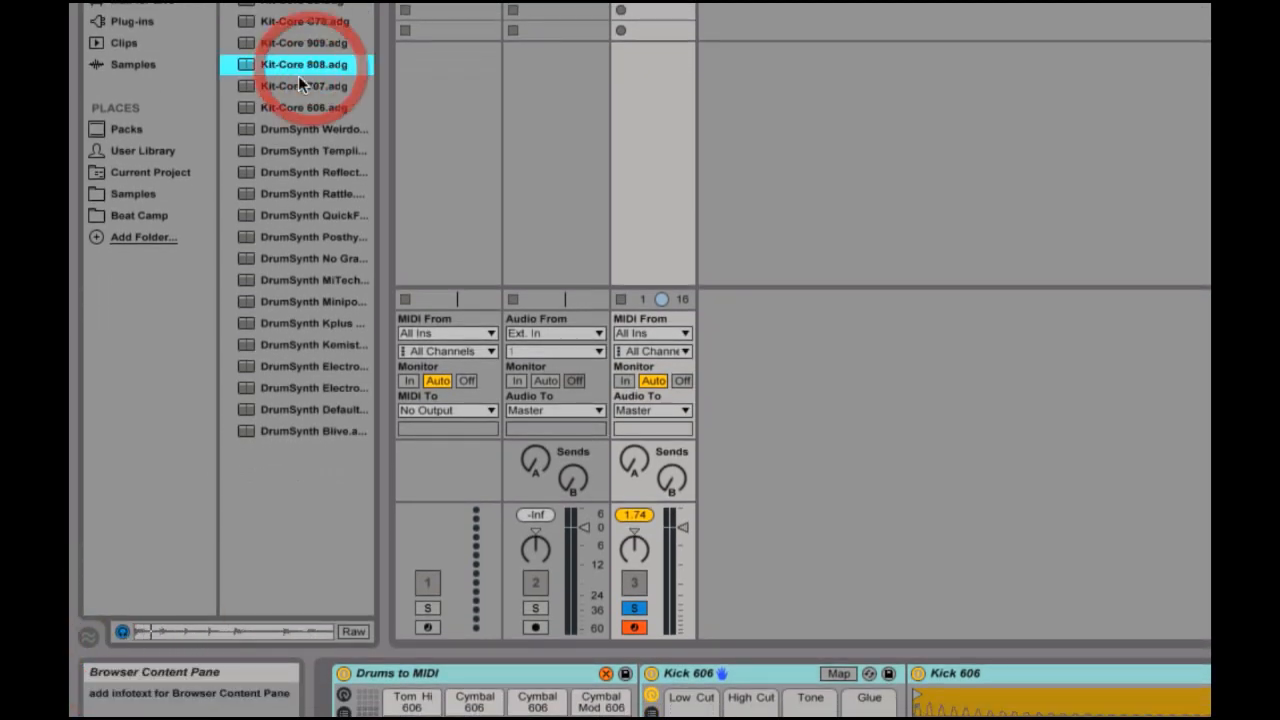
click(289, 128)
click(287, 172)
click(311, 260)
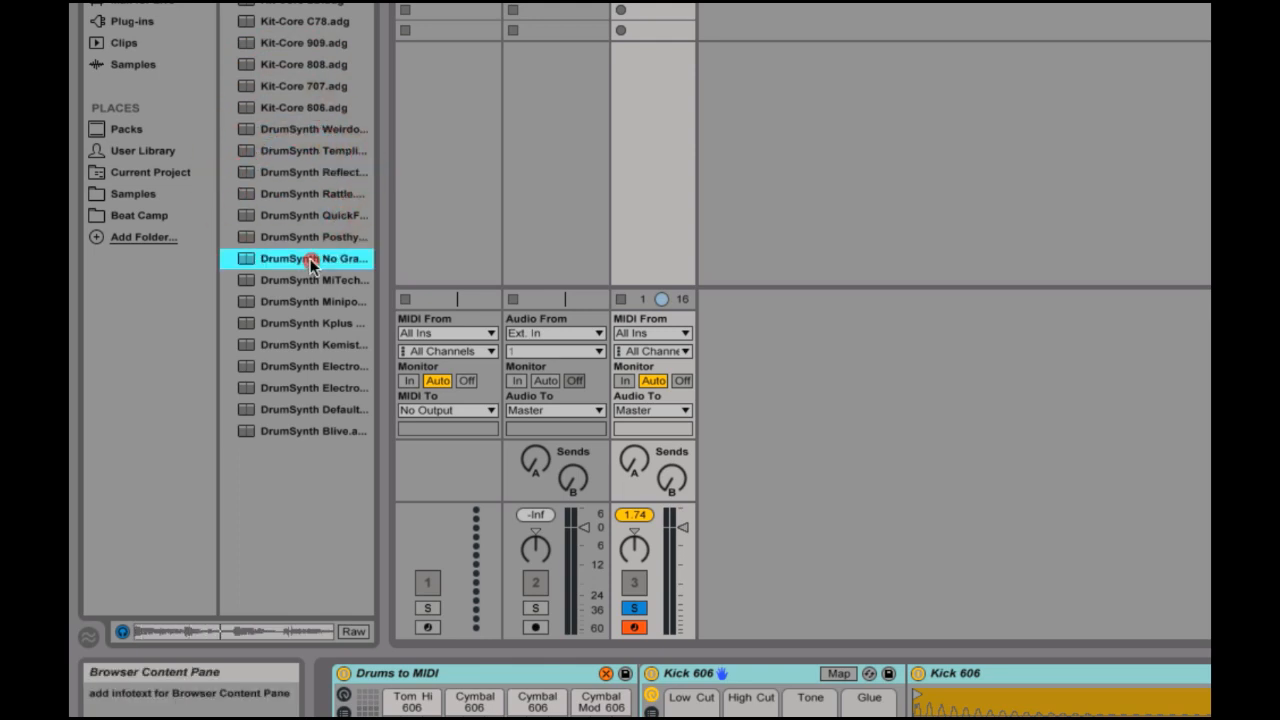
click(121, 631)
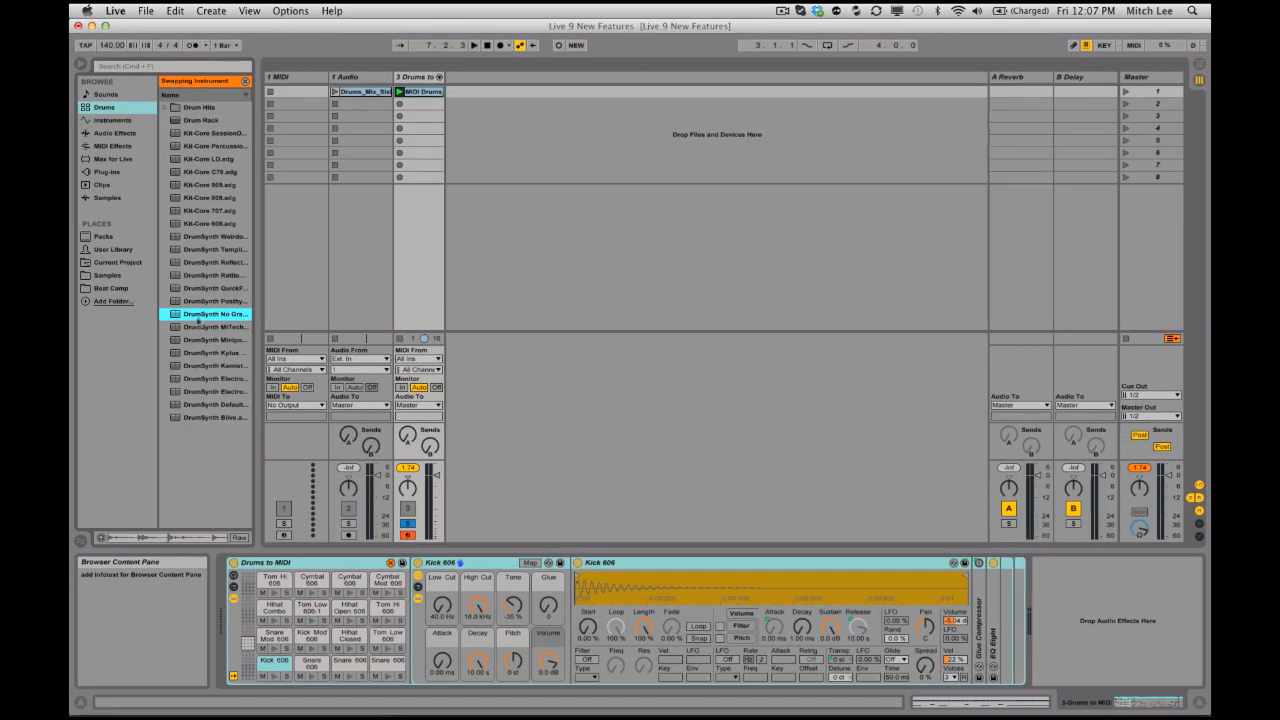
Replace the converted track's drum rack with Kit-Core 808, play the MIDI clip and show its notes
click(208, 198)
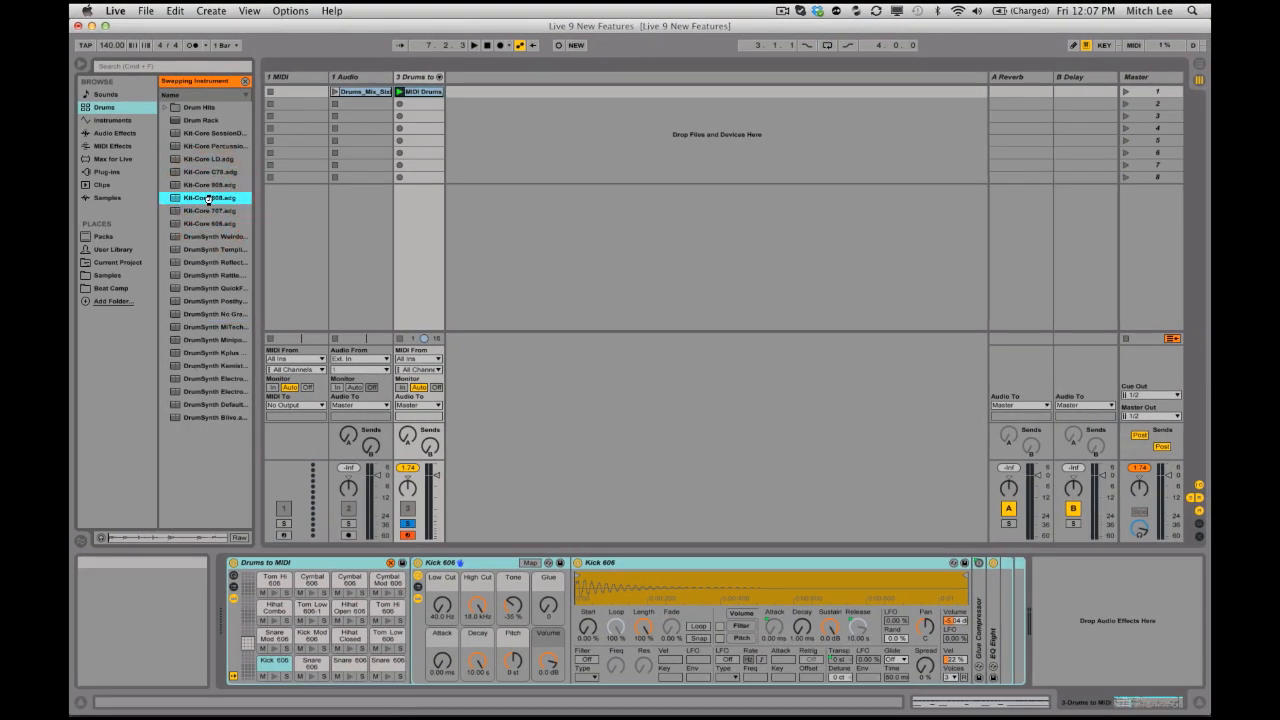
double_click(208, 199)
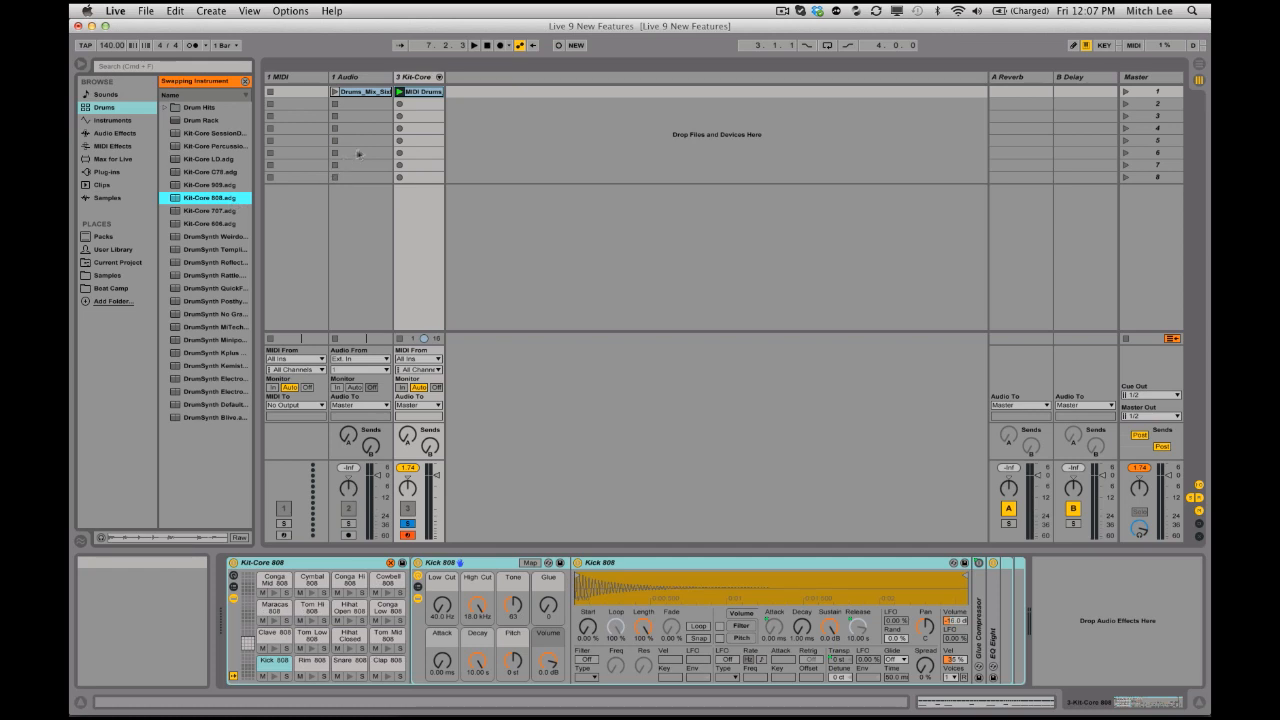
click(400, 91)
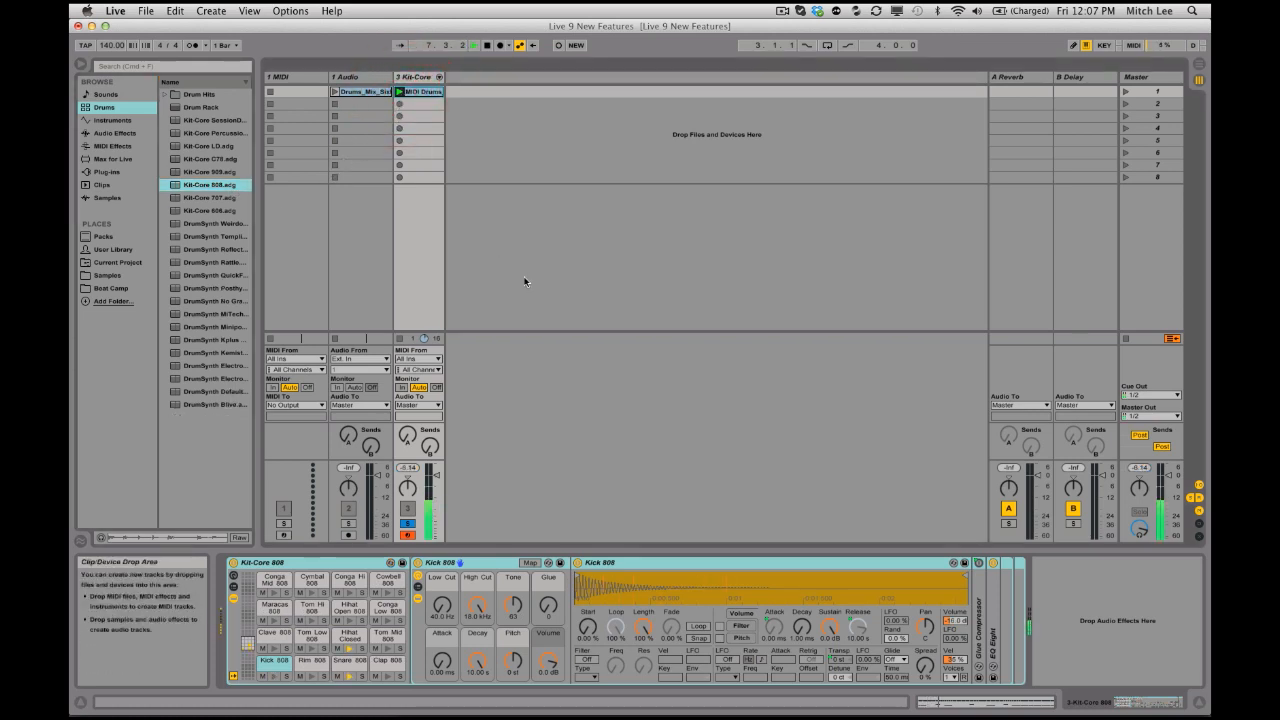
key(shift+Tab)
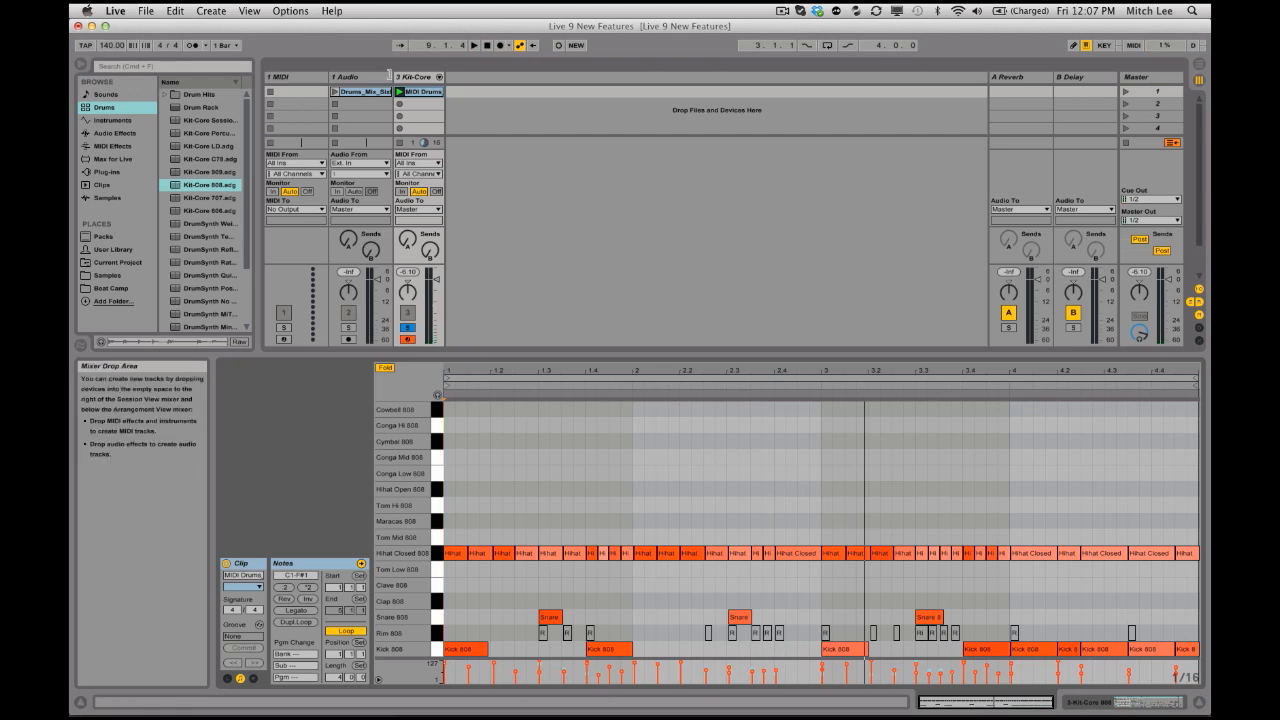
Rename the original audio track "Drum Loop ORIG" and the converted MIDI track "Drums"
click(351, 79)
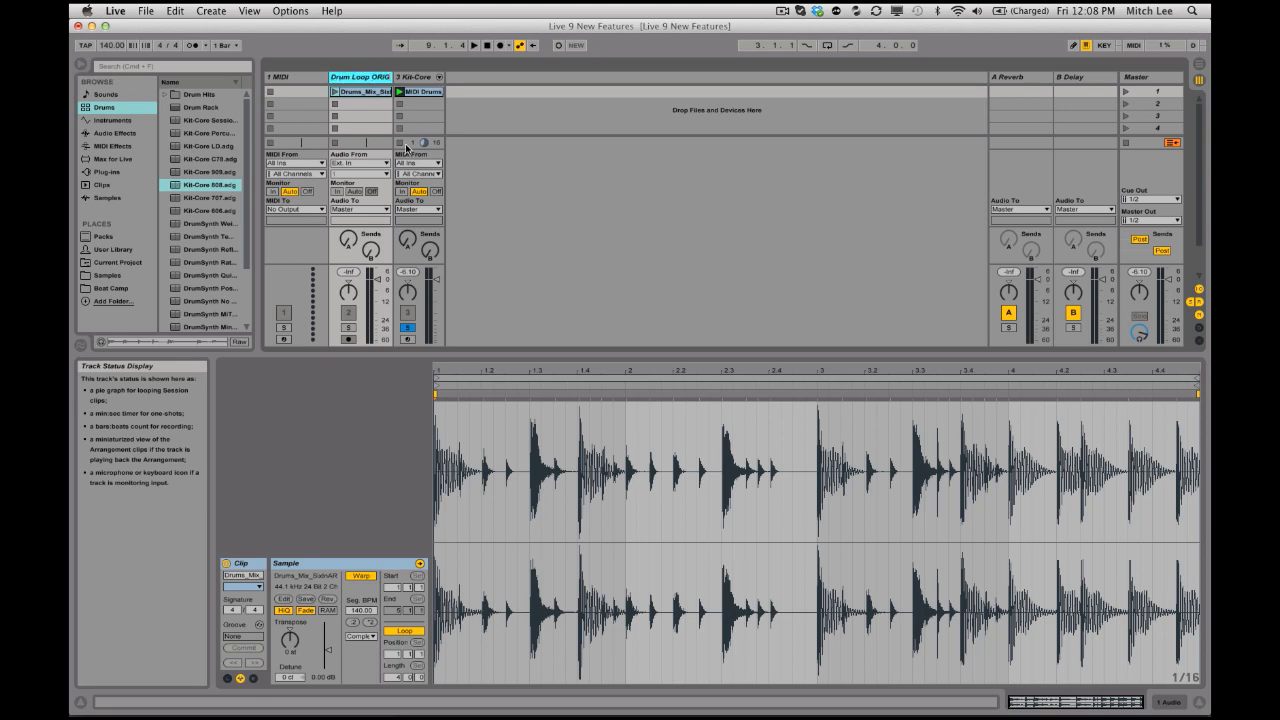
click(406, 148)
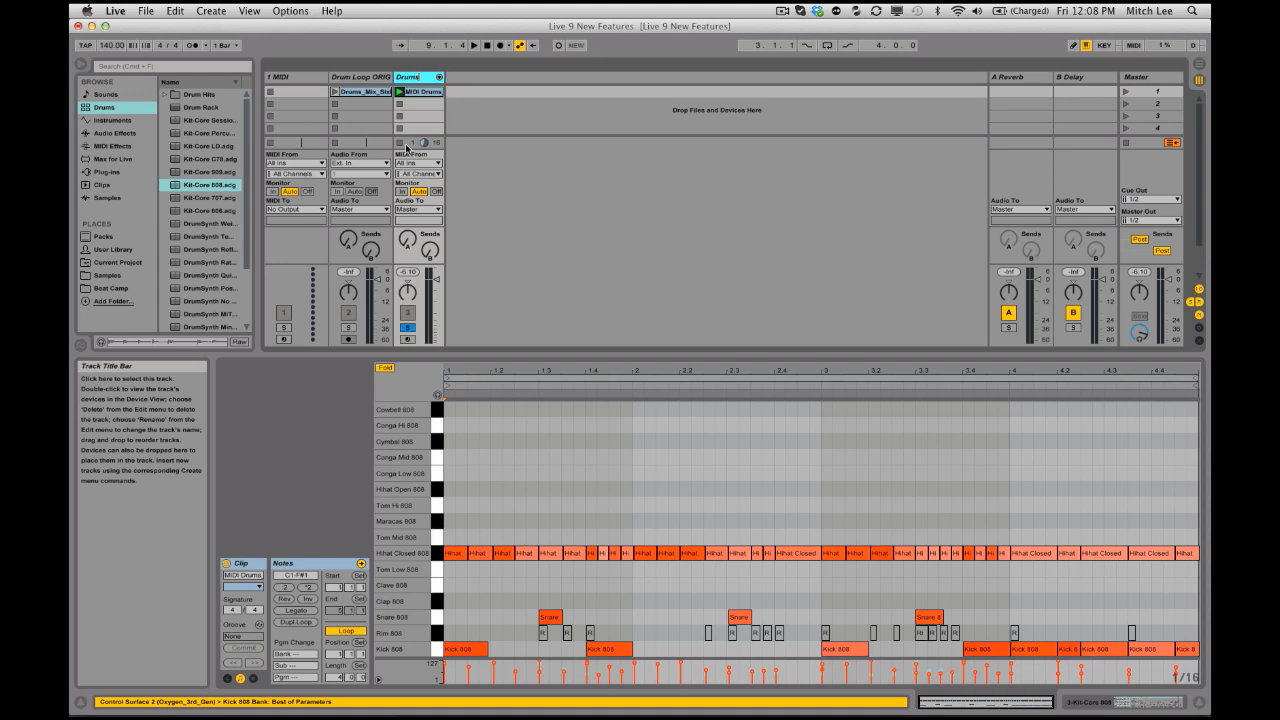
key(Tab)
Duplicate the MIDI clip twice into the next two slots of the Drums track
click(424, 93)
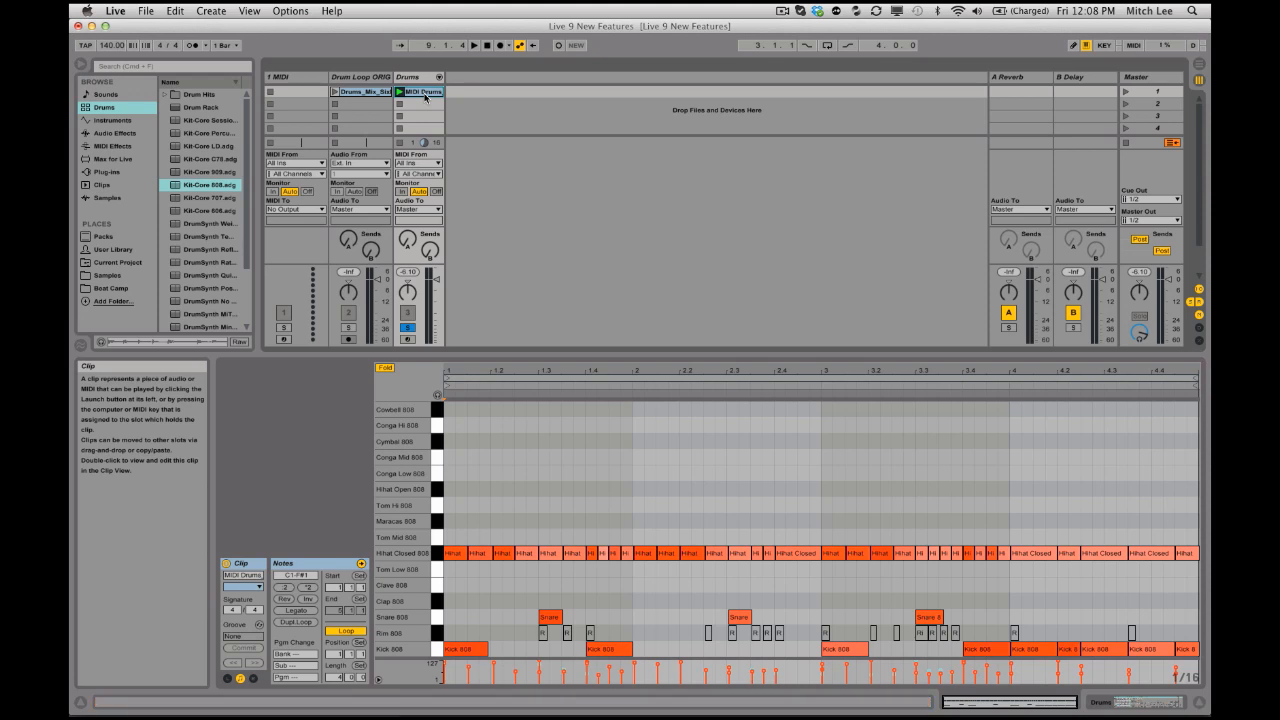
key(super+d)
key(super+d)
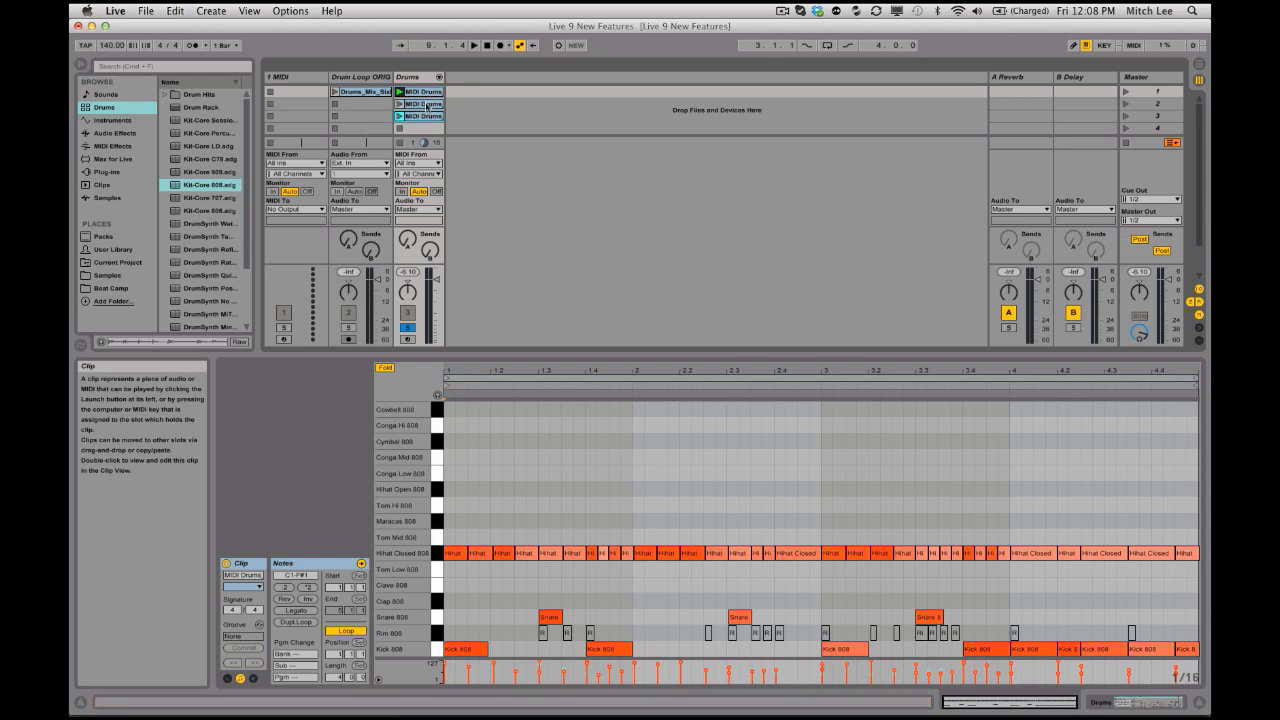
Rename the three Drums track clips 1, 2 and 3 in order, and select clip 1
click(423, 92)
click(420, 104)
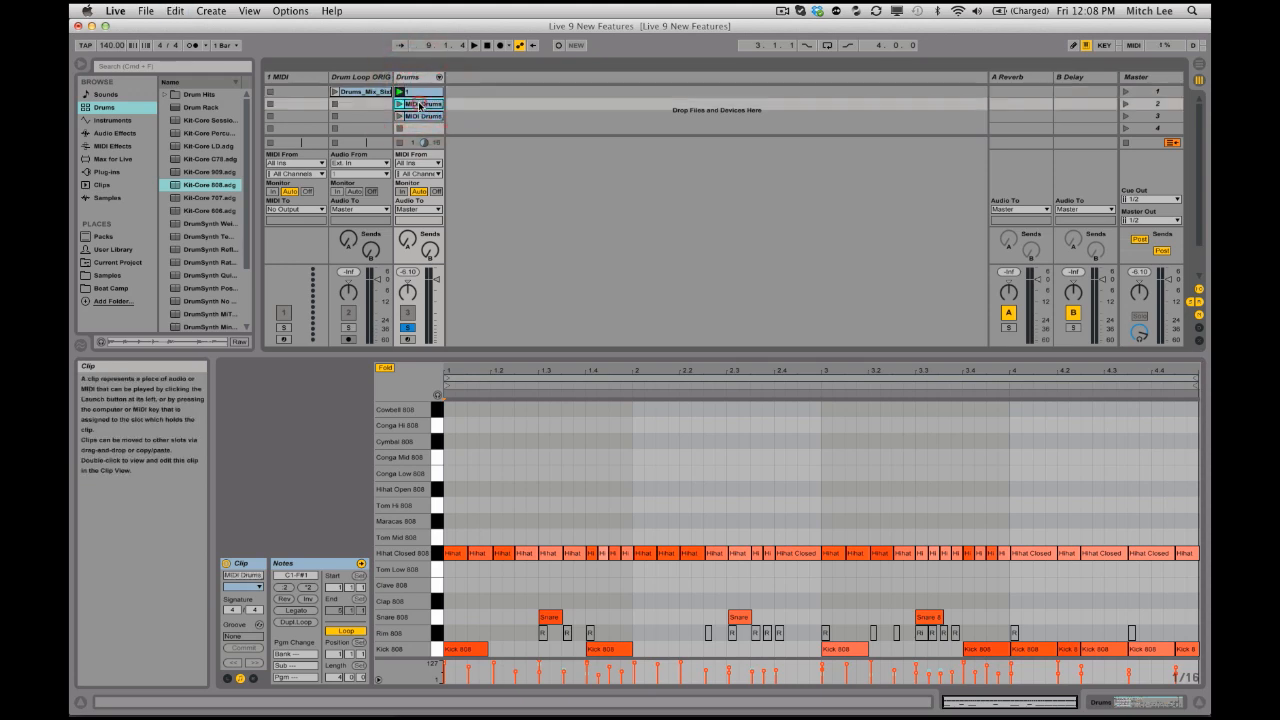
key(super+c)
key(super+v)
click(417, 117)
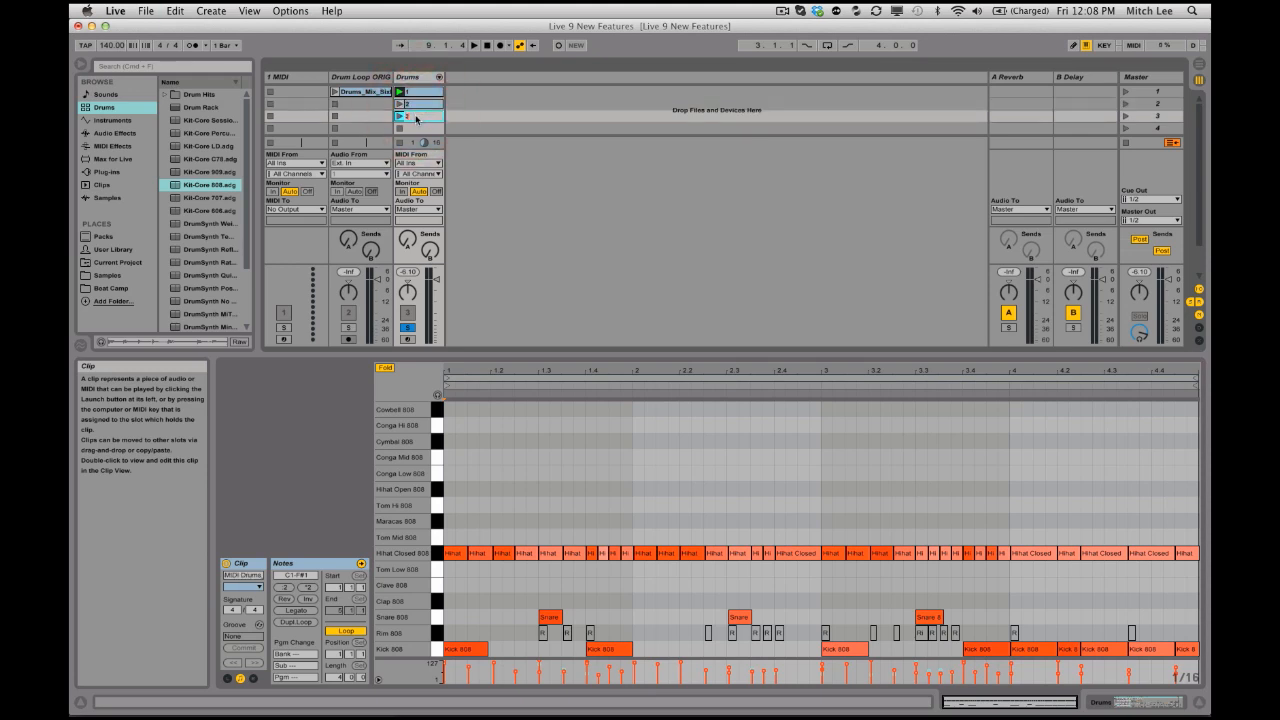
click(420, 92)
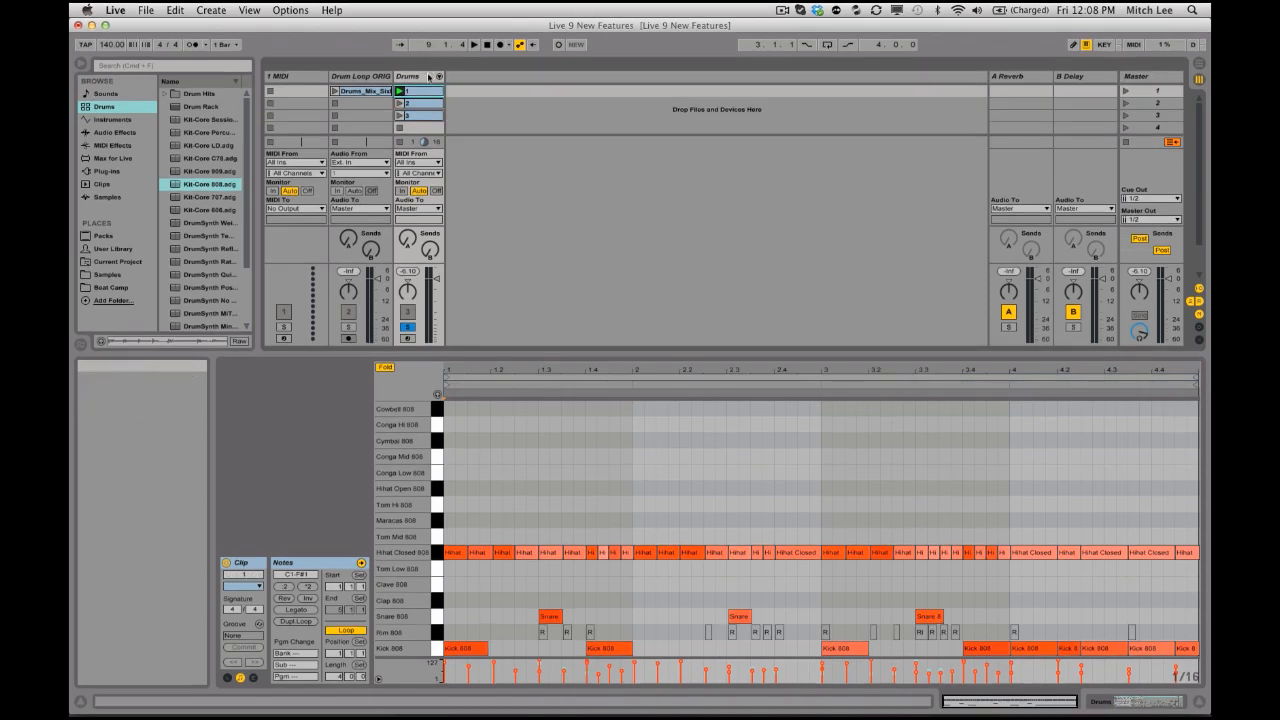
Delete all closed hi-hat and snare notes from clip 1
click(438, 553)
key(Delete)
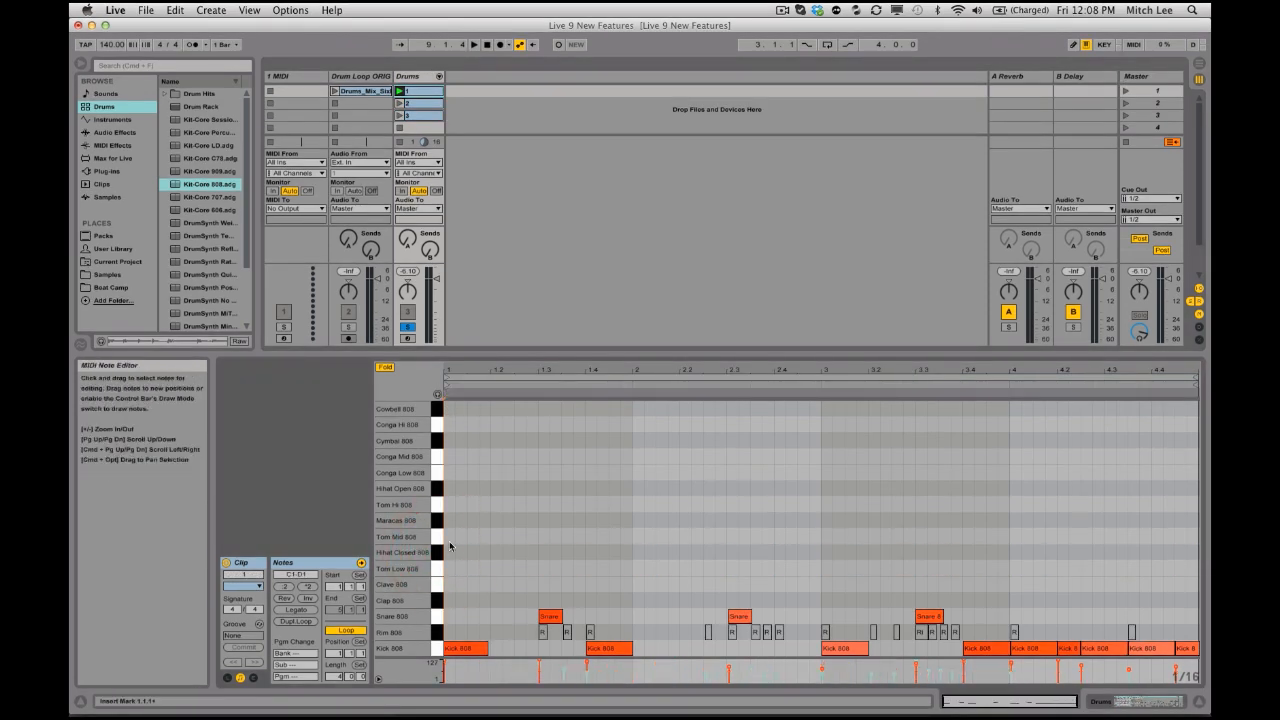
click(437, 618)
key(Delete)
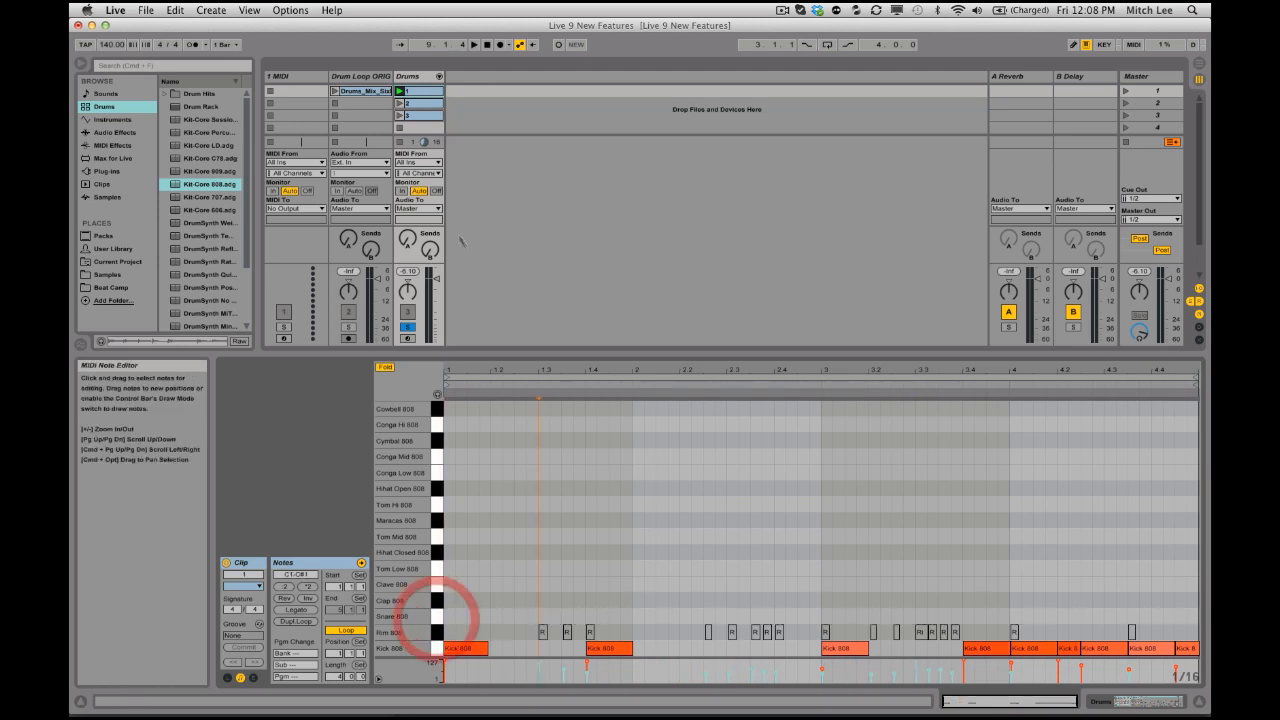
Delete all closed hi-hat notes from clip 2 on the Drums track
click(421, 103)
click(439, 552)
key(Delete)
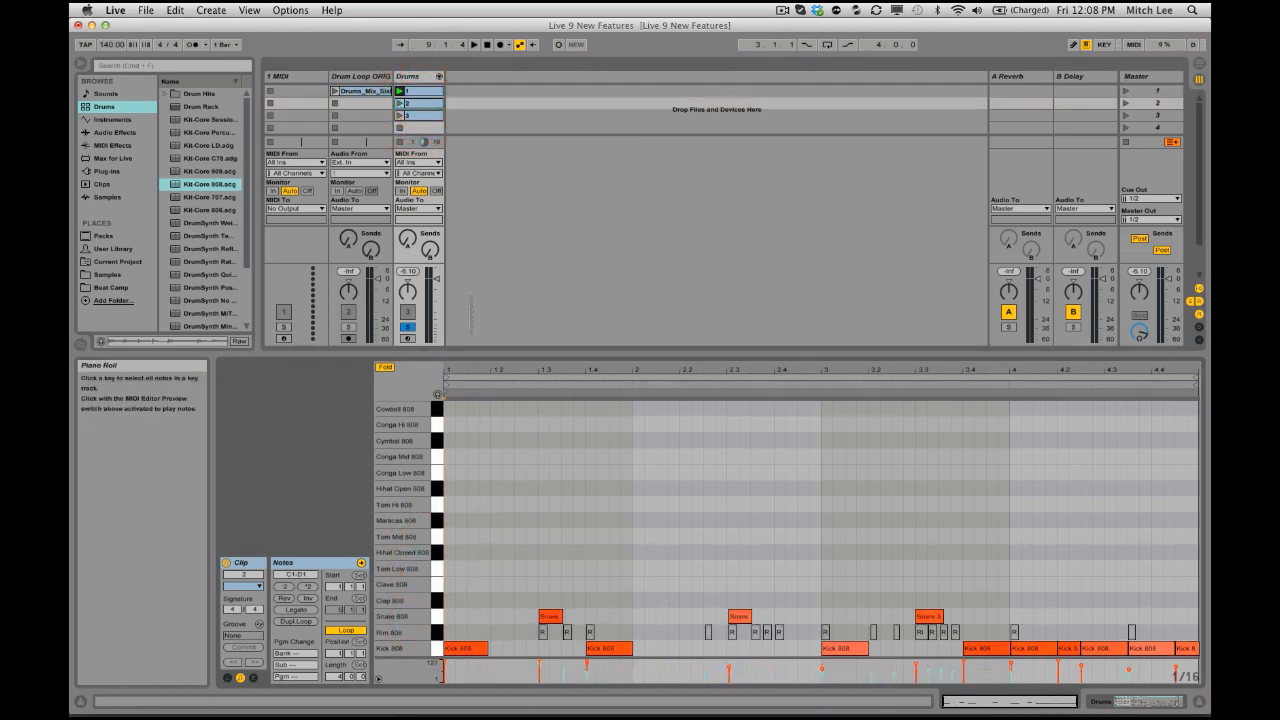
Rework the last bar of clip 3 into a fill with extra snare notes and repositioned kicks
click(422, 116)
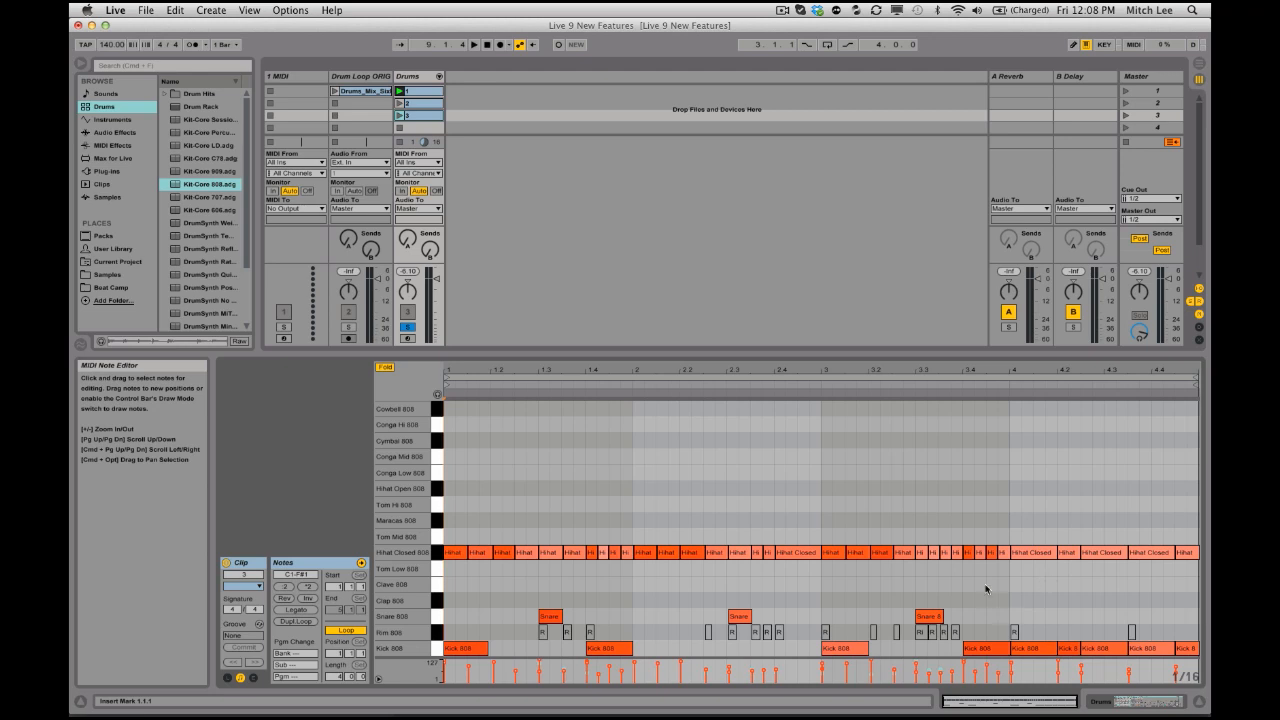
mouse_move(823, 433)
mouse_down()
mouse_move(962, 608)
mouse_move(1128, 656)
mouse_move(1186, 646)
mouse_up()
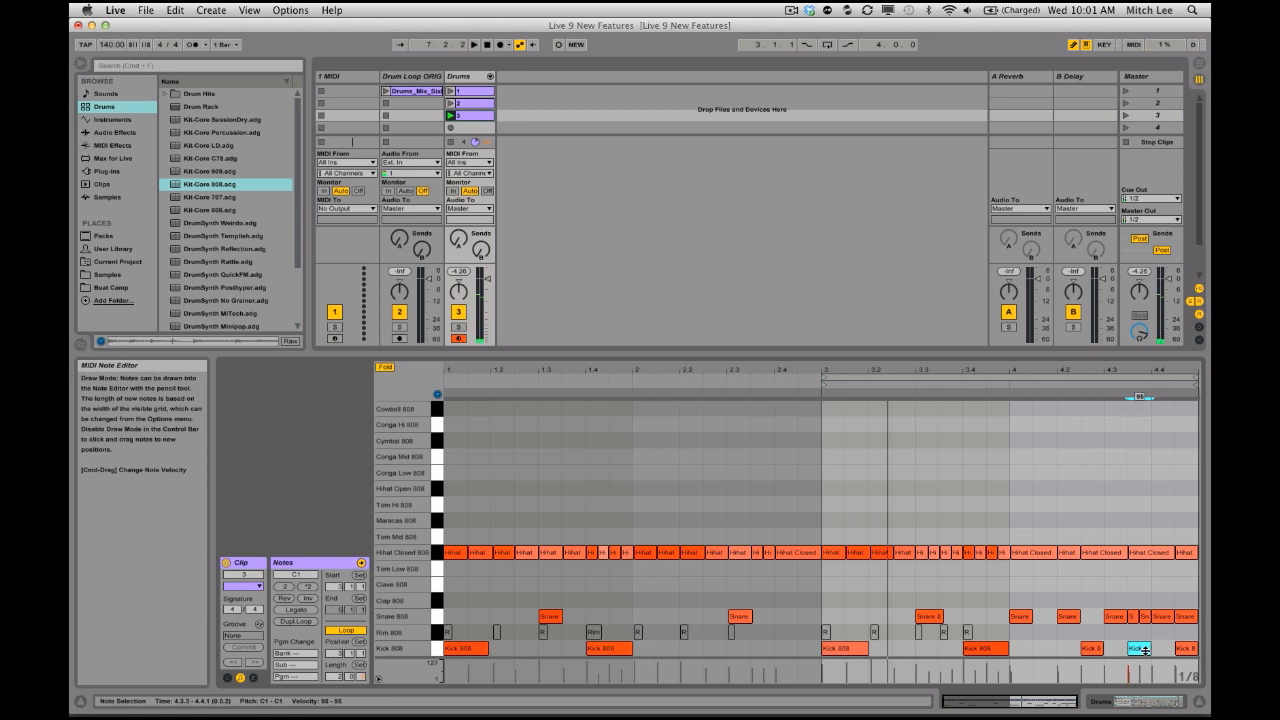
click(1078, 566)
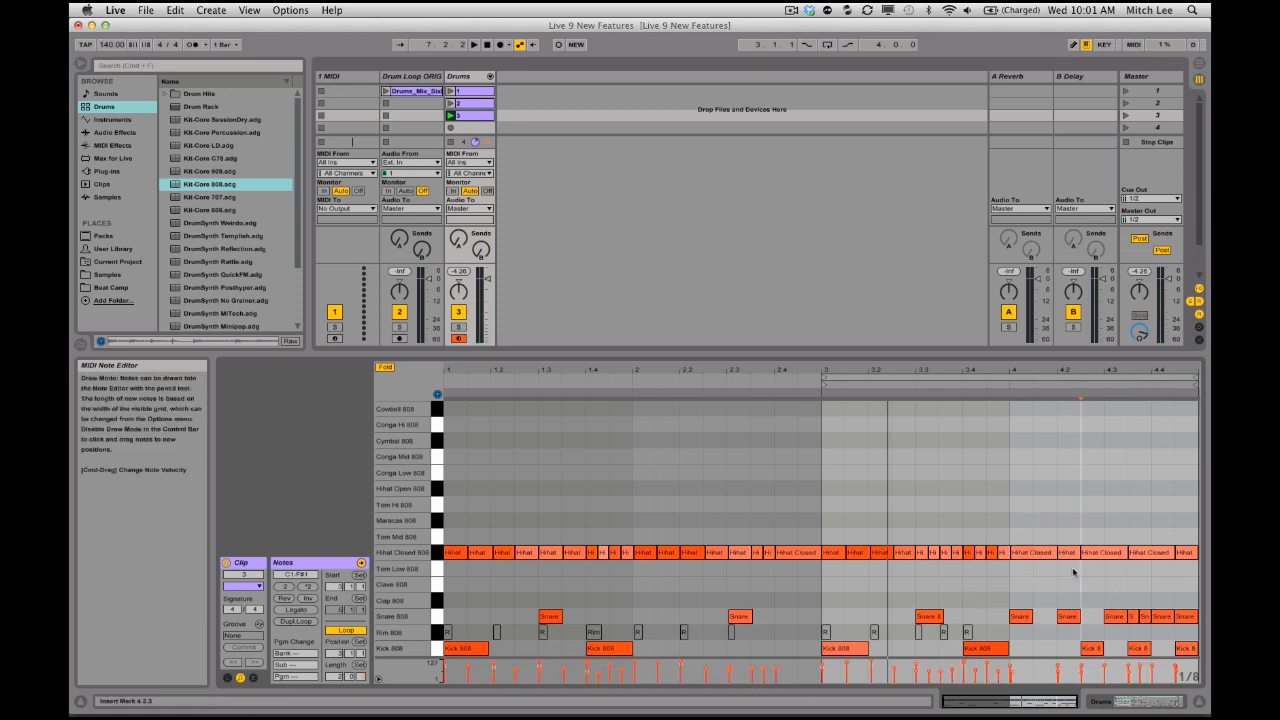
Copy clip 3's snare notes onto the Clap 808 row and delete the clap copies in bar 4
click(473, 92)
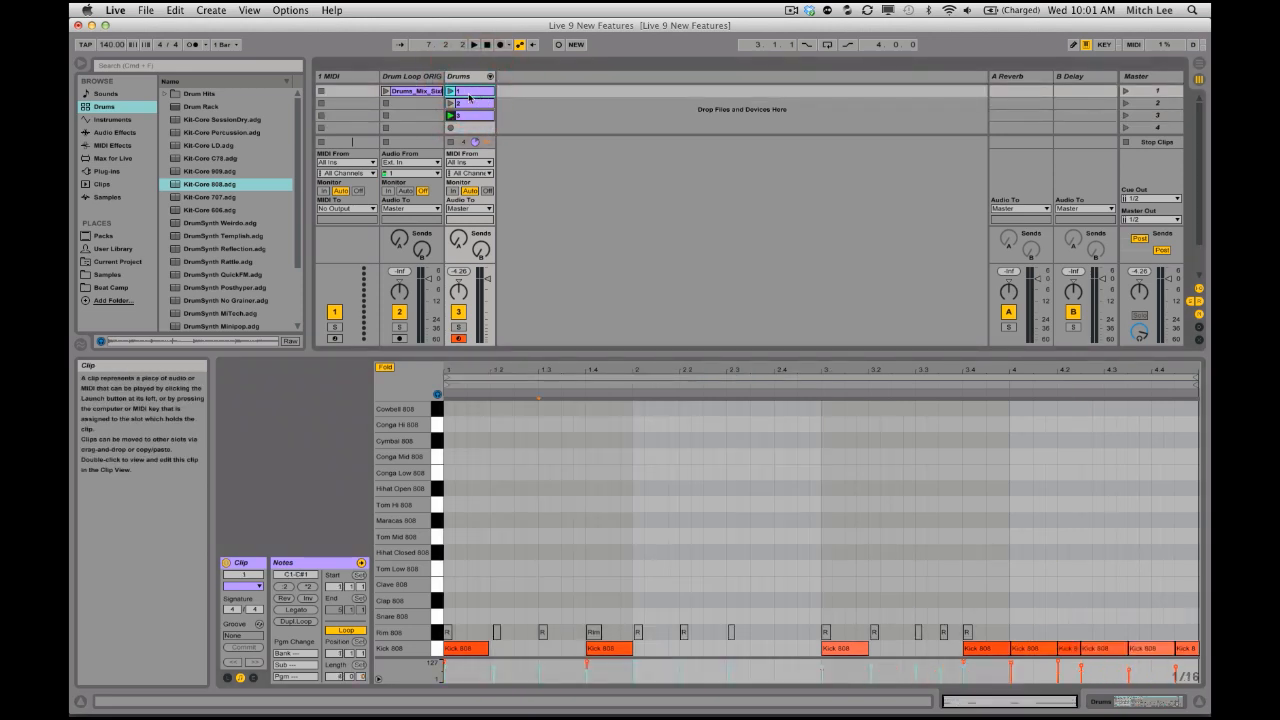
click(470, 116)
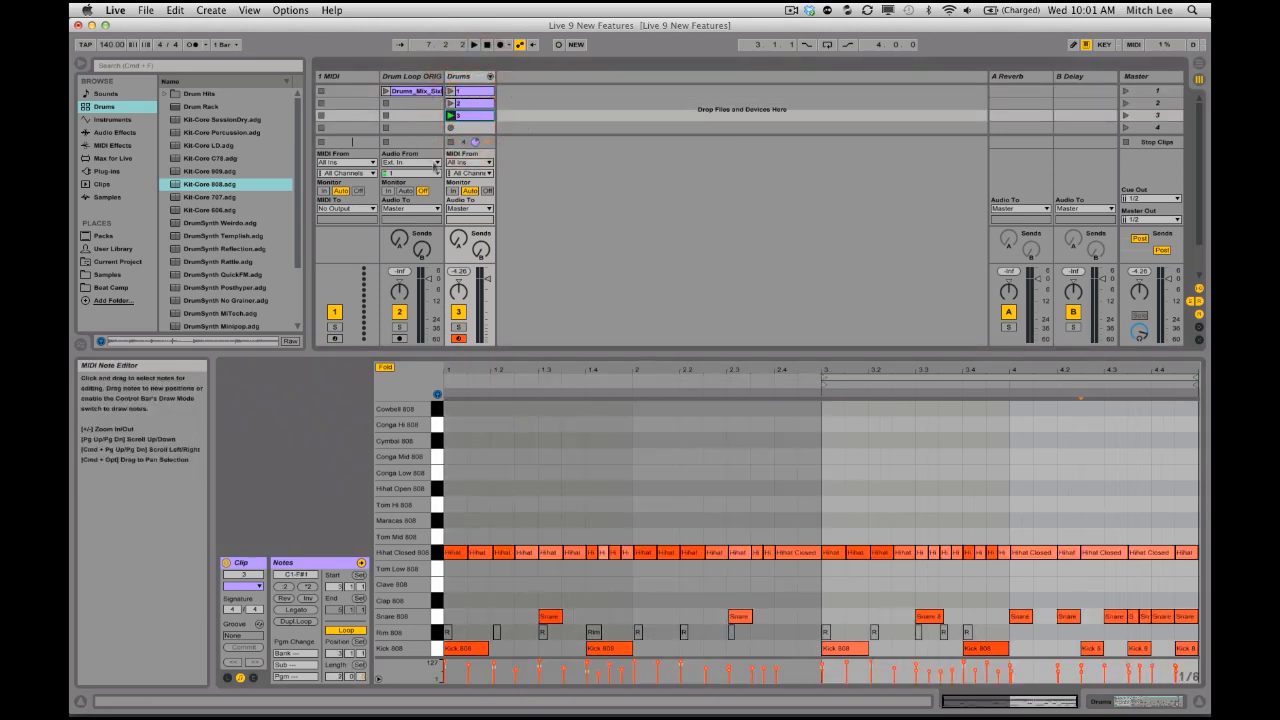
click(437, 618)
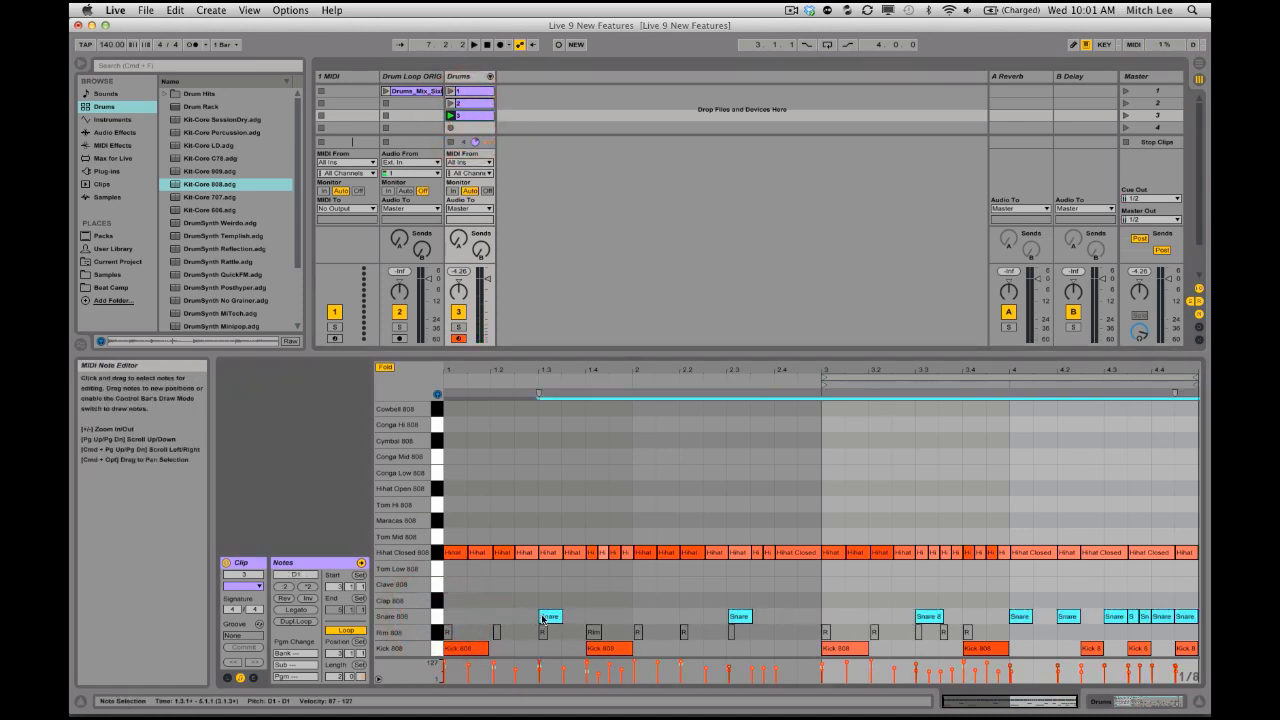
drag(544, 619, 548, 605)
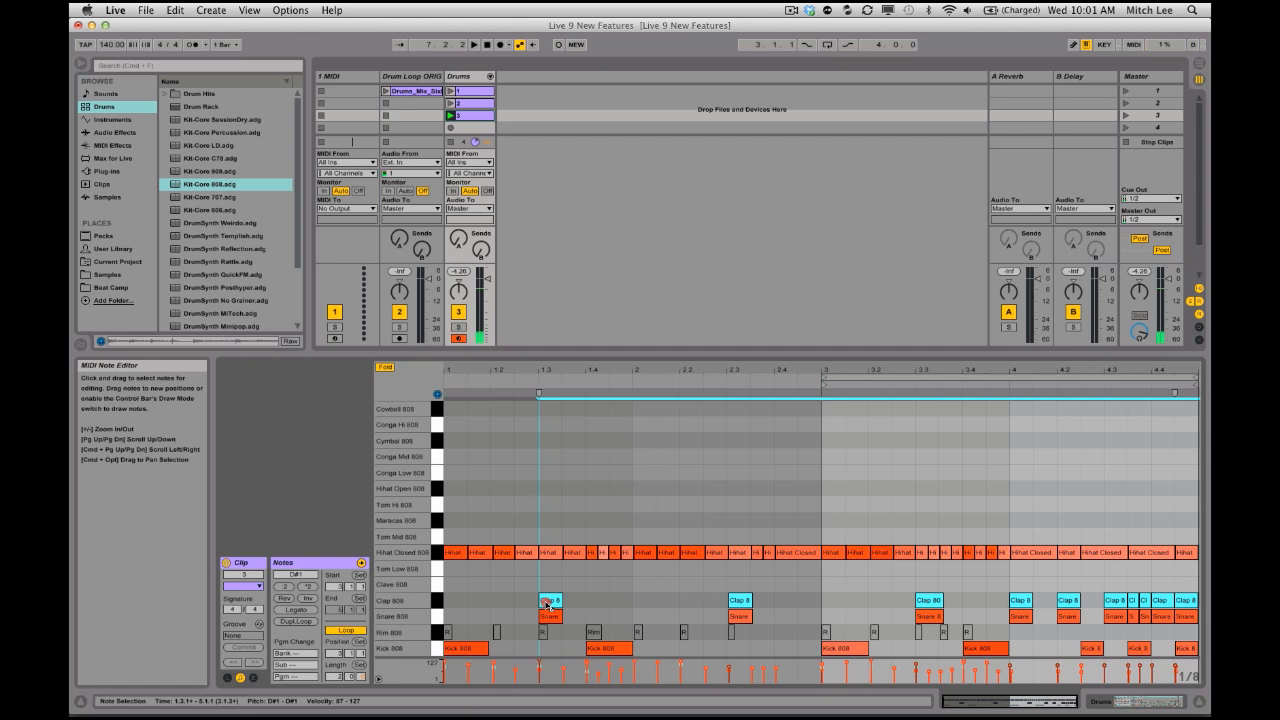
drag(1003, 593, 1192, 598)
key(Delete)
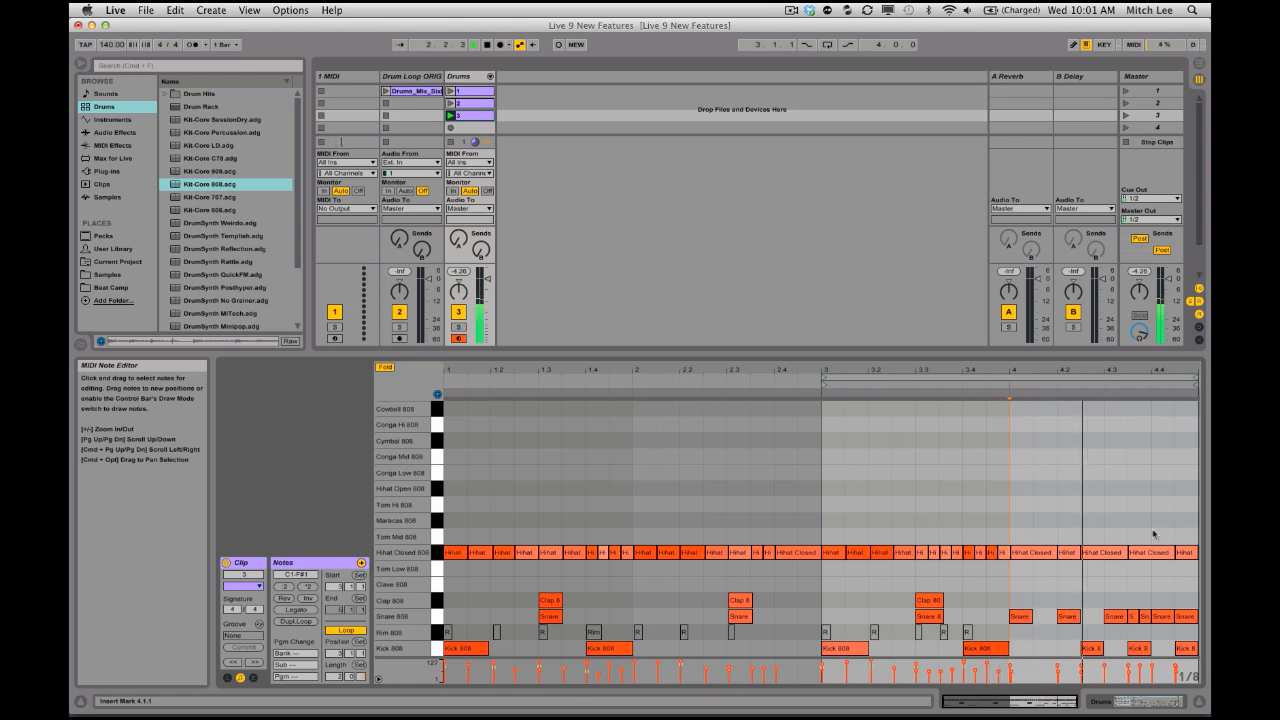
click(929, 449)
key(super+a)
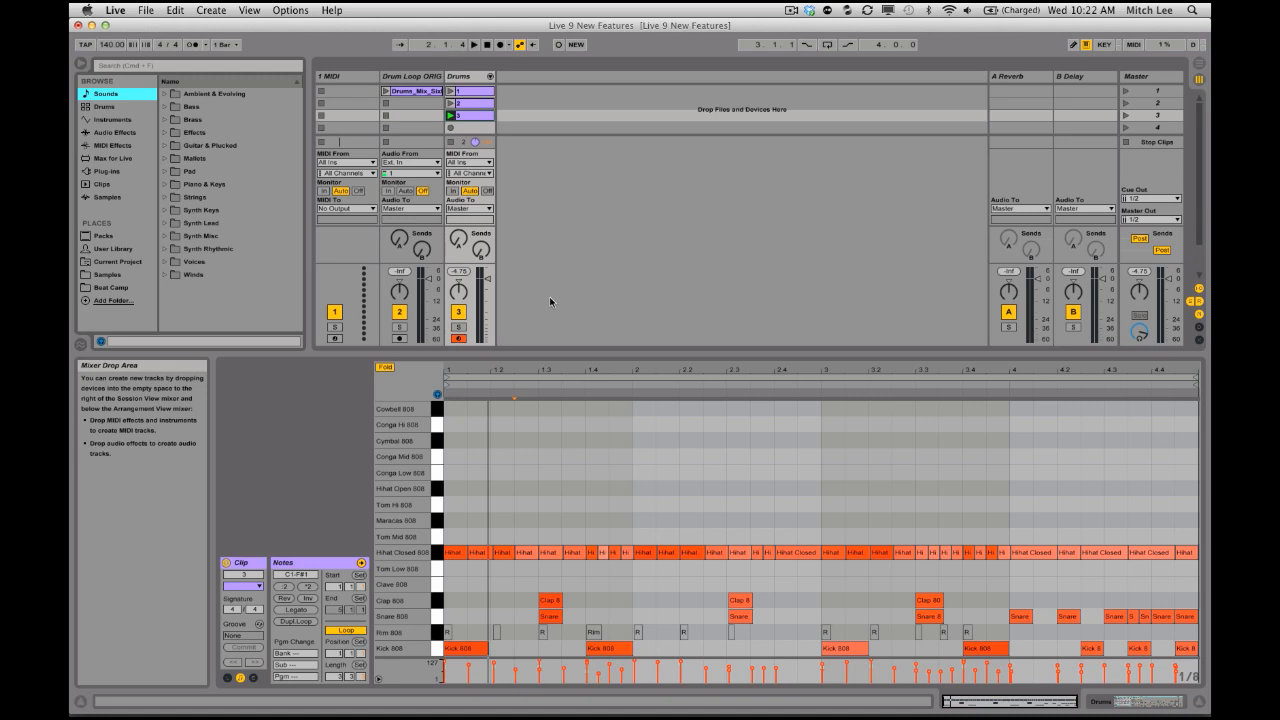
Add guitar.aif from the Beat Camp folder to a new audio track's first slot, beside the Drums track
click(112, 287)
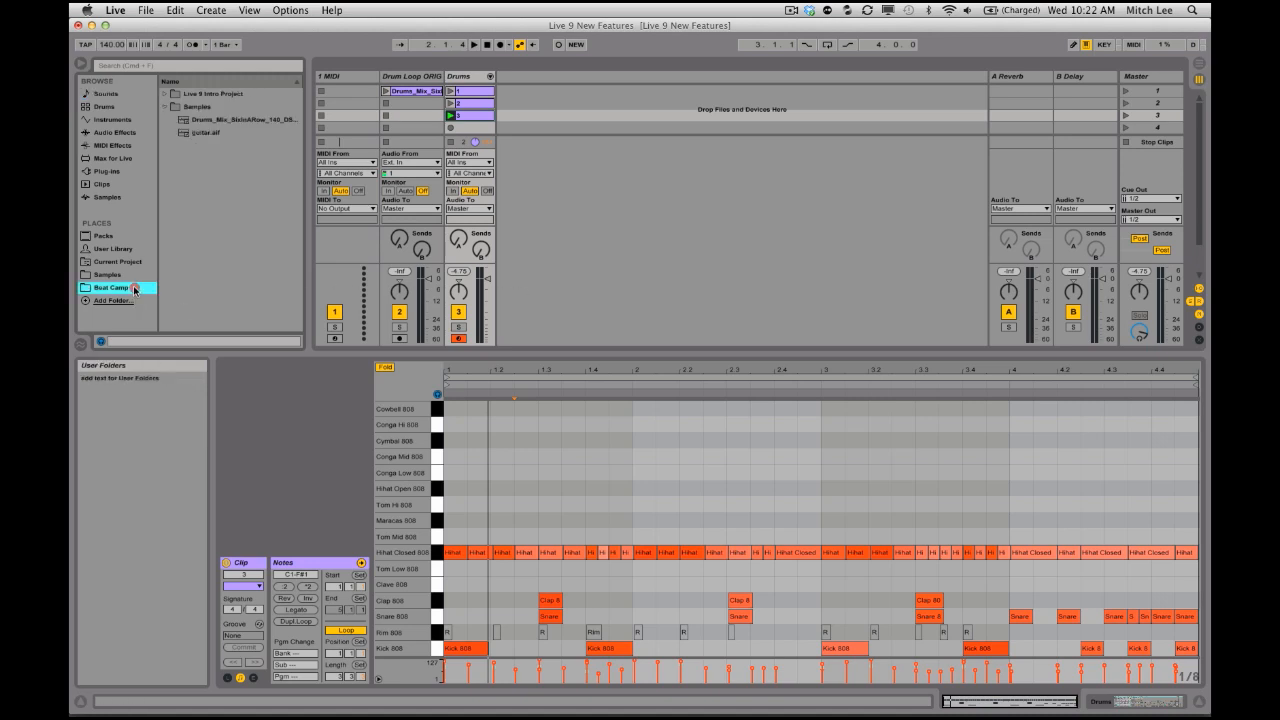
click(202, 134)
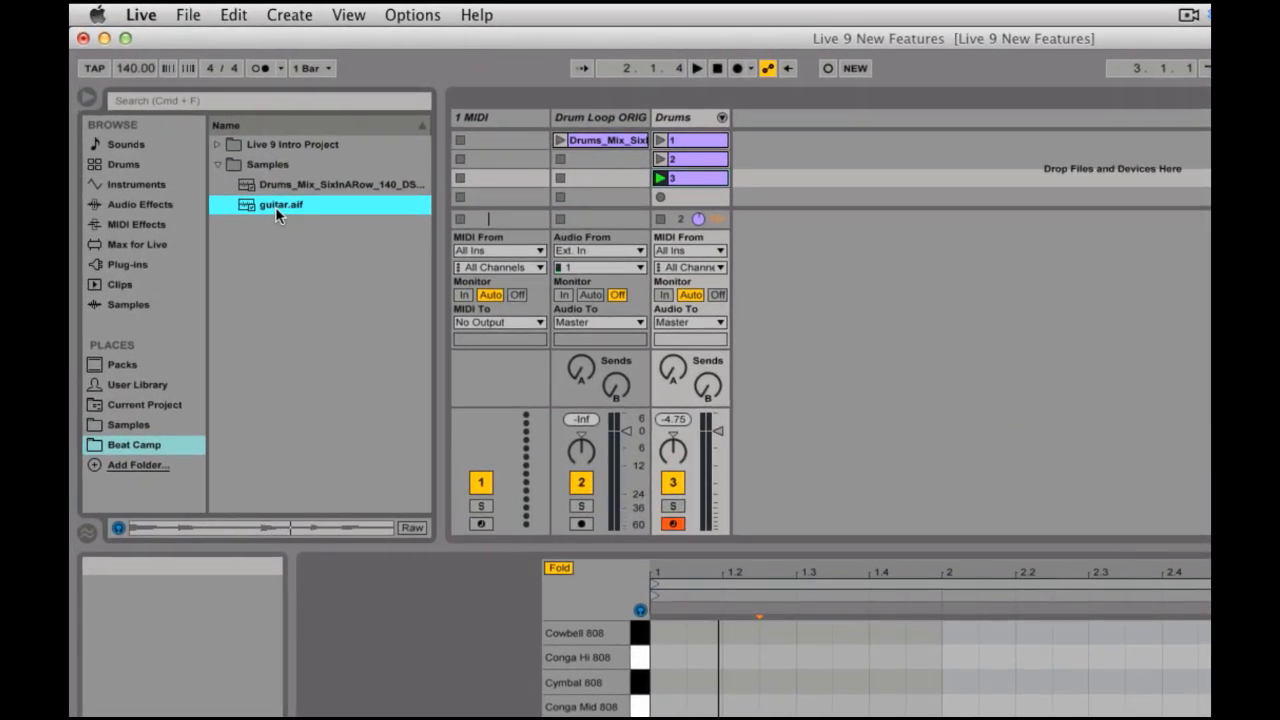
drag(280, 214, 808, 146)
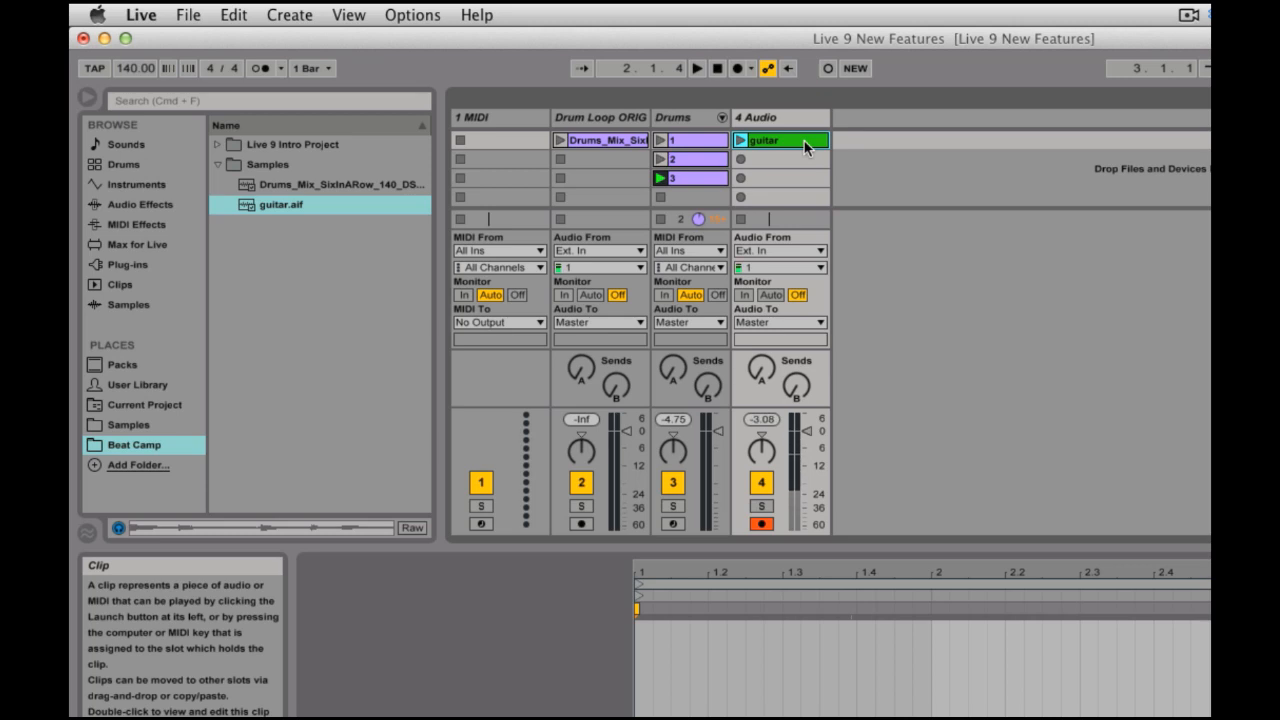
Rename the new guitar audio track "Guitar Loop ORIG"
click(790, 118)
key(super+r)
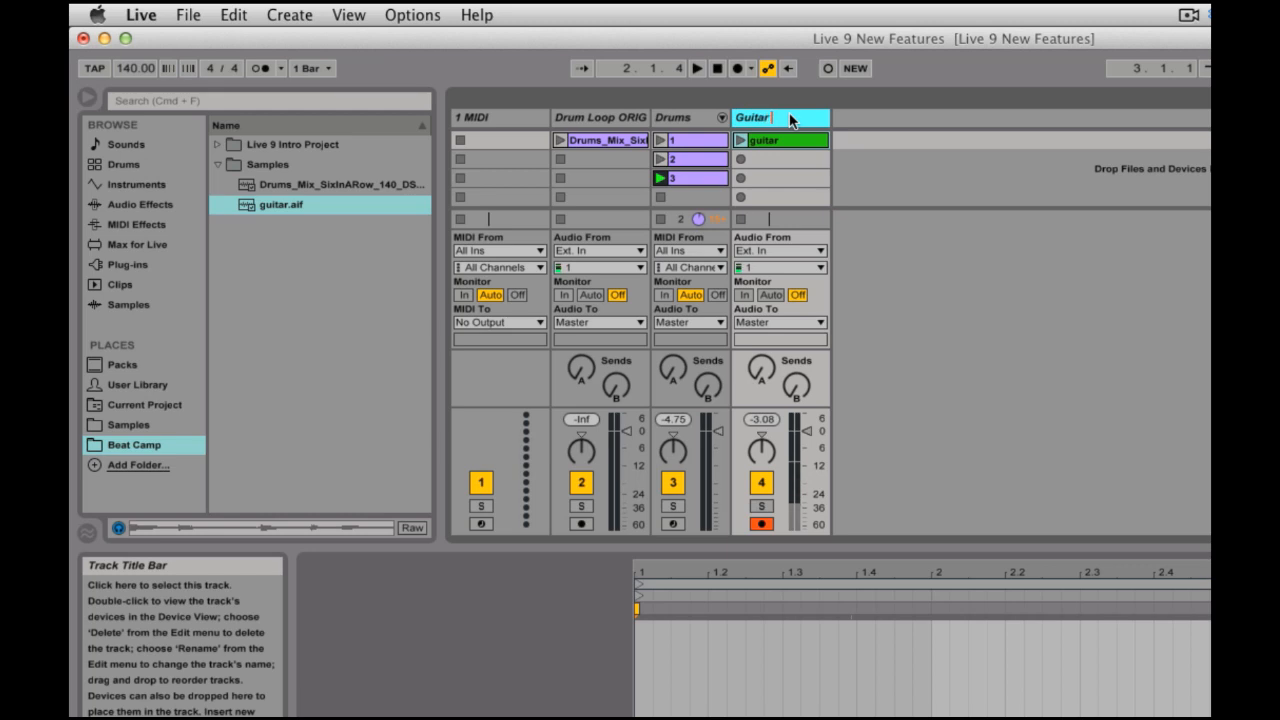
text(Guitar Loop ORIG)
key(Return)
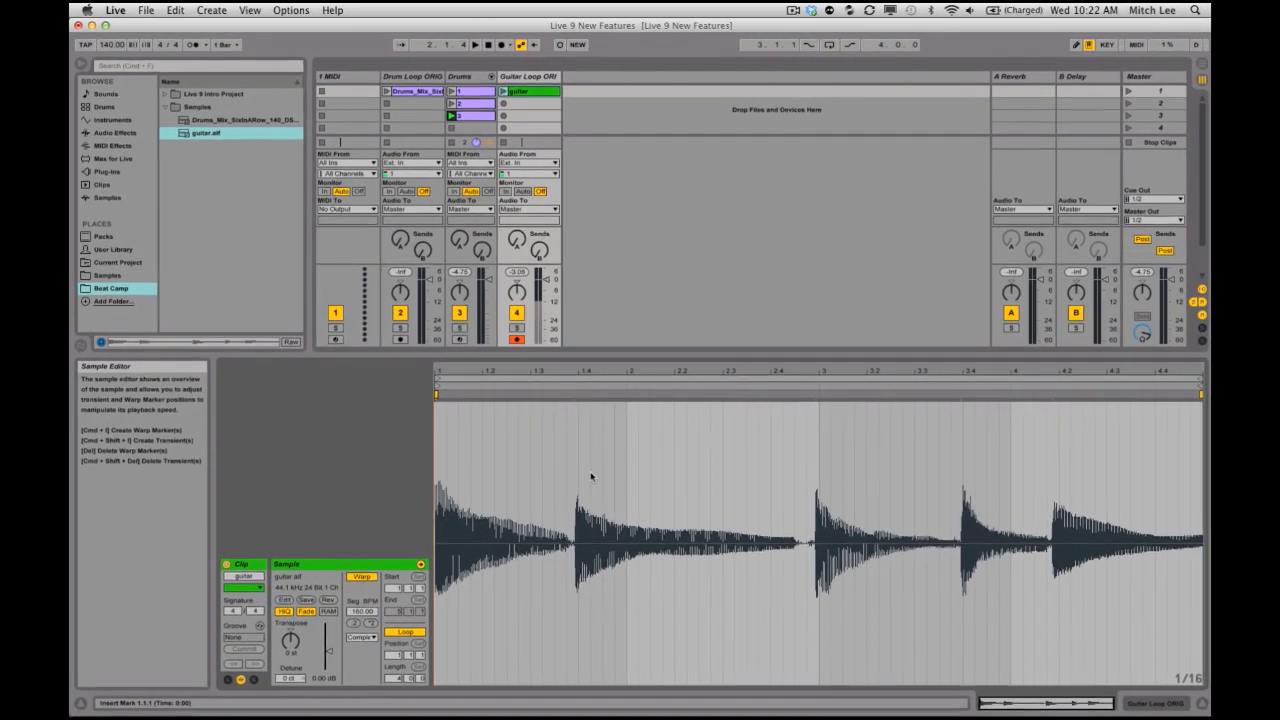
Place warp markers on the guitar clip's last four transients and align them to 1.4, 3, 3.4 and 4.2
mouse_move(583, 378)
mouse_down()
mouse_move(580, 440)
mouse_move(580, 380)
mouse_up()
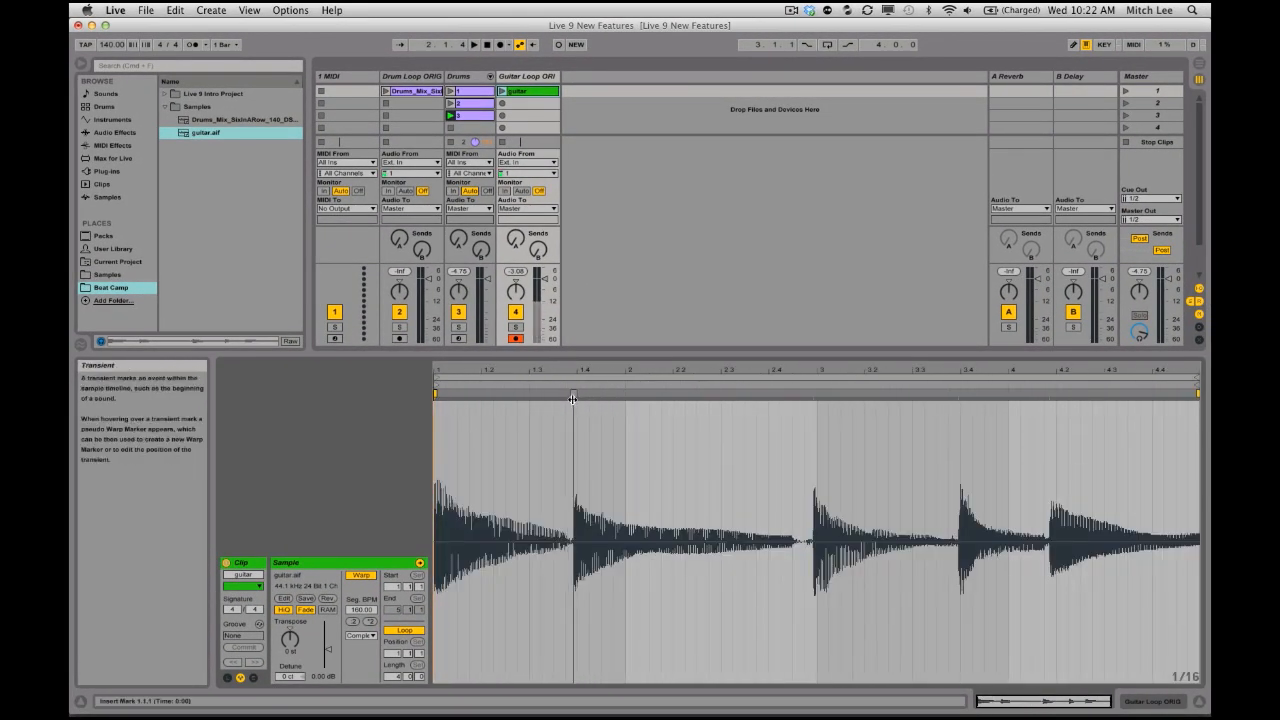
drag(575, 395, 578, 395)
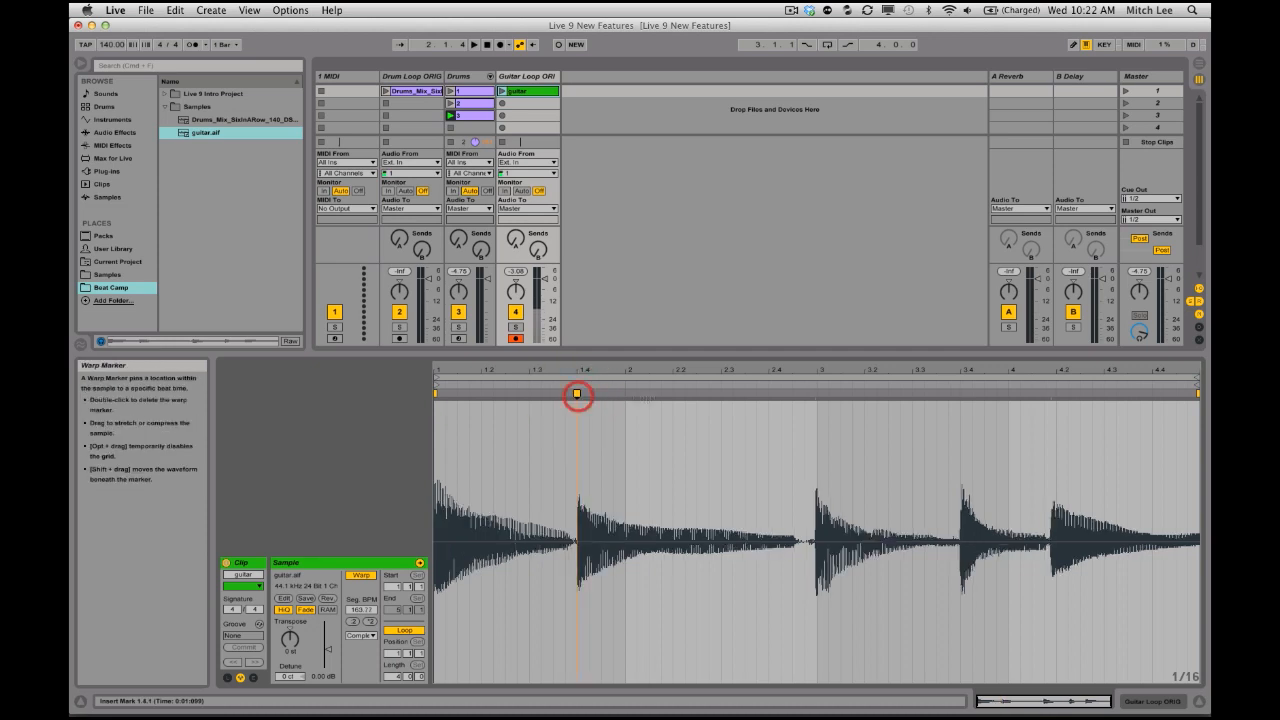
double_click(815, 395)
click(817, 395)
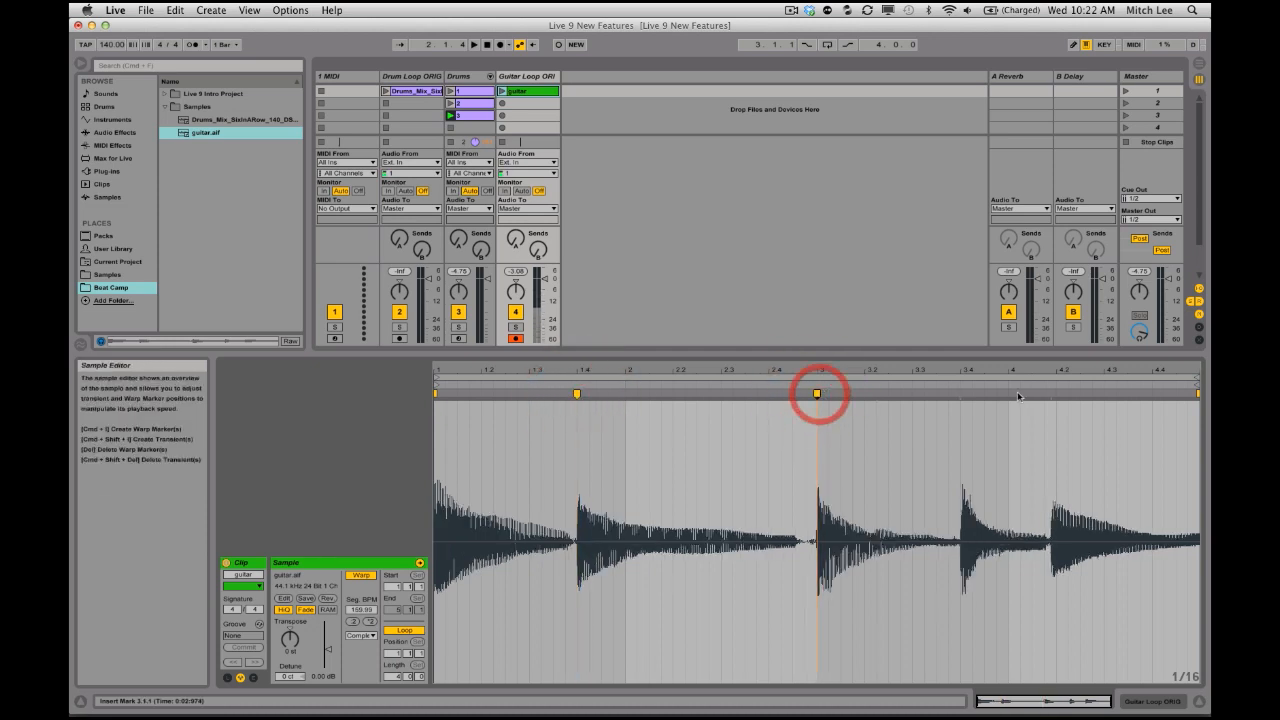
double_click(961, 395)
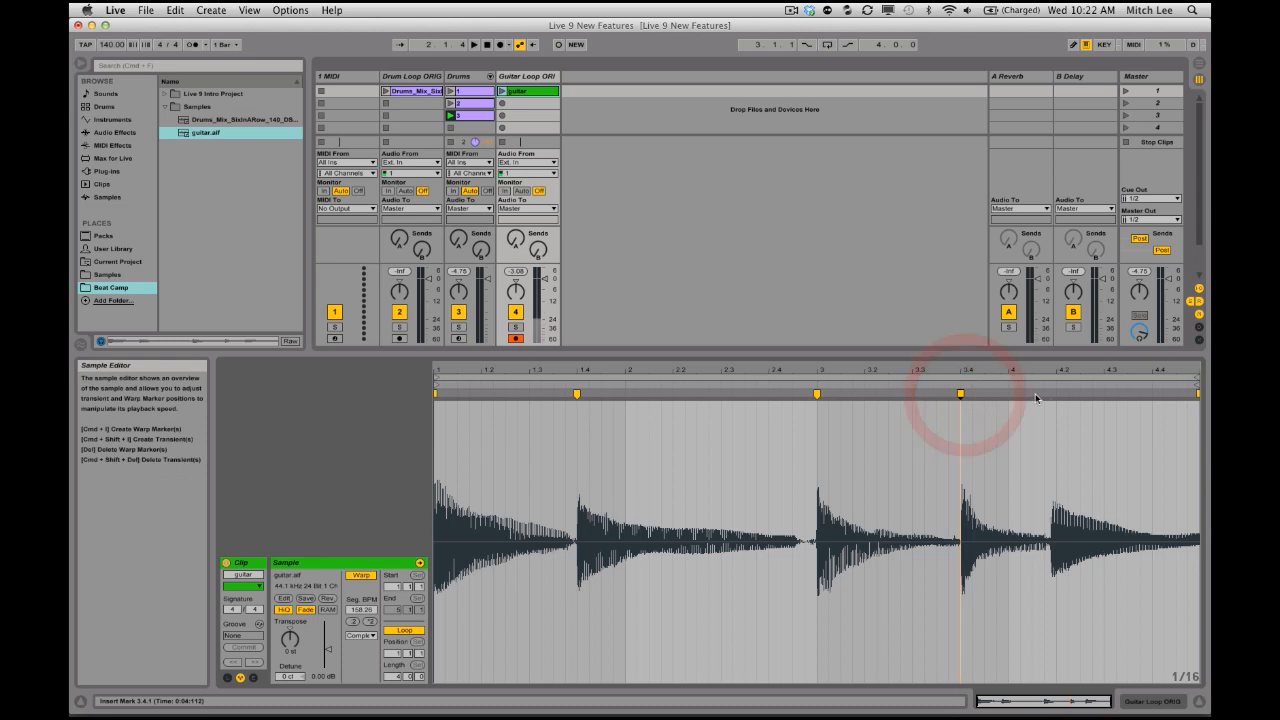
mouse_move(1029, 382)
mouse_down()
mouse_move(986, 399)
mouse_move(1023, 393)
mouse_up()
Set the song tempo to 160 BPM
key(minus)
key(minus)
key(minus)
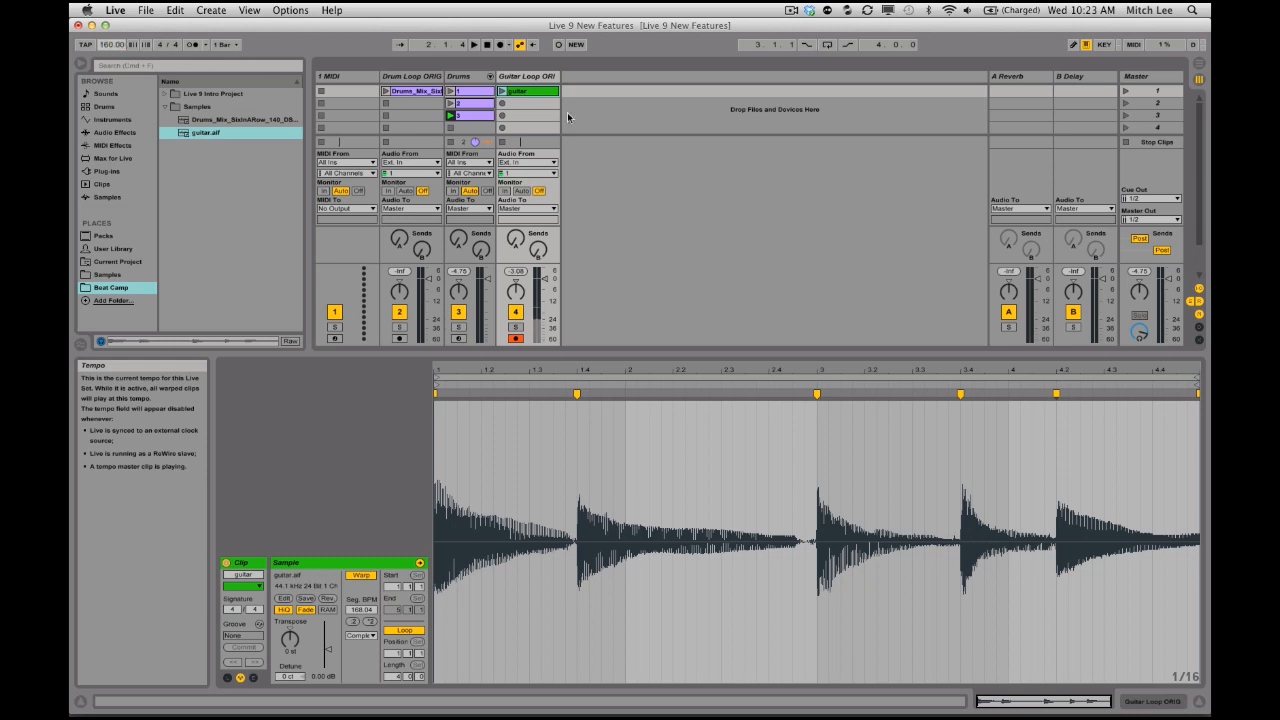
Play the guitar clip and convert its melody to a new MIDI track
click(504, 90)
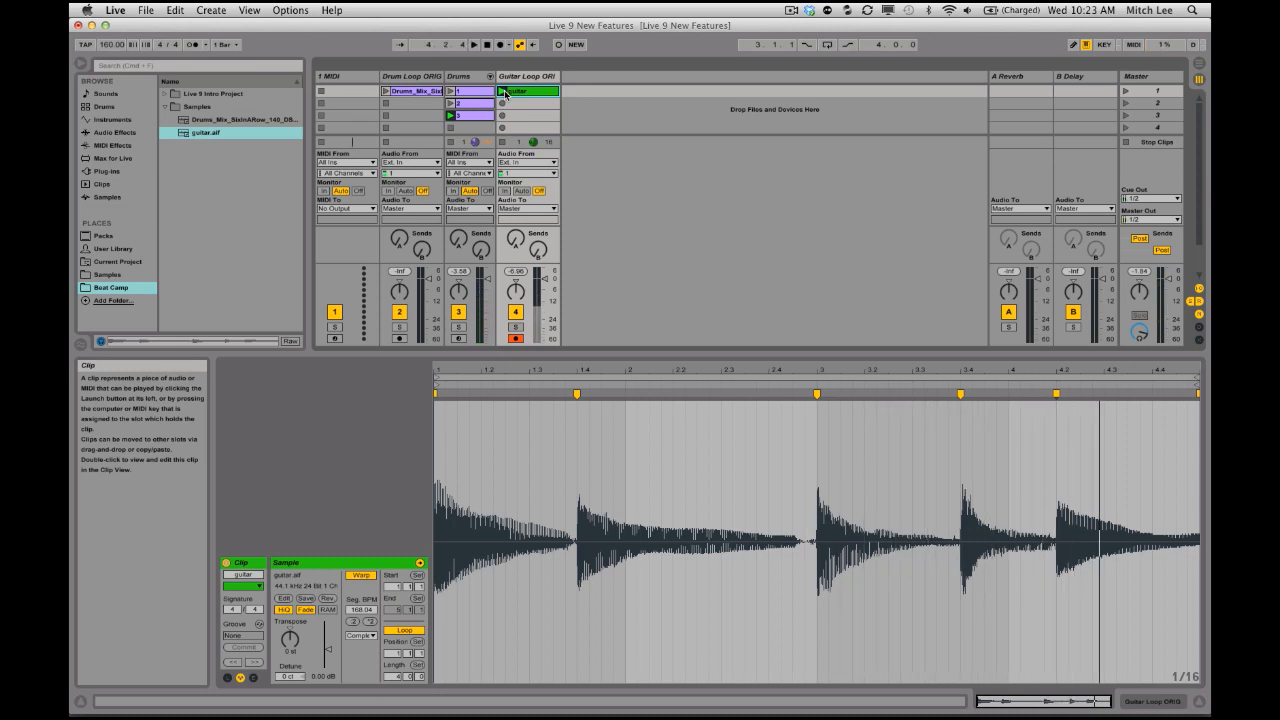
right_click(528, 96)
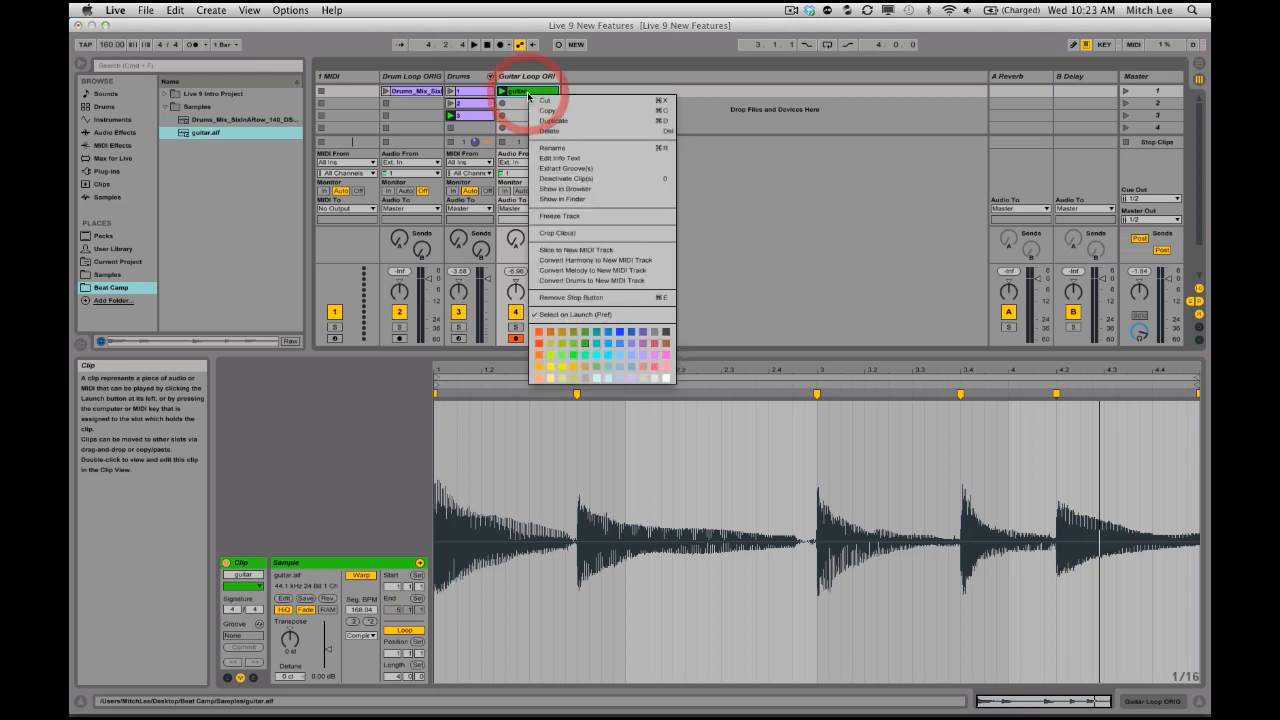
click(611, 273)
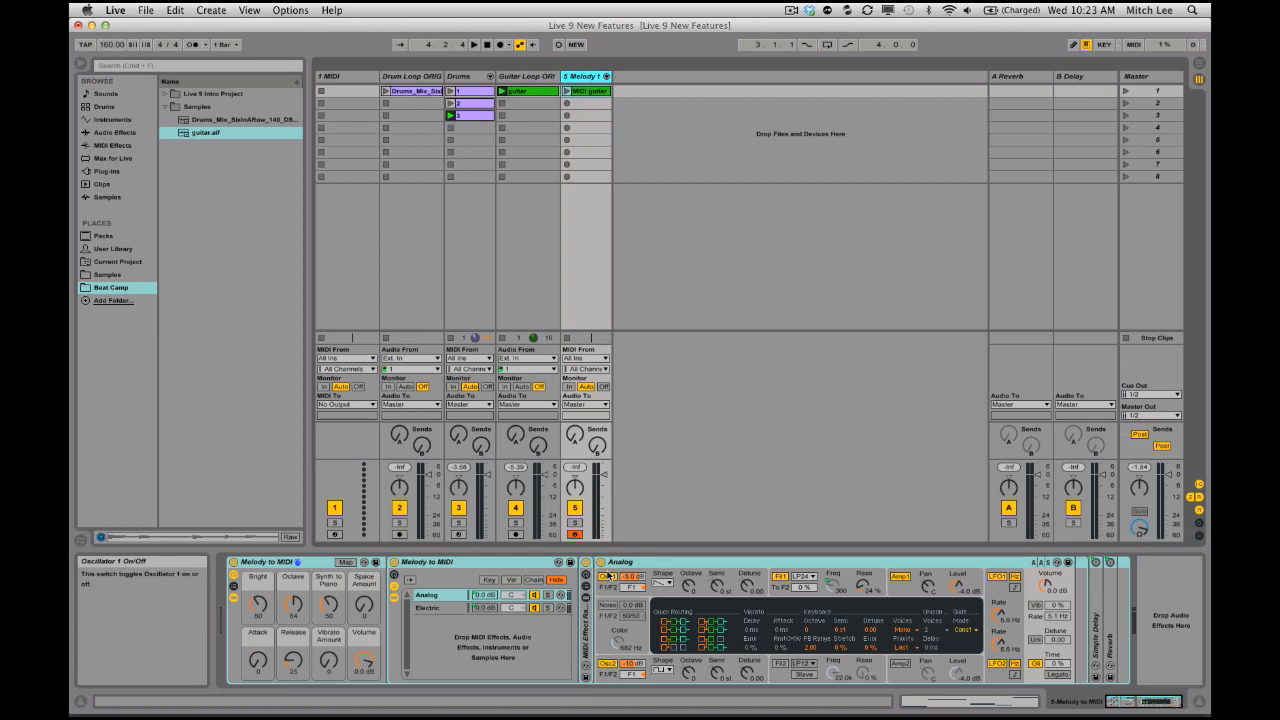
Solo the converted melody track, open its MIDI guitar clip and select the first note, E1, during playback
click(575, 522)
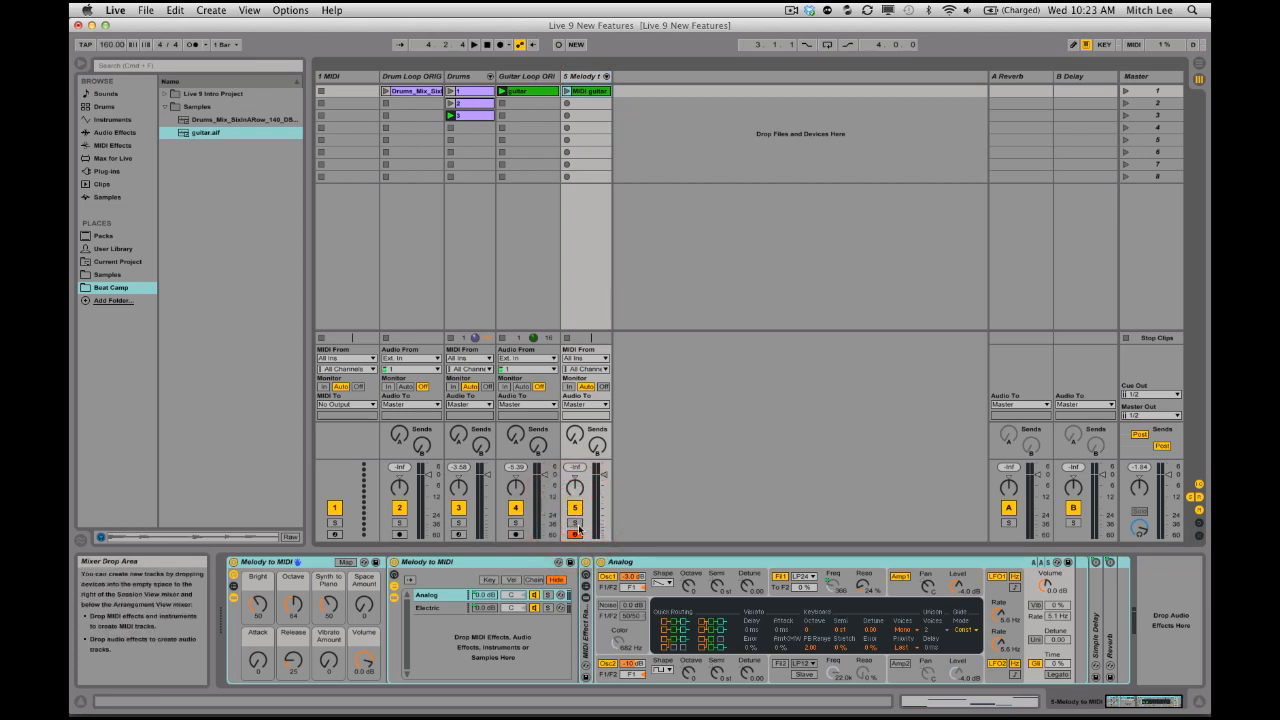
double_click(588, 91)
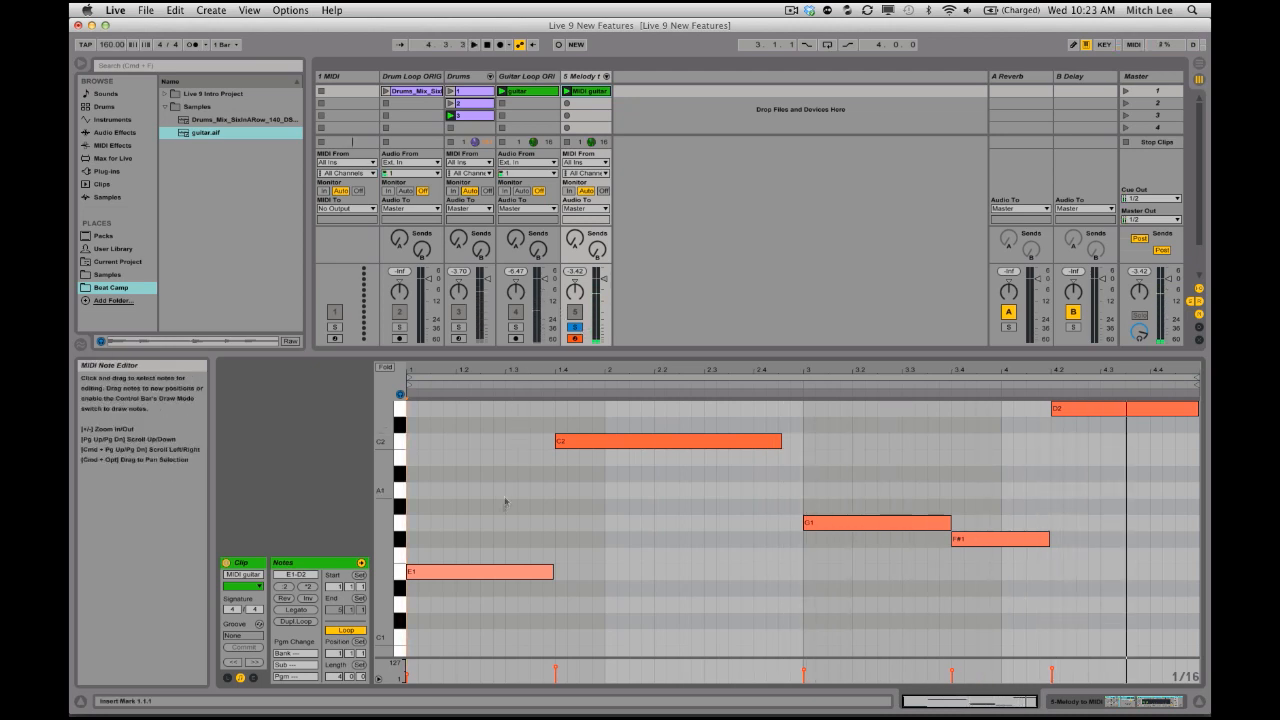
click(490, 571)
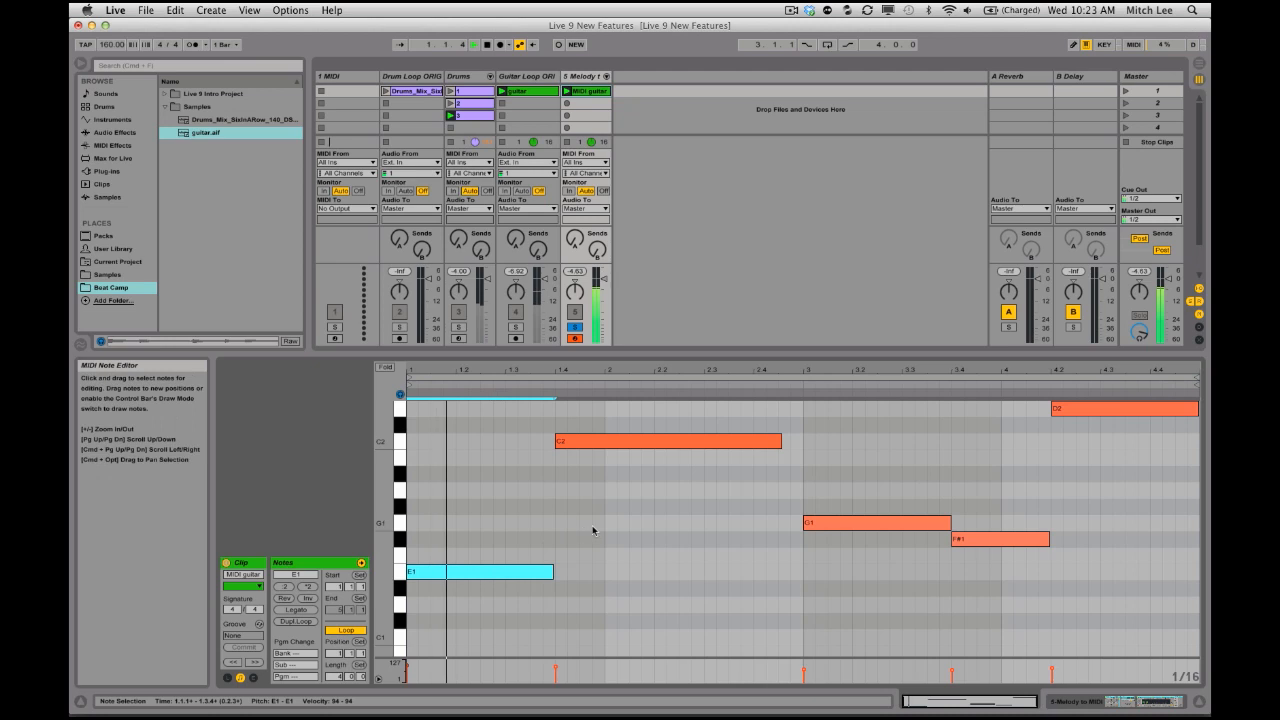
Show the converted melody track's devices and rename the track "Bass"
click(582, 75)
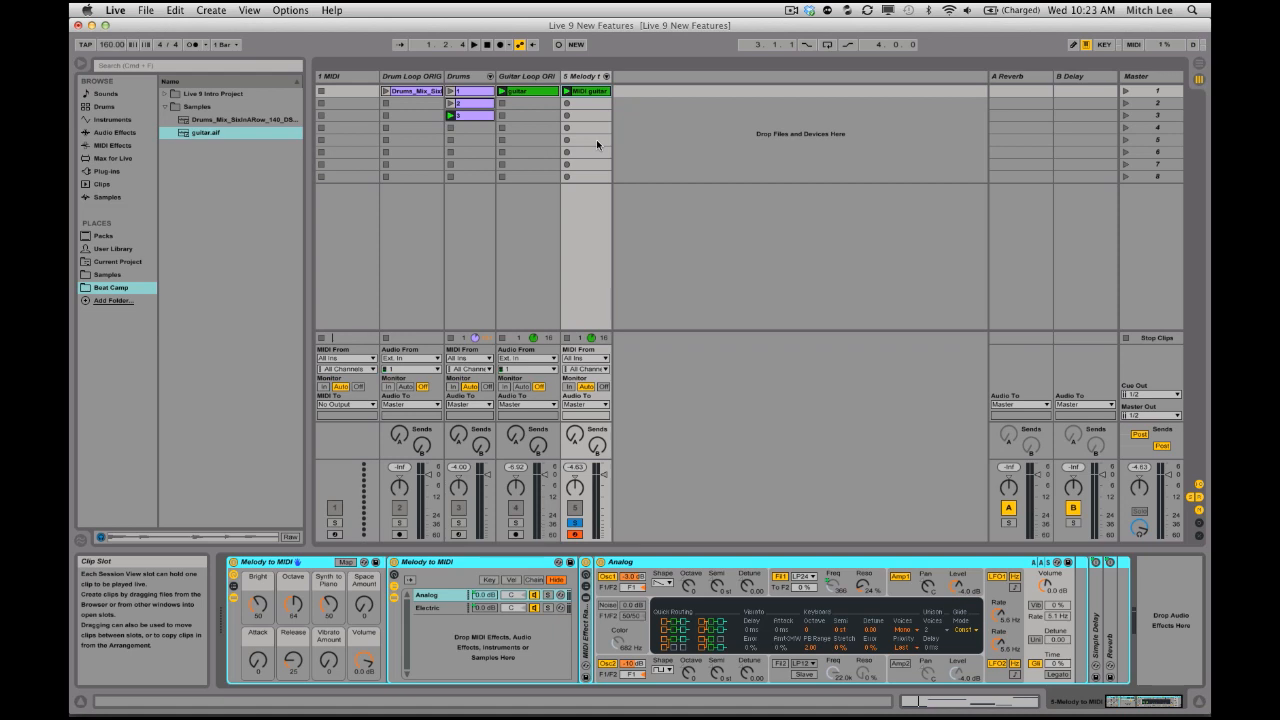
click(585, 78)
text(Bass)
key(Return)
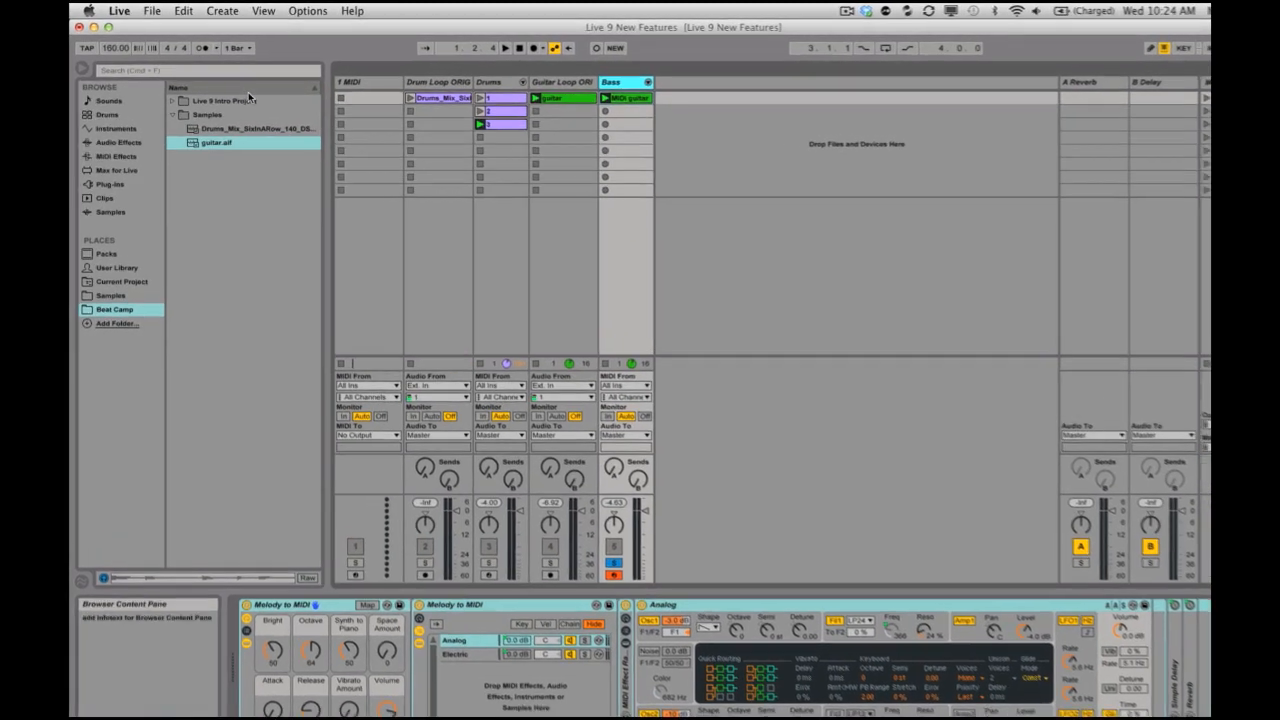
Search the browser's Instruments category for "bass"
click(116, 128)
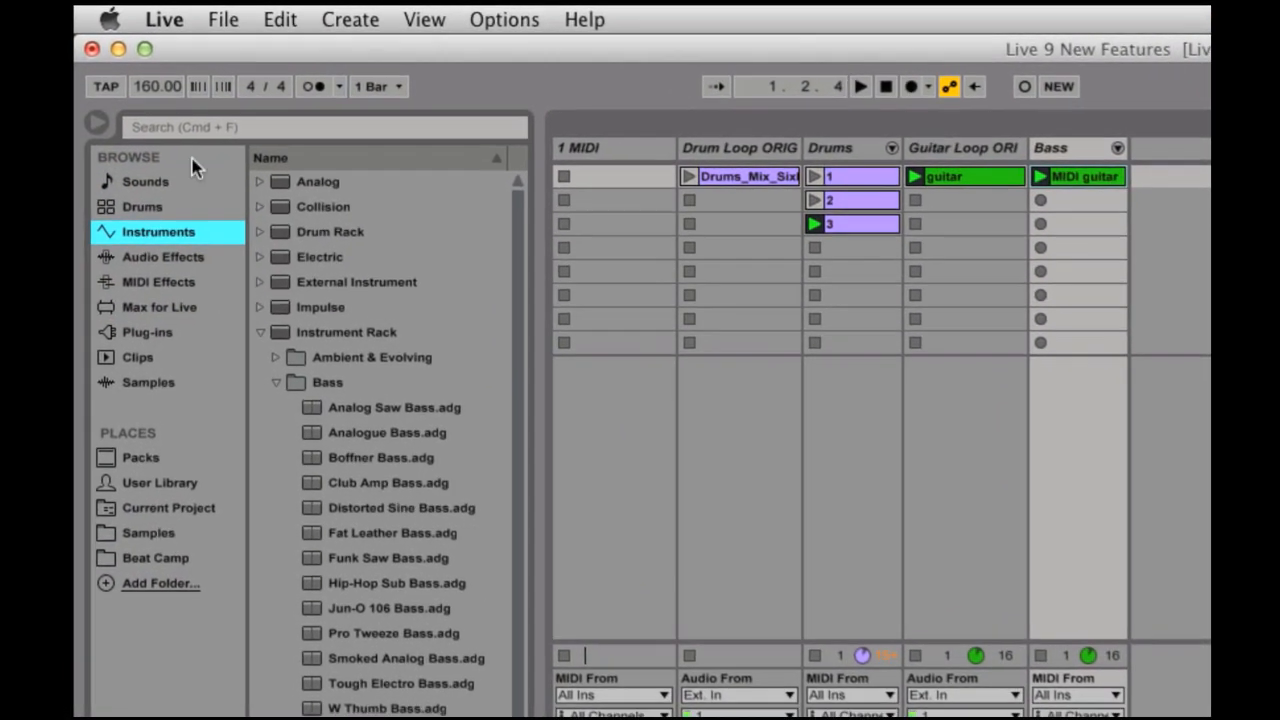
click(192, 122)
text(b)
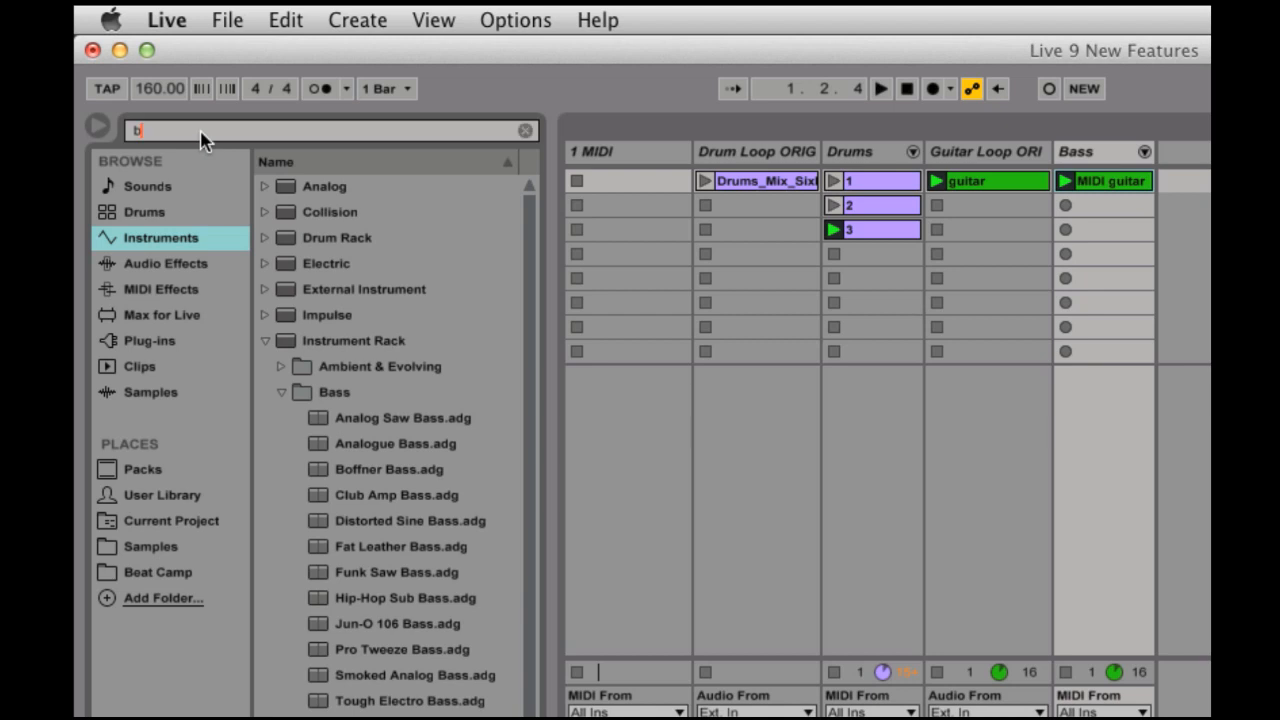
text(ass)
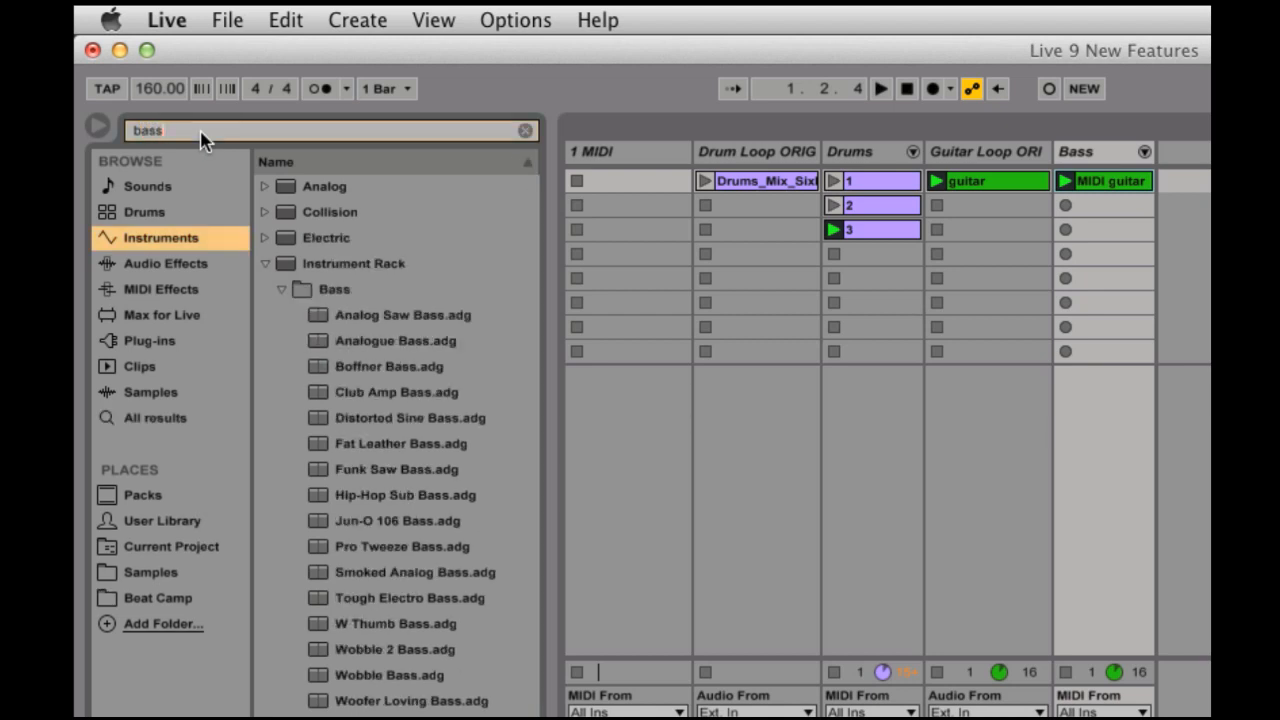
Look through the instrument folders that hold bass presets, such as Analog, Electric and Instrument Rack
click(263, 267)
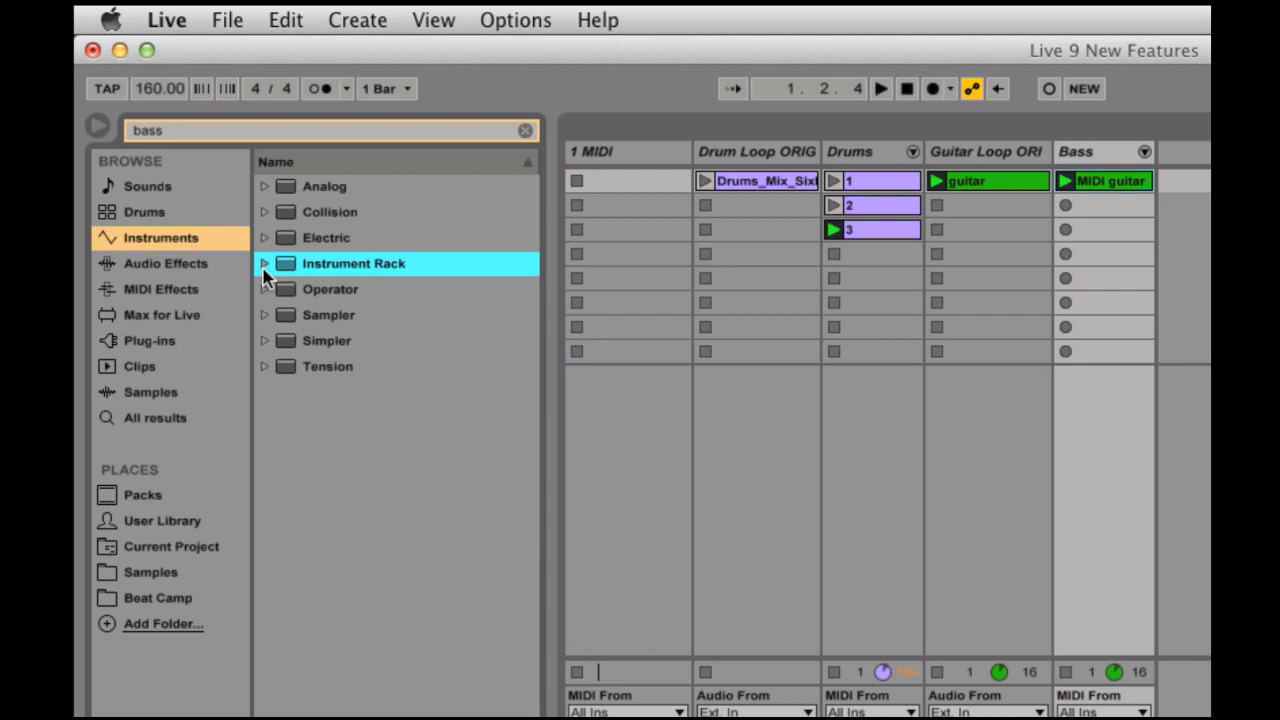
click(265, 186)
click(273, 210)
click(265, 186)
click(265, 237)
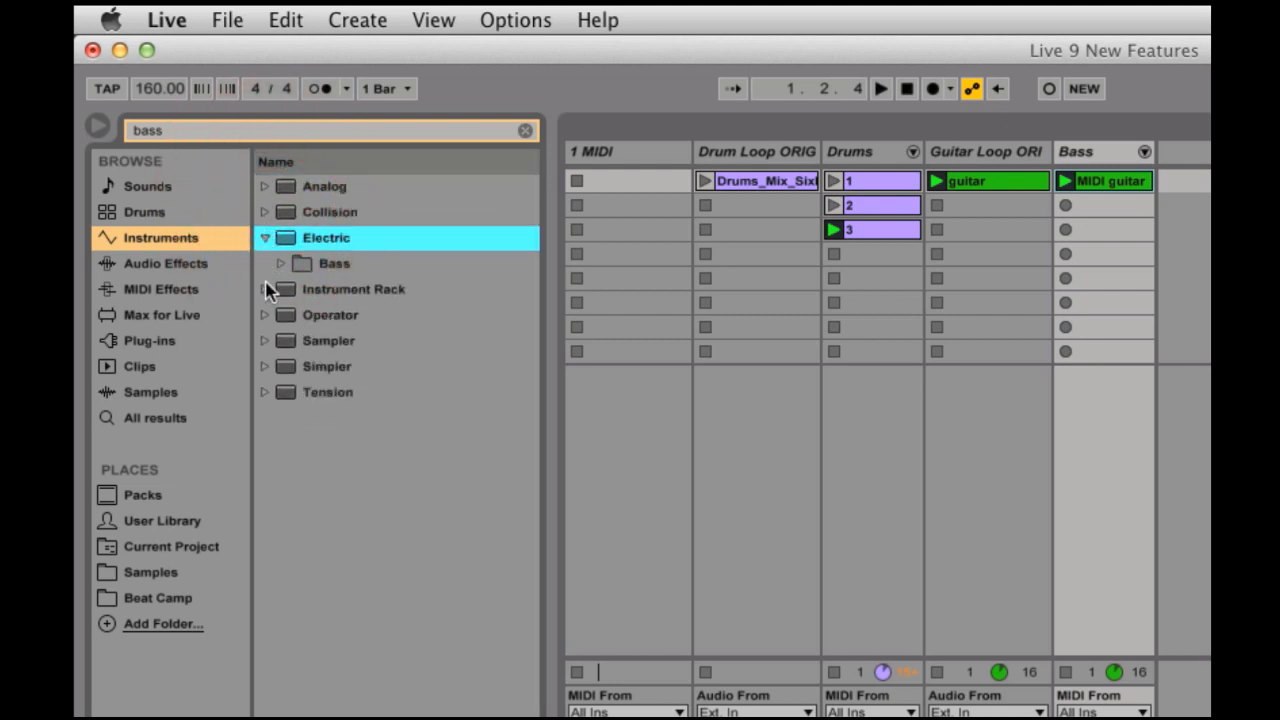
click(267, 287)
click(266, 266)
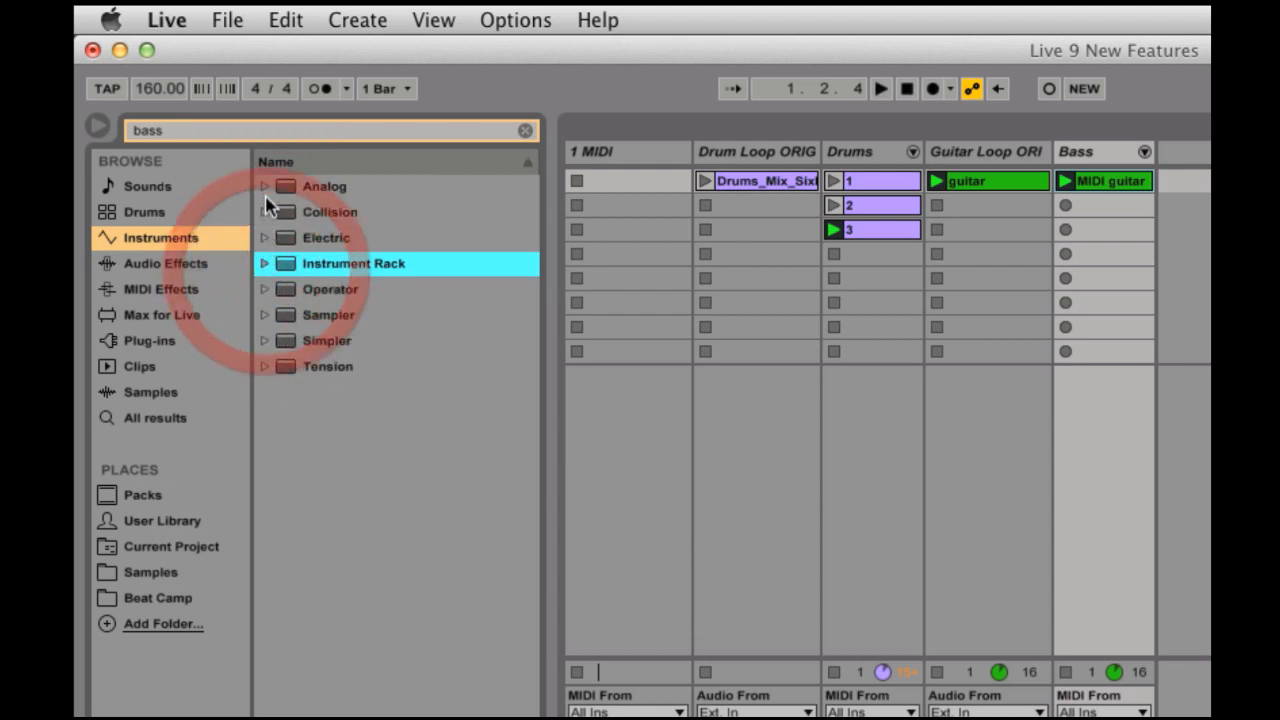
Refine the browser search to "bass funk" and load Funk Saw Bass.adg from the Instrument Rack folder onto the Bass track
click(228, 130)
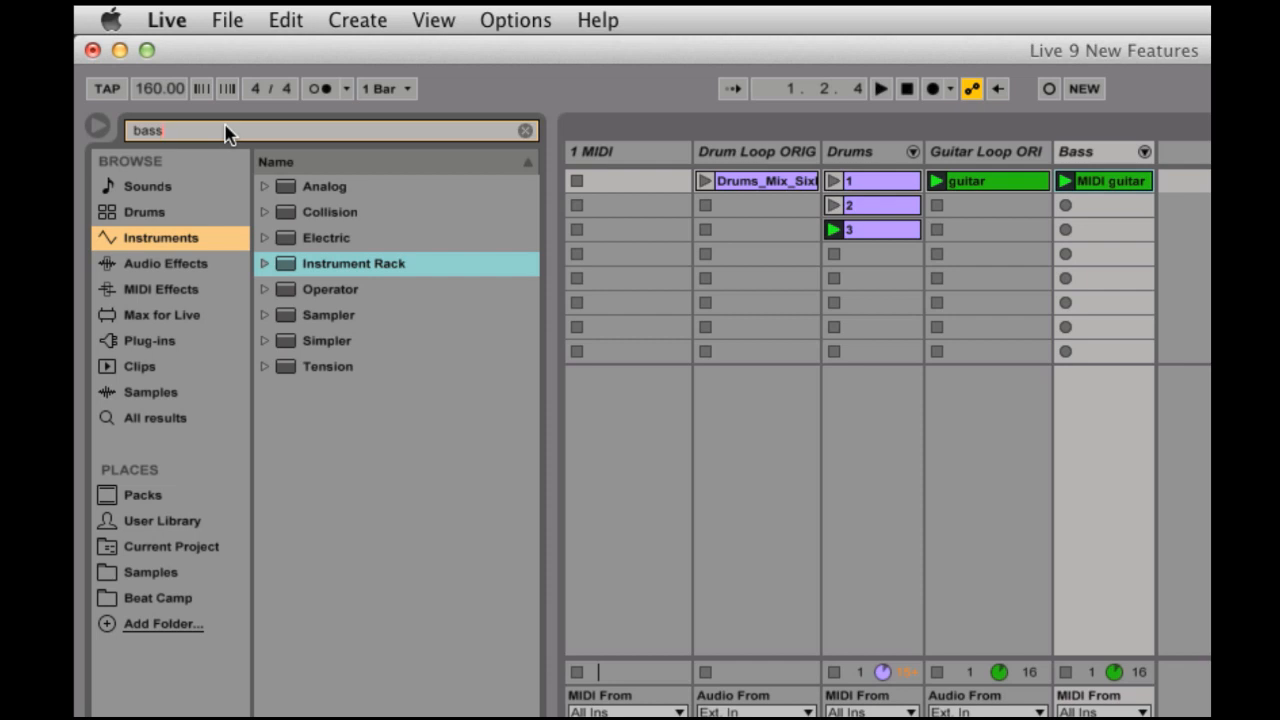
text(funk)
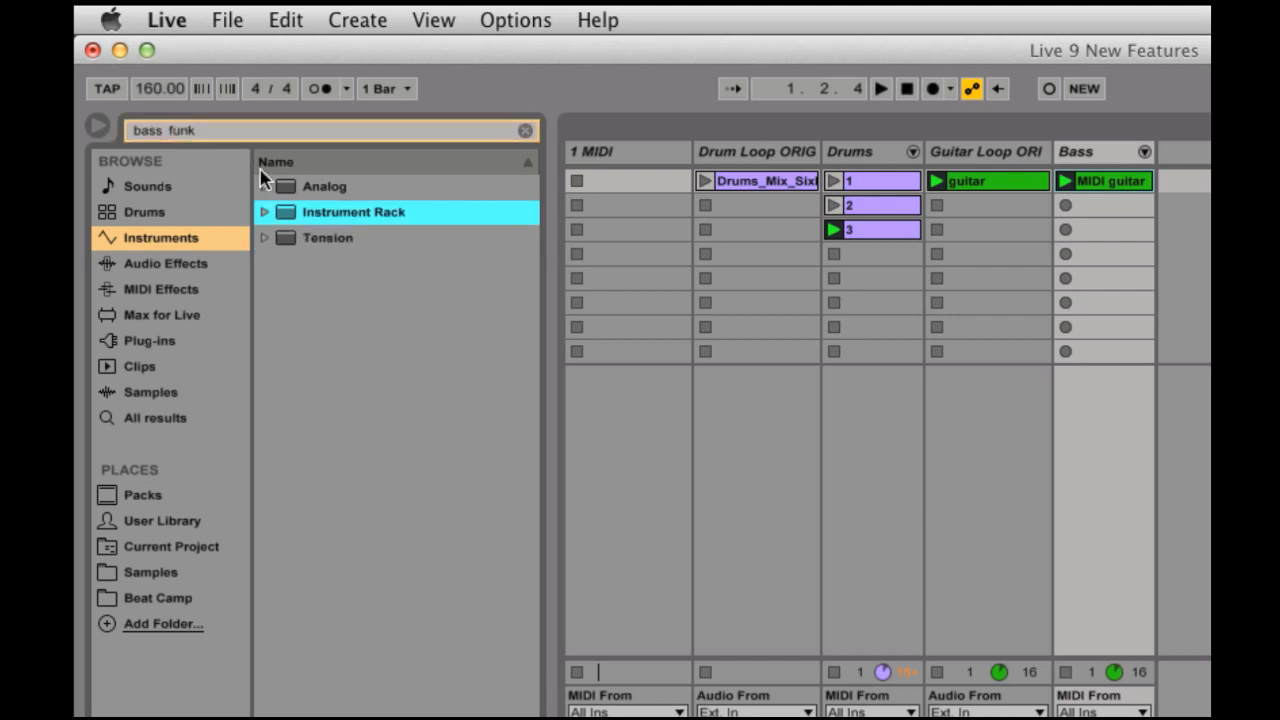
click(263, 213)
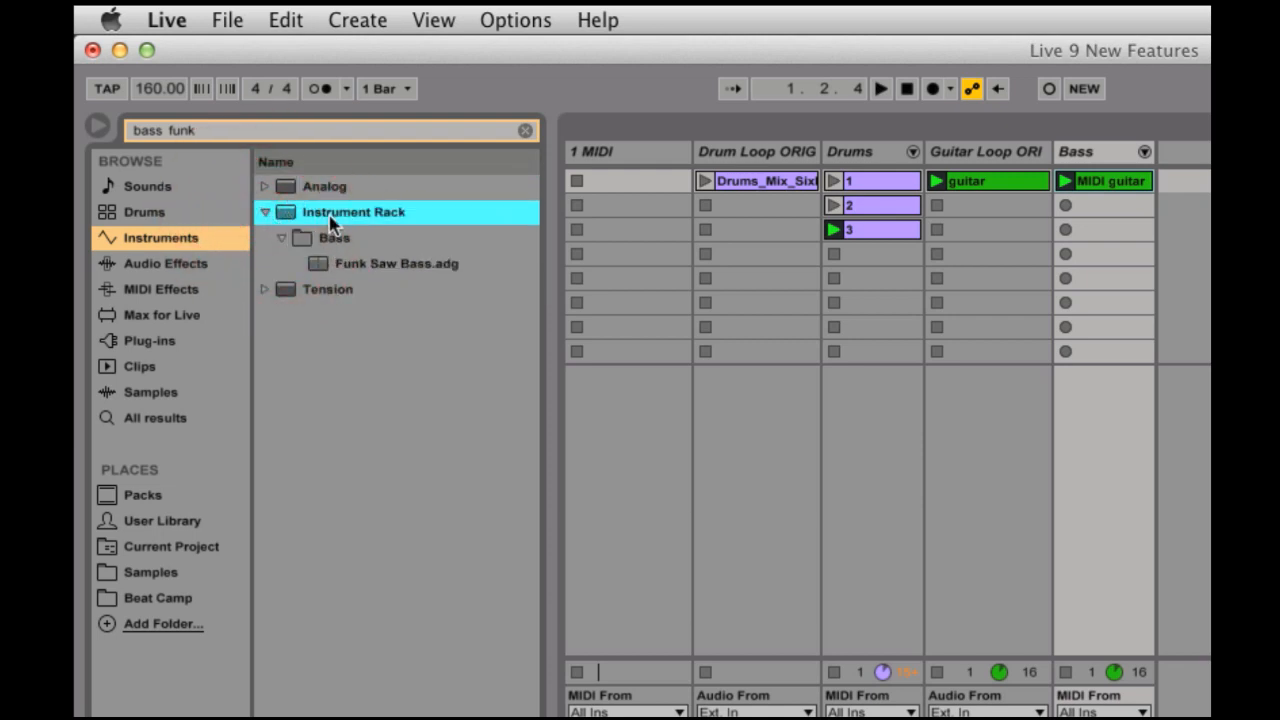
drag(320, 268, 1086, 152)
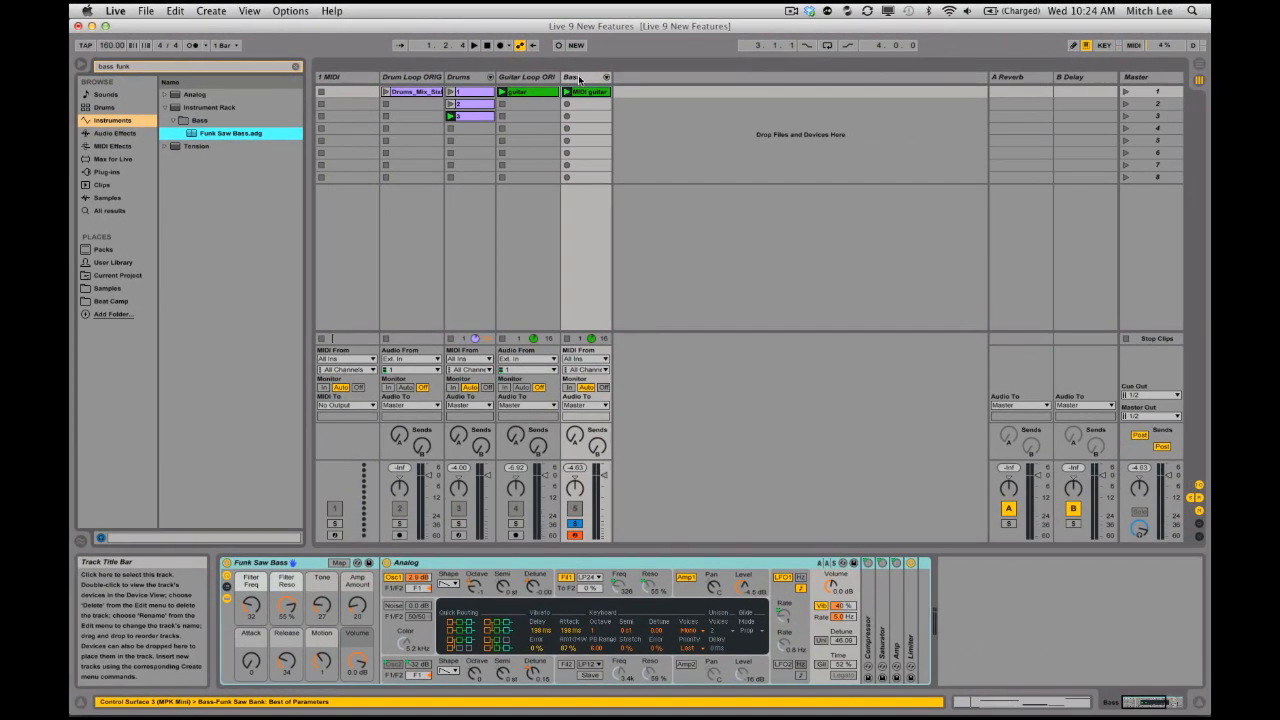
Audition the MIDI guitar clip, raise the Funk Saw Bass Filter Freq macro to 38 and MIDI-map it to CC 5
click(567, 92)
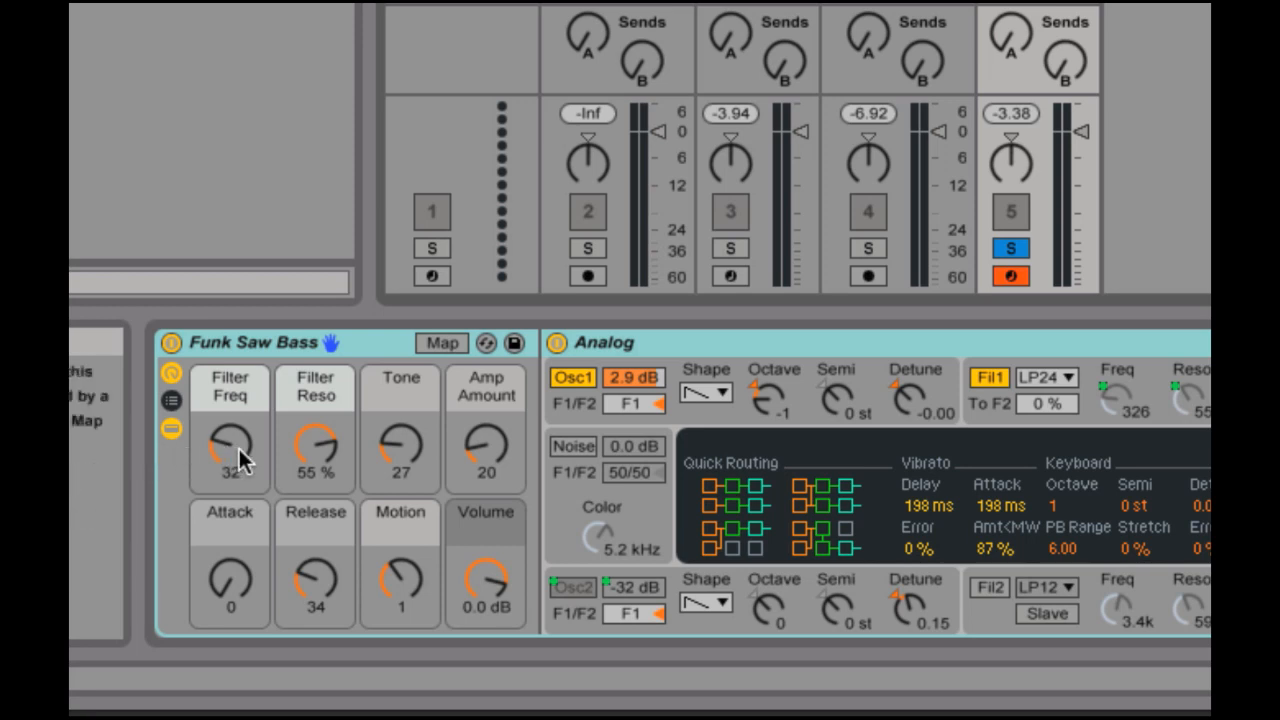
mouse_move(240, 460)
mouse_down()
mouse_move(240, 372)
mouse_move(243, 462)
mouse_up()
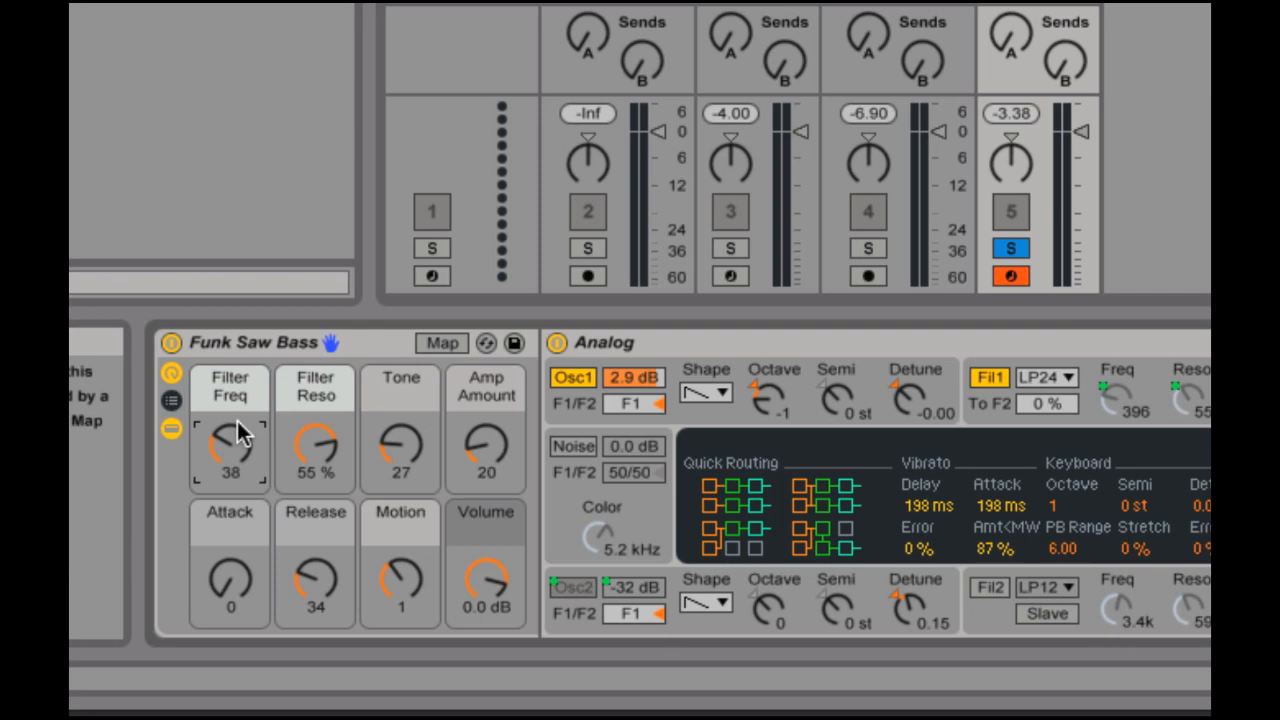
key(ctrl+m)
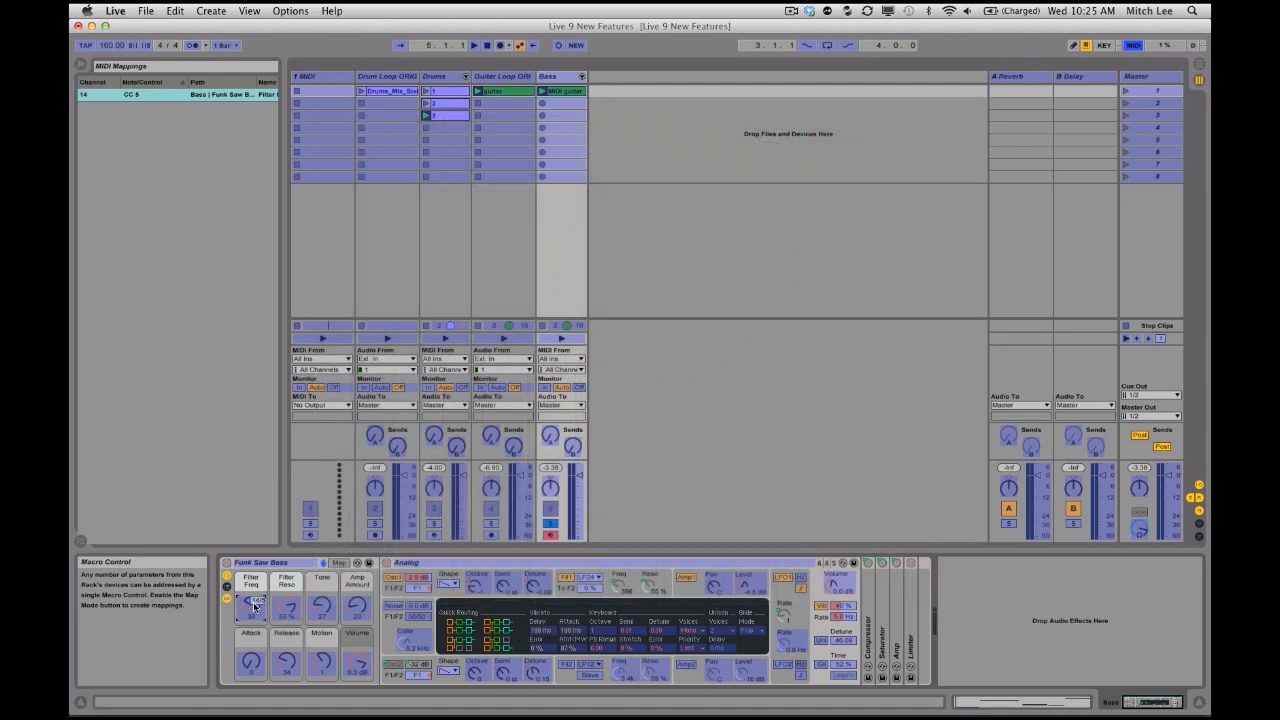
key(super+m)
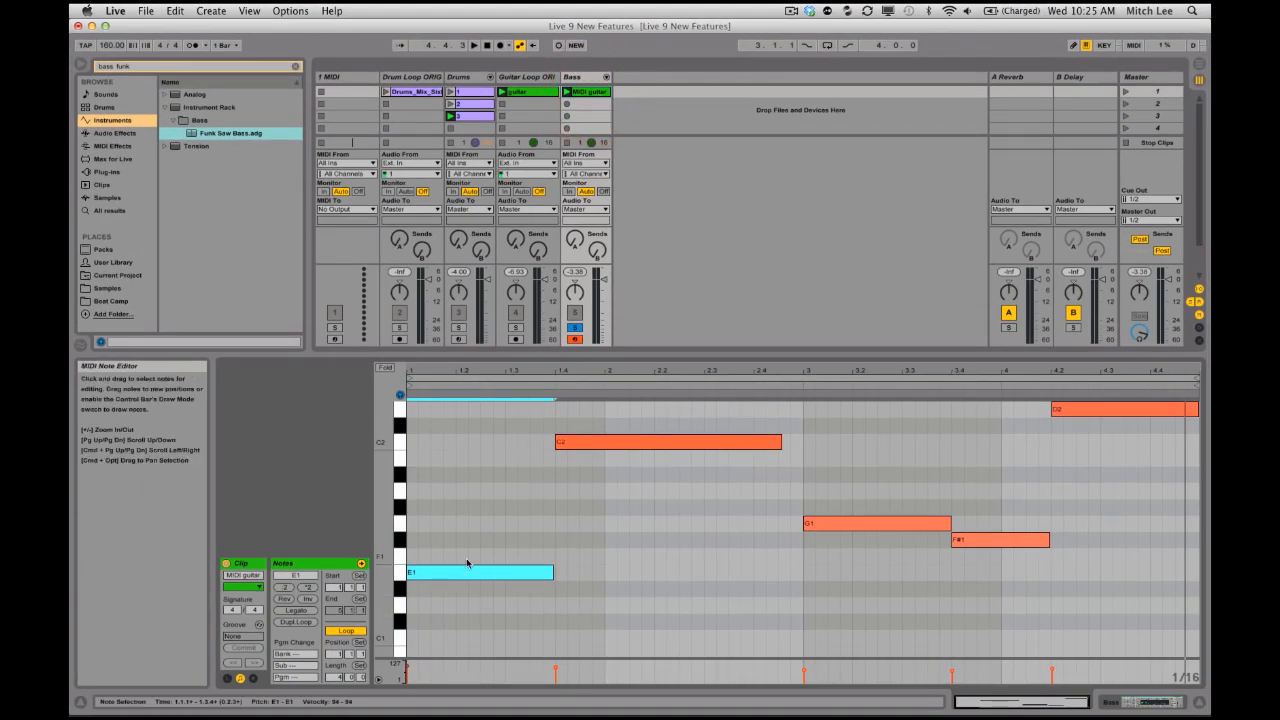
Show the MIDI guitar clip's envelopes and session-record Filter Freq automation into the clip
click(255, 682)
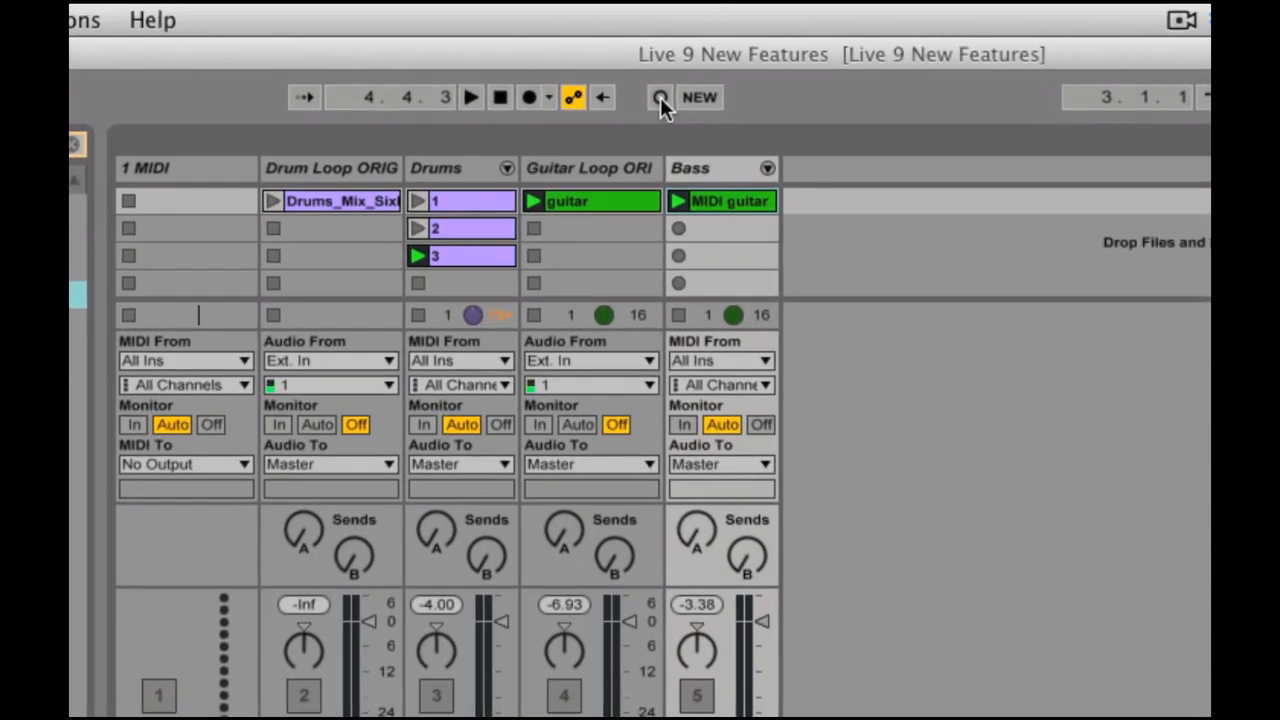
click(660, 97)
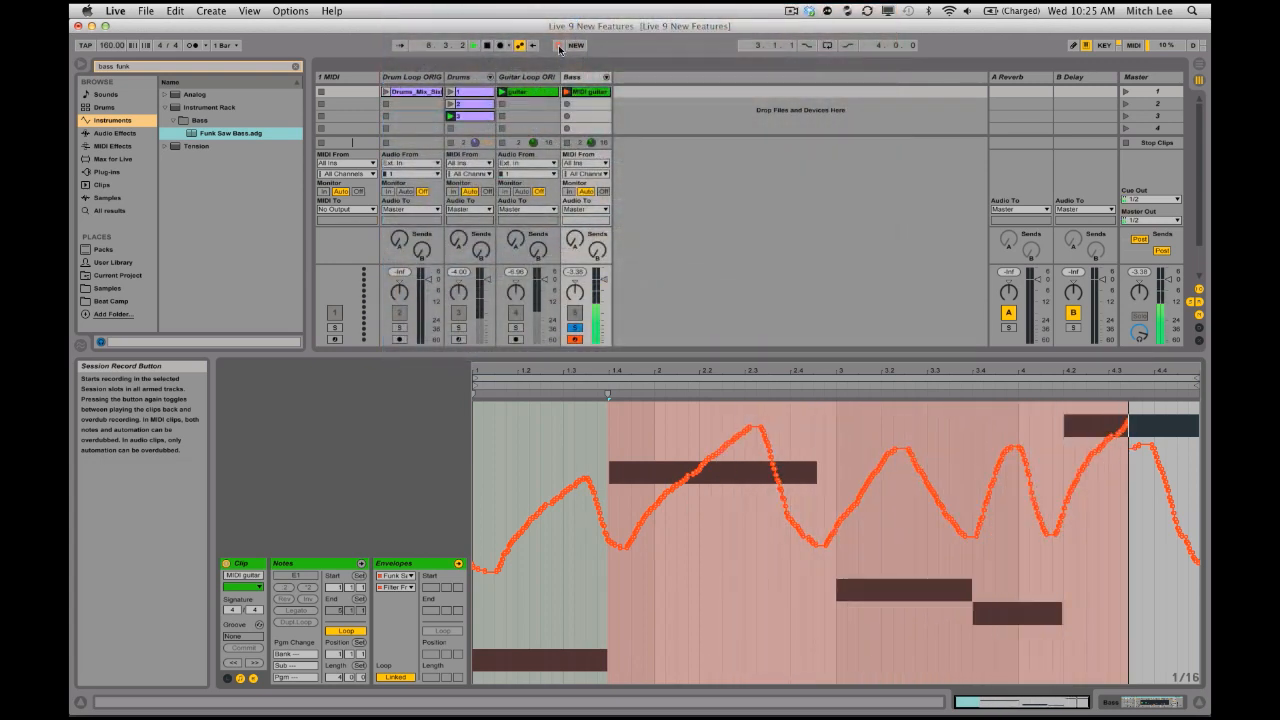
click(559, 46)
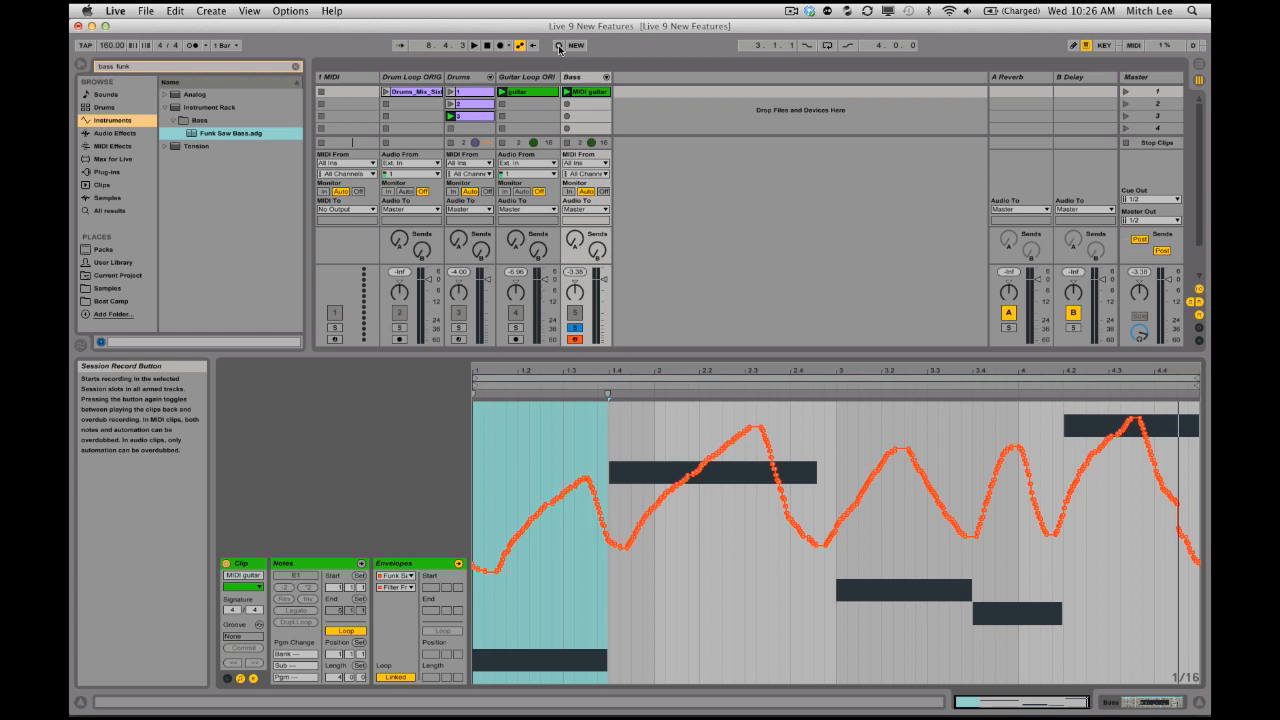
Clear the browser search and preview the PREACH lead vocal stem in the Remix folder of the Samples place
click(111, 289)
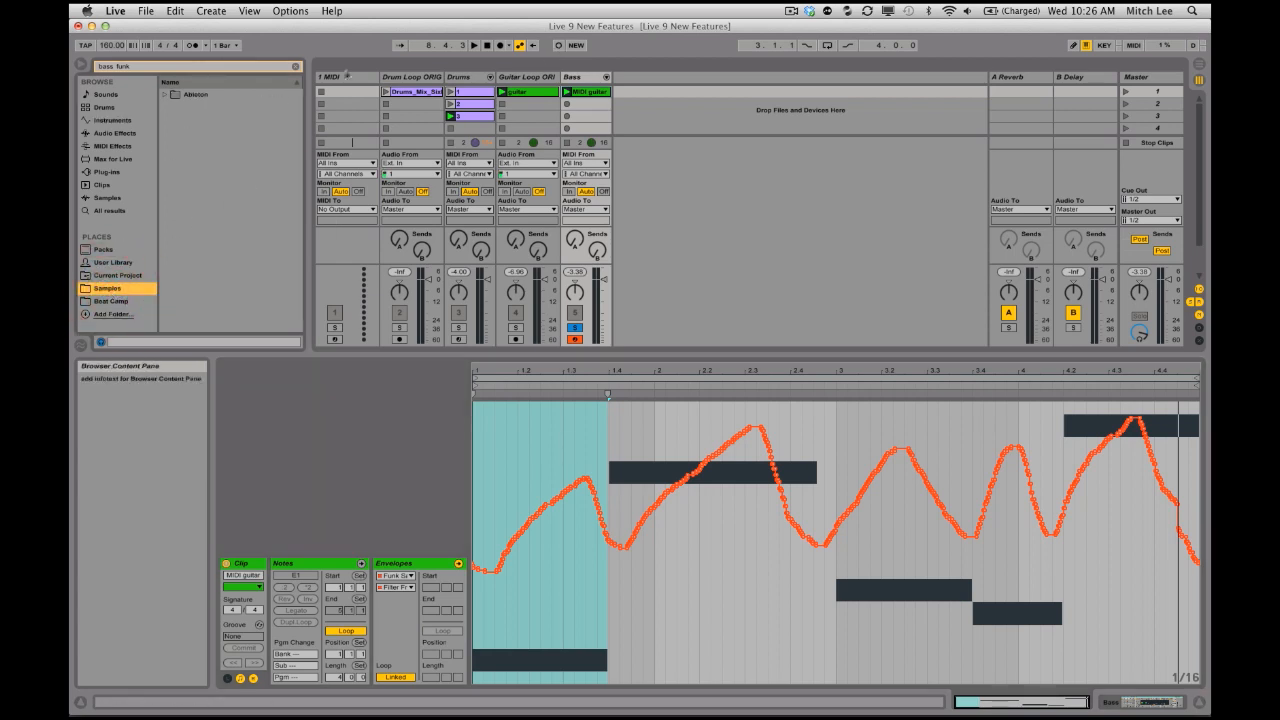
click(295, 67)
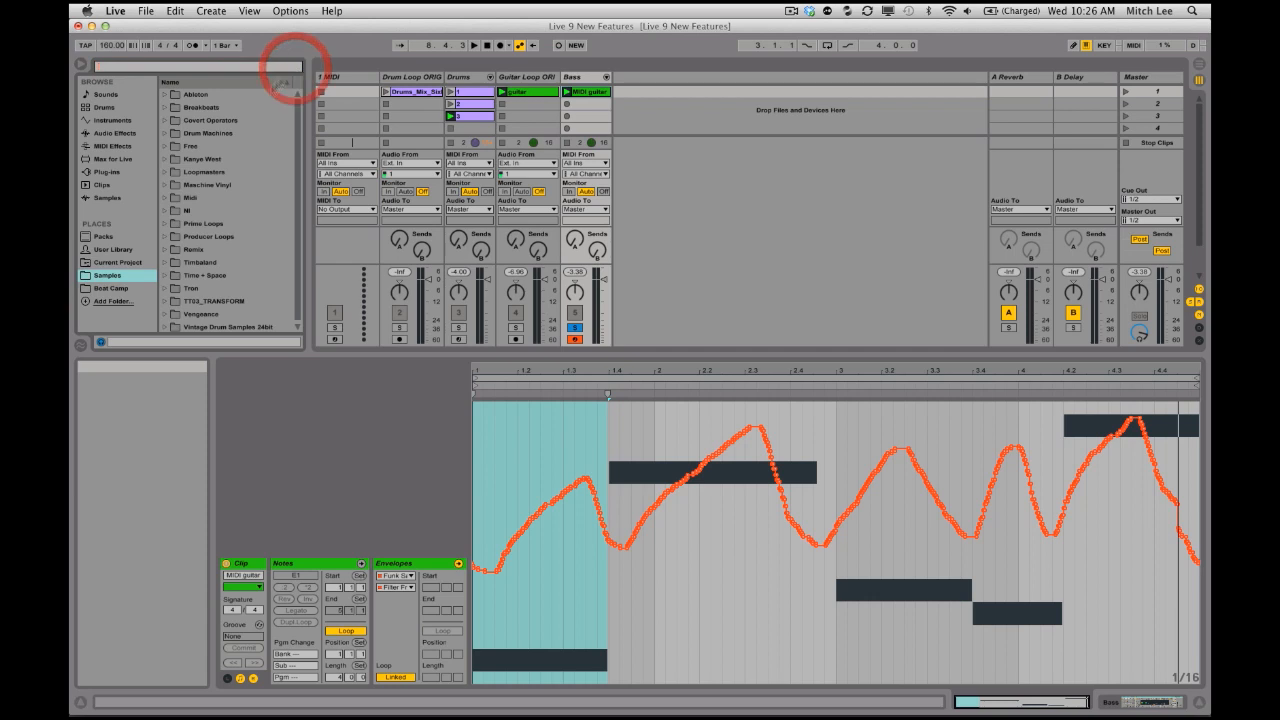
click(128, 276)
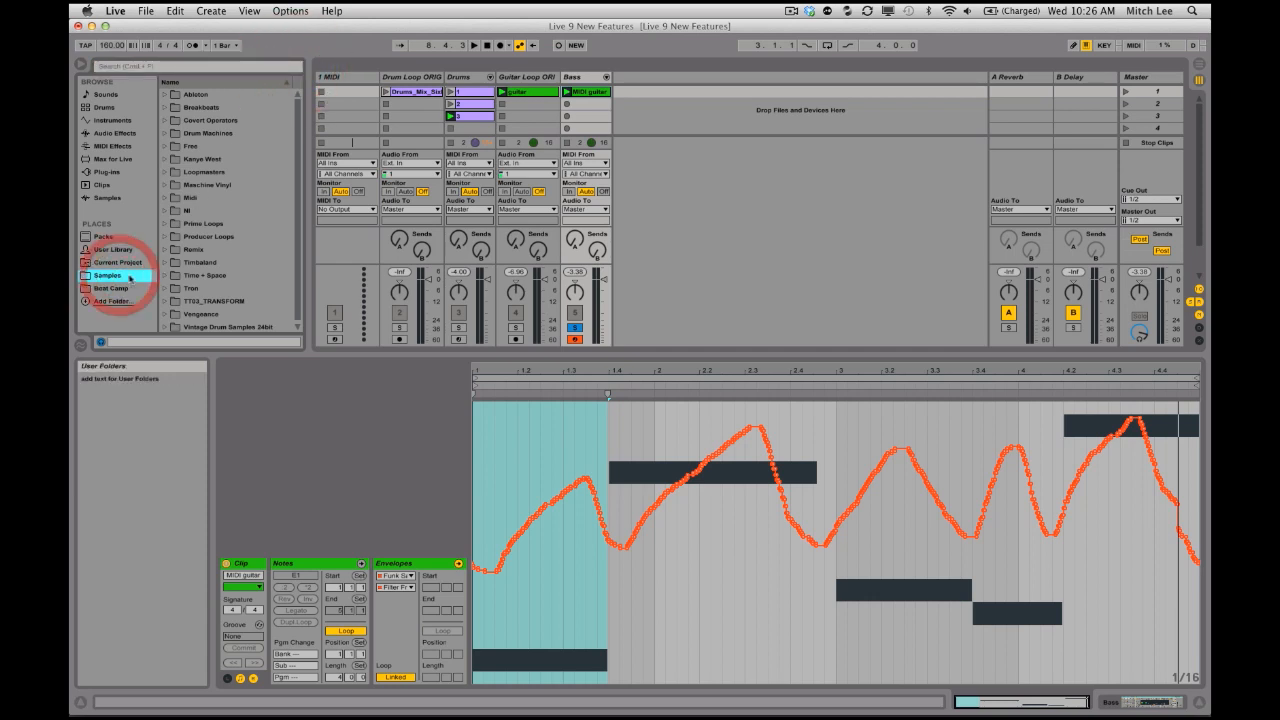
double_click(204, 251)
click(174, 264)
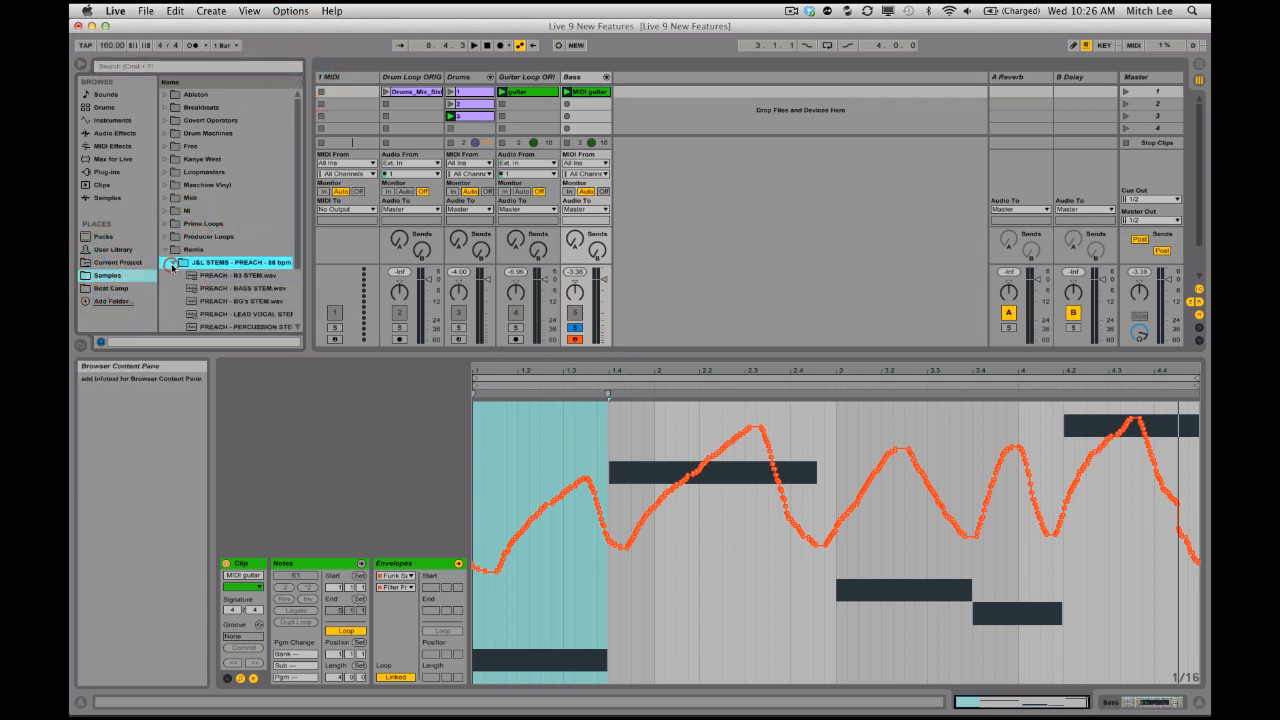
scroll(225, 263, down, 2)
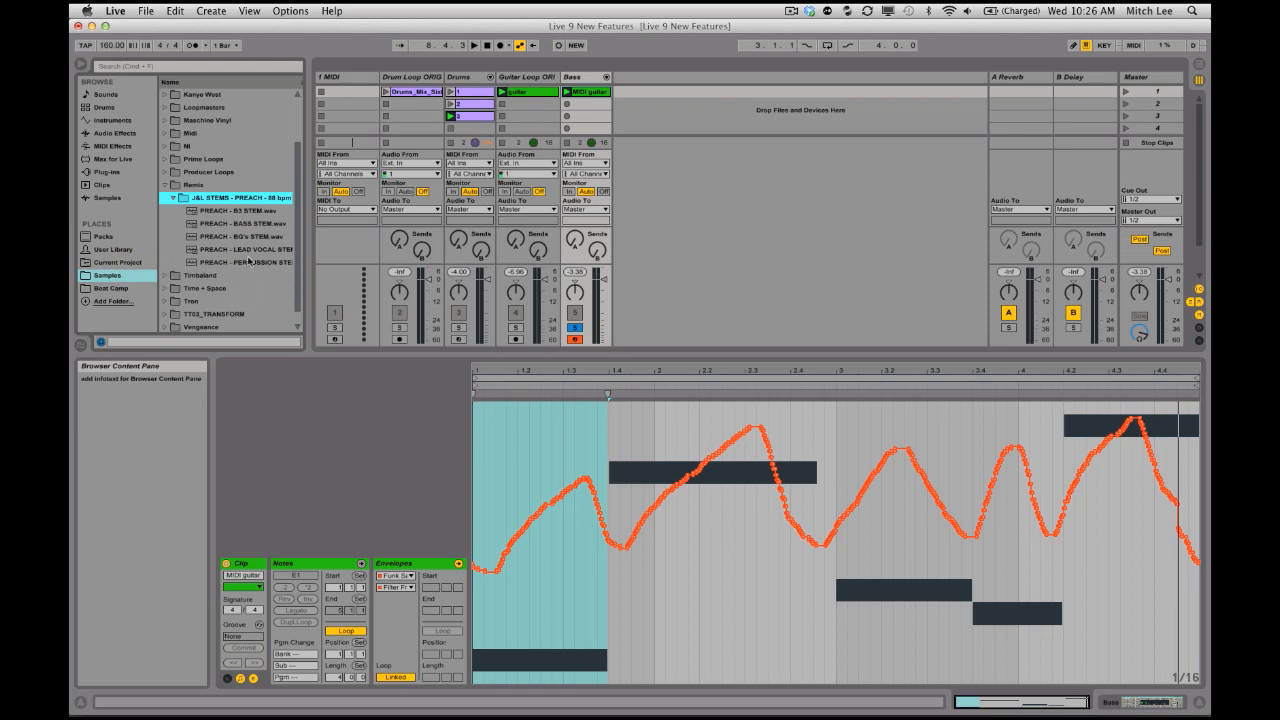
click(245, 251)
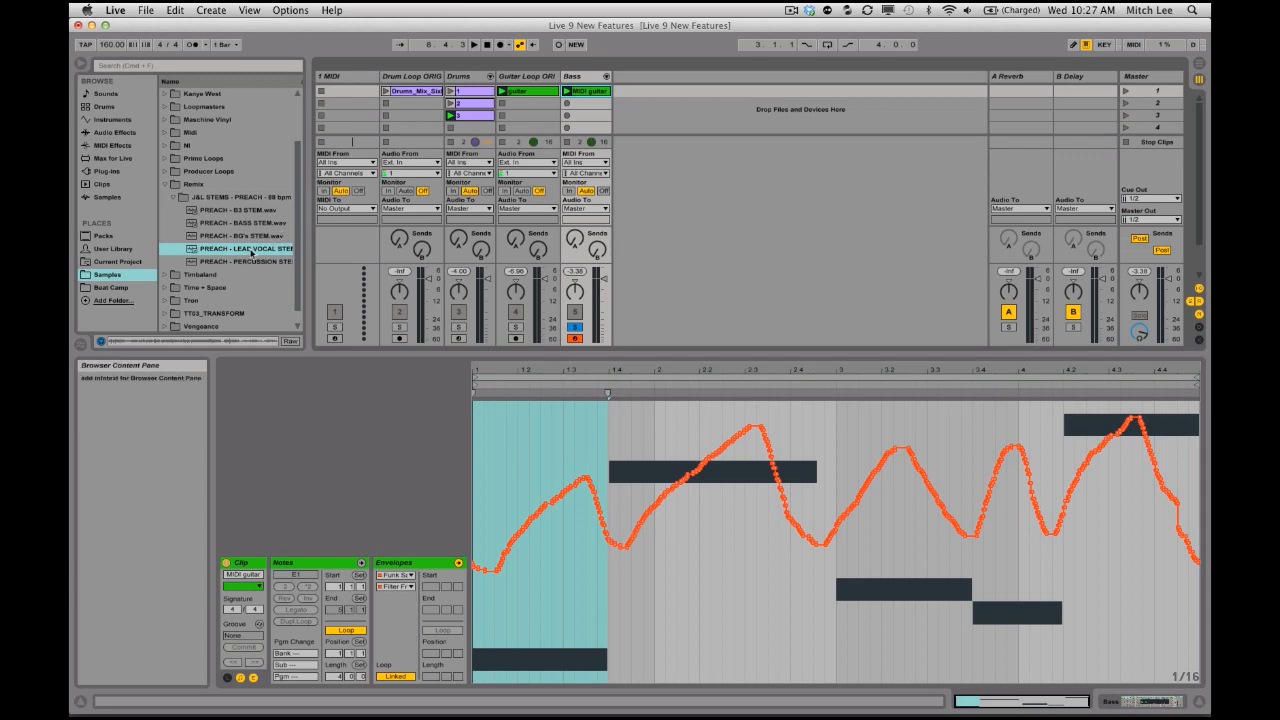
Place the lead vocal stem in the first clip slot of a new audio track and rename the track "Vox"
drag(240, 250, 577, 180)
drag(642, 118, 643, 96)
click(636, 80)
text(Vox)
key(Return)
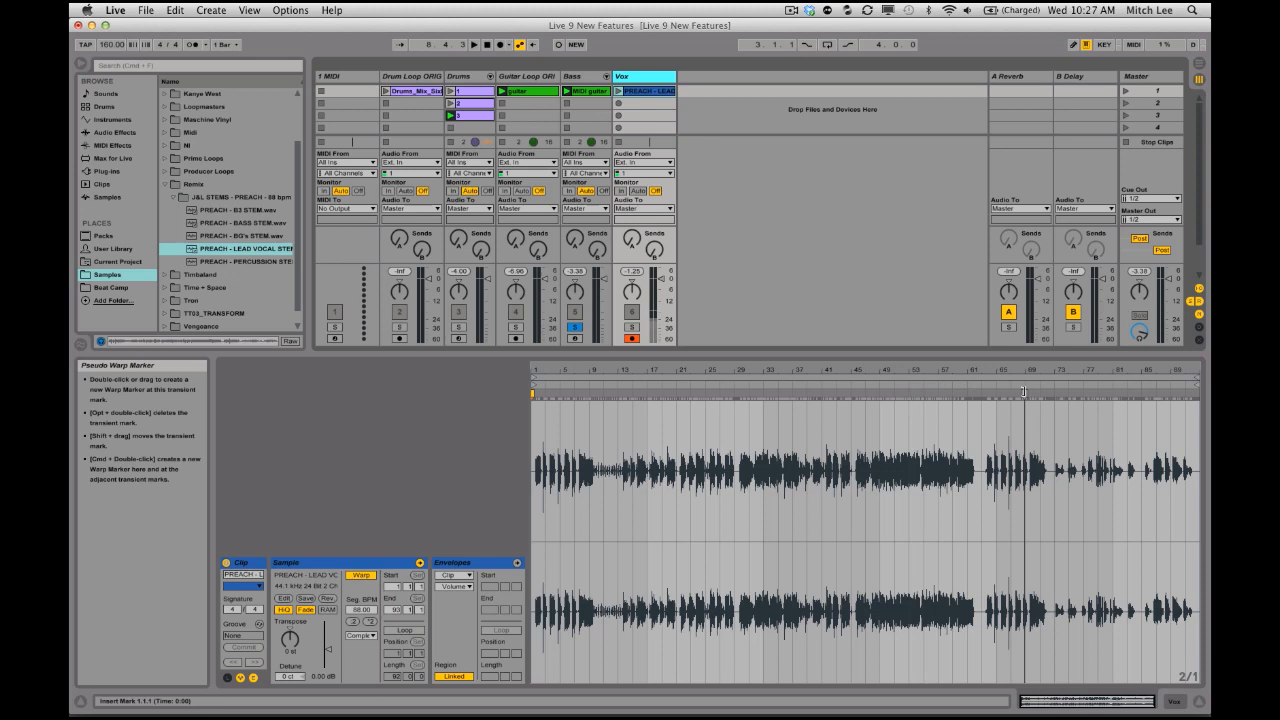
Unsolo the Bass track and mute the Guitar Loop ORIG track
drag(1089, 370, 839, 380)
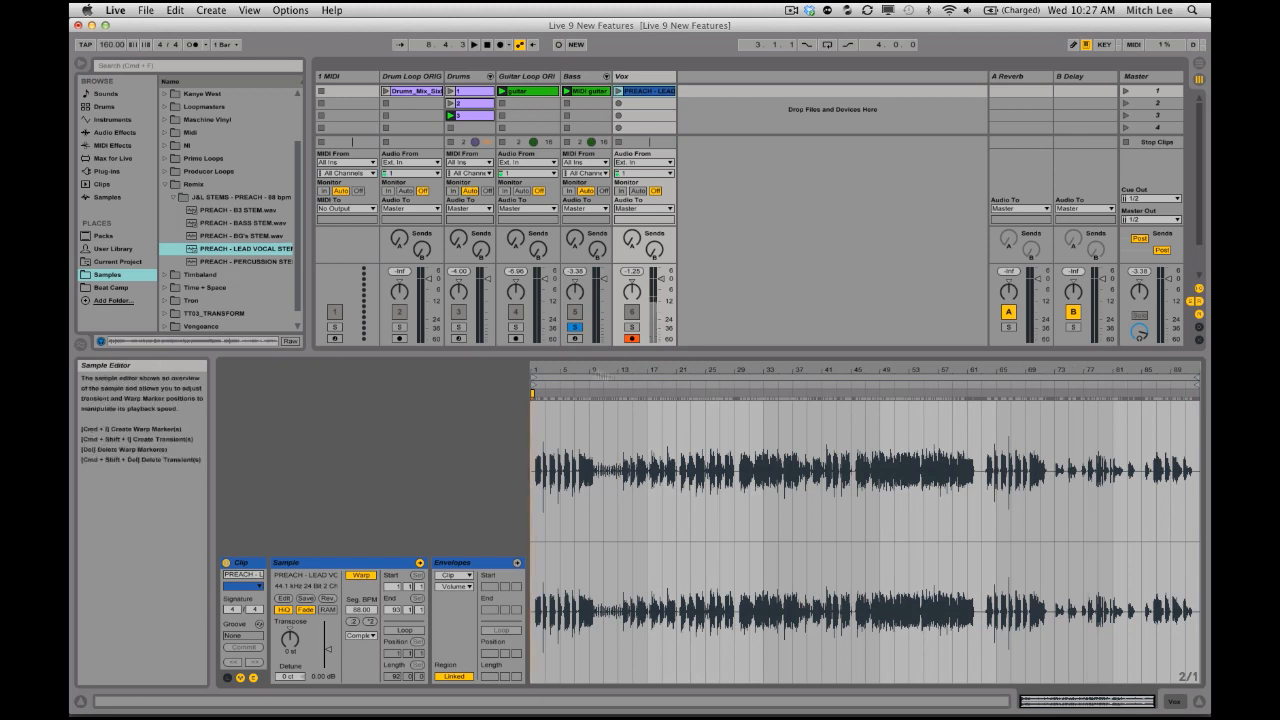
click(575, 327)
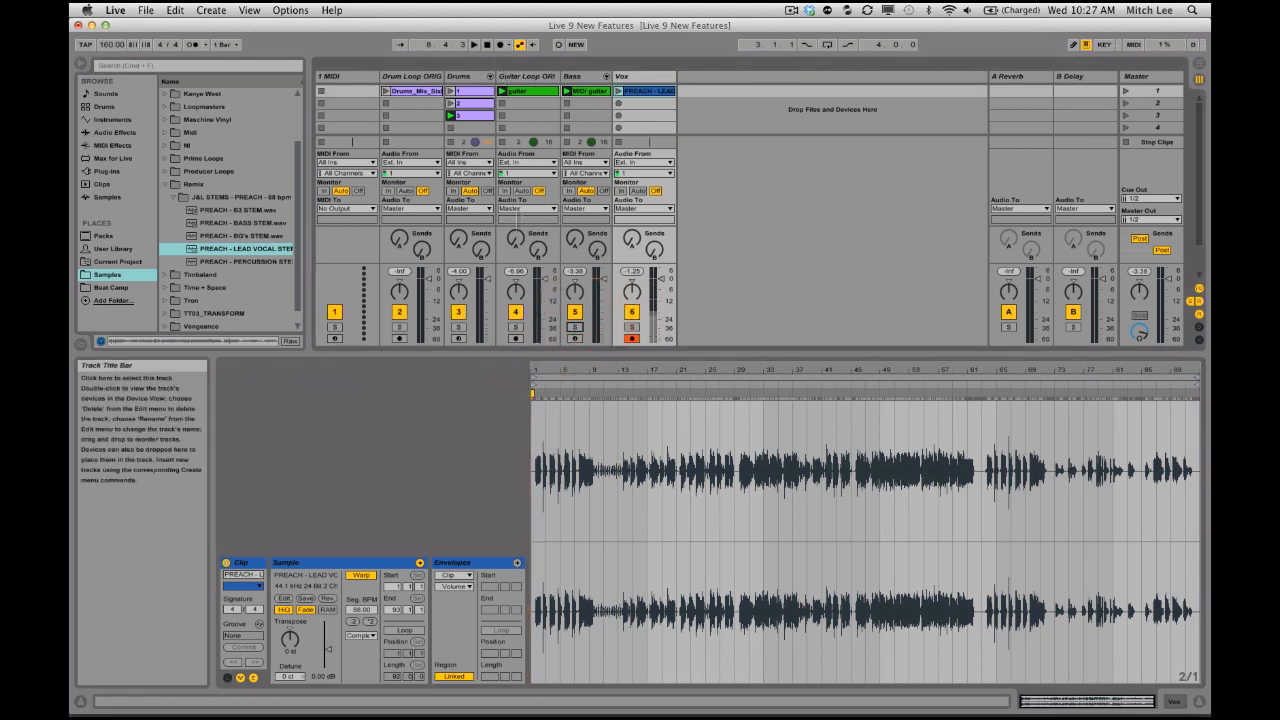
click(516, 311)
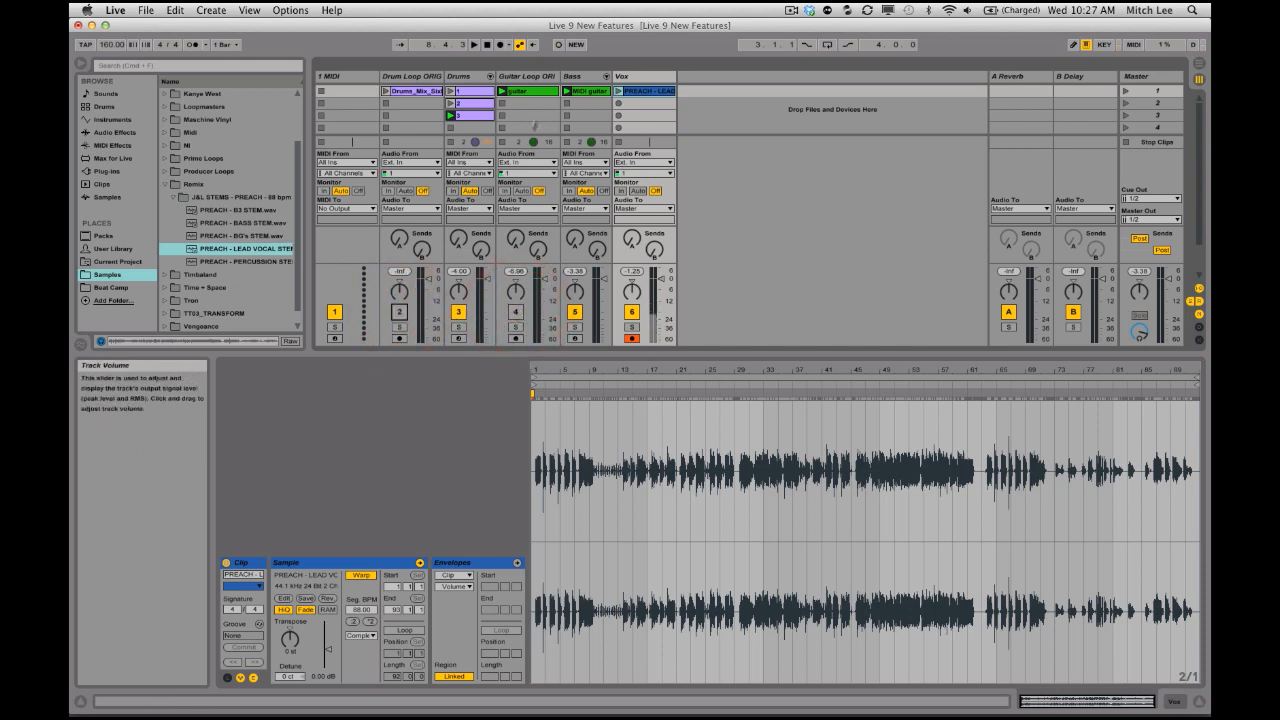
Move the Guitar Loop ORIG track ahead of the Drums track and select the Vox track
click(528, 77)
click(464, 80)
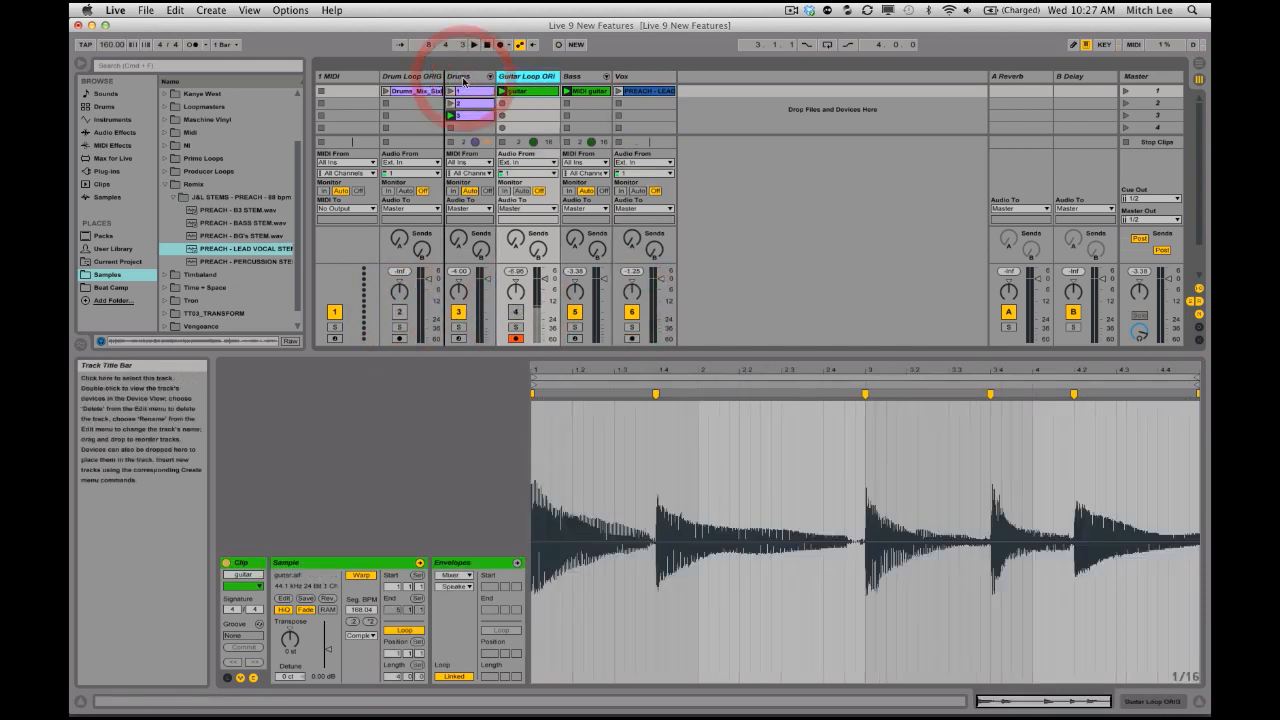
drag(464, 80, 463, 80)
click(641, 80)
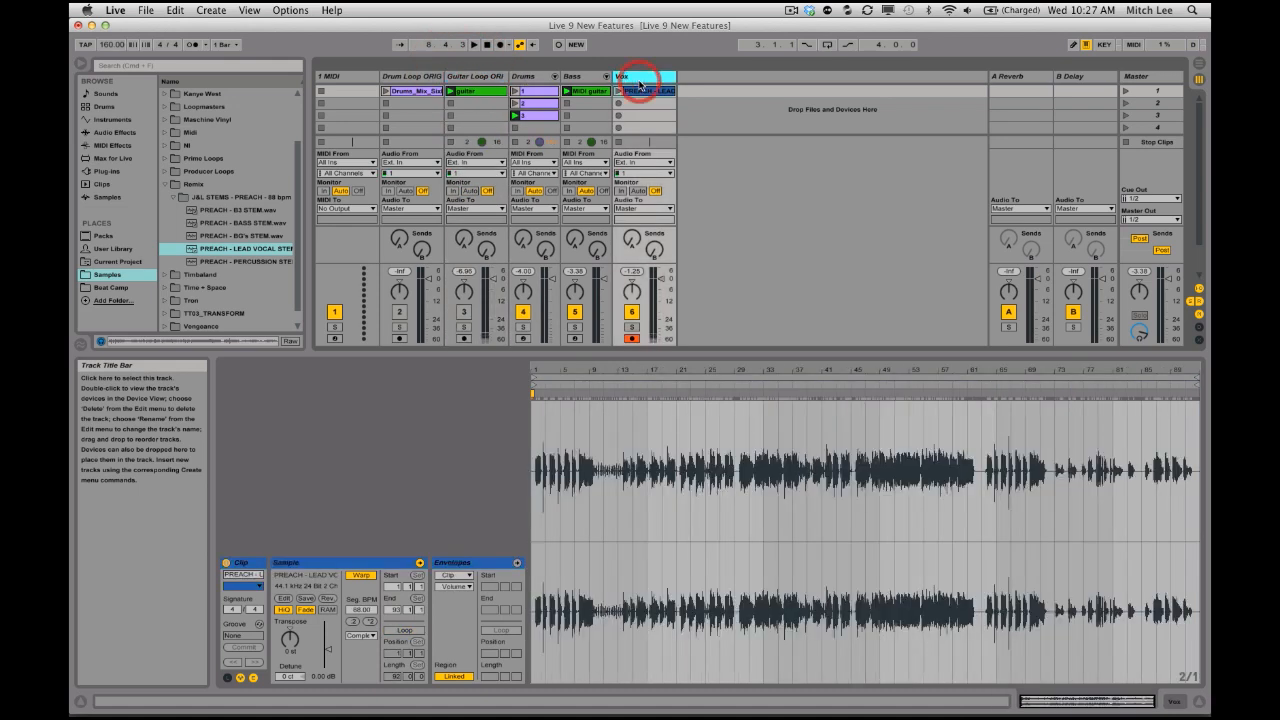
Lower the Bass track's volume during playback and launch the lead vocal clip on the Vox track
key(space)
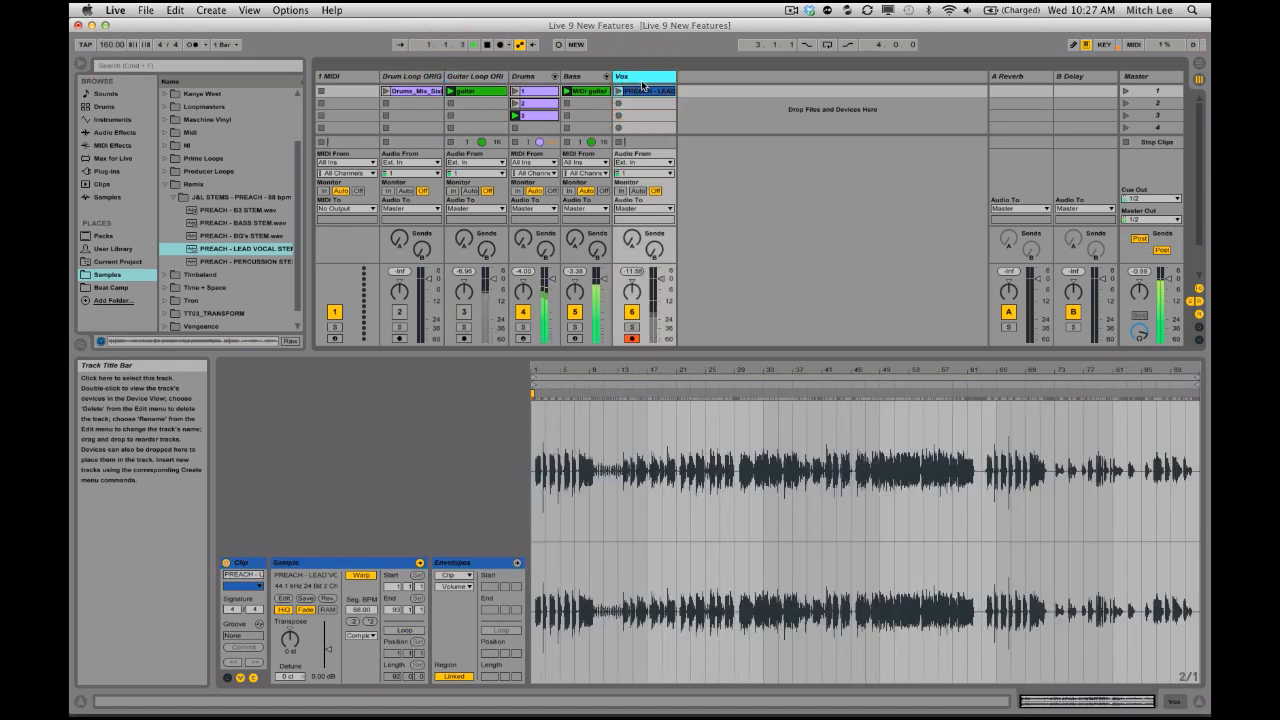
drag(604, 279, 604, 295)
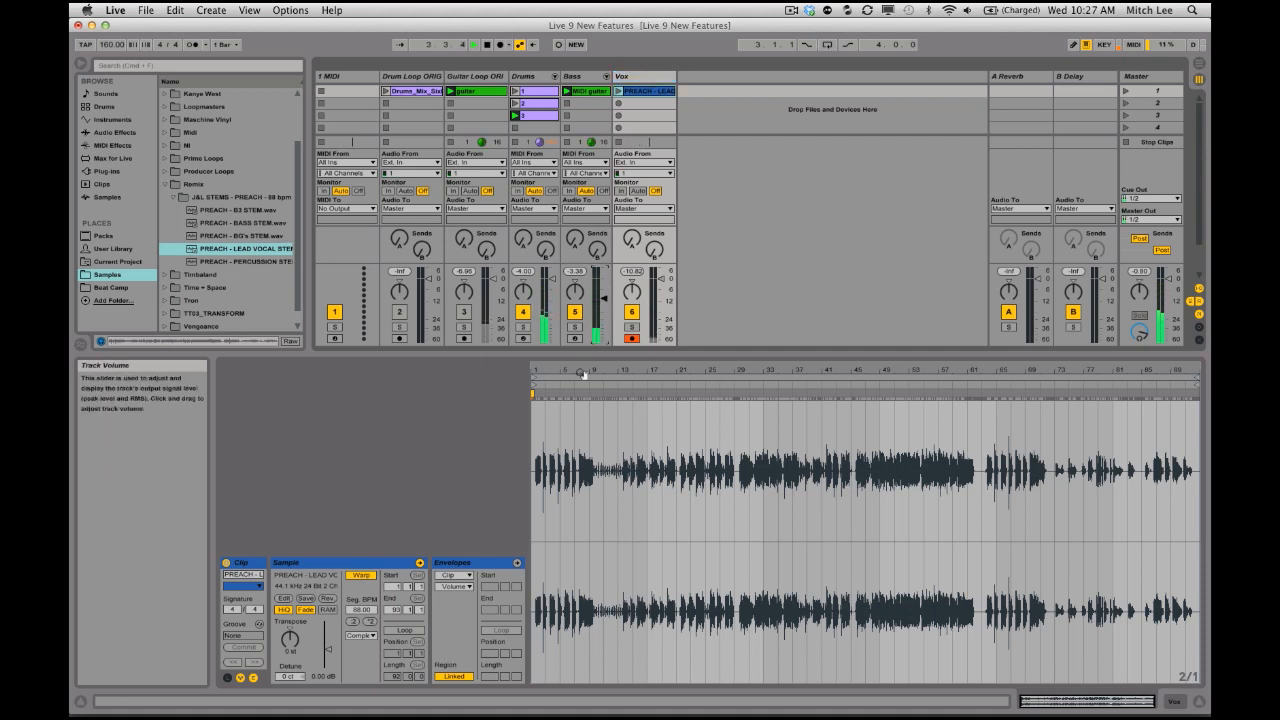
click(618, 91)
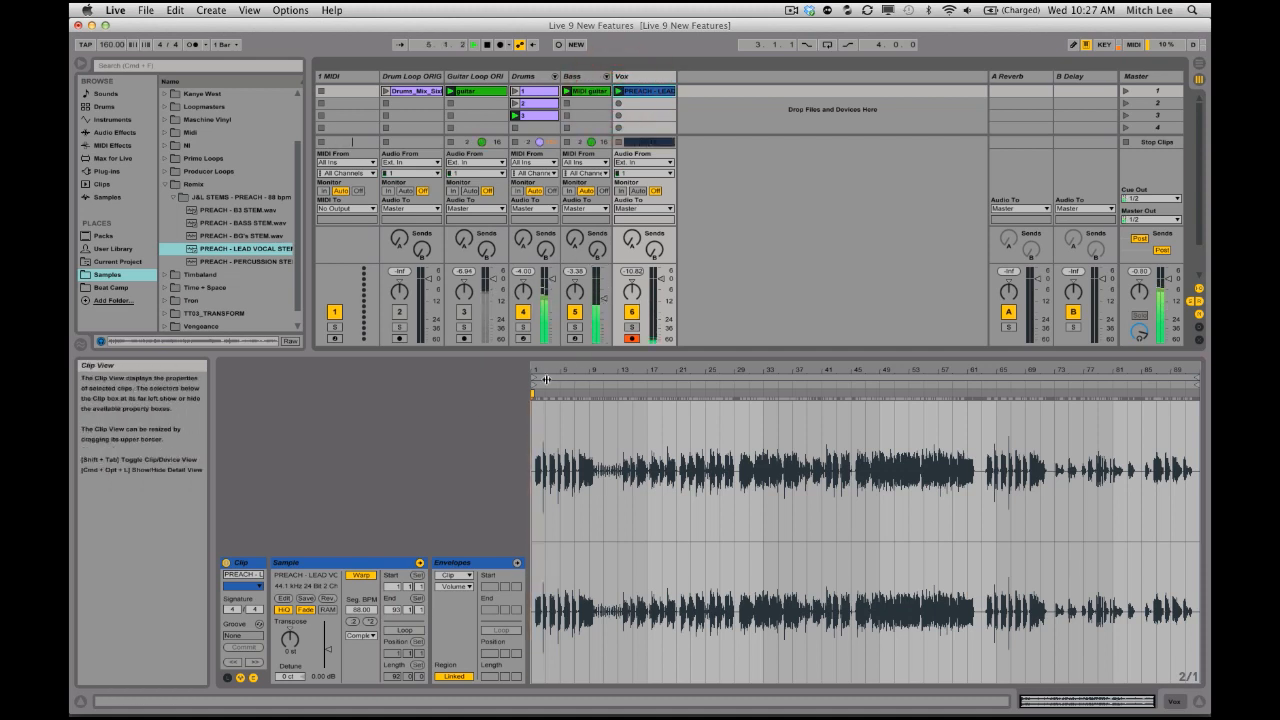
Double the lead vocal clip's segment tempo to 176.00 BPM
drag(534, 371, 534, 460)
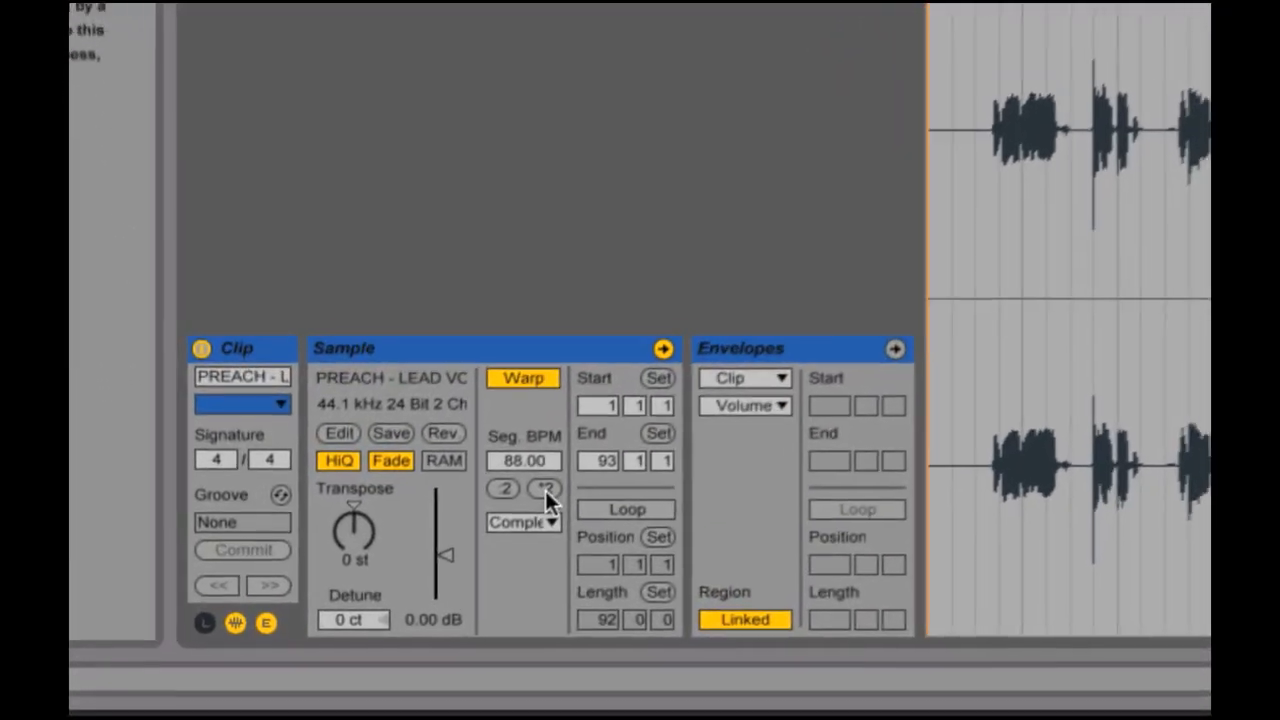
click(374, 618)
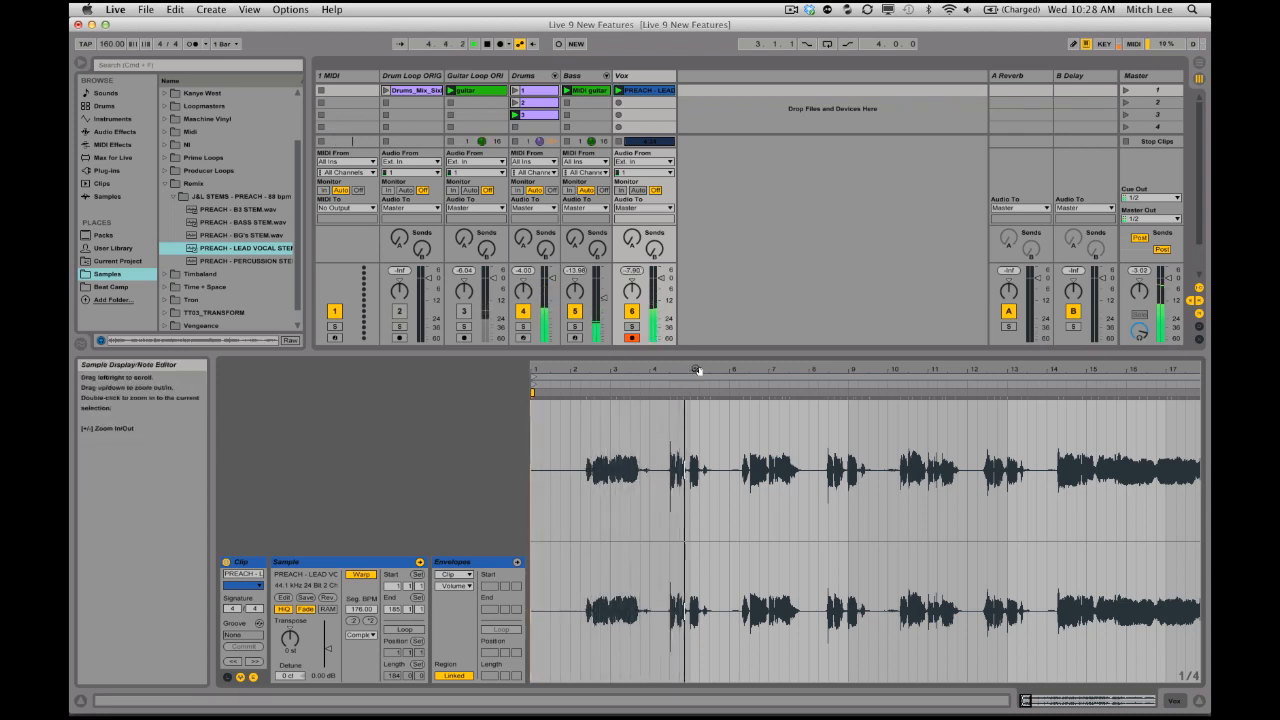
drag(698, 370, 698, 364)
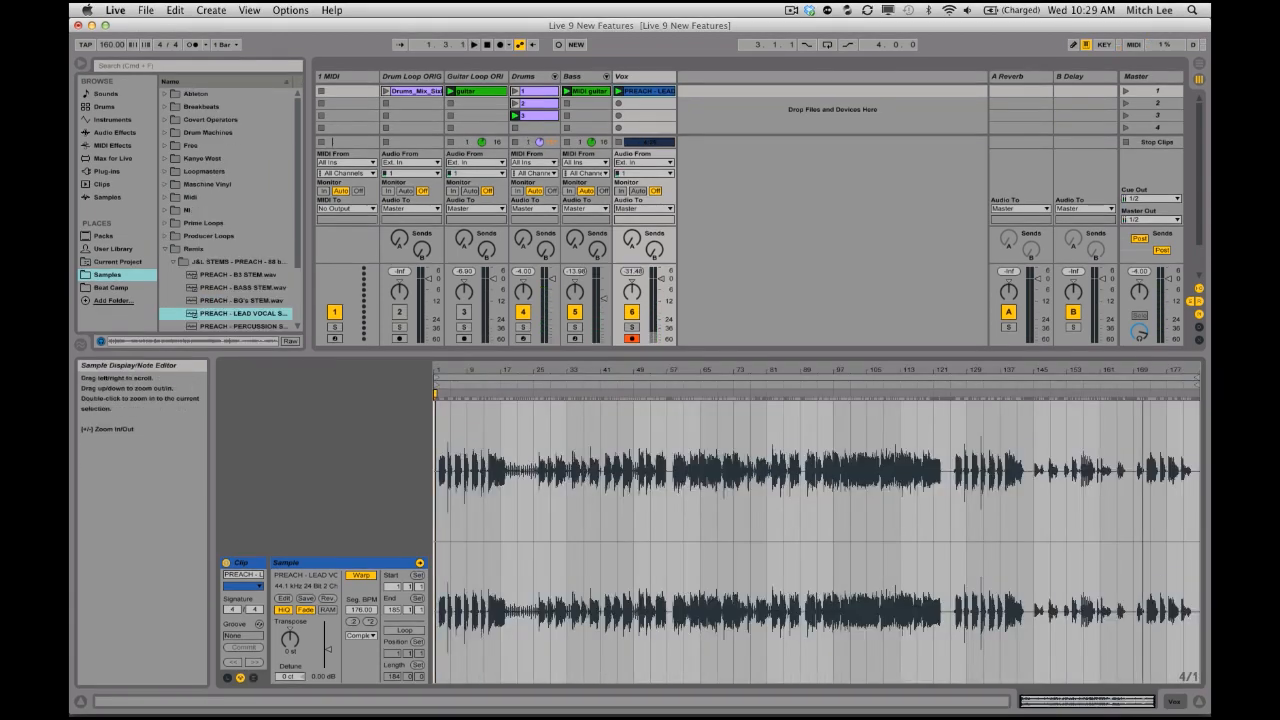
Show the vocal clip's volume envelope and add a fade-out from about bar 180 down to zero at the loop end, bar 183
drag(757, 364, 757, 392)
drag(857, 382, 676, 365)
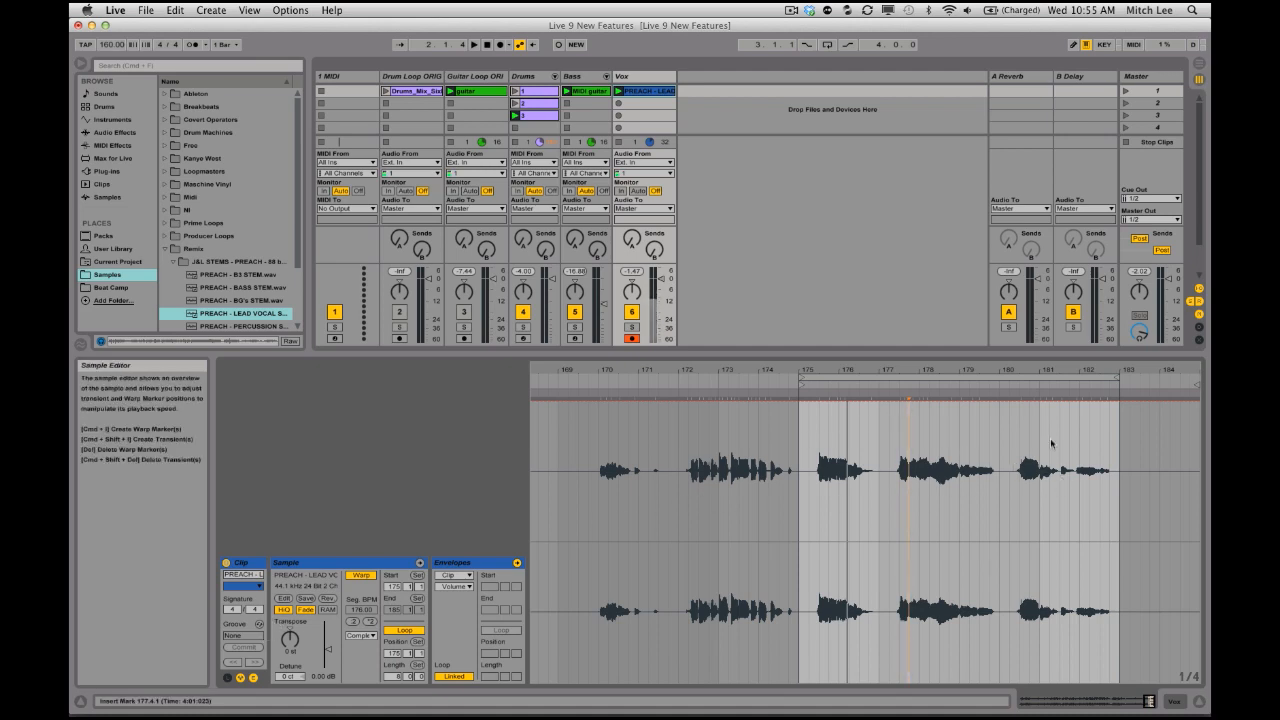
click(1003, 403)
click(254, 678)
click(254, 678)
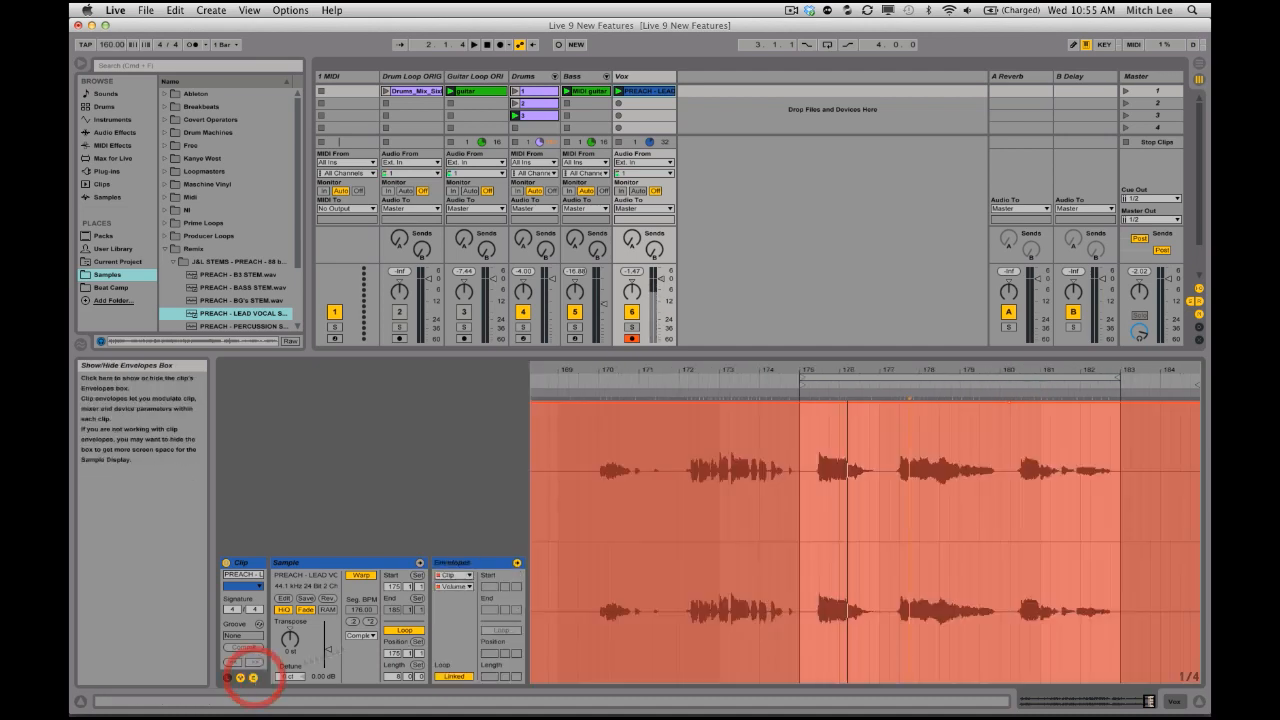
click(1035, 403)
drag(1037, 403, 1118, 683)
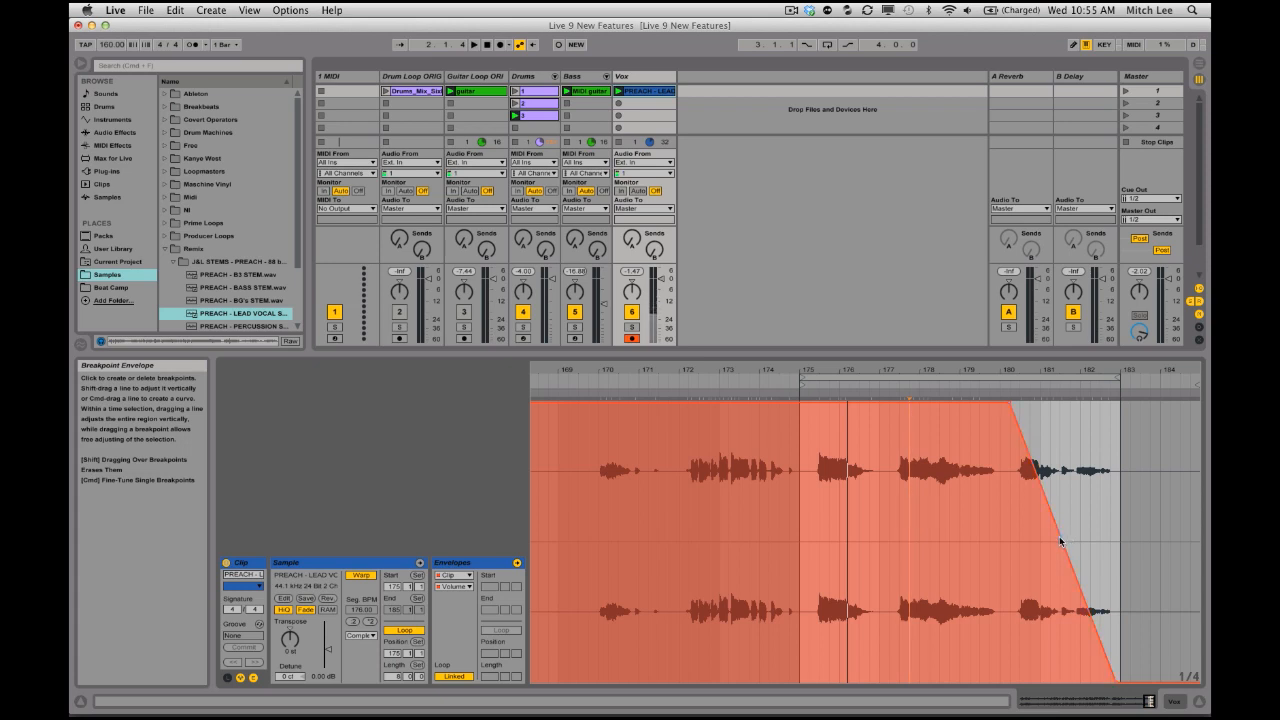
Bend the vocal clip's volume fade-out into a steep inward curve between about bars 180 and 183 and audition it
drag(1060, 535, 1032, 590)
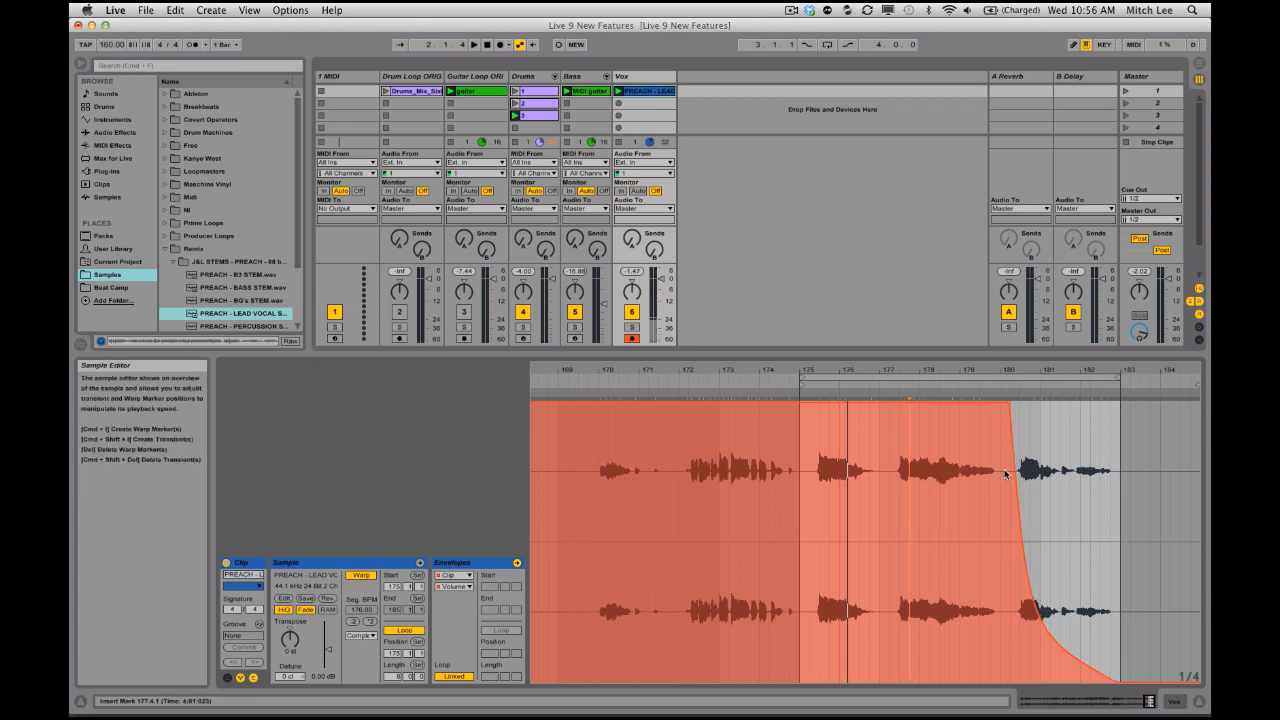
key(space)
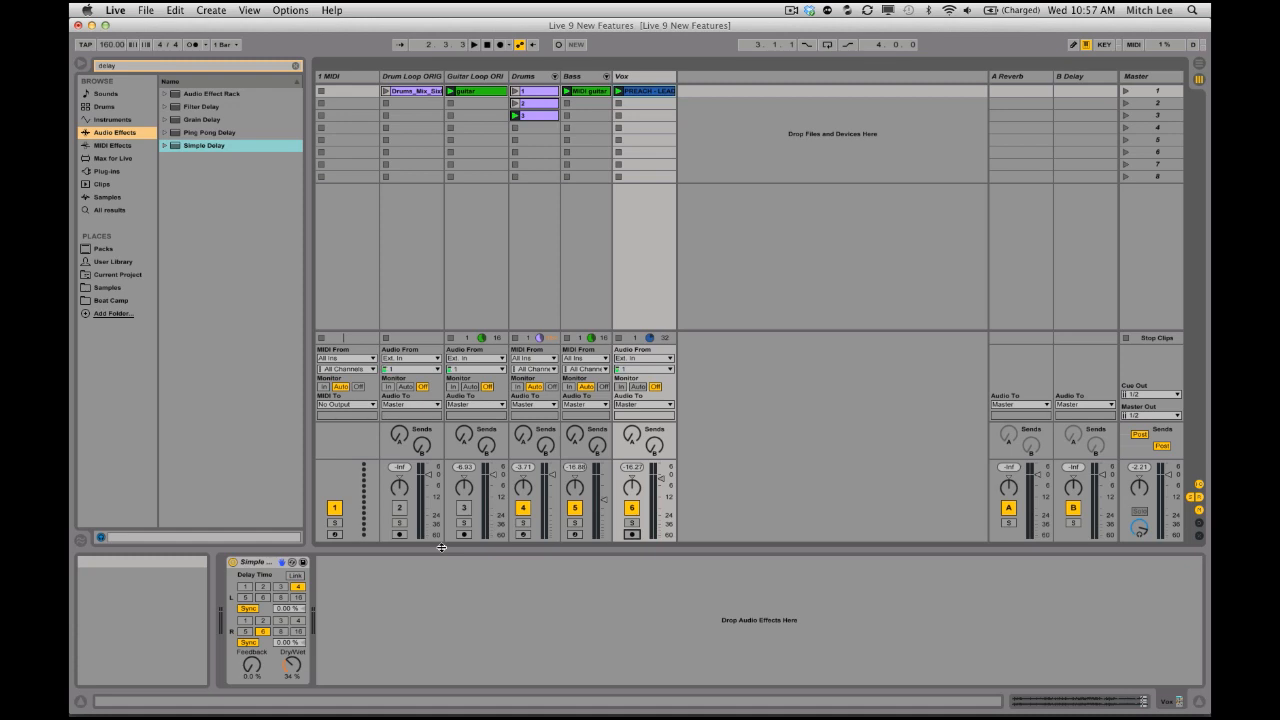
Replace the delay search with a search of the instruments for "Lead"
click(296, 66)
click(205, 67)
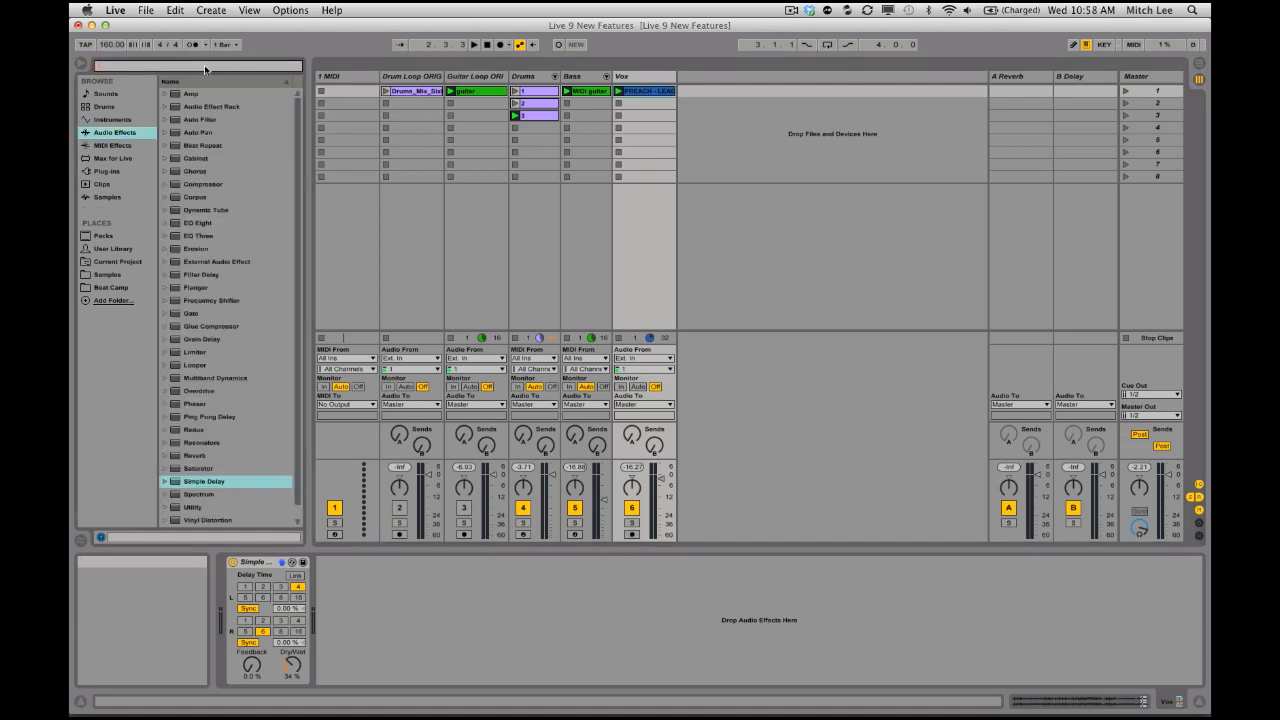
click(112, 119)
click(121, 64)
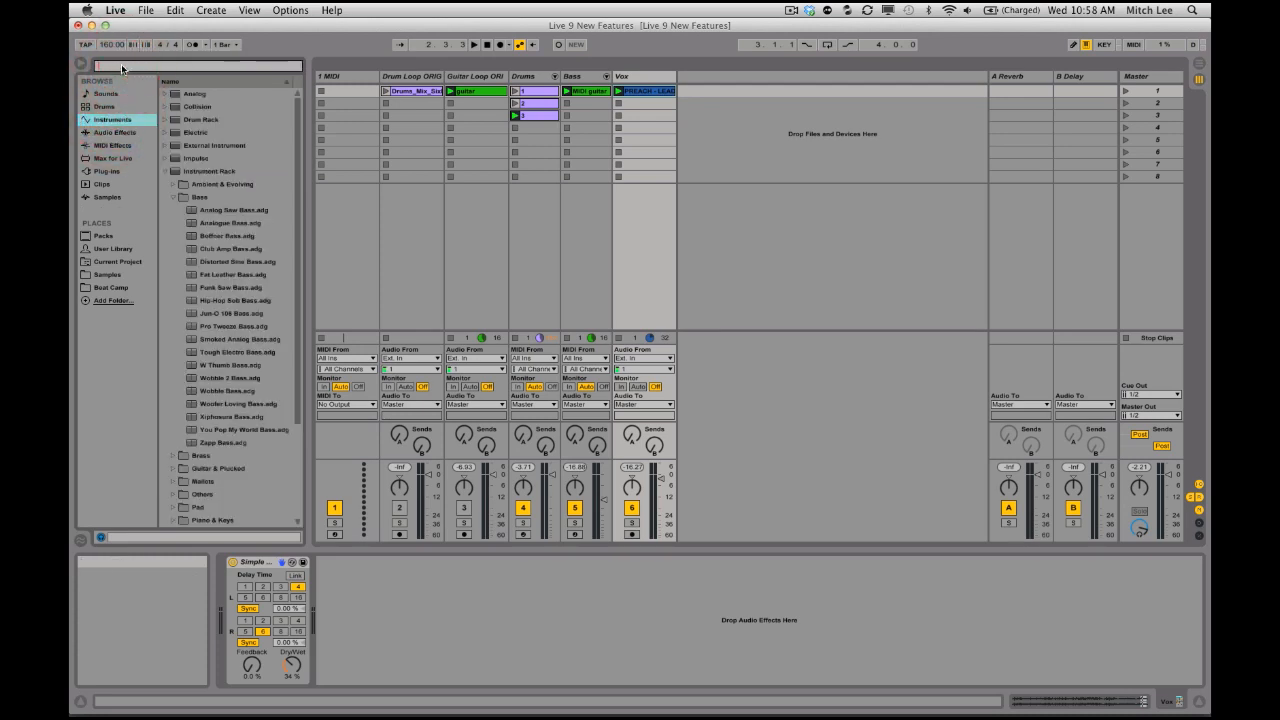
text(lead)
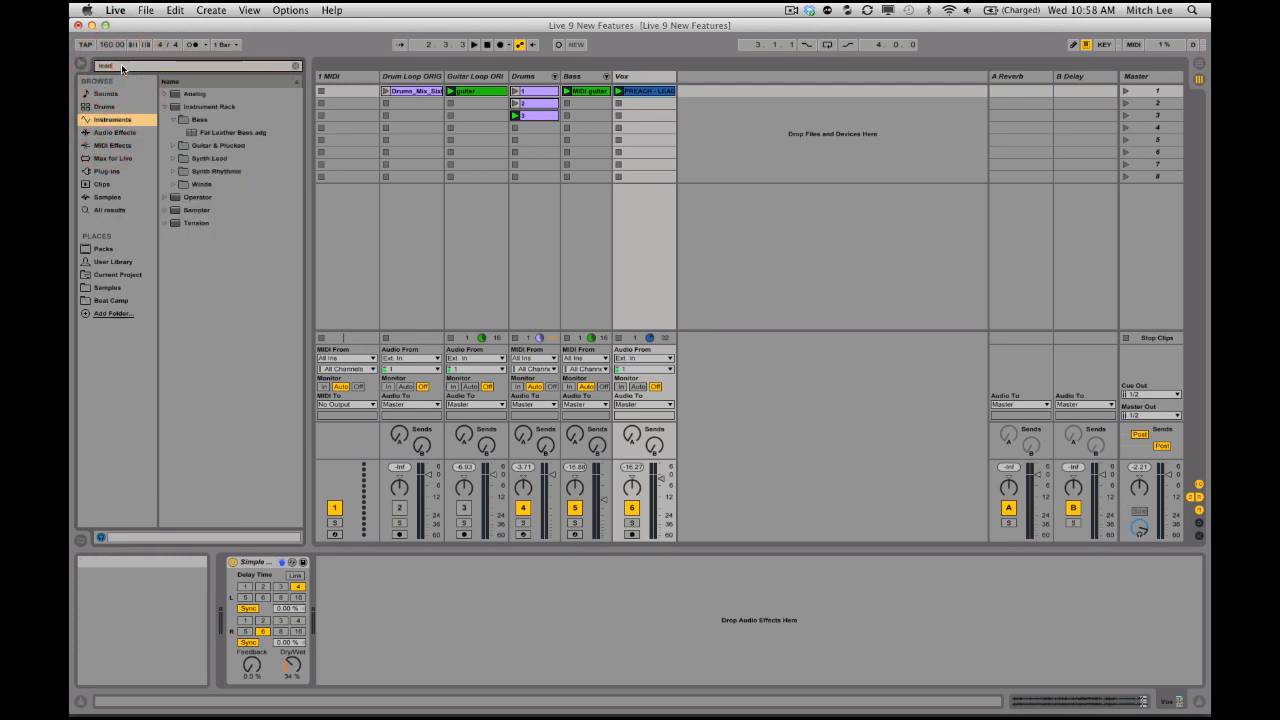
Browse the lead instrument results and expand Operator's Synth Lead presets
click(174, 97)
click(184, 109)
click(185, 121)
click(186, 134)
click(187, 148)
click(177, 120)
click(166, 120)
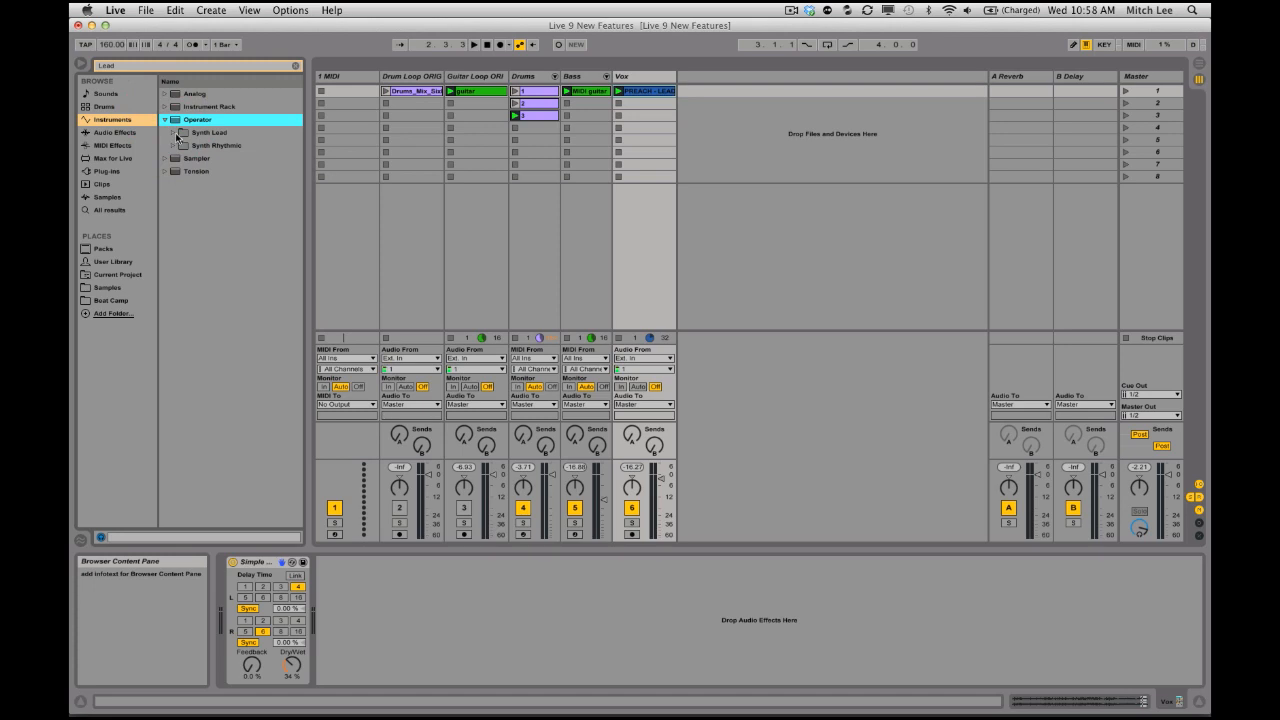
click(174, 133)
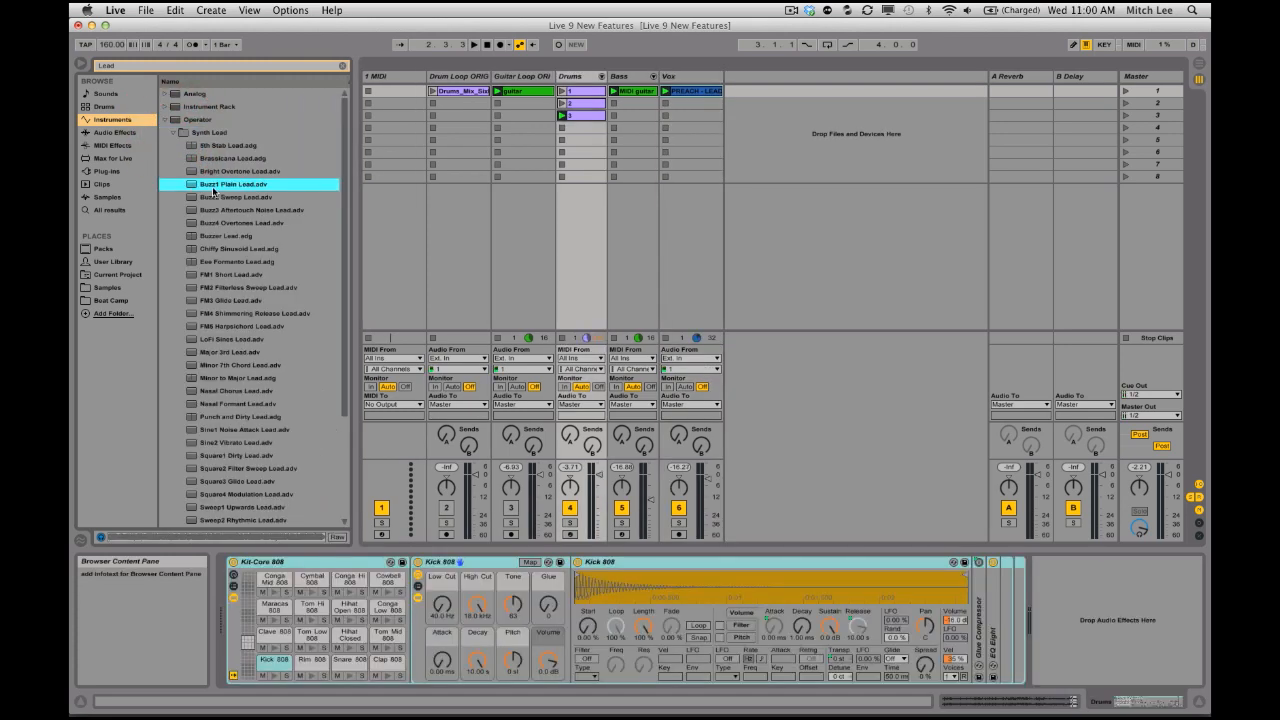
Add the Operator preset Buzz1 Plain Lead on a new MIDI track after Vox and rename the track Lead
drag(214, 187, 755, 118)
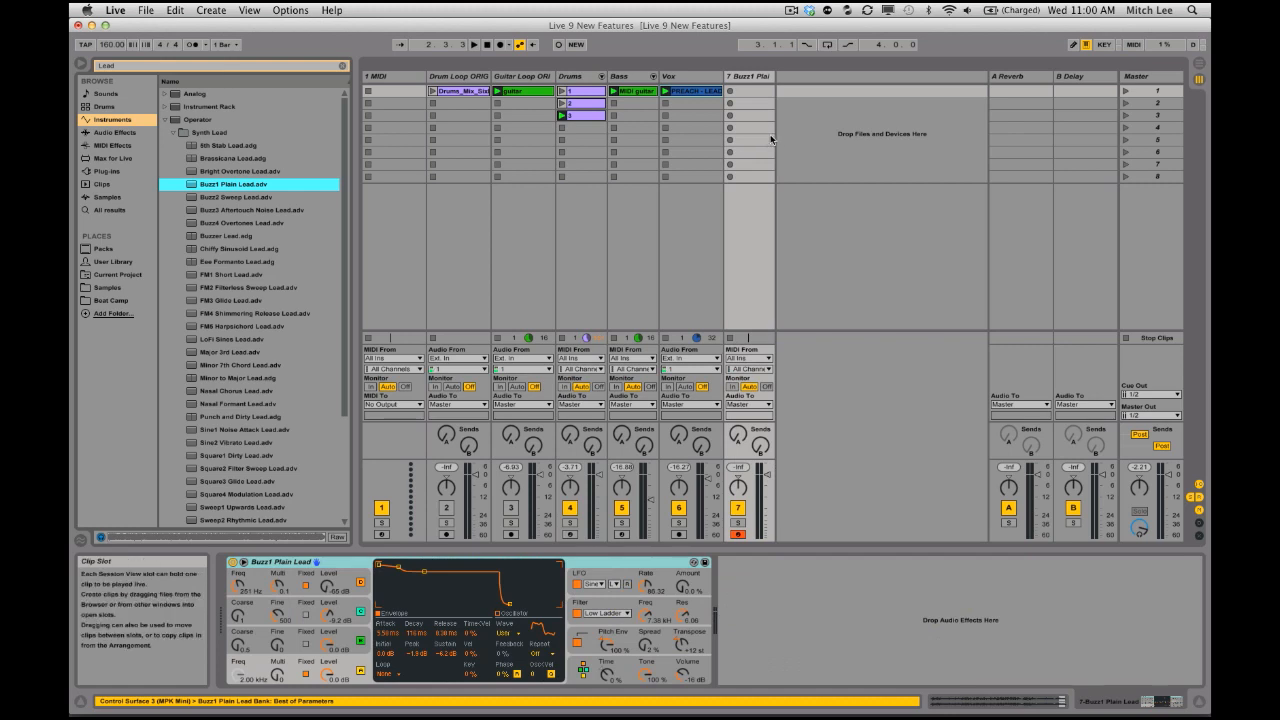
click(746, 77)
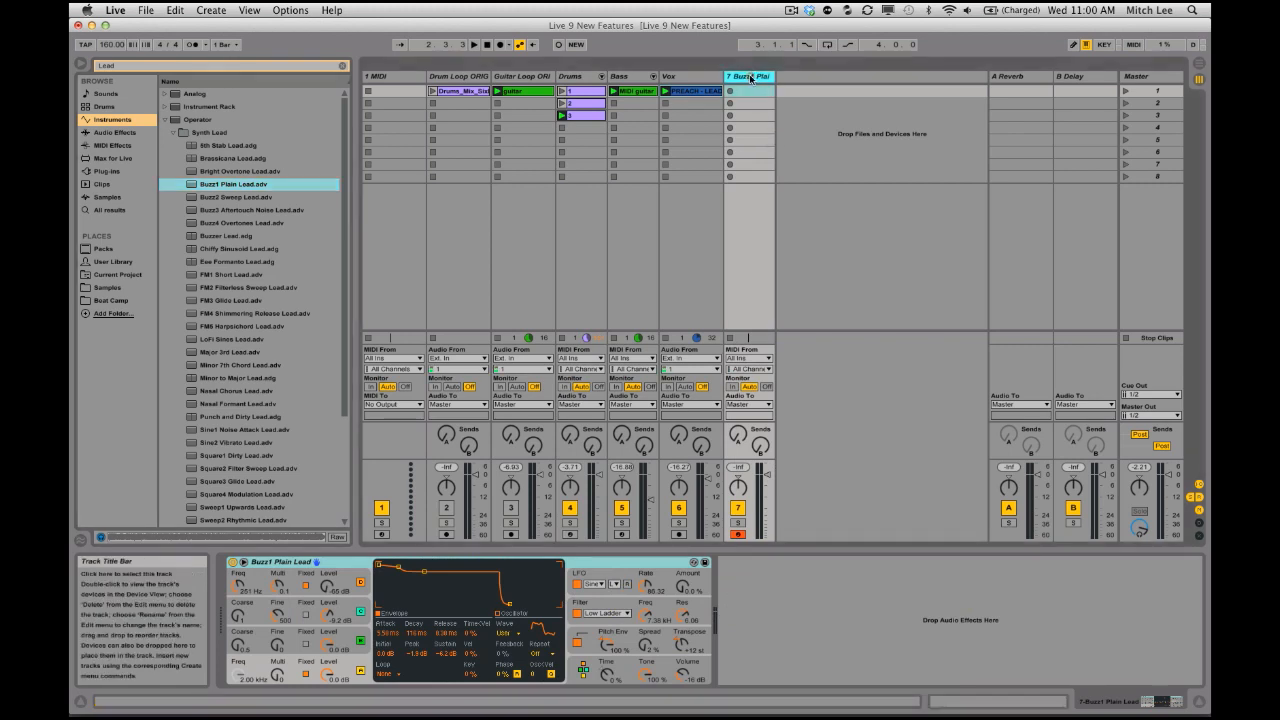
click(331, 562)
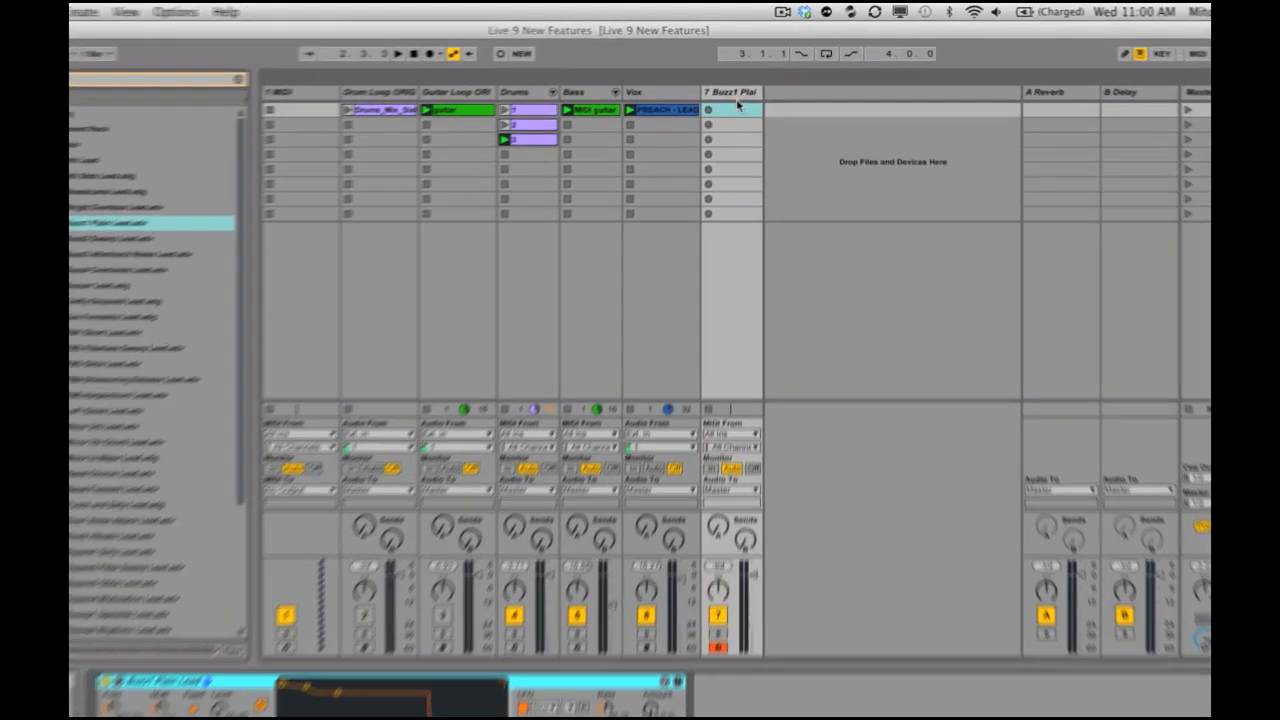
click(754, 82)
key(super+r)
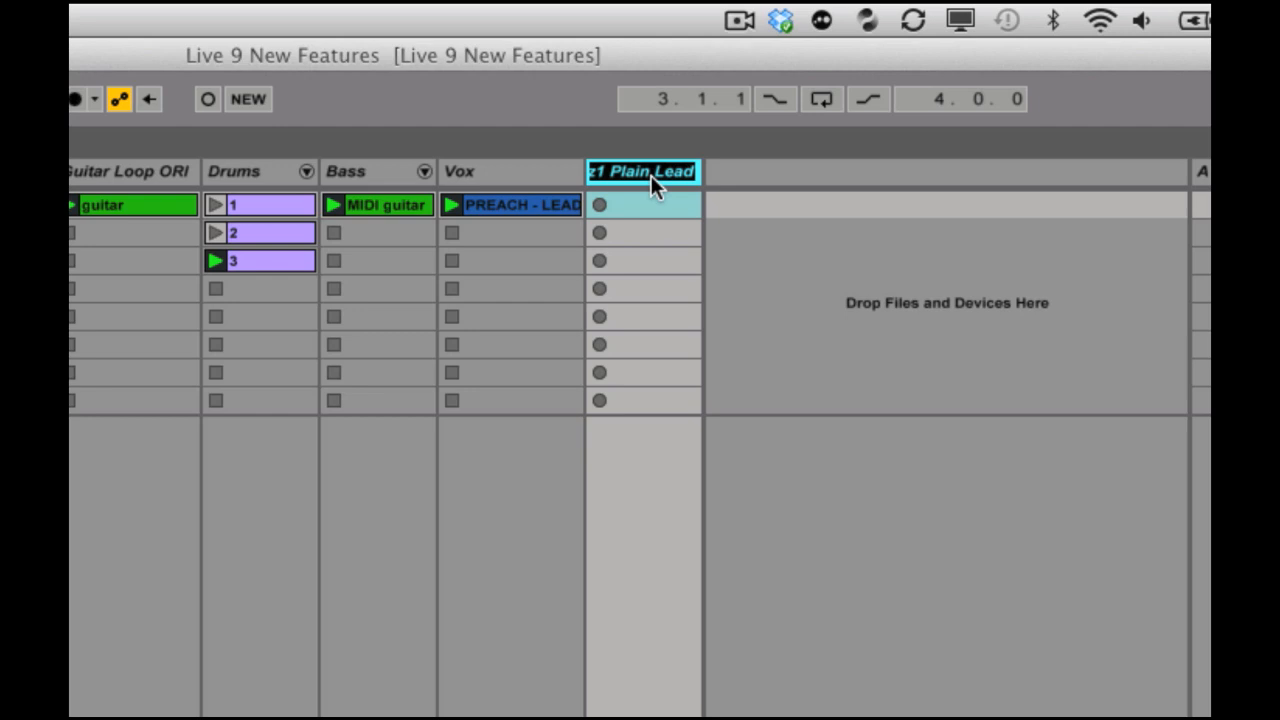
text(Lead)
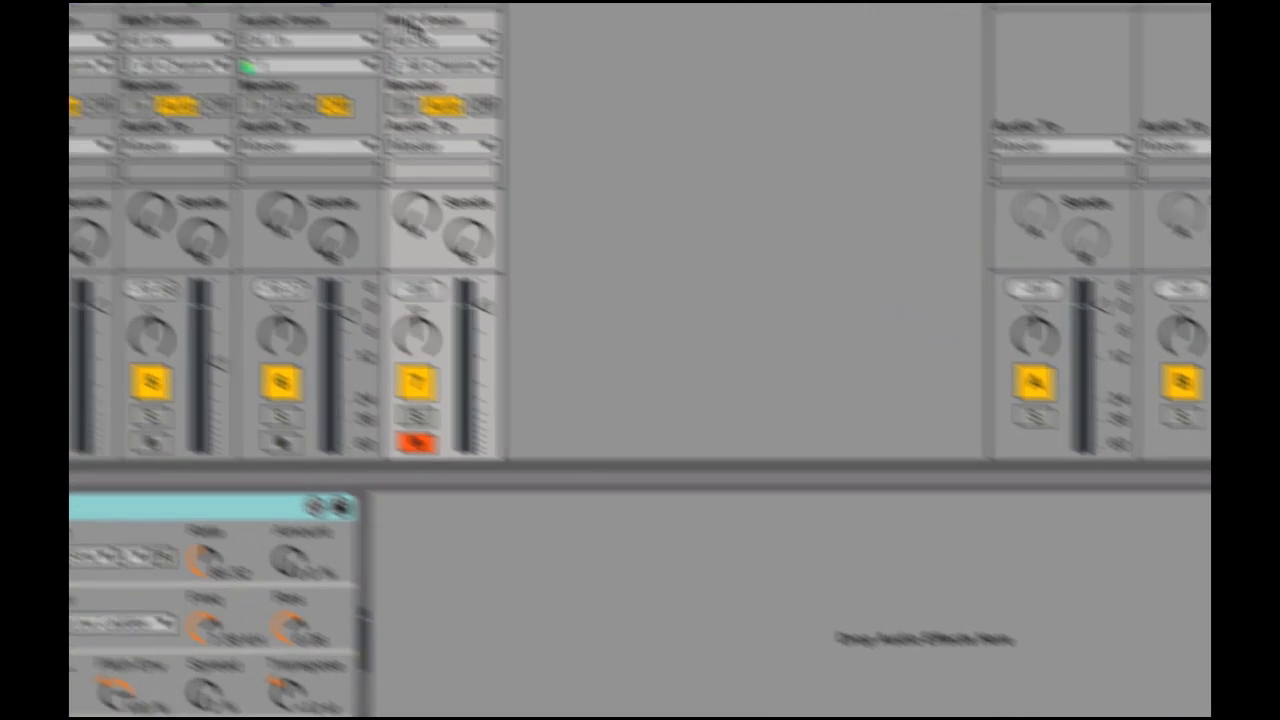
Route the Lead track's MIDI input from the Bass track and set its monitoring to In
click(440, 40)
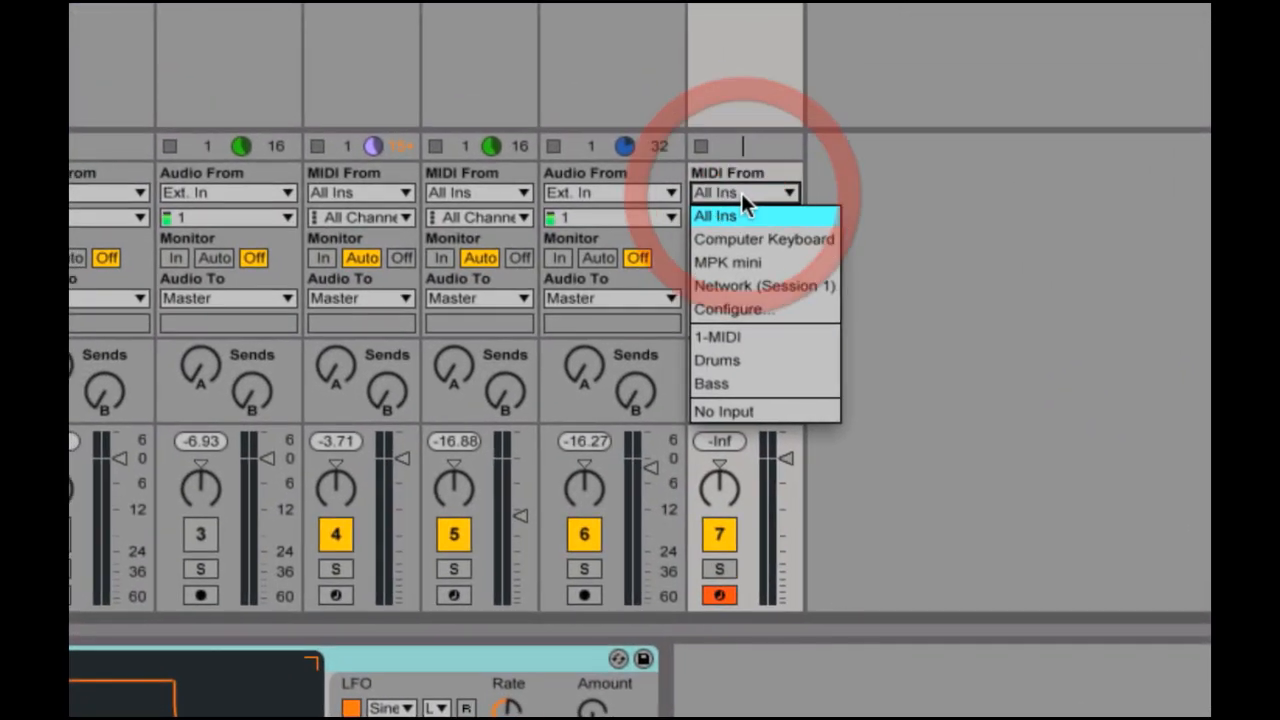
click(733, 384)
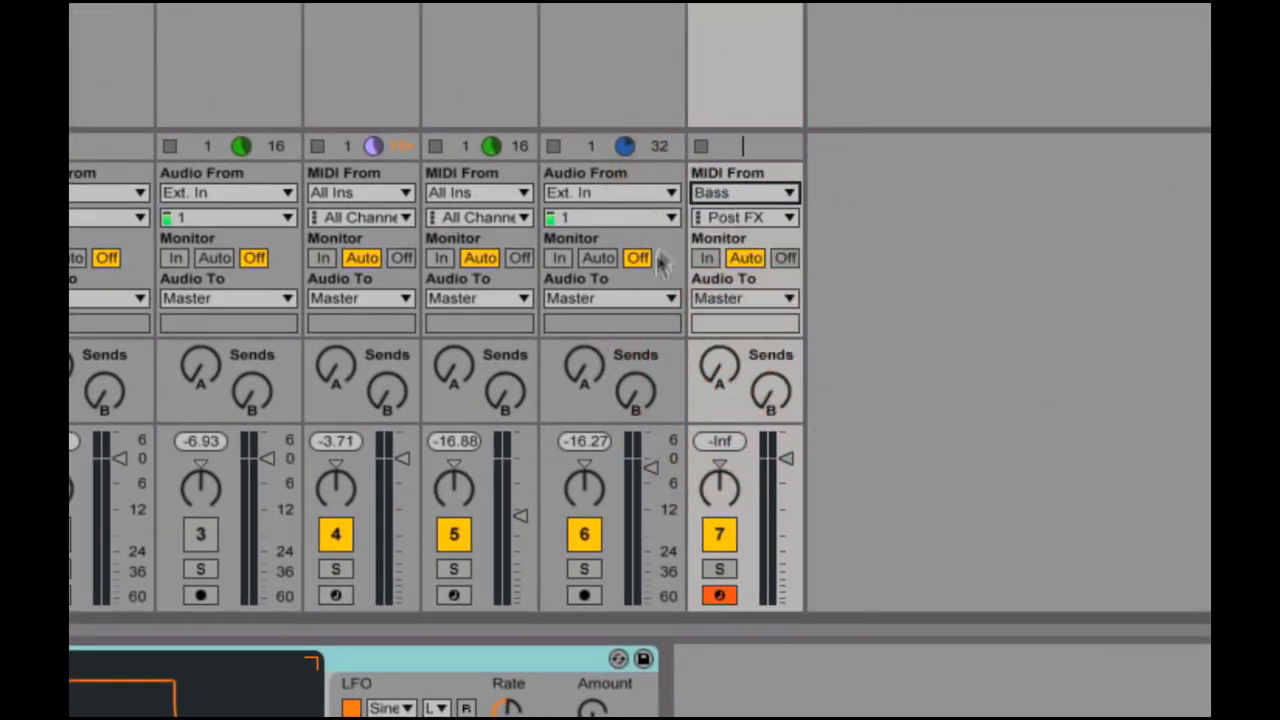
click(708, 258)
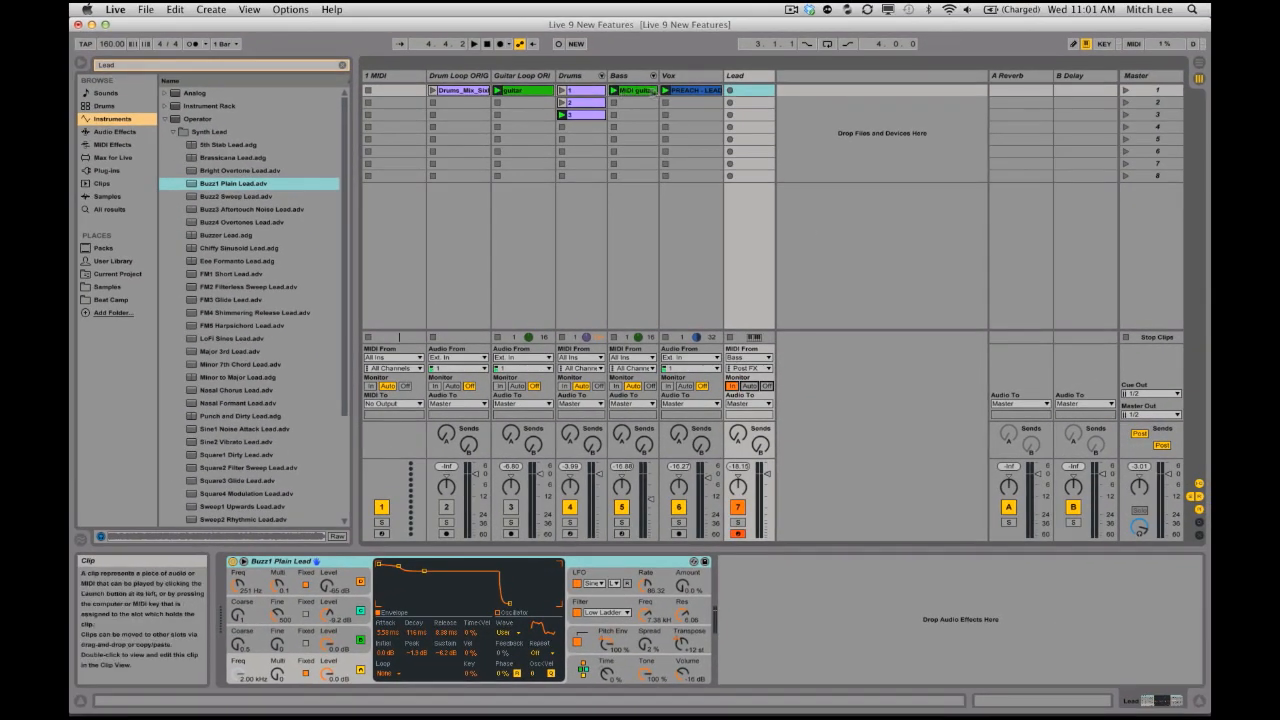
click(628, 92)
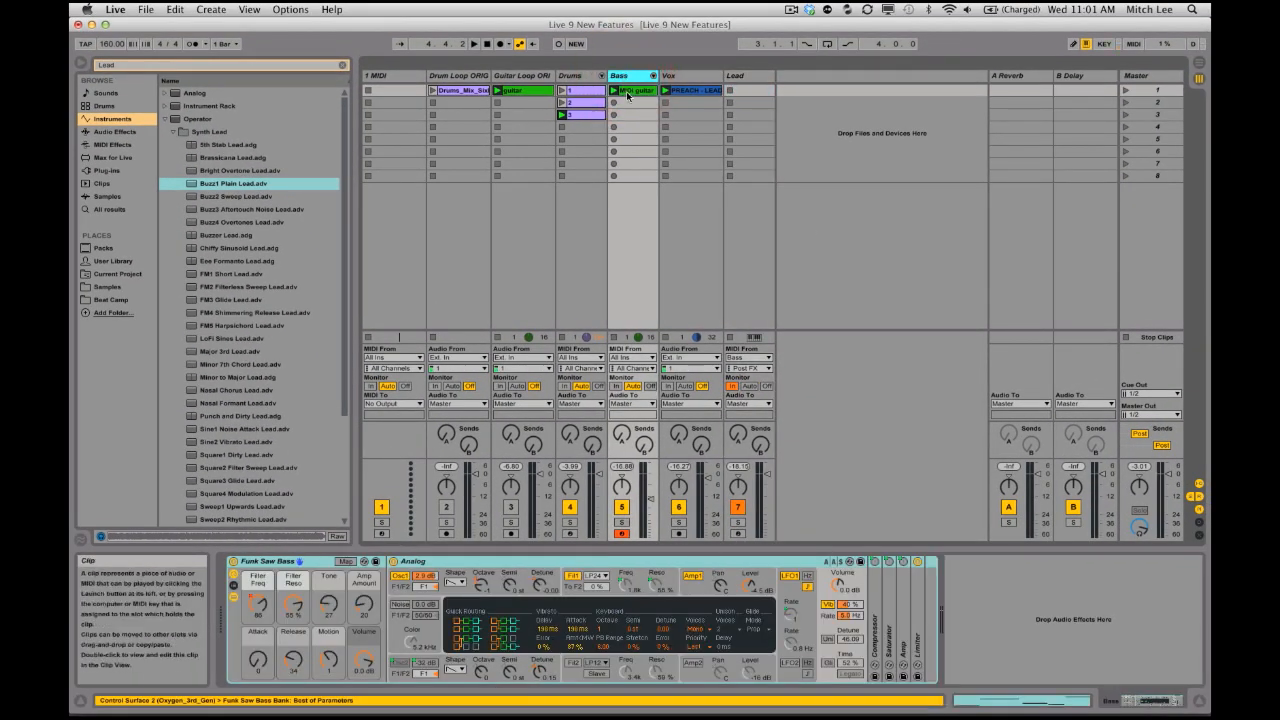
click(746, 77)
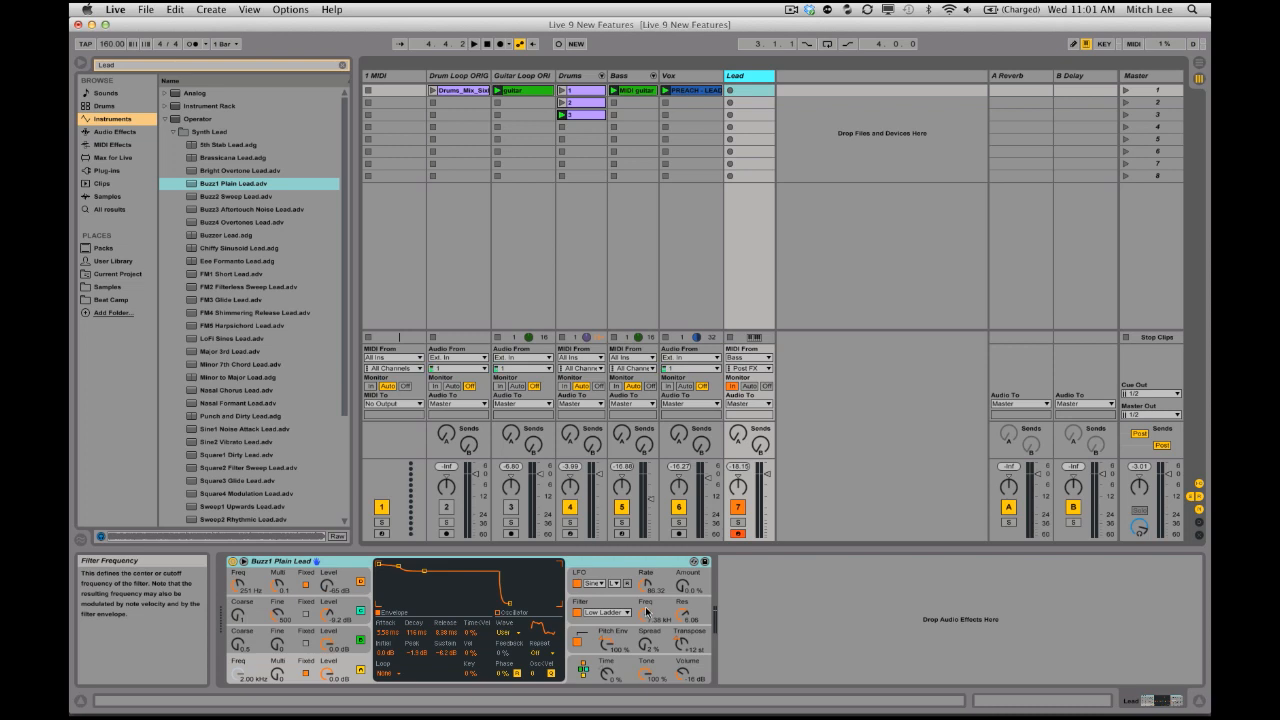
Clear the browser search and add the Pitch MIDI effect before the synth on the Lead track
click(97, 146)
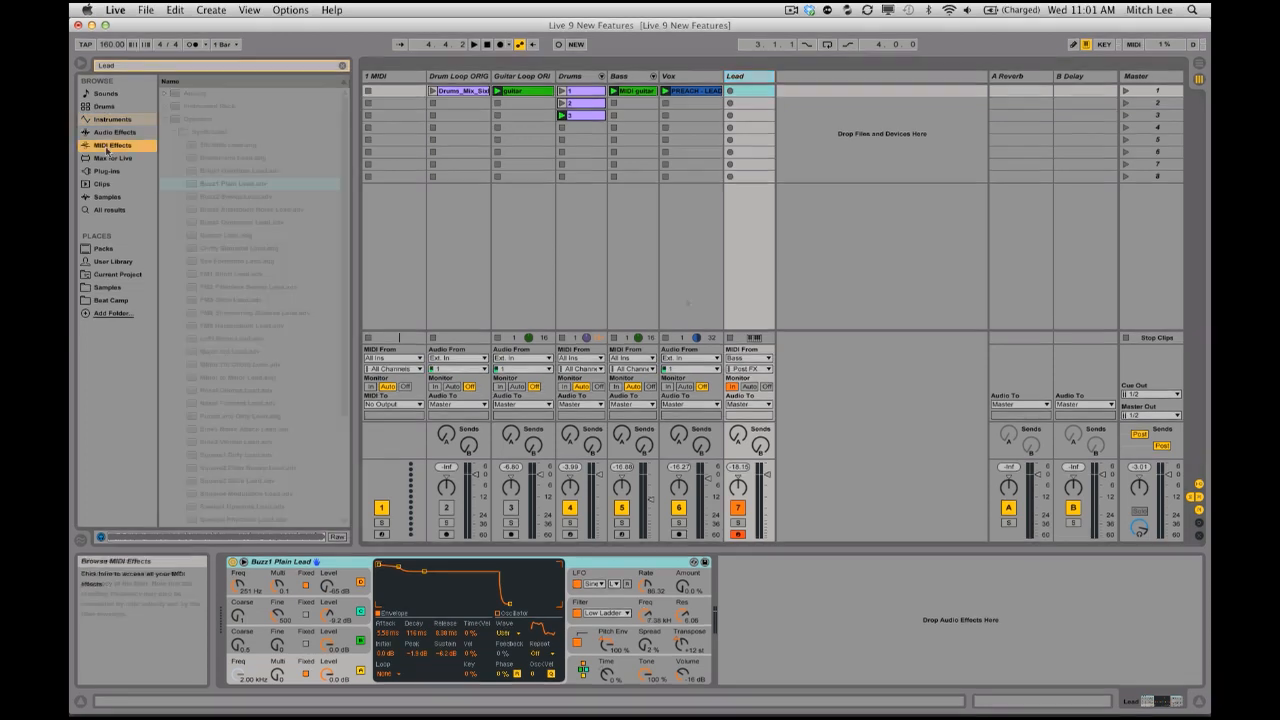
click(106, 148)
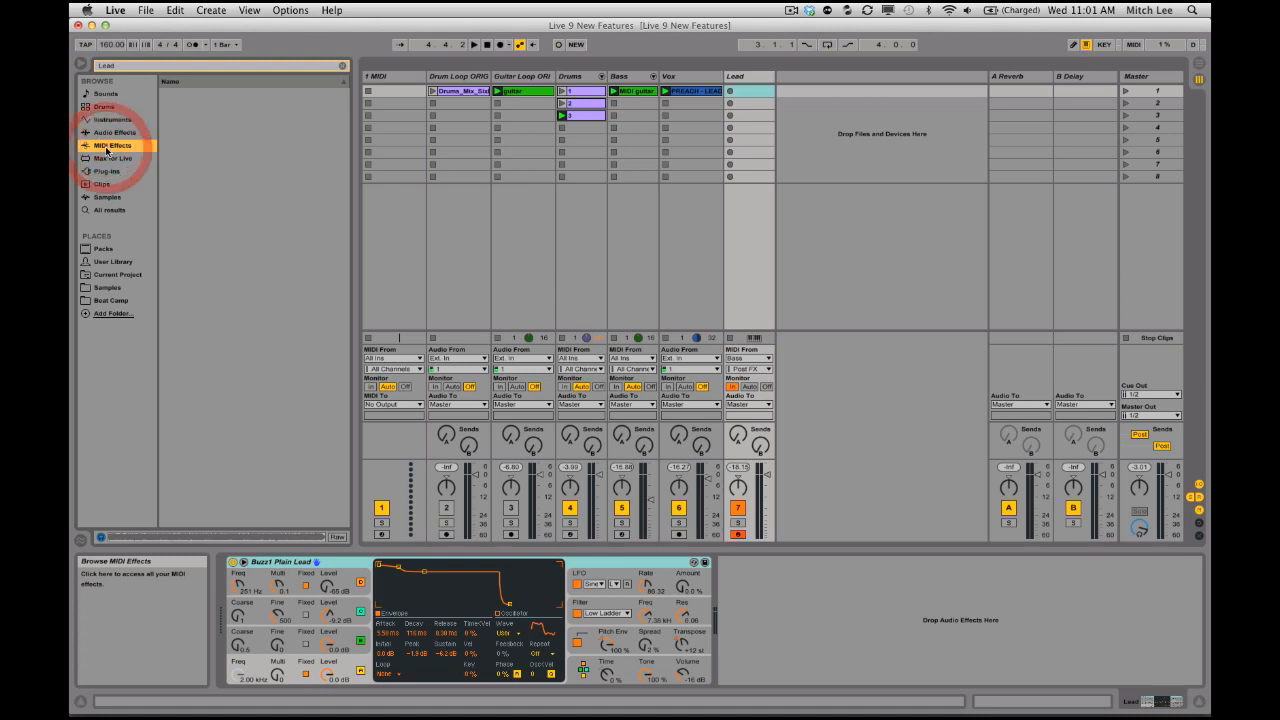
click(344, 68)
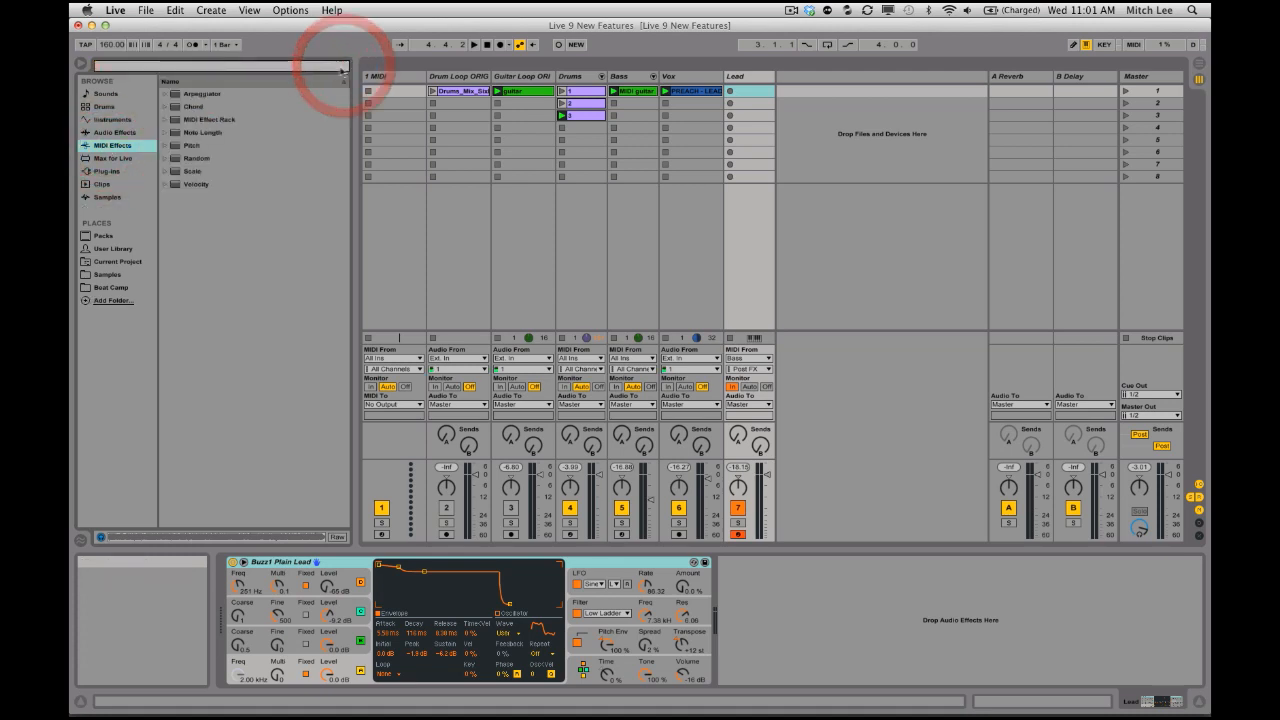
double_click(175, 147)
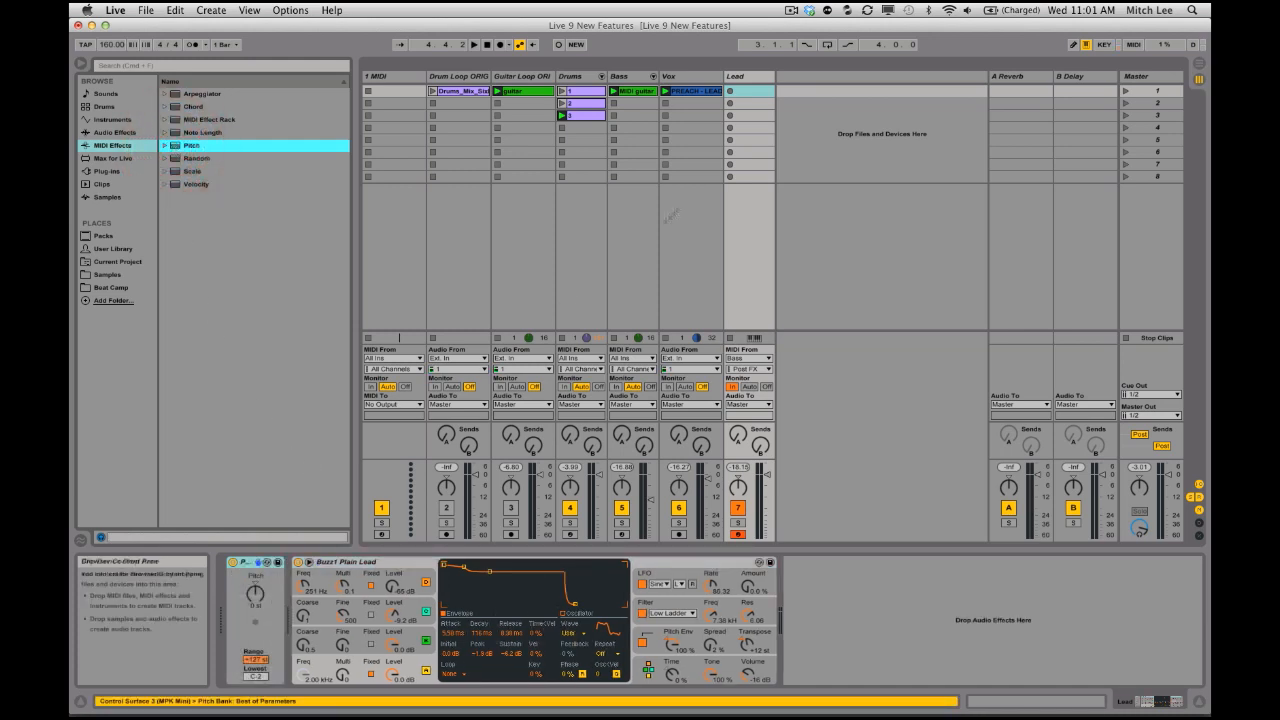
click(743, 78)
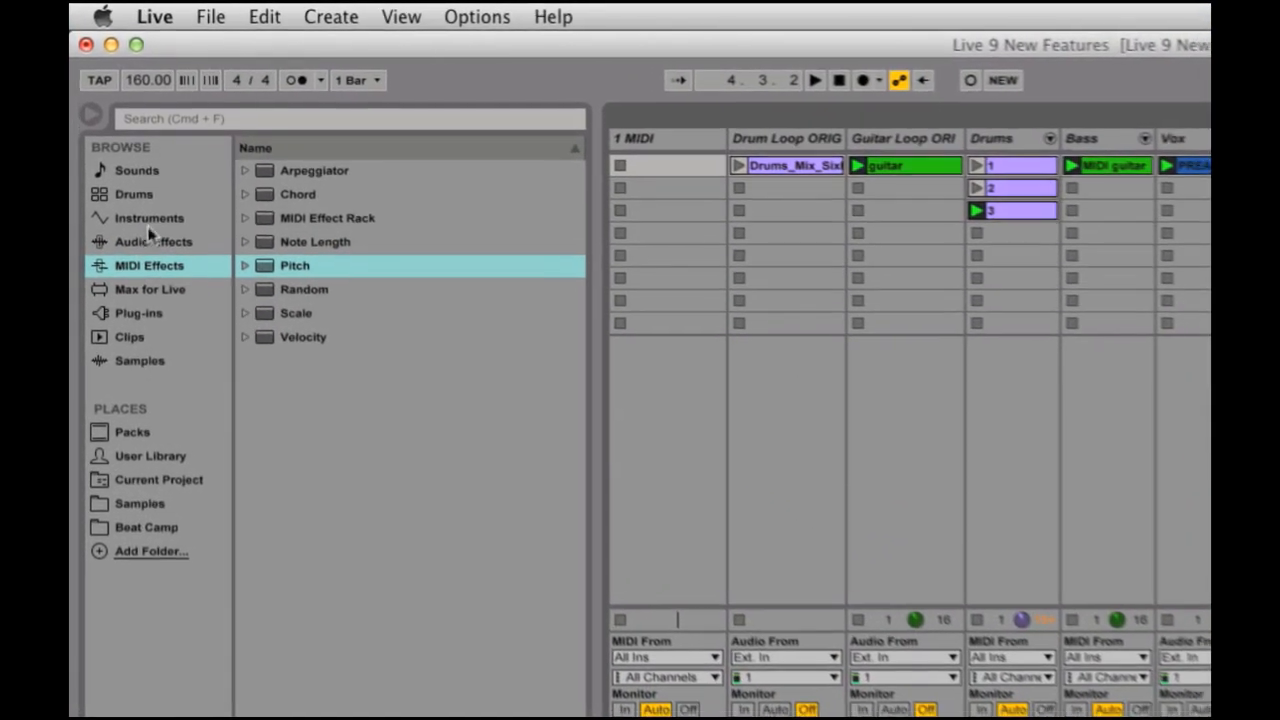
Search the audio effects for "gate" and add the Gate effect after the synth on the Lead track
click(150, 240)
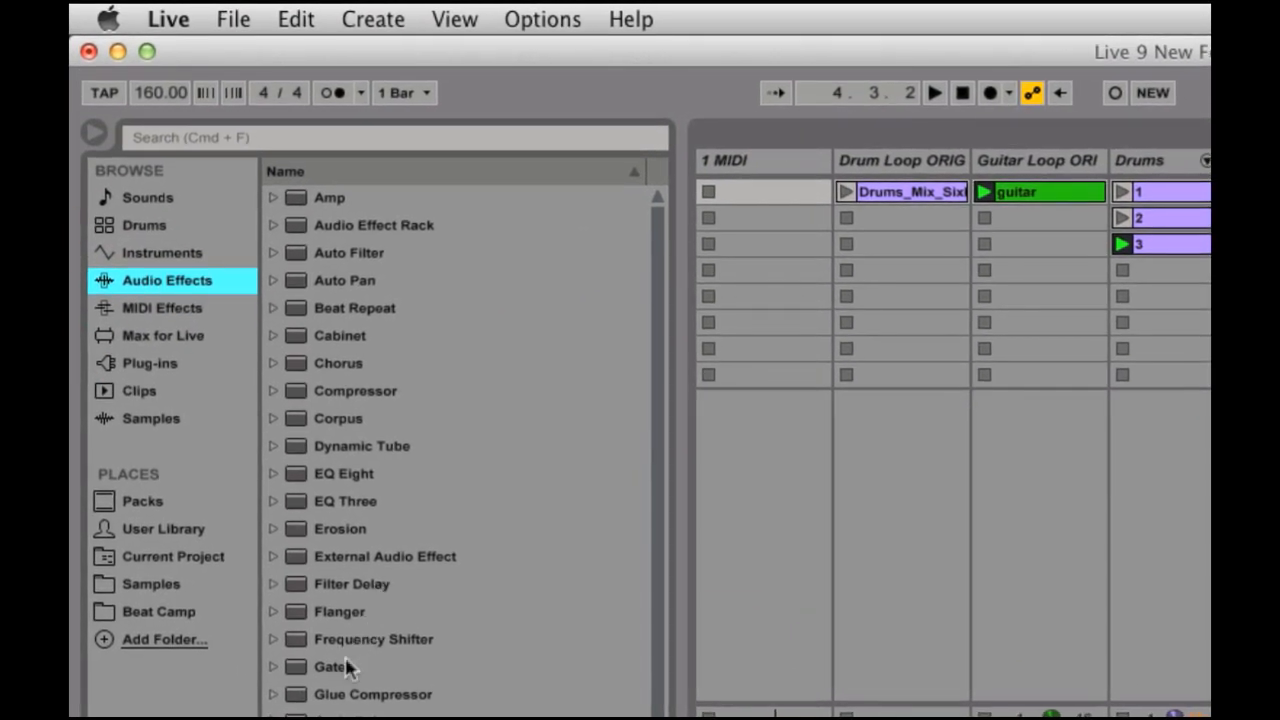
scroll(394, 400, down, 1)
scroll(400, 414, up, 1)
click(211, 140)
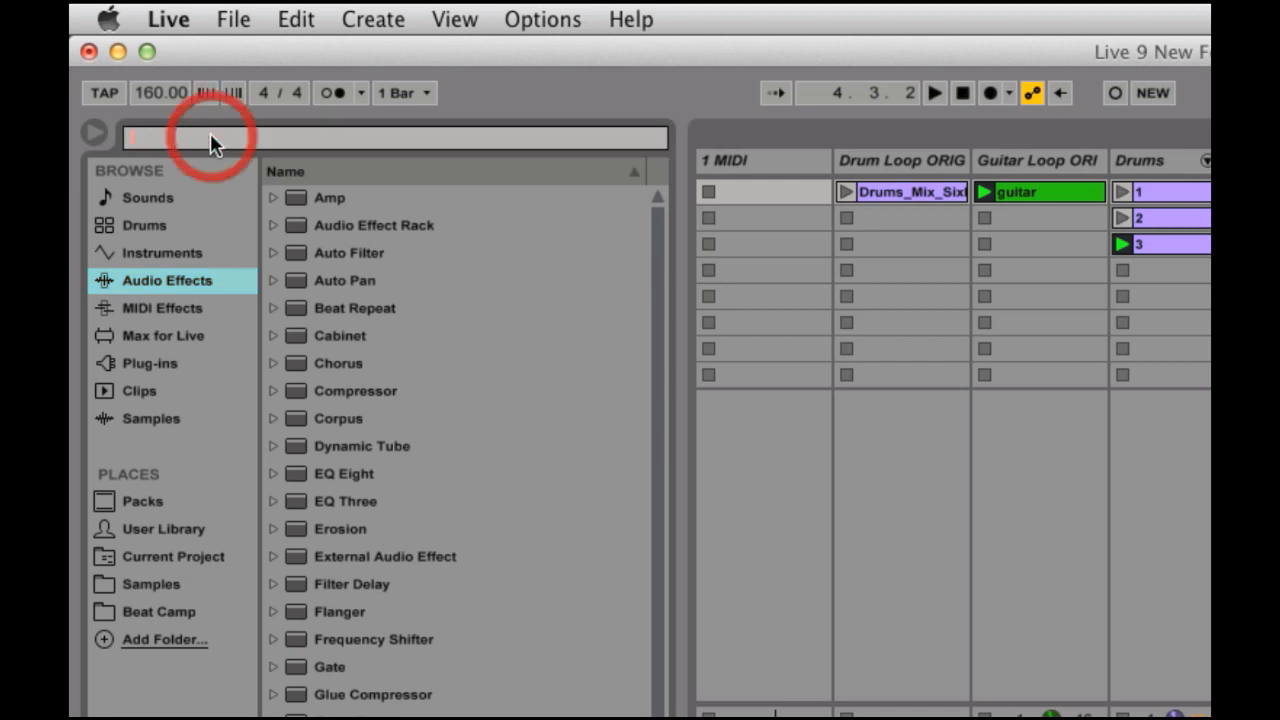
text(gate)
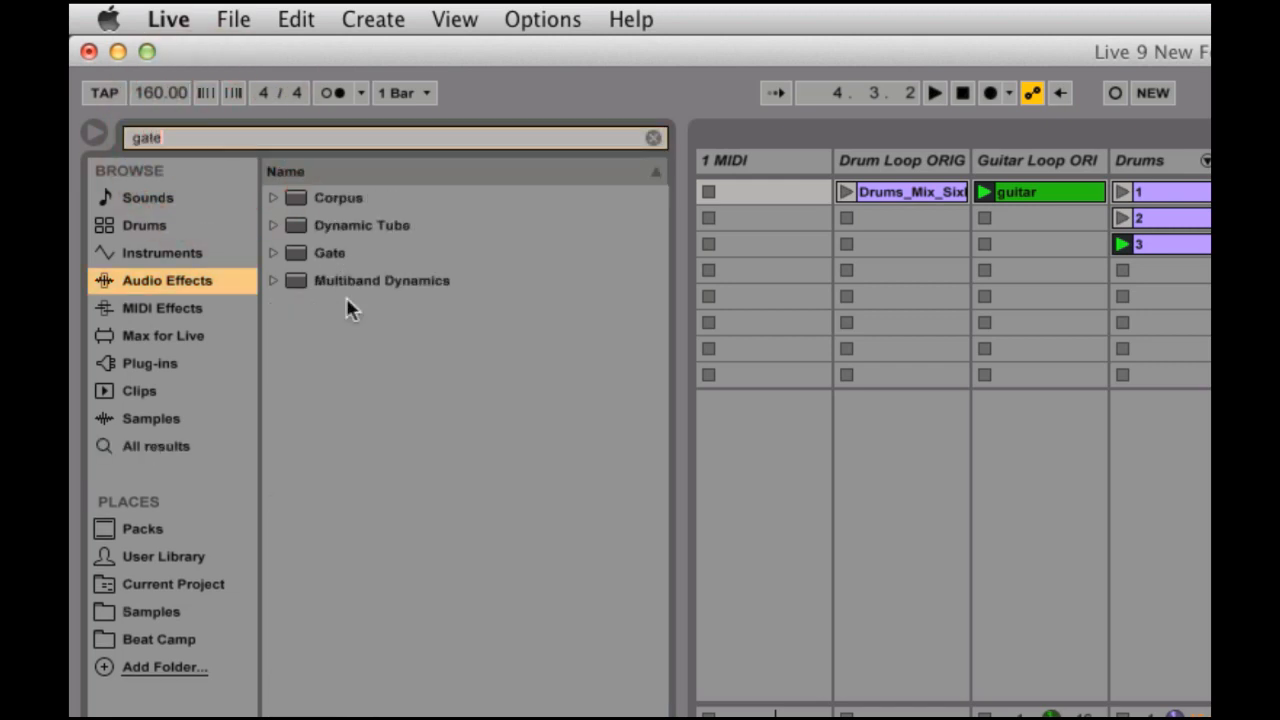
click(277, 252)
drag(568, 268, 655, 157)
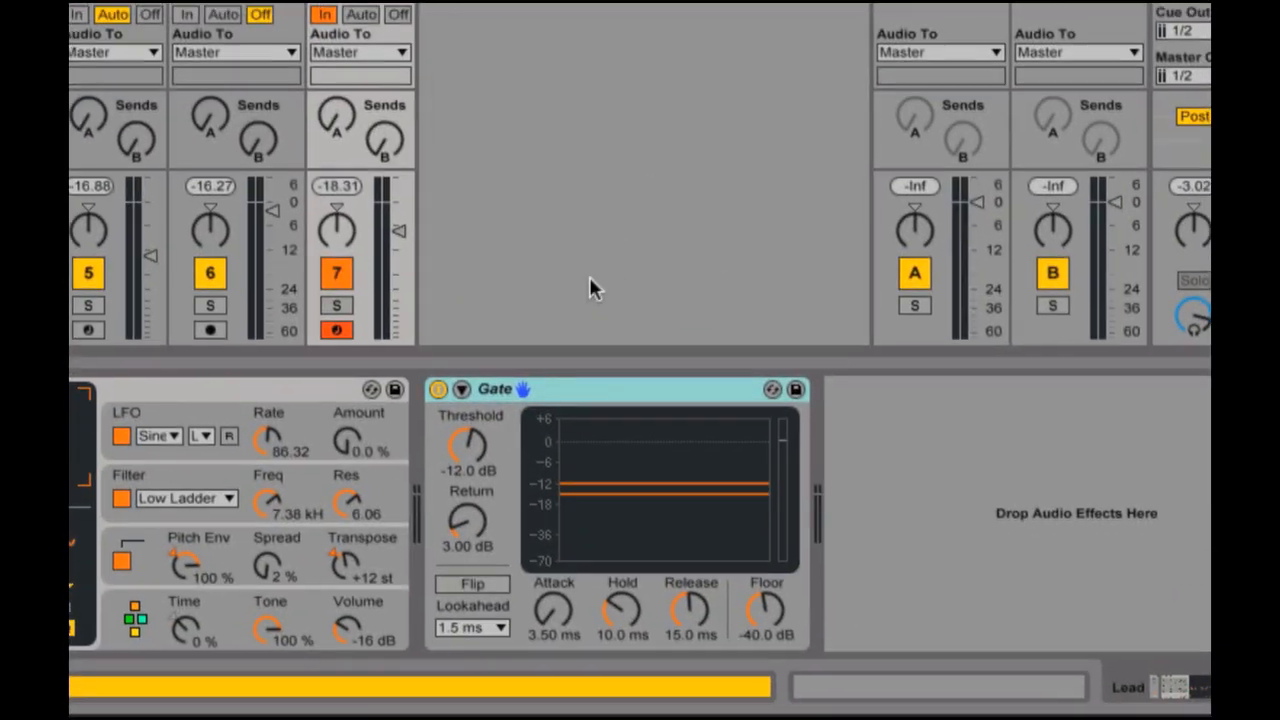
Enable the Gate's sidechain with audio from Drums, using the Kit-Core 808 Hihat Closed 808 Pre FX signal
click(459, 385)
click(481, 412)
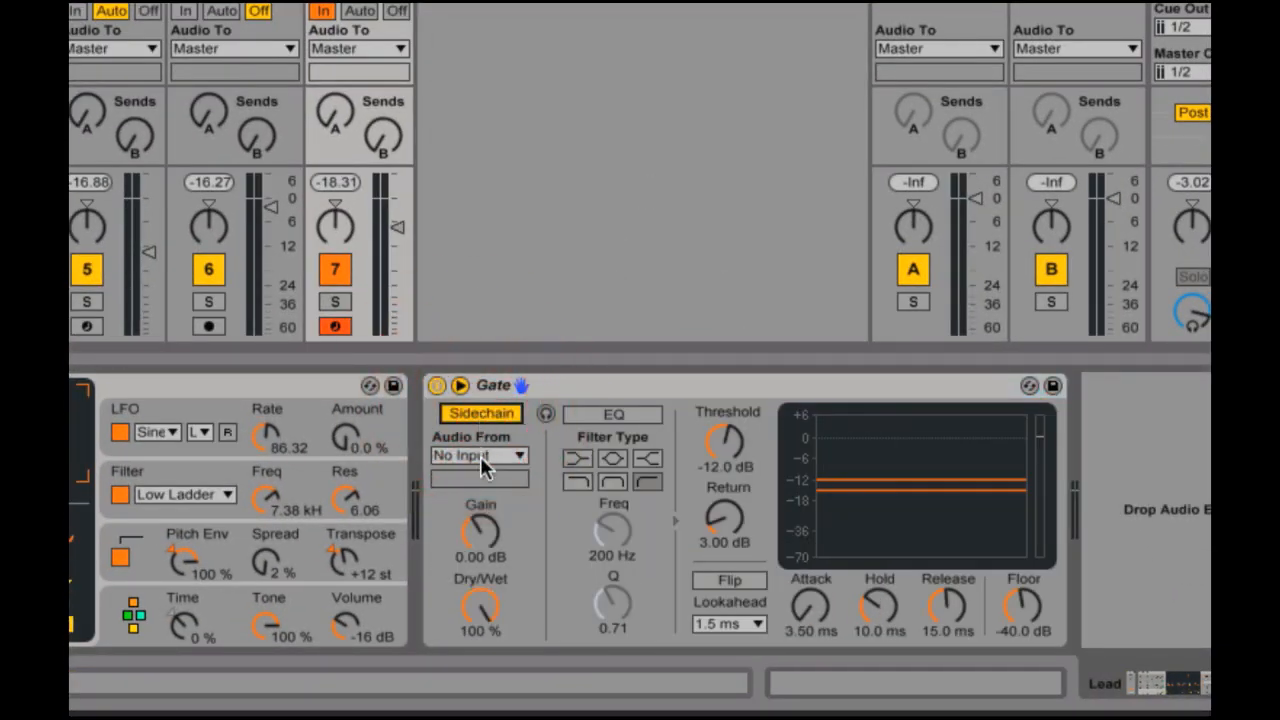
click(480, 455)
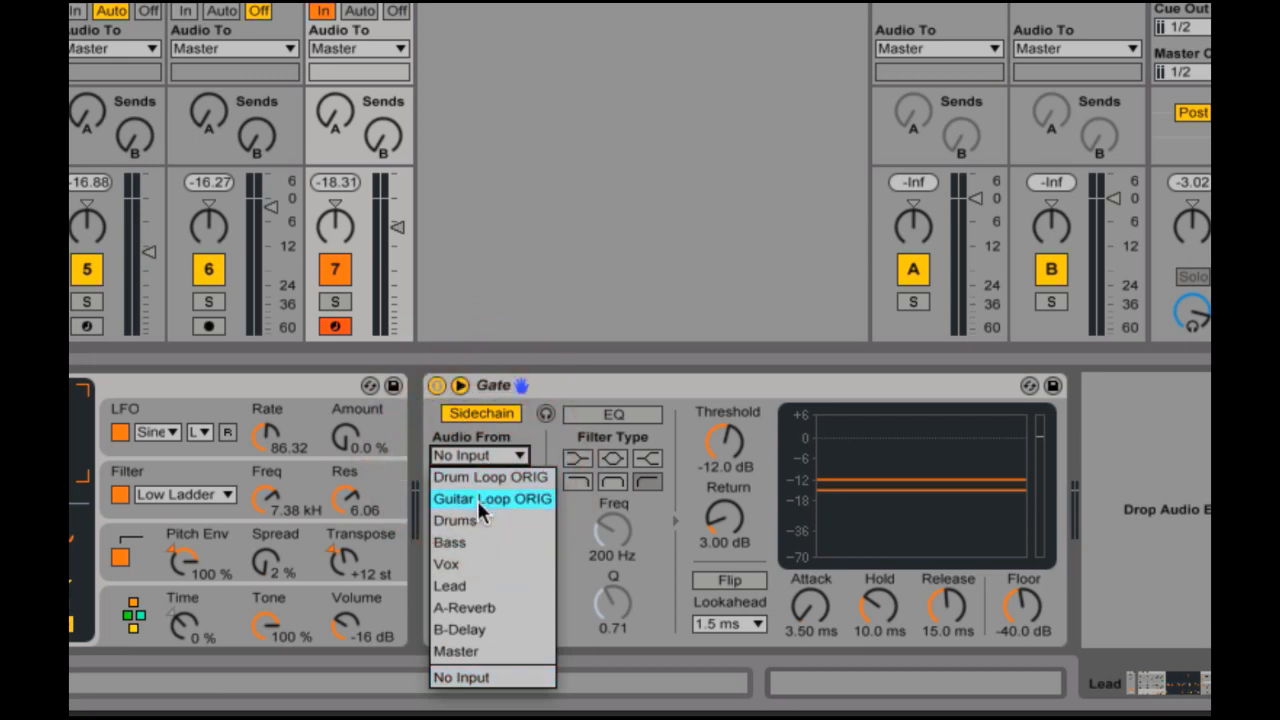
click(478, 520)
click(484, 478)
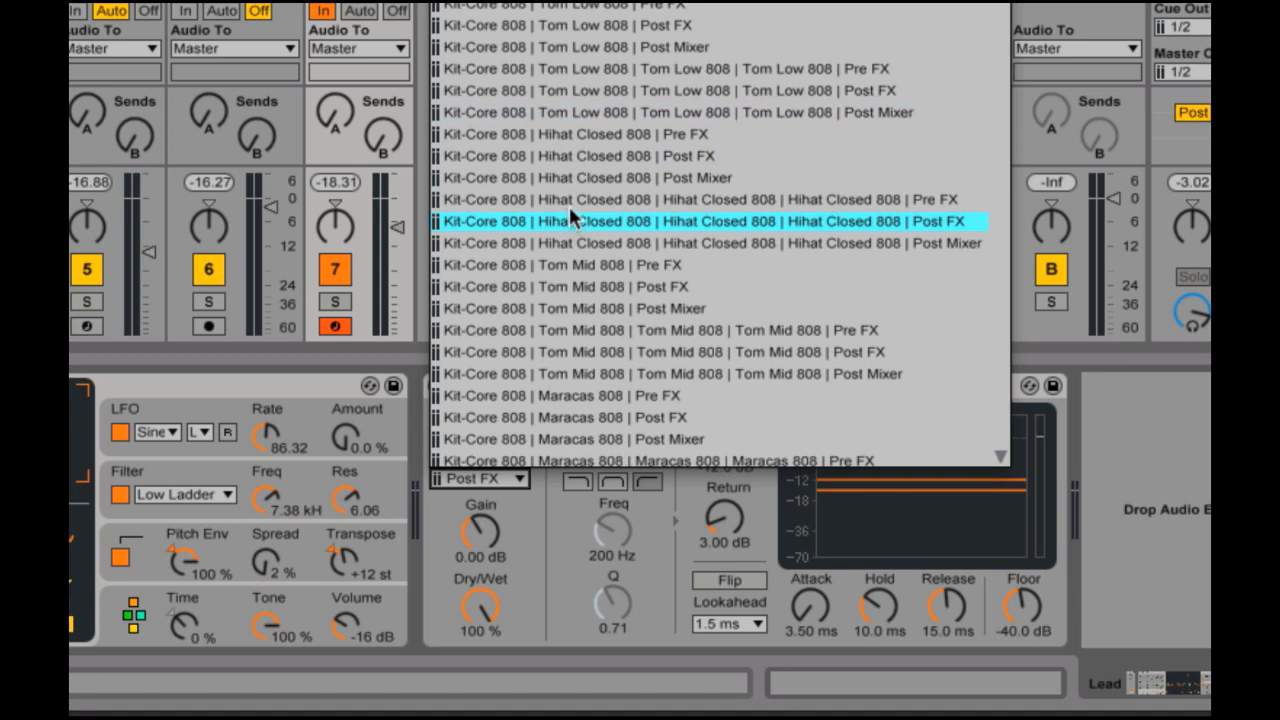
click(575, 131)
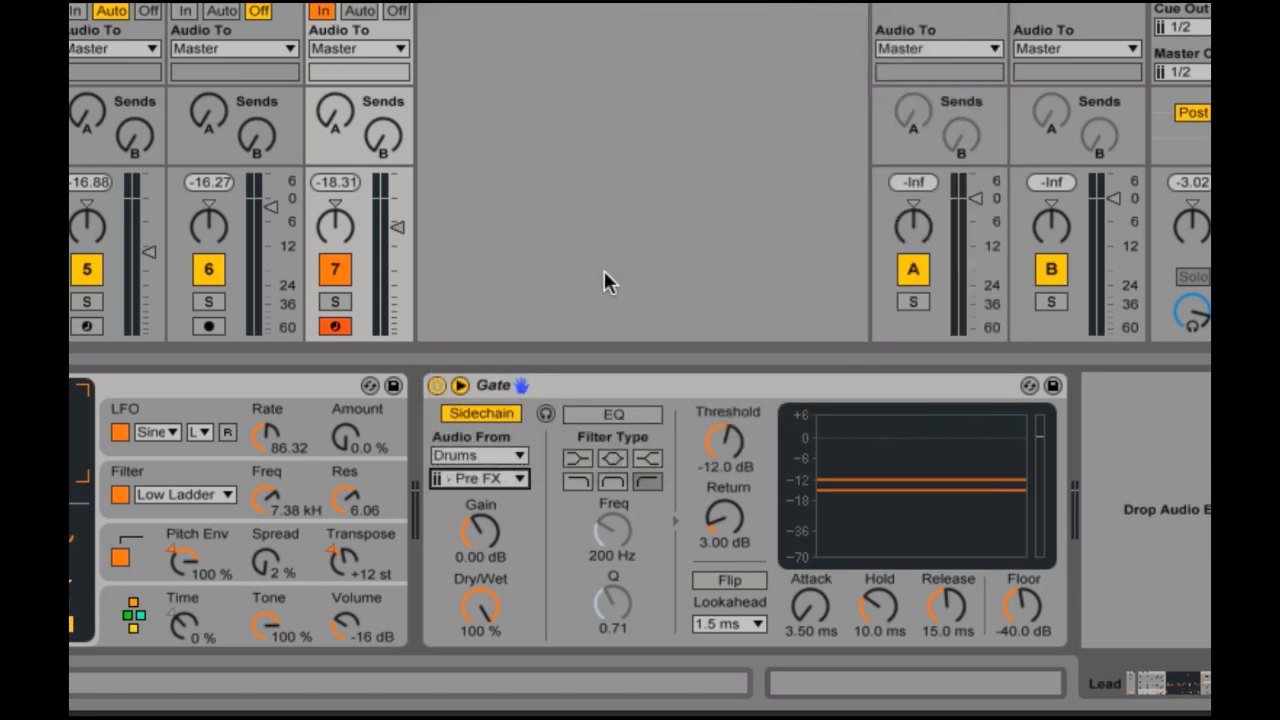
During playback, set the Gate's threshold to -29.2 dB, attack to 20.3 ms and release to about 42.6 ms
key(space)
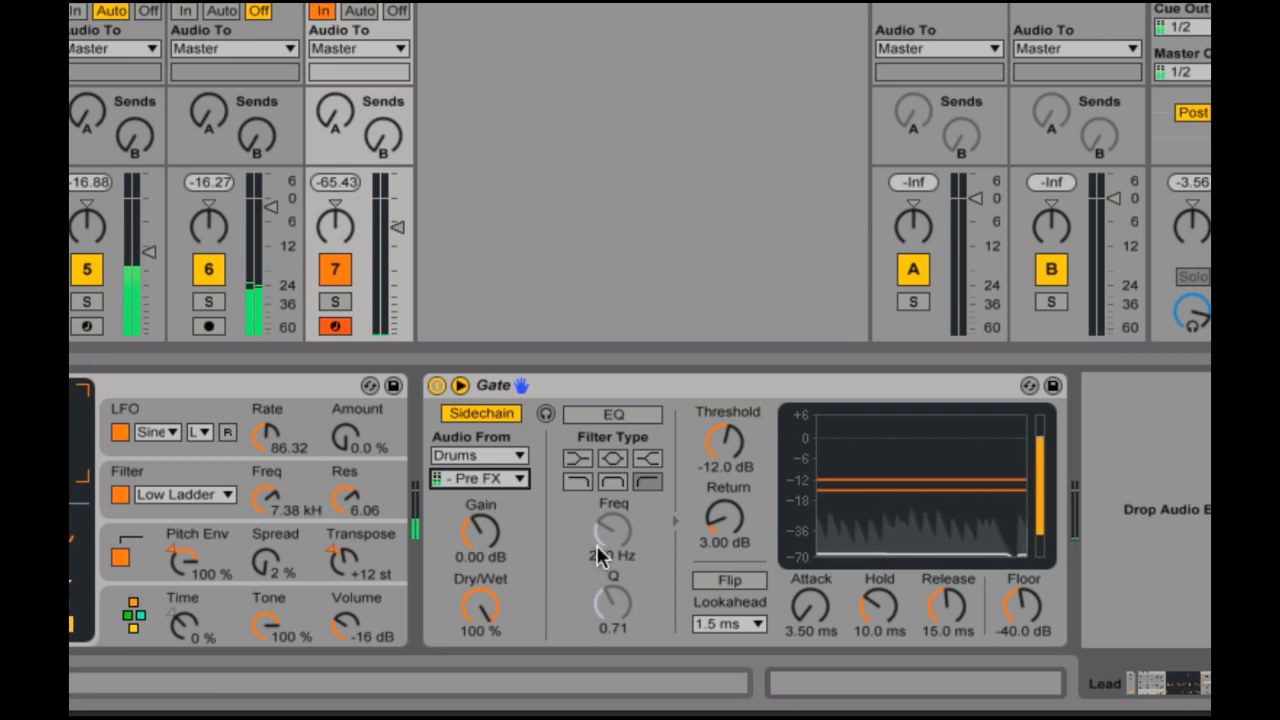
drag(725, 440, 725, 459)
drag(810, 604, 810, 585)
drag(951, 632, 951, 613)
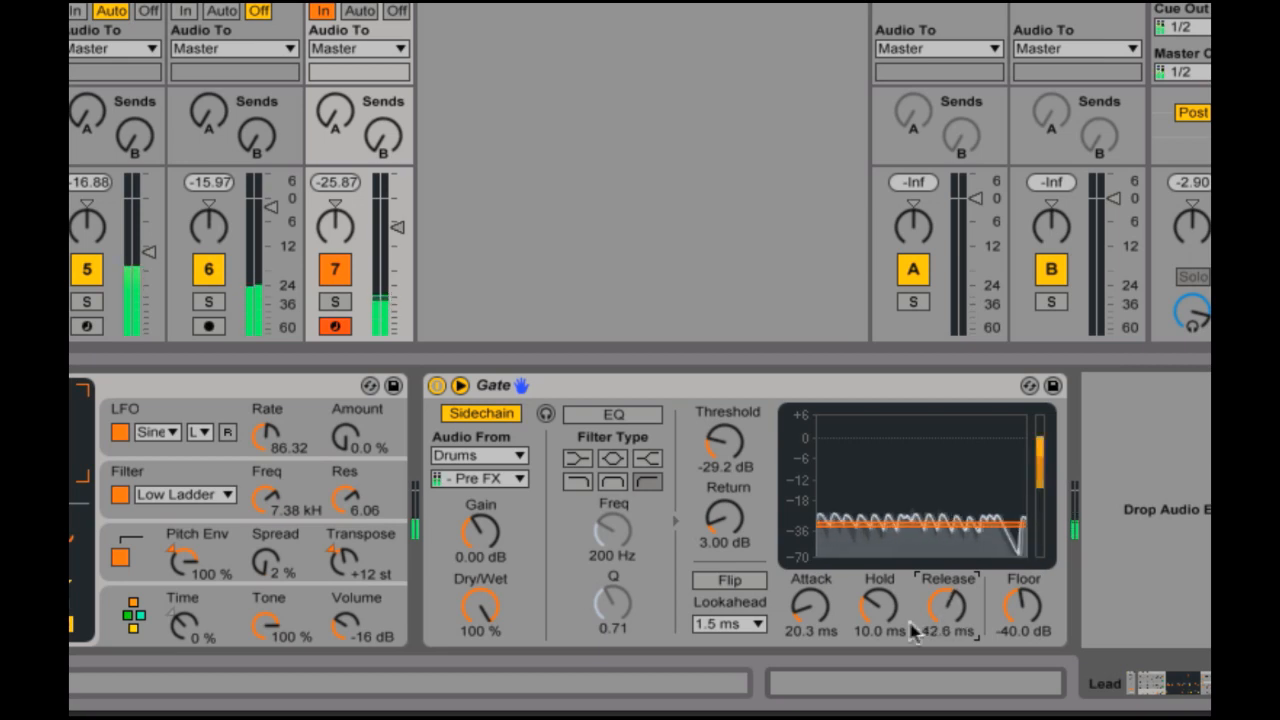
key(space)
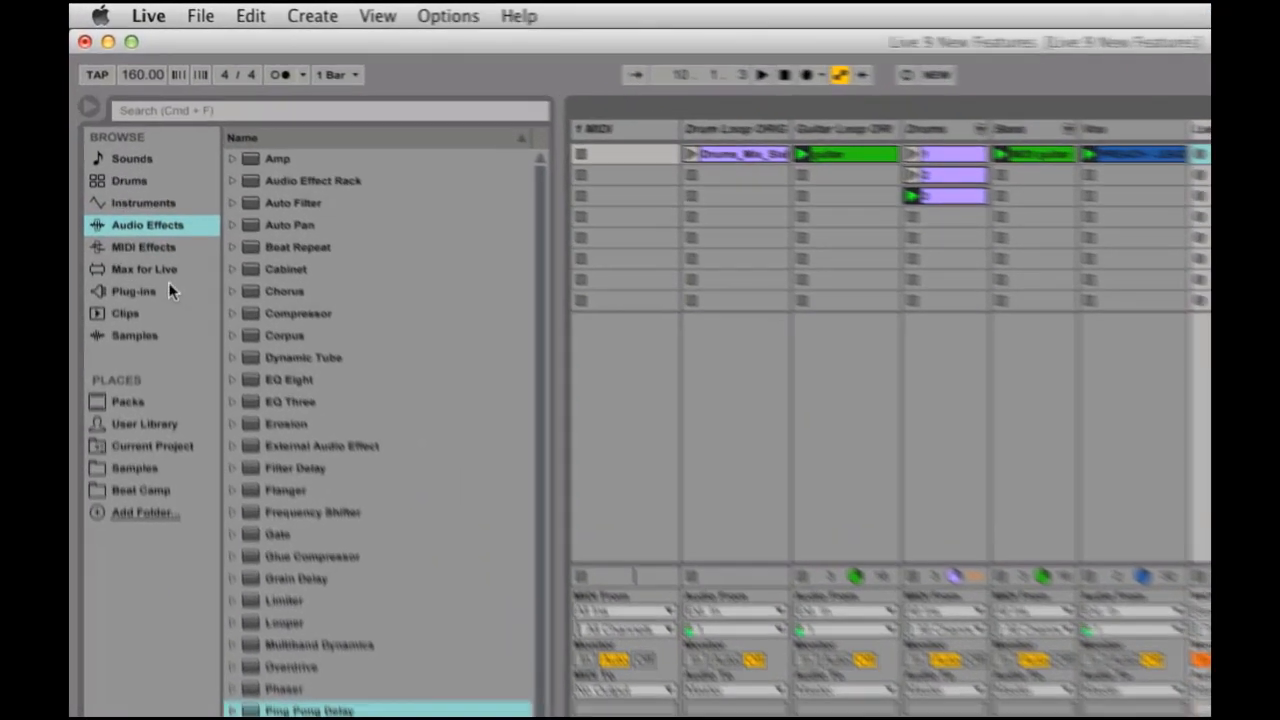
Show the Max for Live devices and expand the Max Audio Effect folder
click(165, 269)
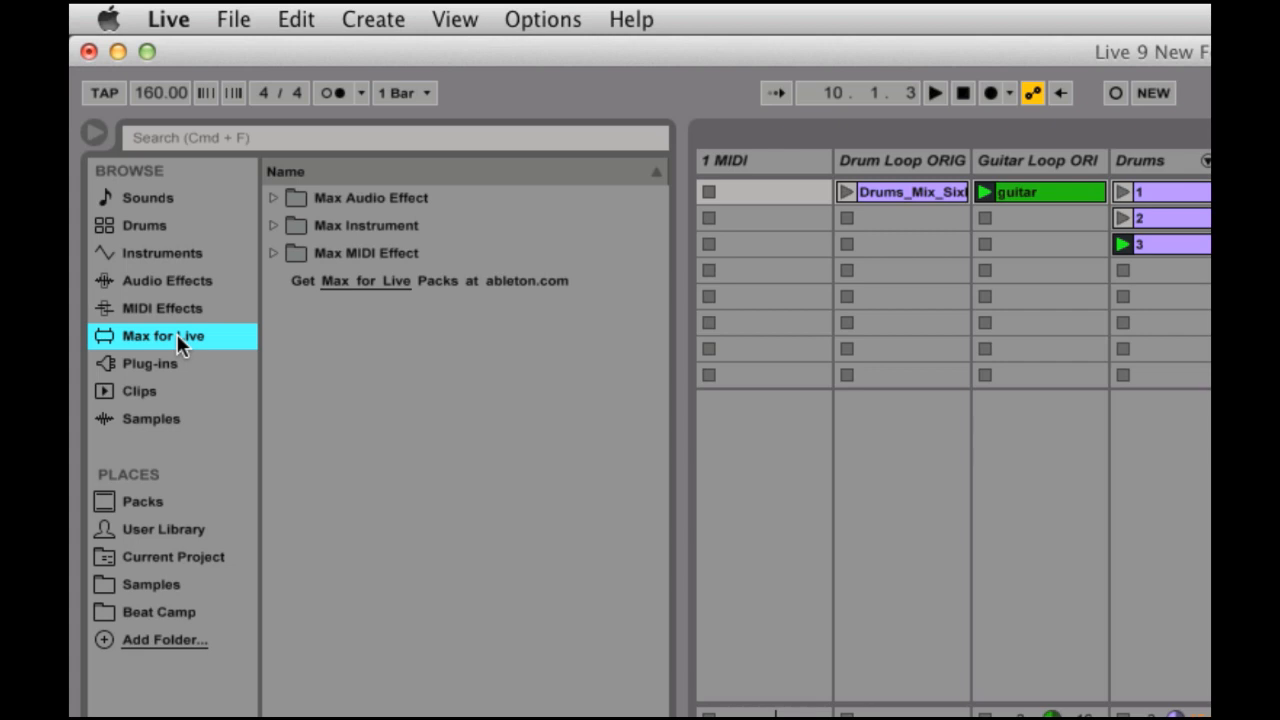
click(270, 197)
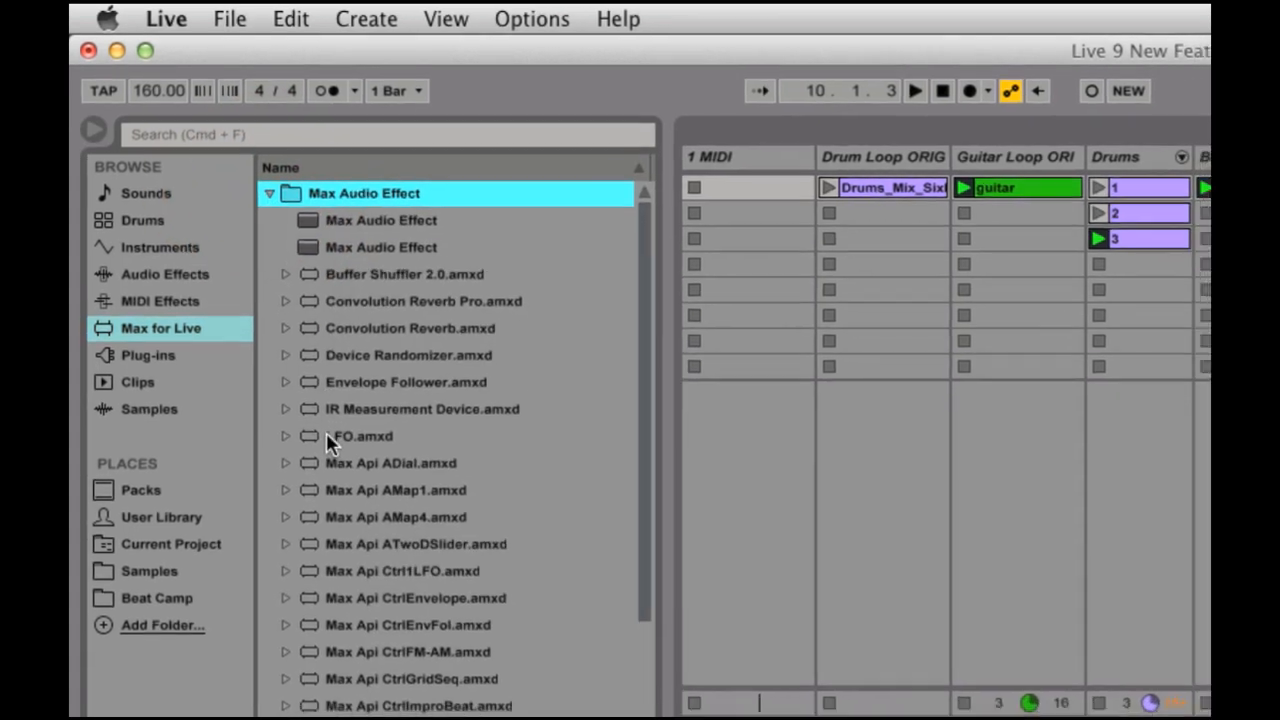
Add the Max for Live LFO device after the Ping Pong Delay on the Lead track and map it to the synth's filter frequency
click(327, 437)
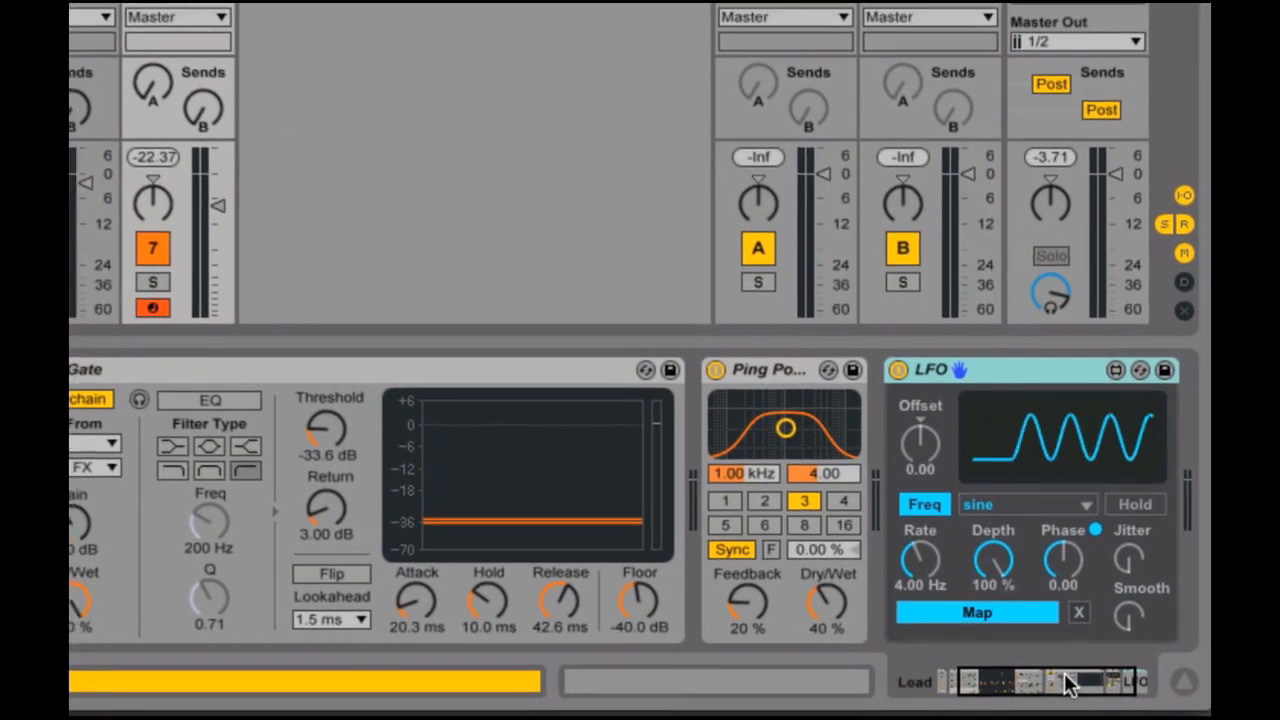
drag(1066, 683, 1130, 690)
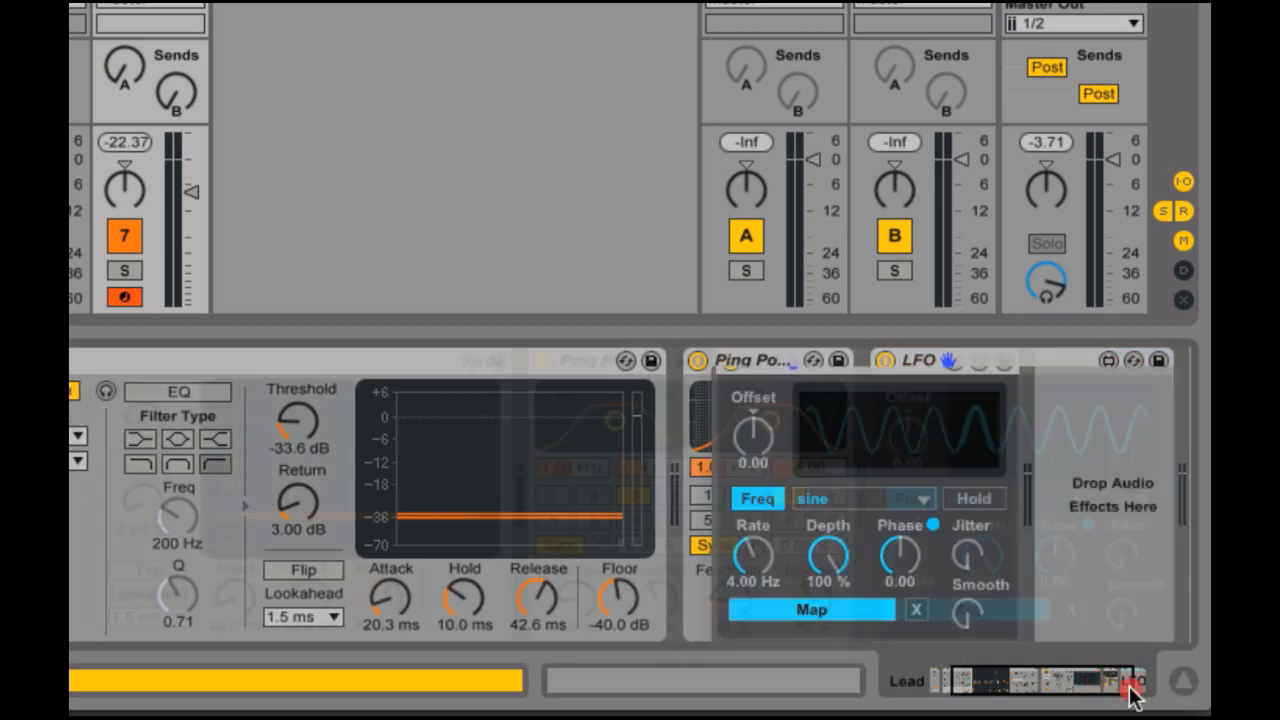
click(791, 612)
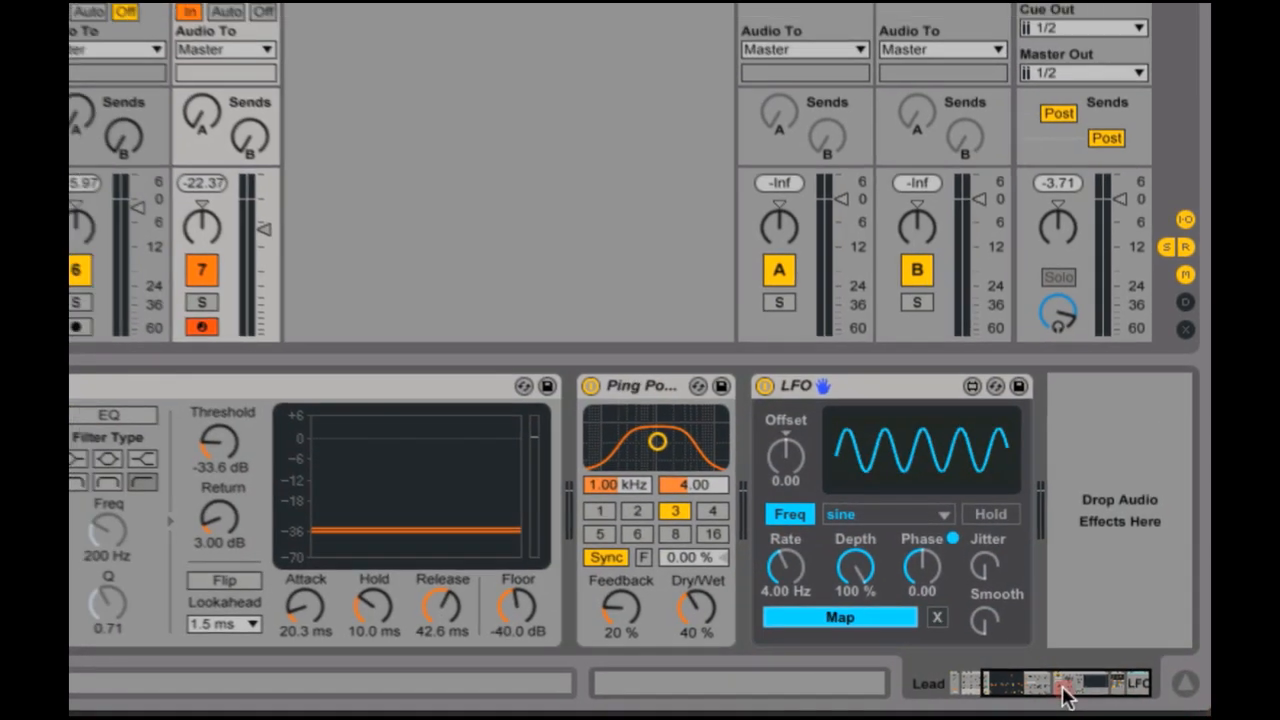
drag(1066, 690, 975, 688)
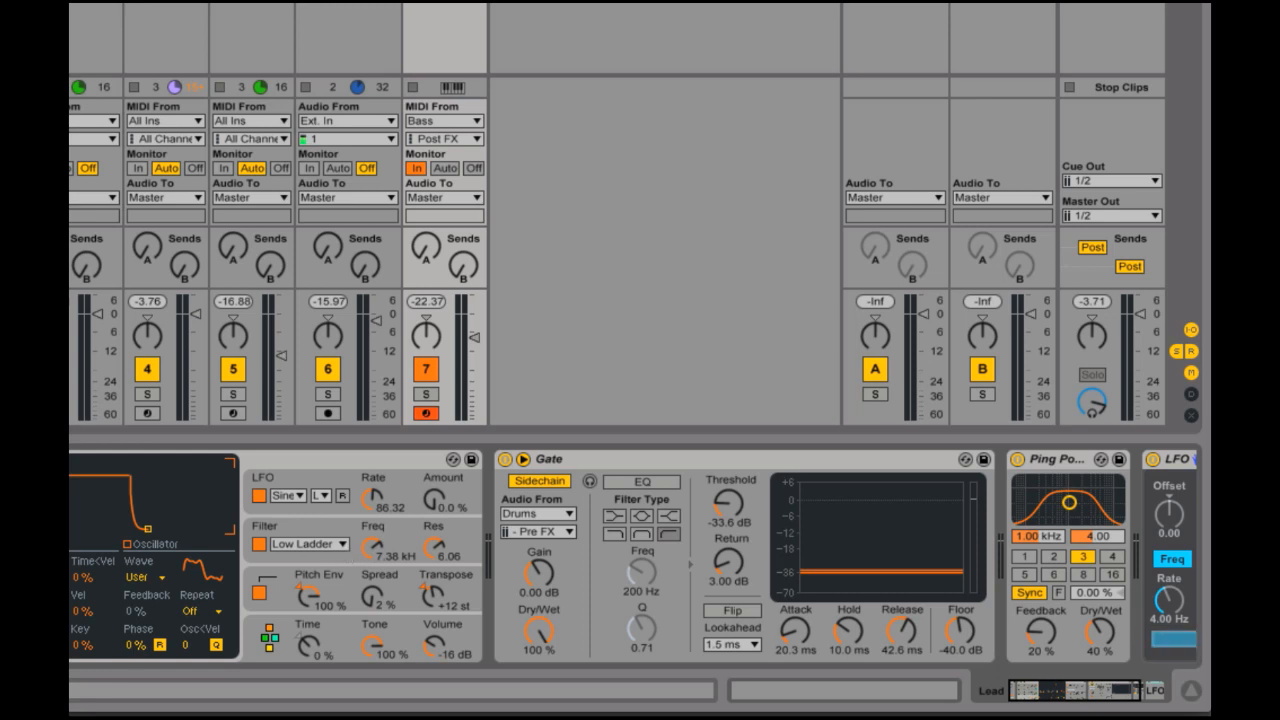
click(372, 549)
drag(372, 549, 372, 565)
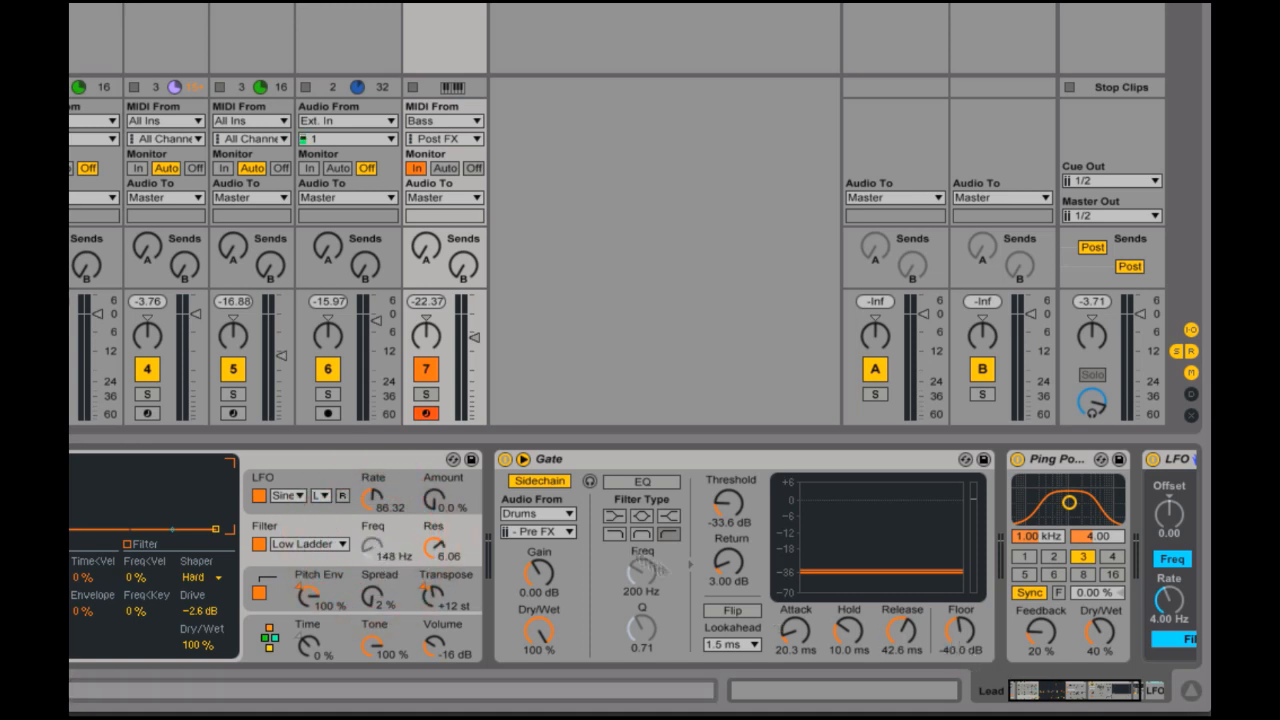
Solo the Lead track and, during playback, set the LFO's depth to 32.1 % and its rate to about 3.6 Hz
click(426, 394)
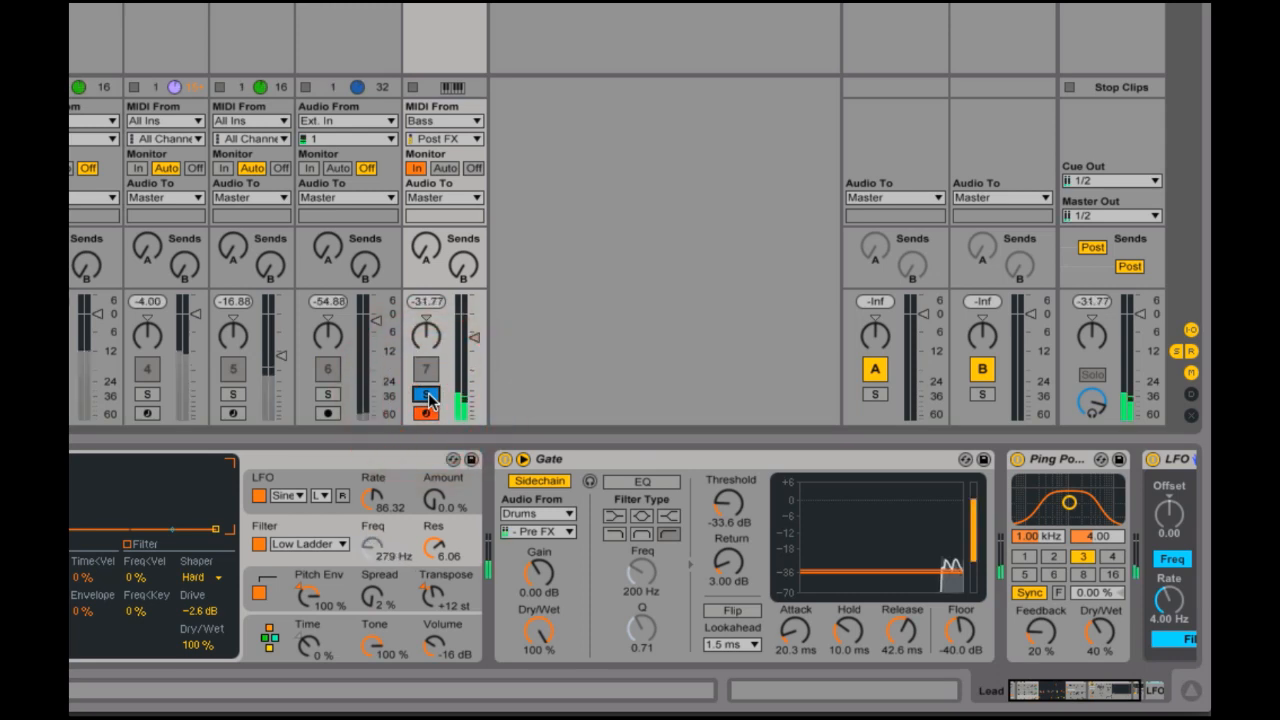
mouse_move(1100, 686)
mouse_down()
mouse_move(1137, 686)
mouse_move(1120, 676)
mouse_up()
drag(934, 600, 938, 665)
mouse_move(884, 603)
mouse_down()
mouse_move(882, 583)
mouse_move(882, 610)
mouse_up()
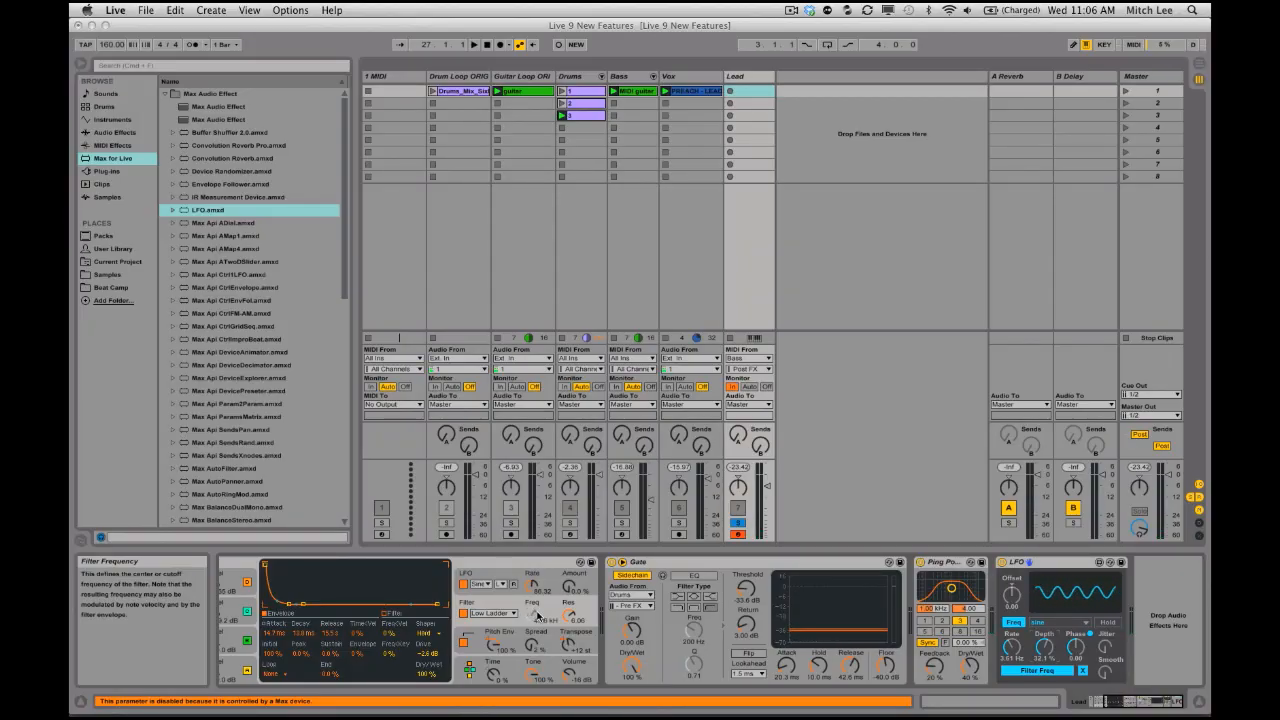
Find the Glue Compressor among the audio effects, add it to the end of the Drums track and solo that track
click(118, 133)
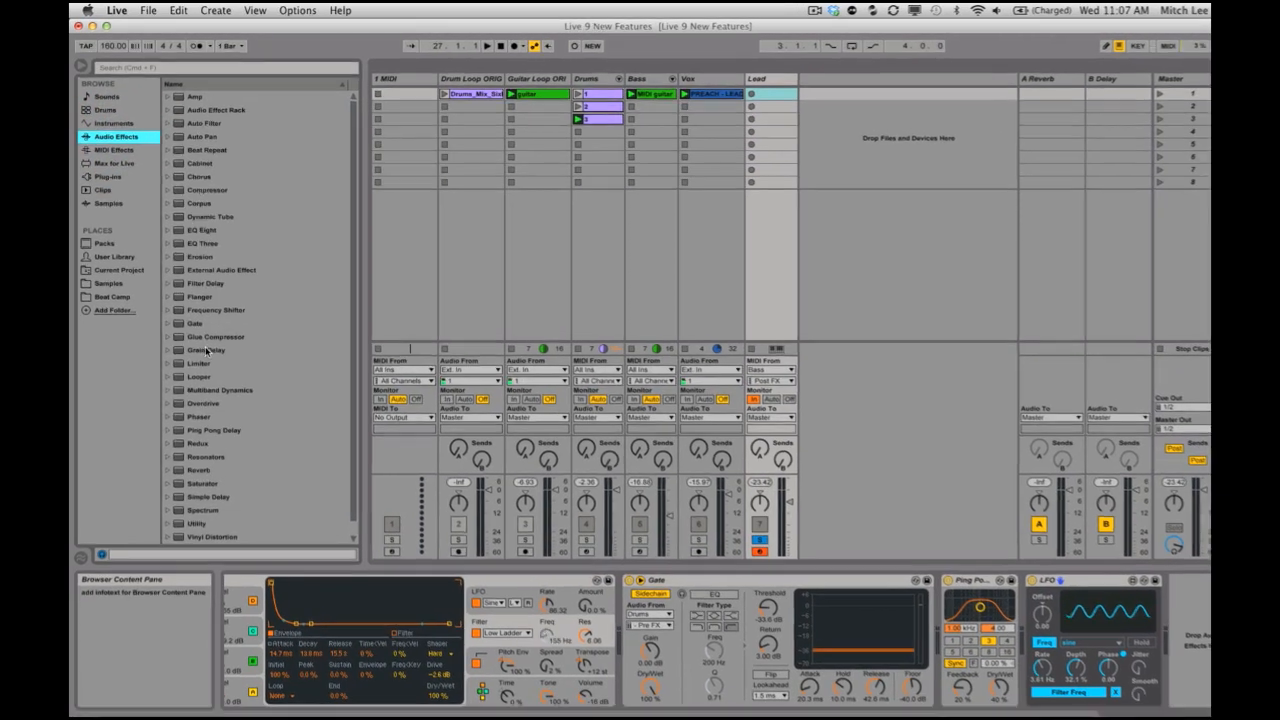
click(205, 328)
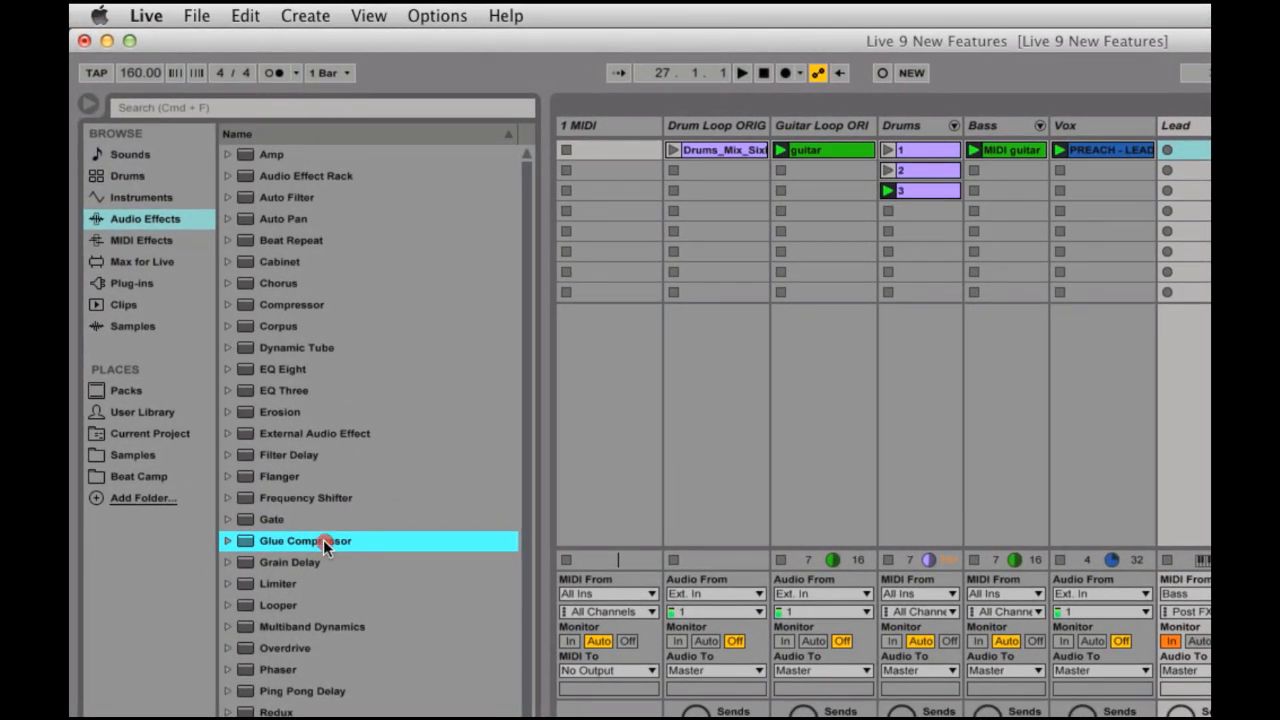
click(910, 127)
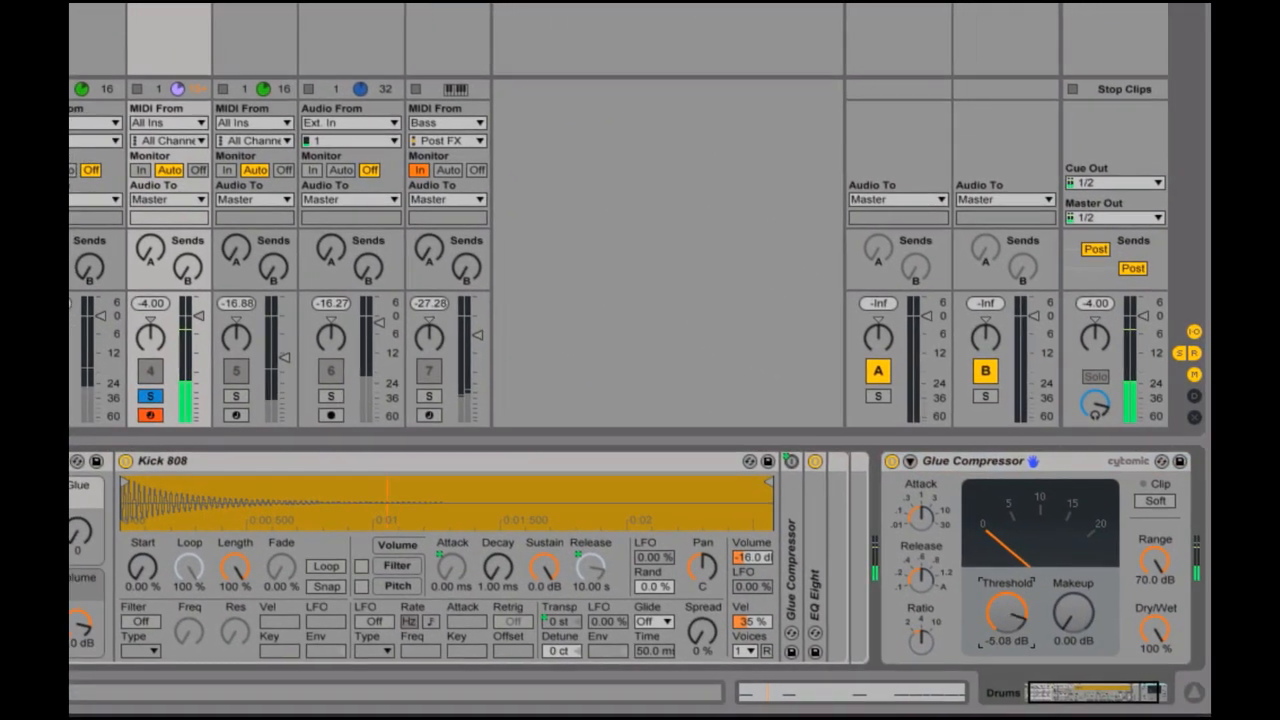
Set the Glue Compressor's threshold to -28.3 dB and makeup to 11.7 dB, and lower the Drums track's volume
drag(998, 607, 1070, 582)
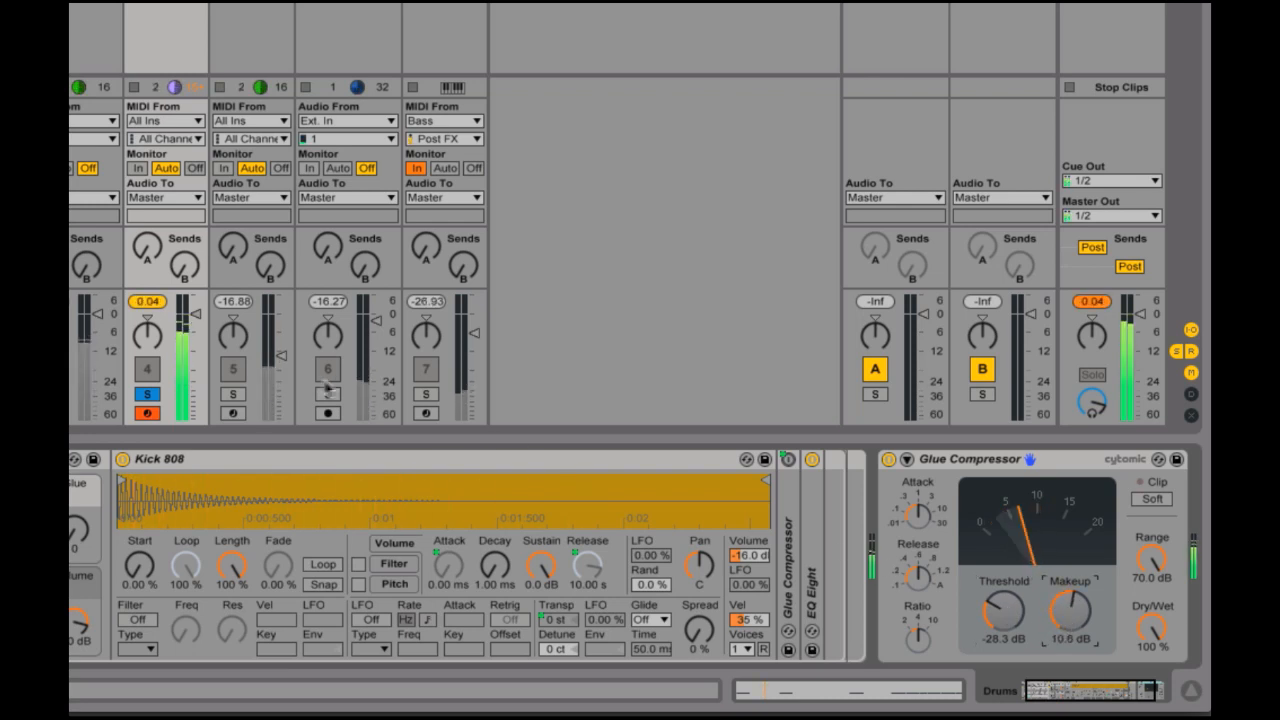
drag(196, 315, 196, 339)
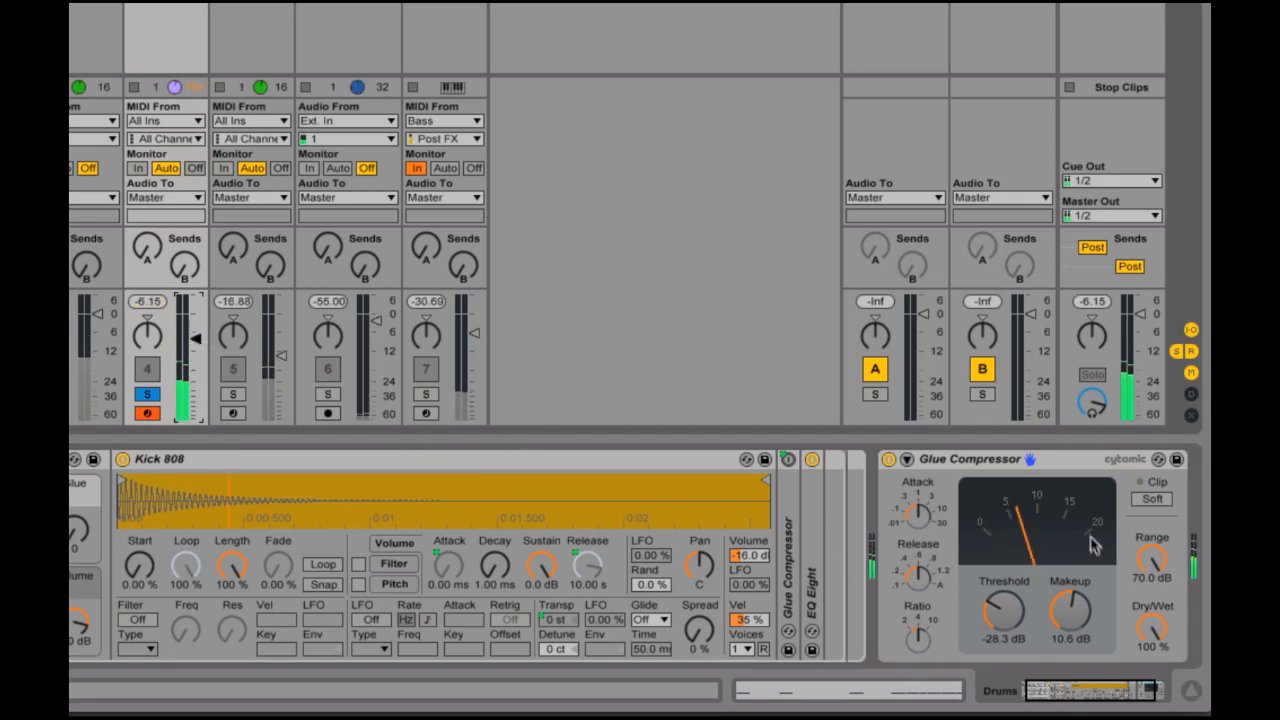
drag(1070, 610, 1070, 600)
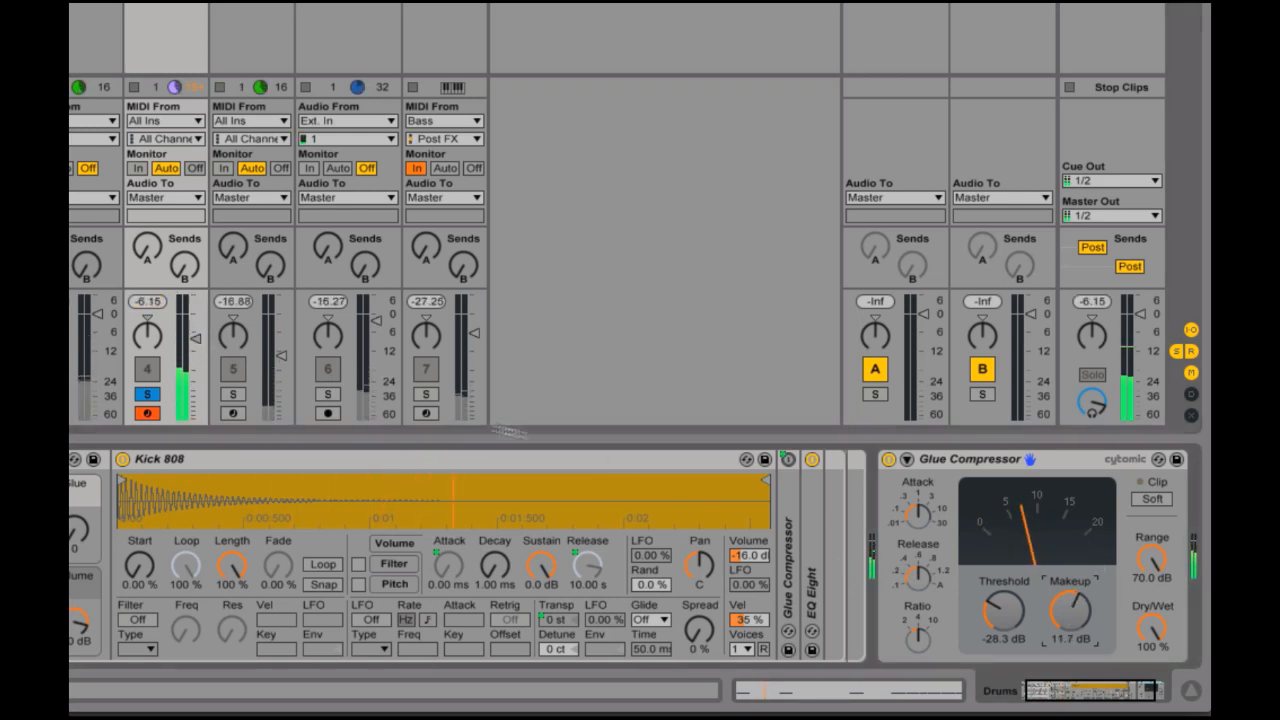
click(196, 338)
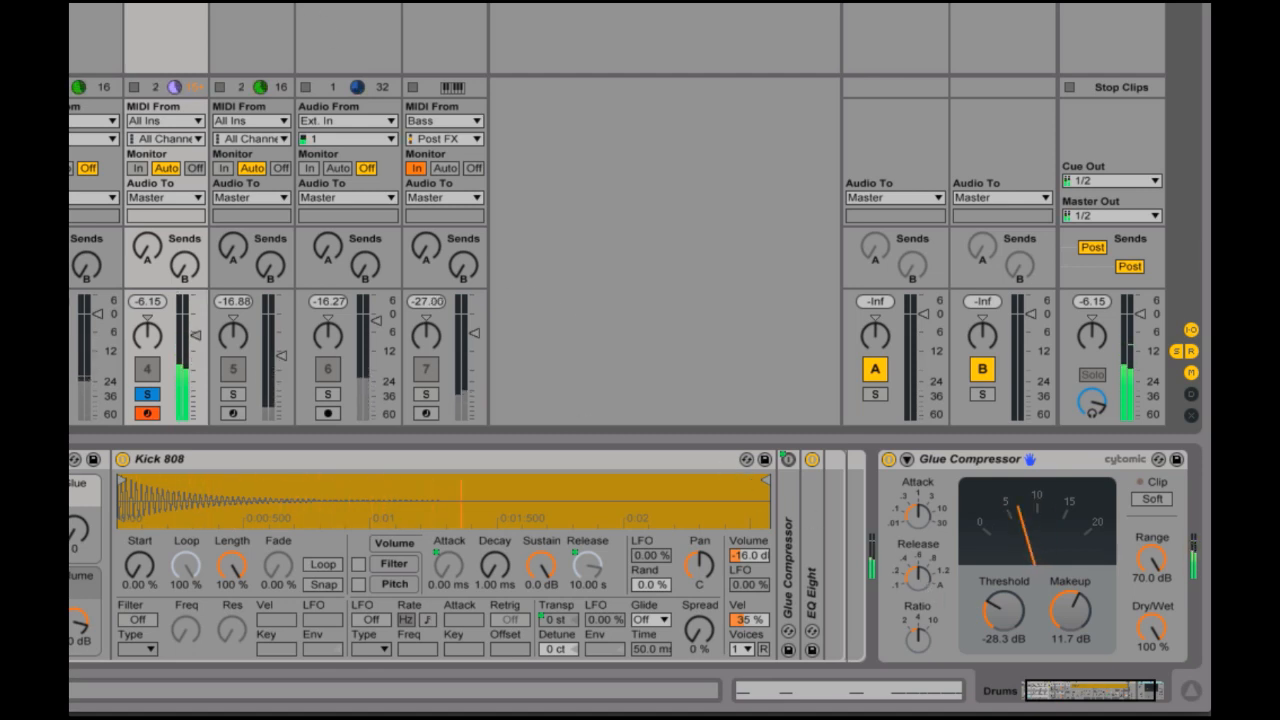
Lower the kick chain's volume within the Drums track, and set the Glue Compressor's threshold to -21.3 dB and makeup to 14.1 dB
click(199, 4)
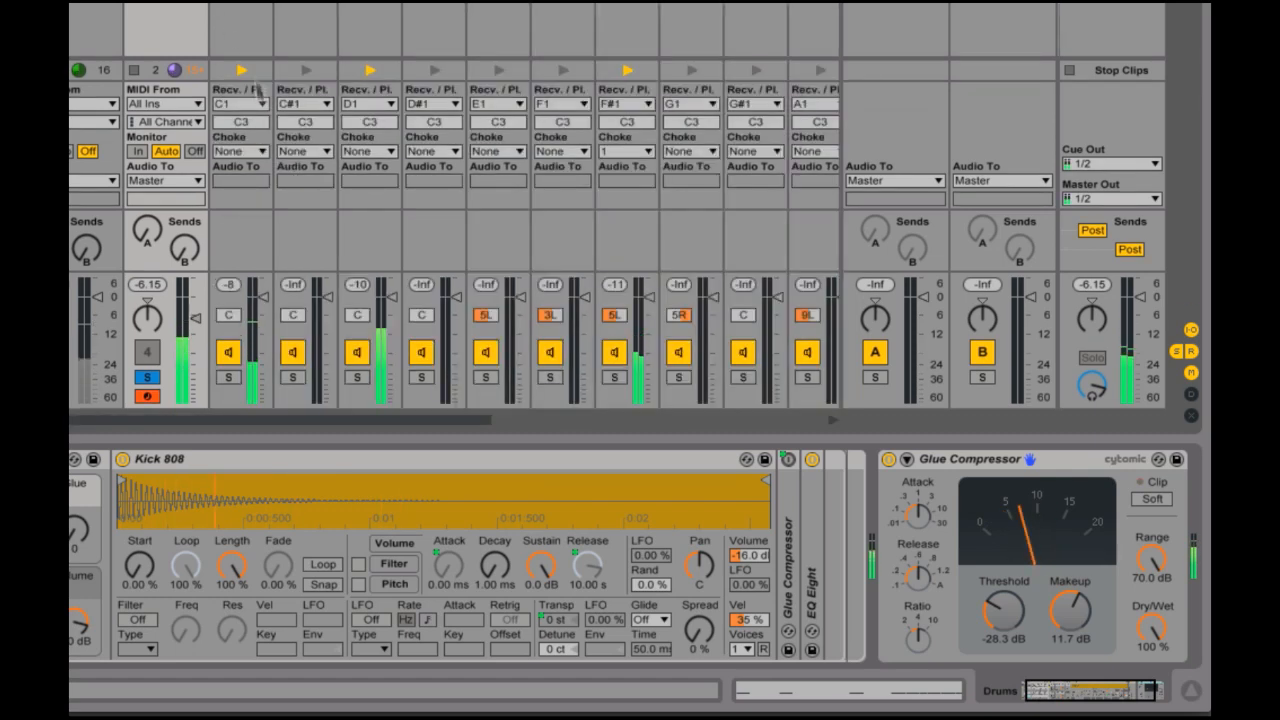
click(263, 319)
drag(1003, 610, 1003, 580)
drag(1070, 610, 1070, 598)
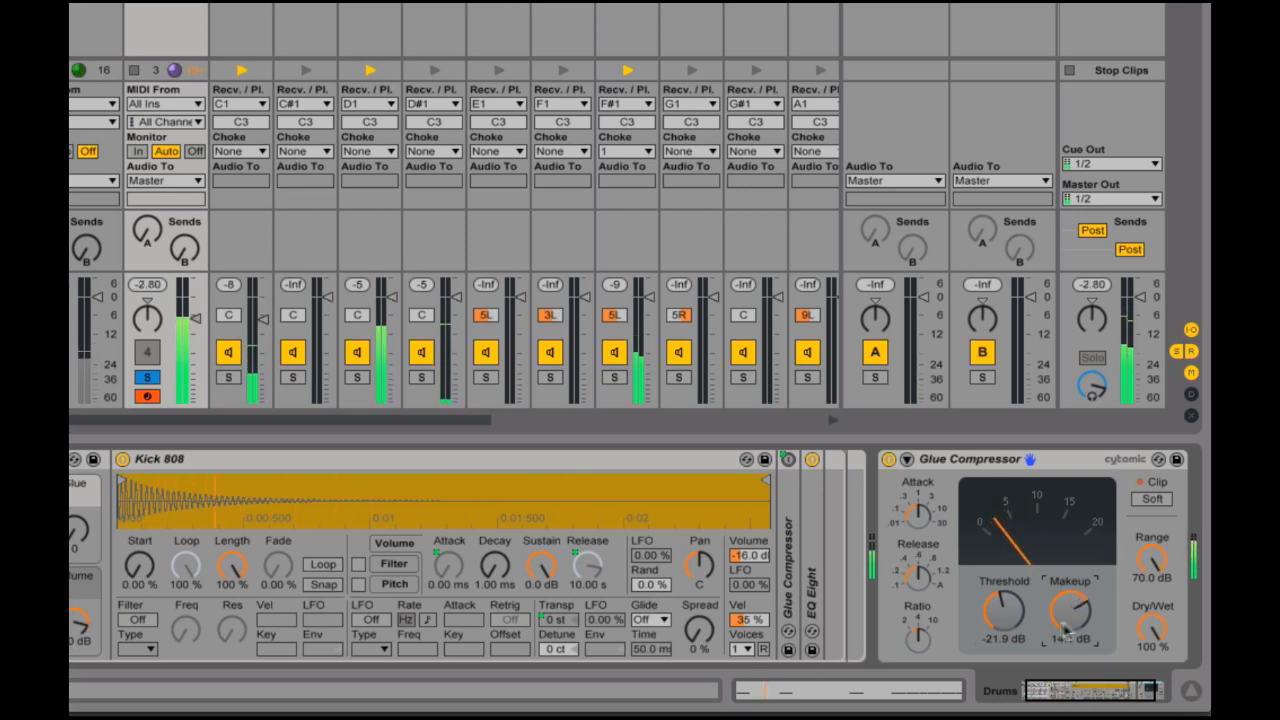
drag(1008, 613, 1008, 609)
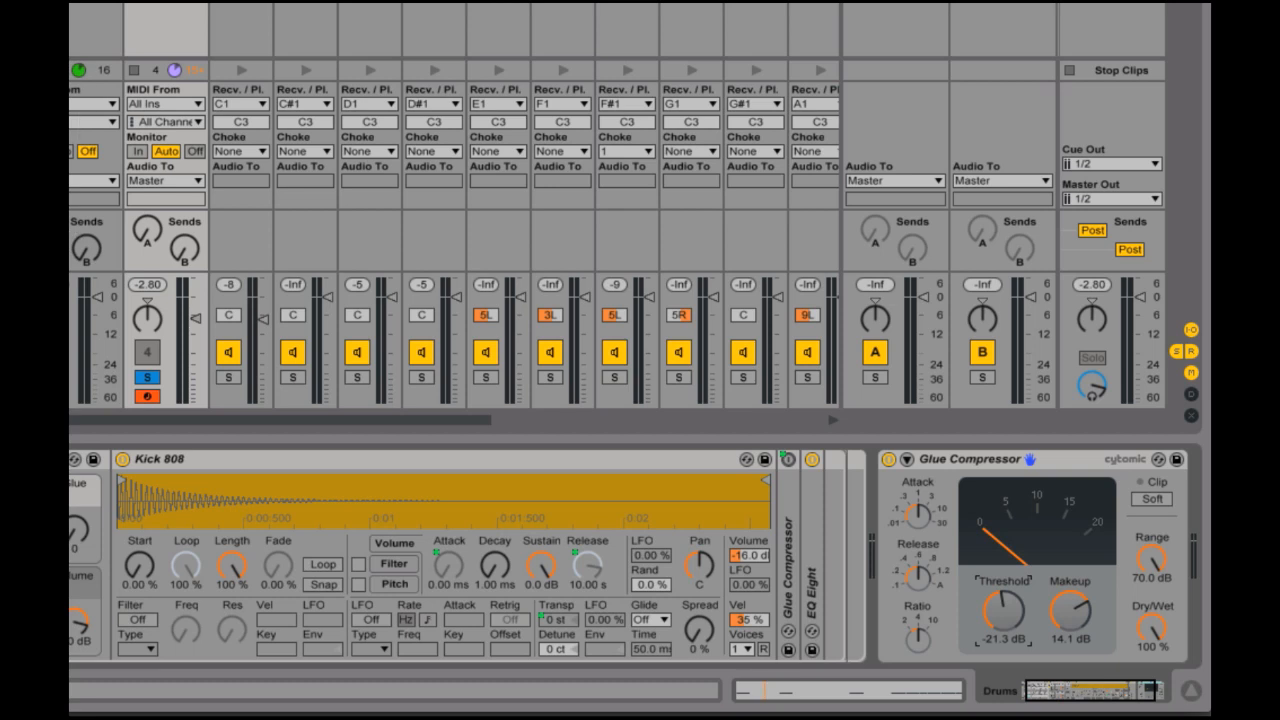
click(198, 5)
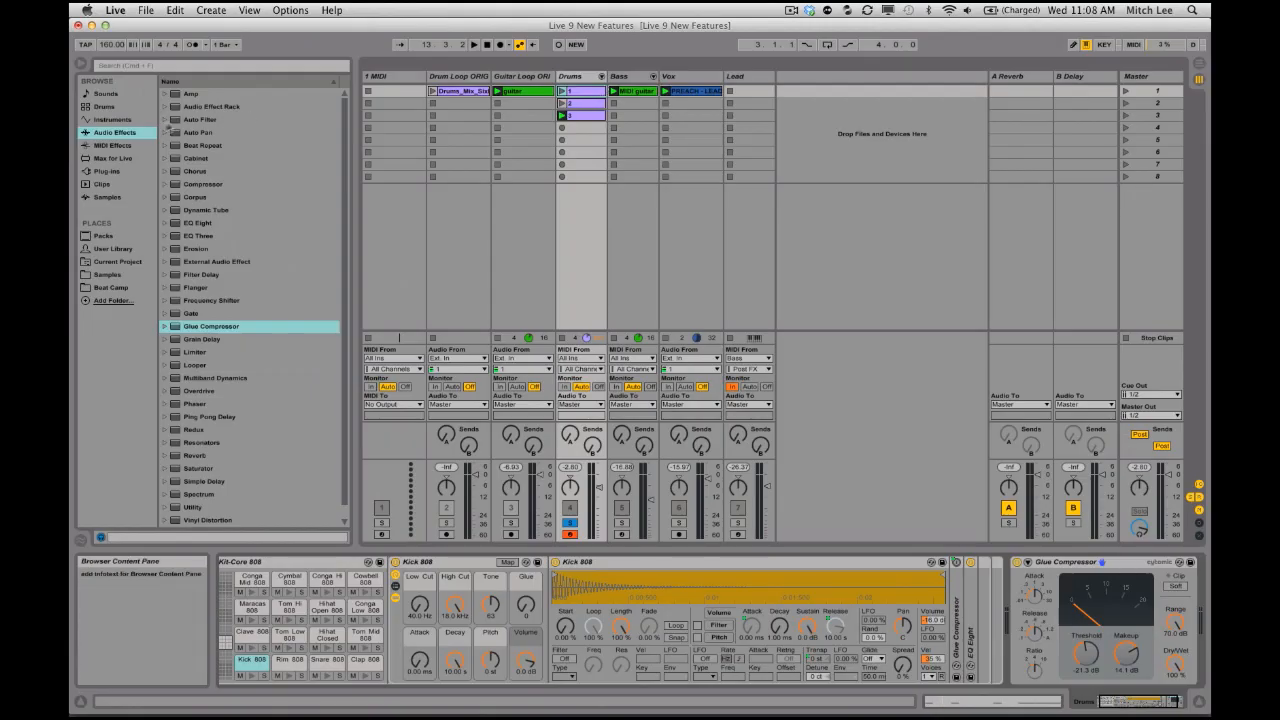
Locate Convolution Reverb Pro in the Max Audio Effect folder of the Max for Live devices
click(112, 158)
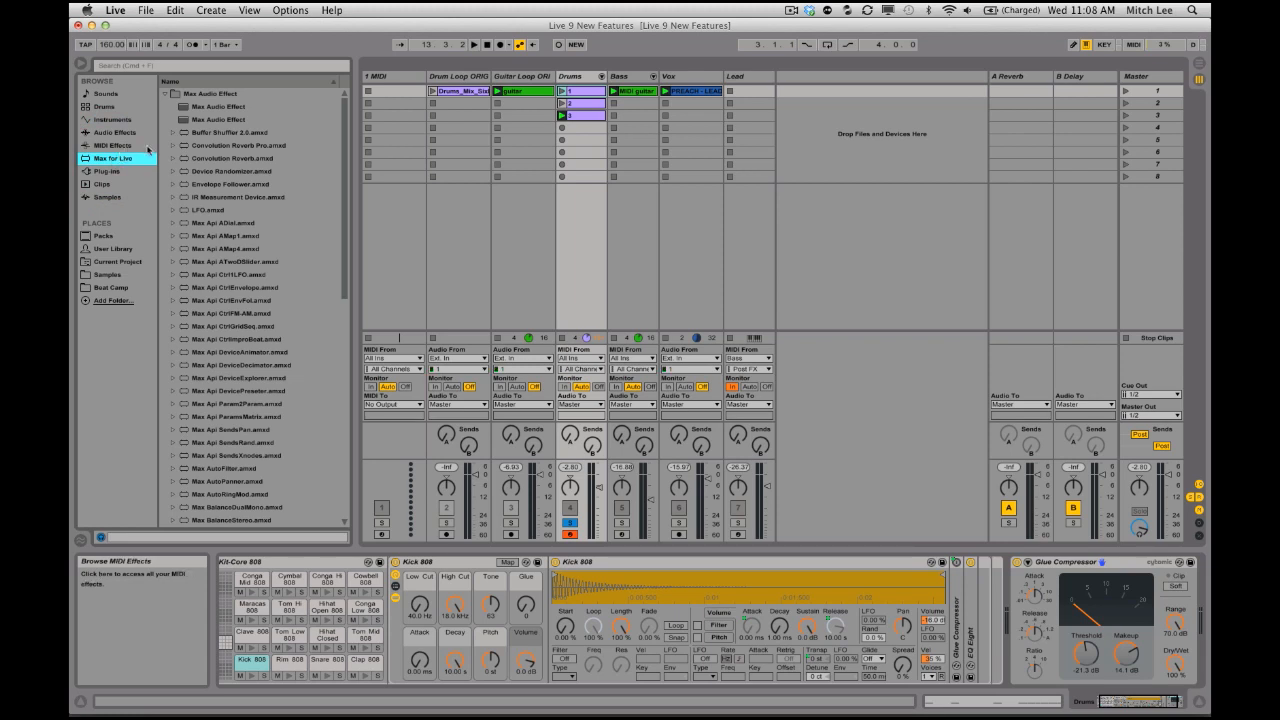
click(166, 94)
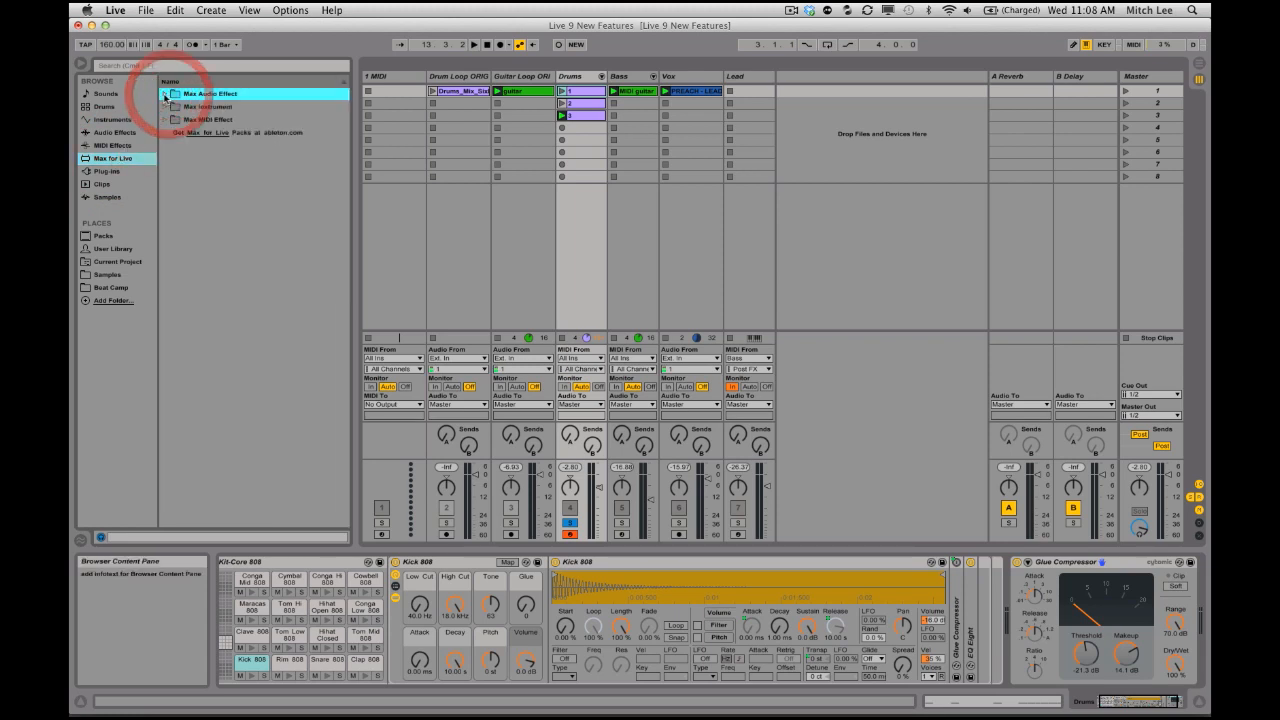
click(165, 95)
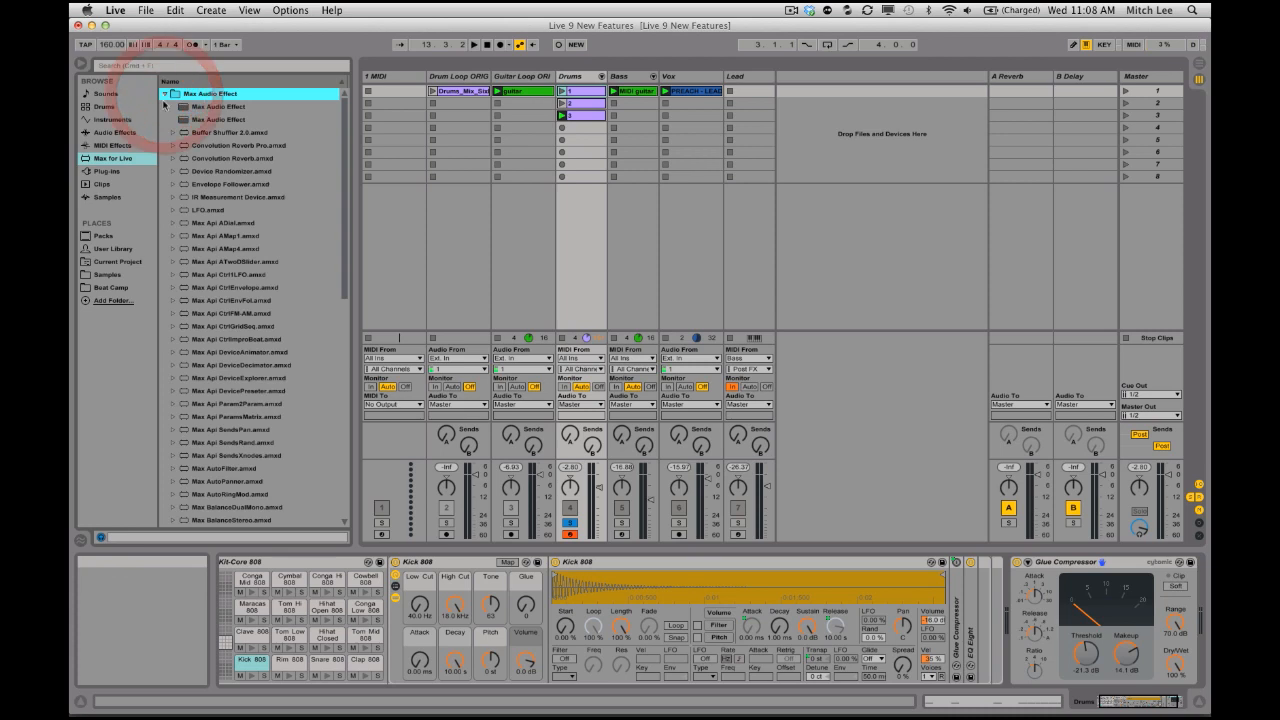
click(216, 147)
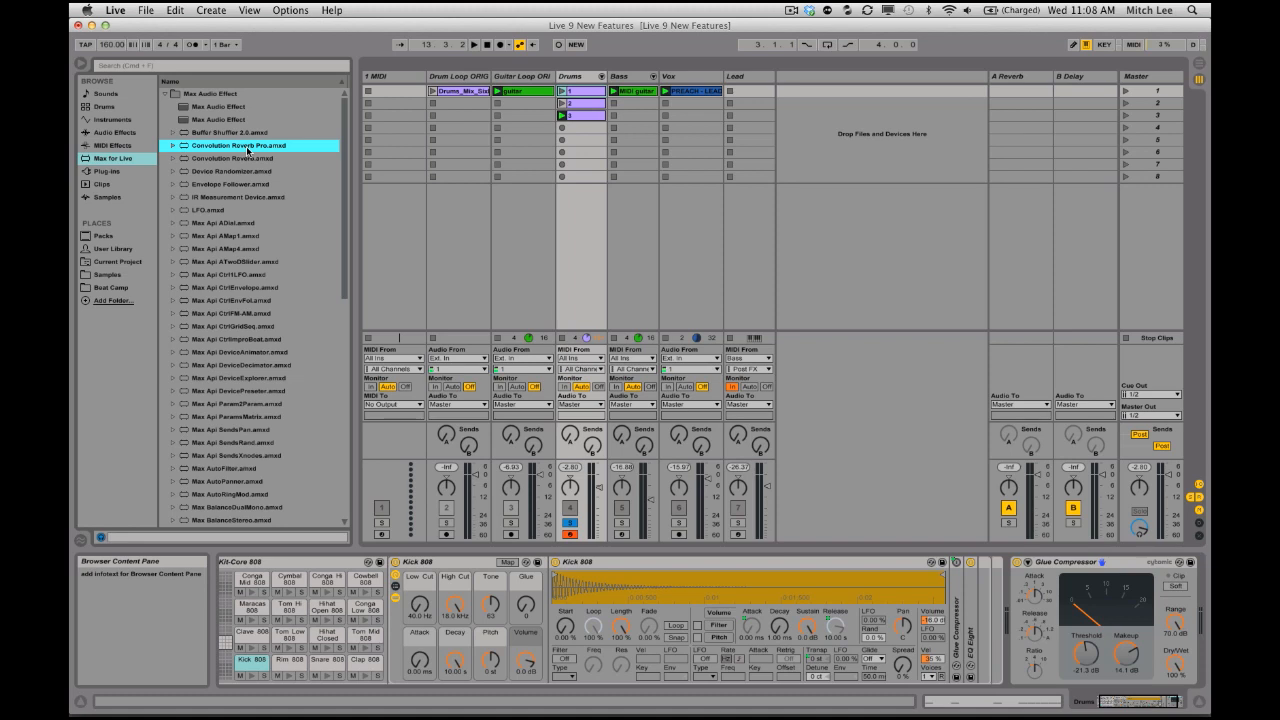
Show the Kit-Core 808 rack's chain list and return chains, and add Convolution Reverb Pro as a return chain
click(579, 80)
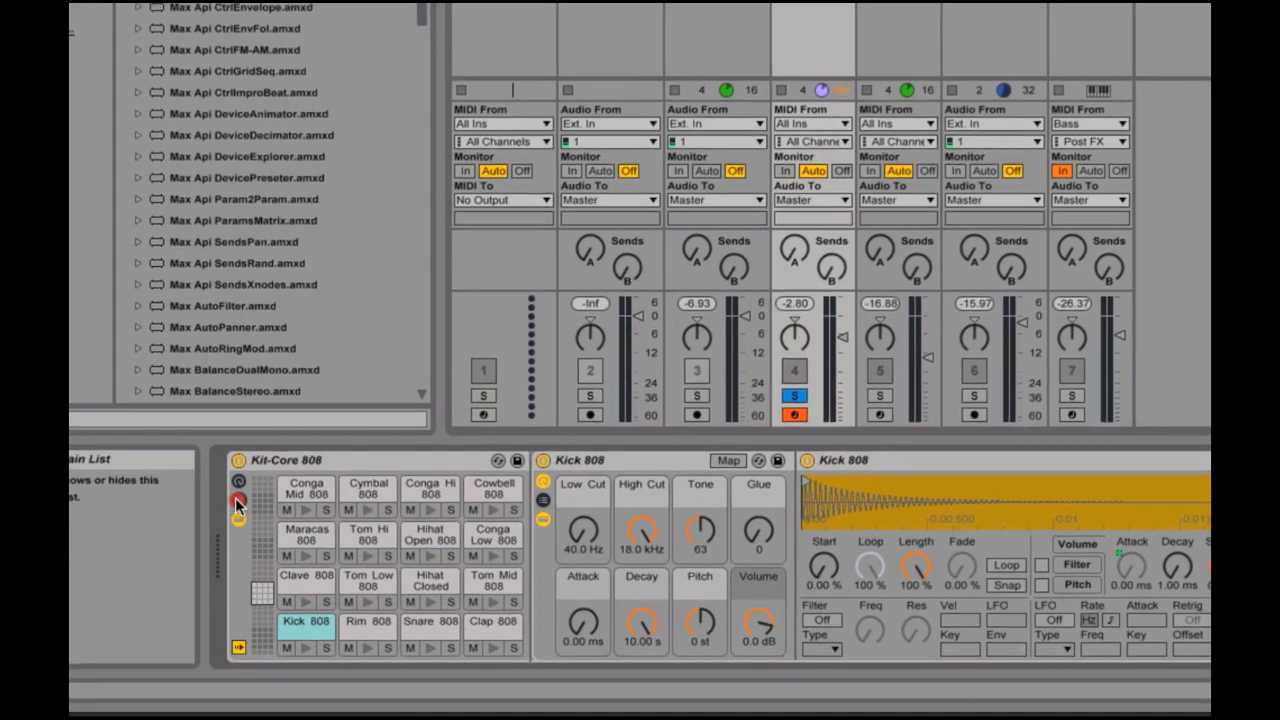
click(236, 541)
click(237, 613)
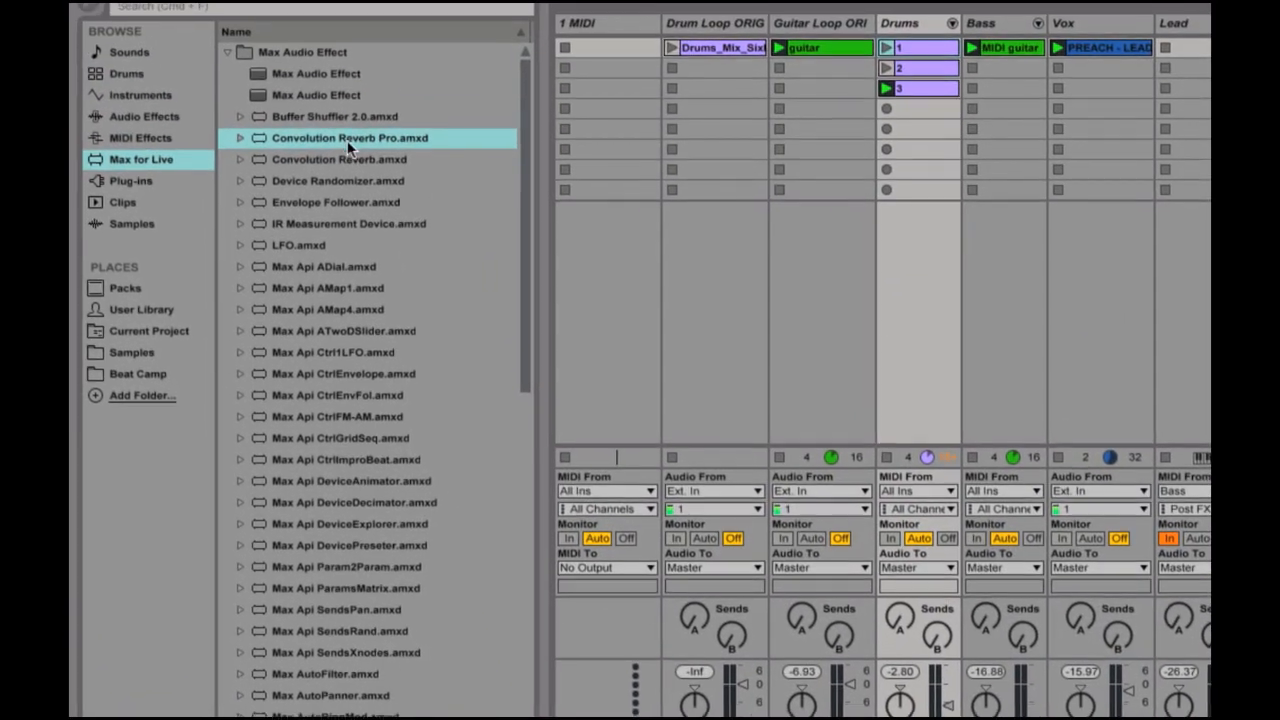
drag(333, 82, 725, 616)
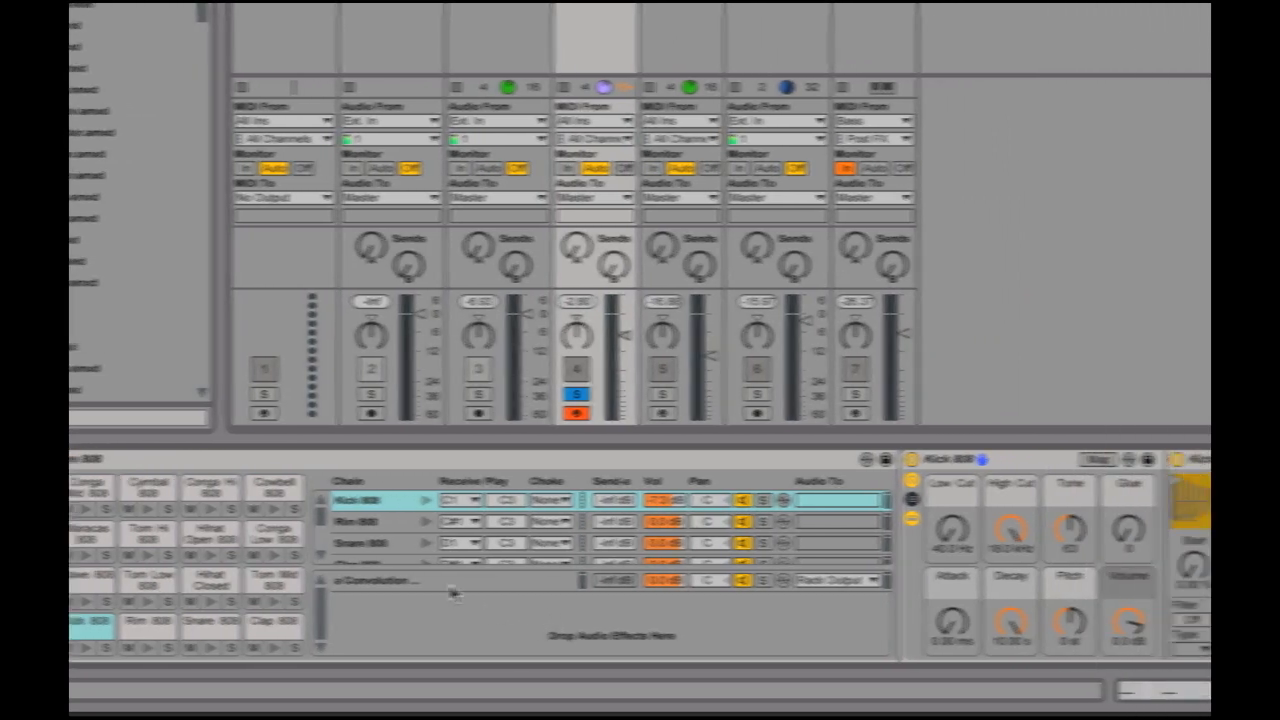
click(670, 584)
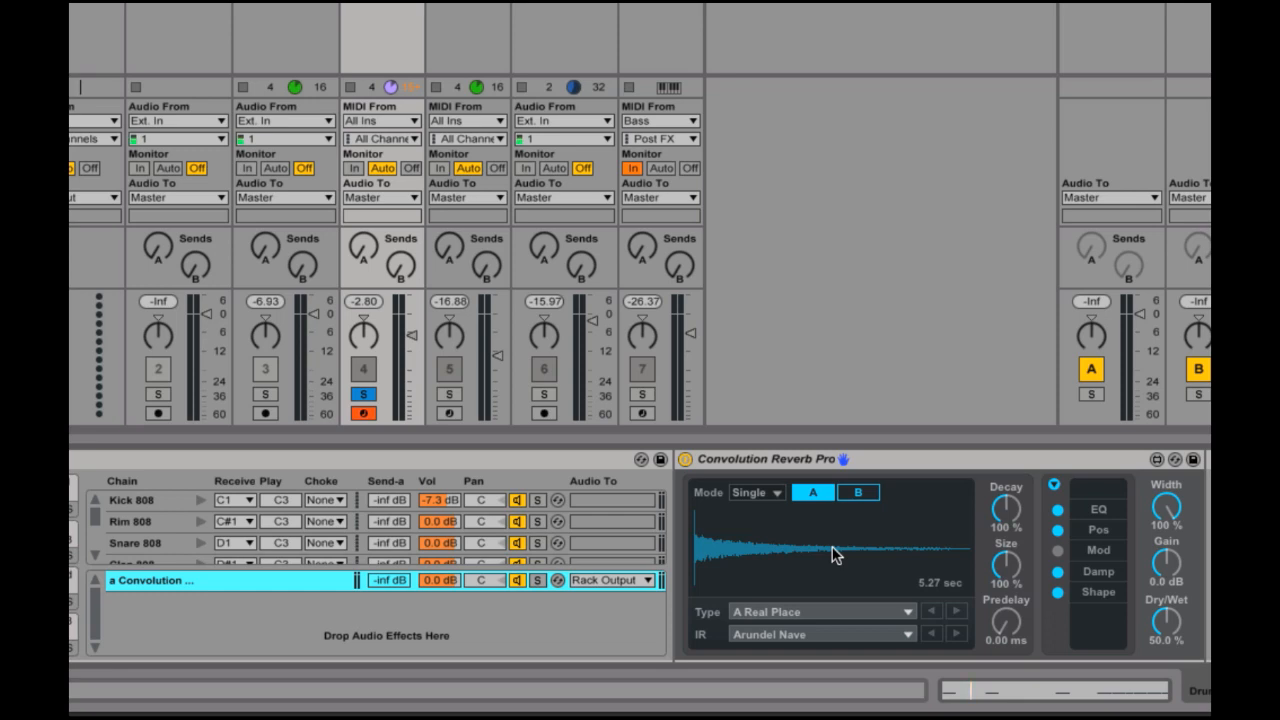
Review the Convolution Reverb Pro's types and impulse responses, and set the type to Plates with the Swede Plate 4.0s impulse response
click(797, 612)
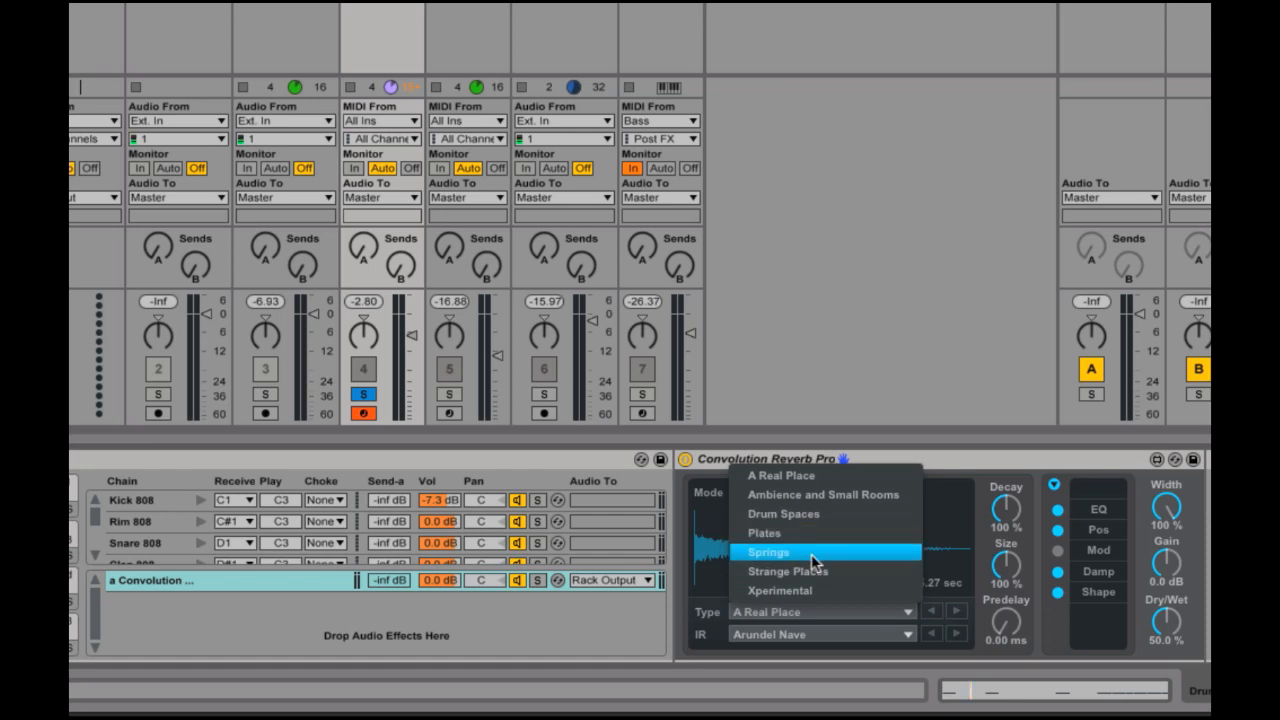
click(776, 634)
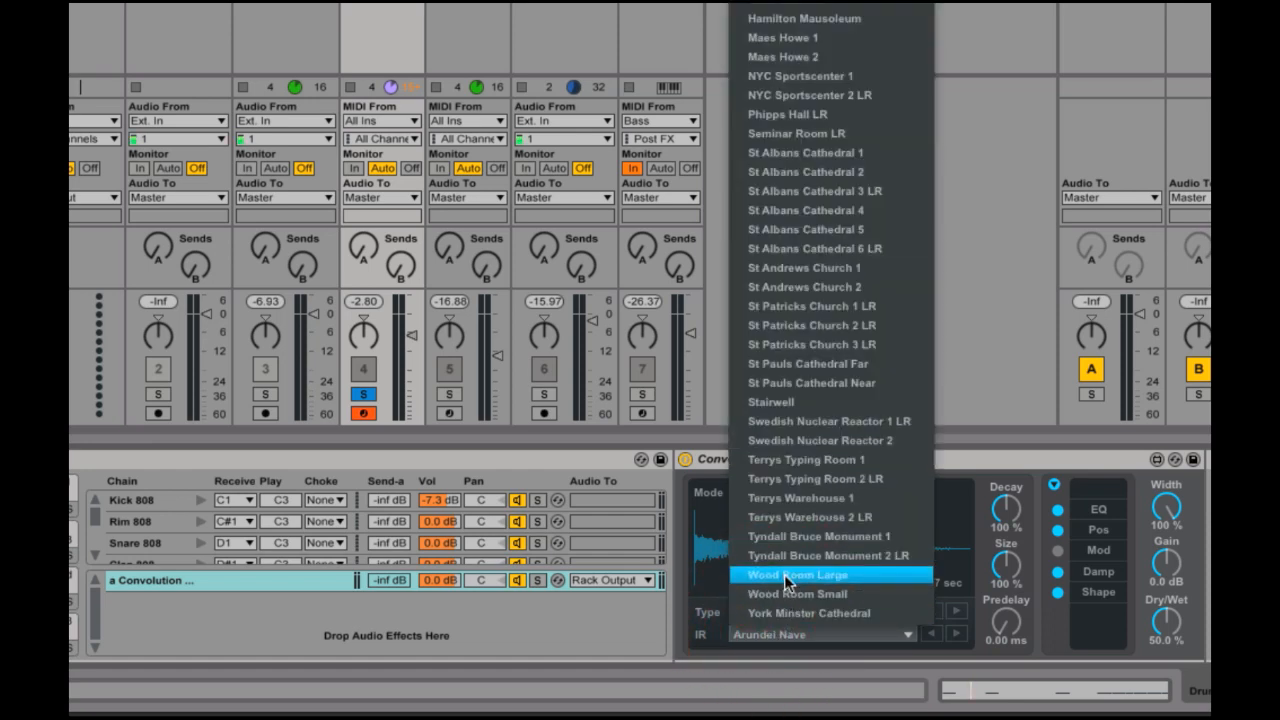
click(697, 636)
click(766, 612)
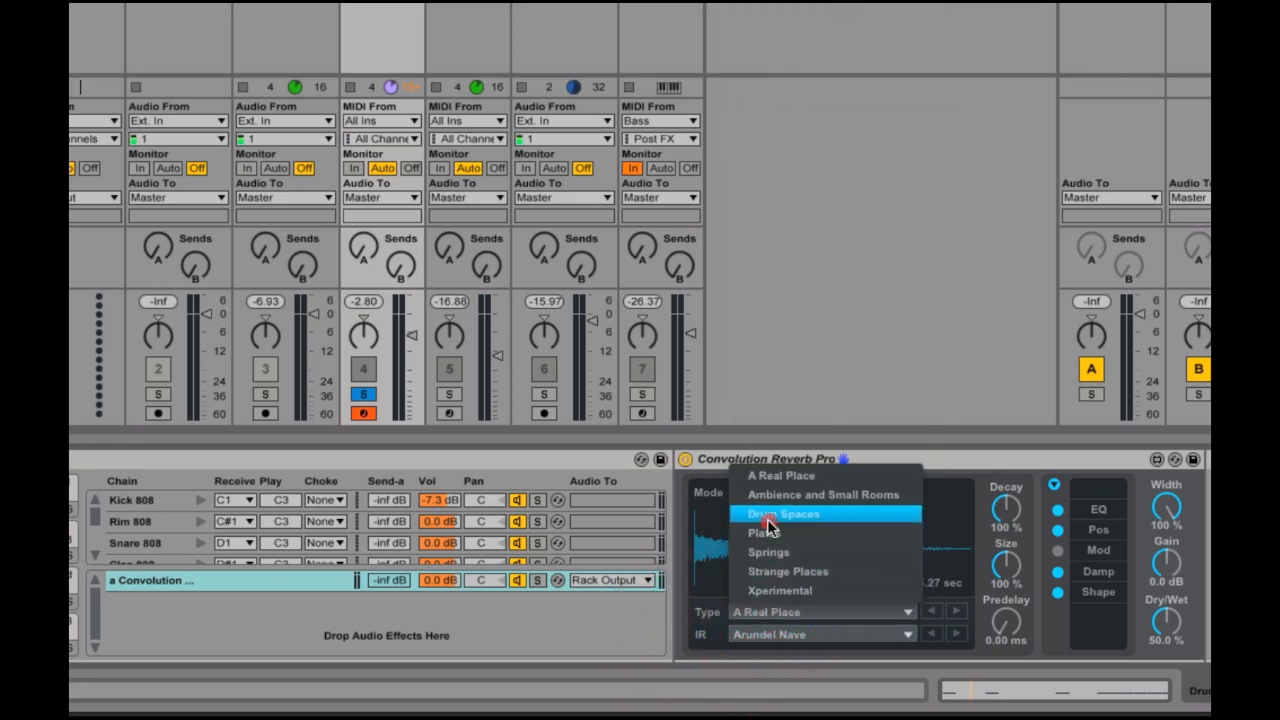
click(788, 538)
click(790, 634)
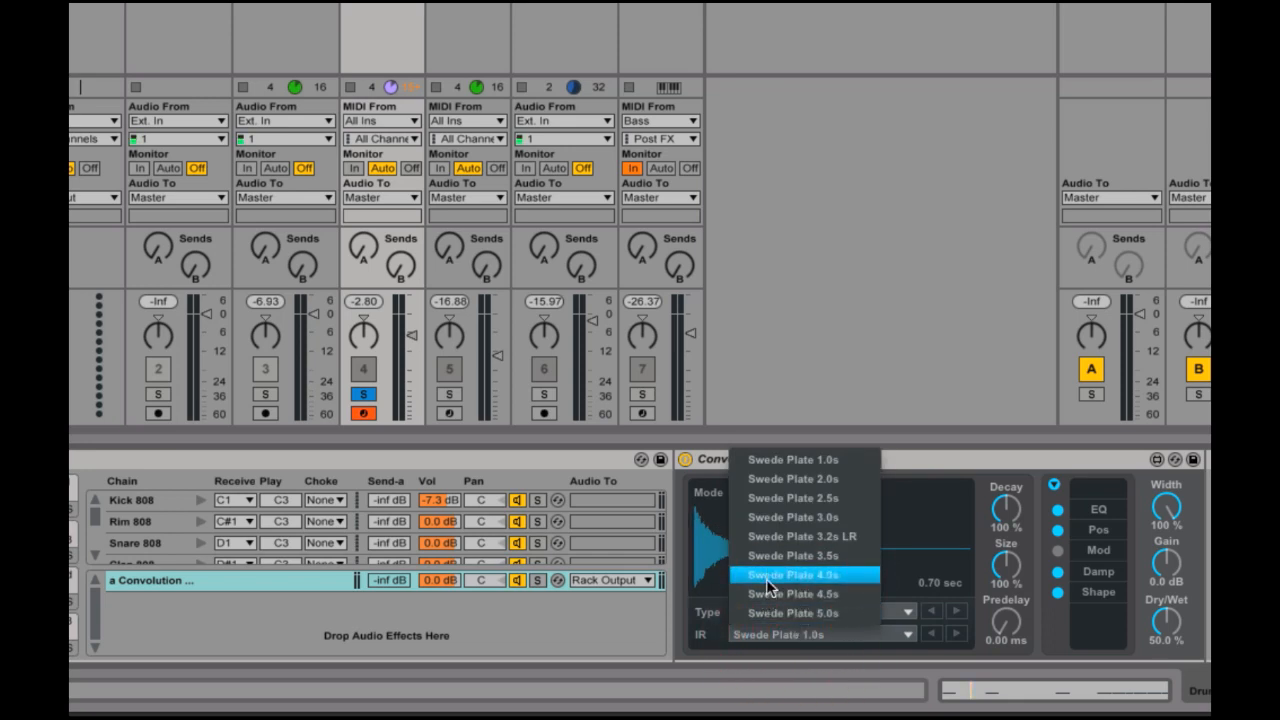
click(766, 575)
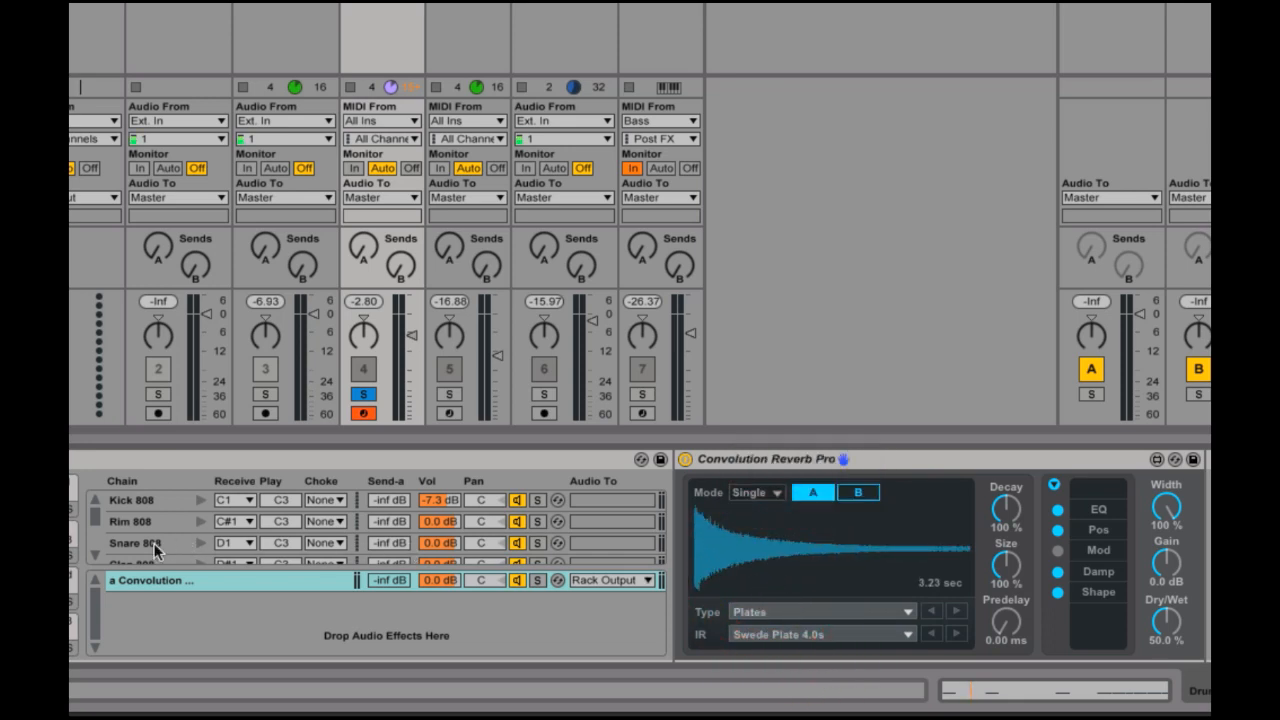
During playback, set the reverb send to -11.0 dB on the Snare 808 chain and -19.4 dB on the Clap 808 chain
click(155, 543)
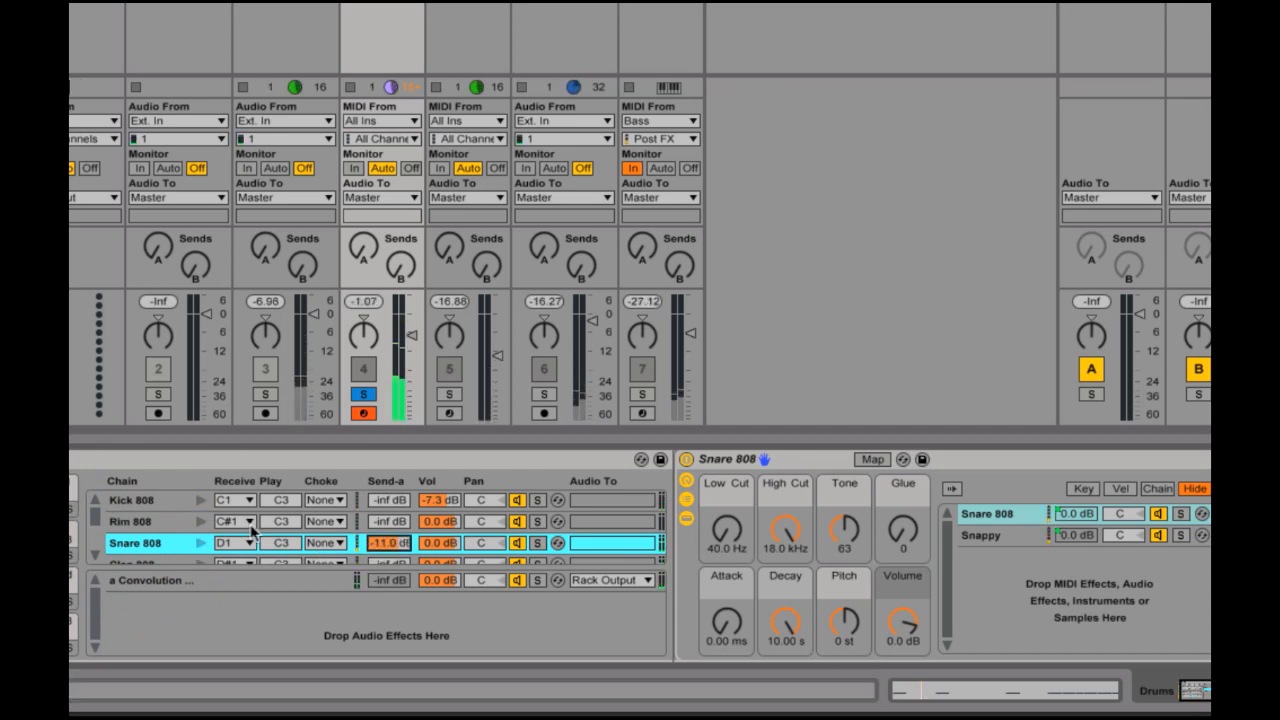
scroll(252, 510, down, 1)
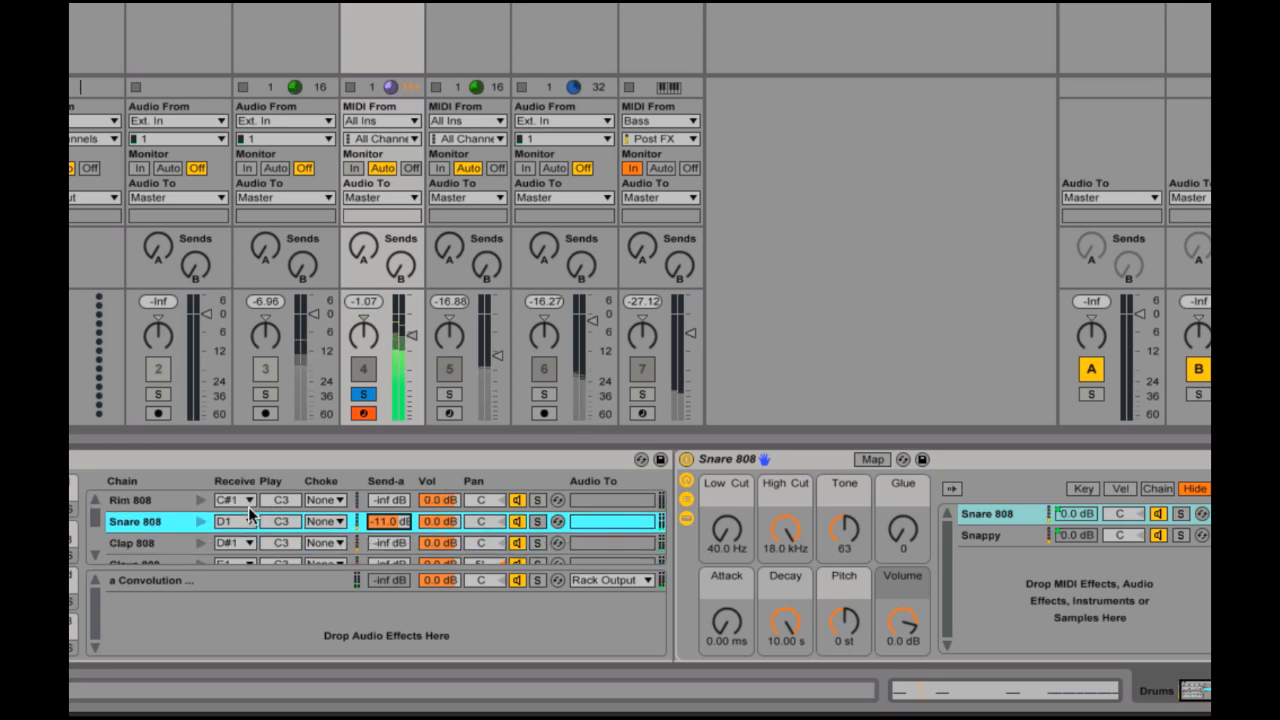
click(165, 542)
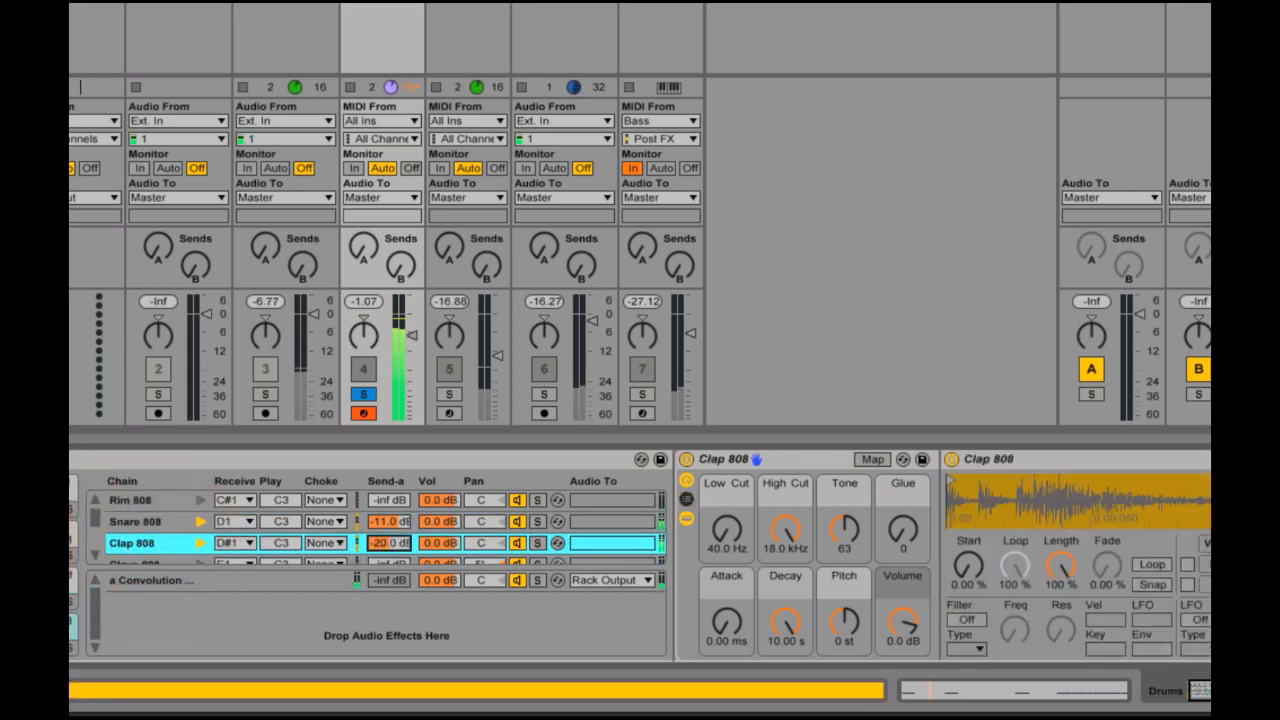
drag(385, 549, 407, 566)
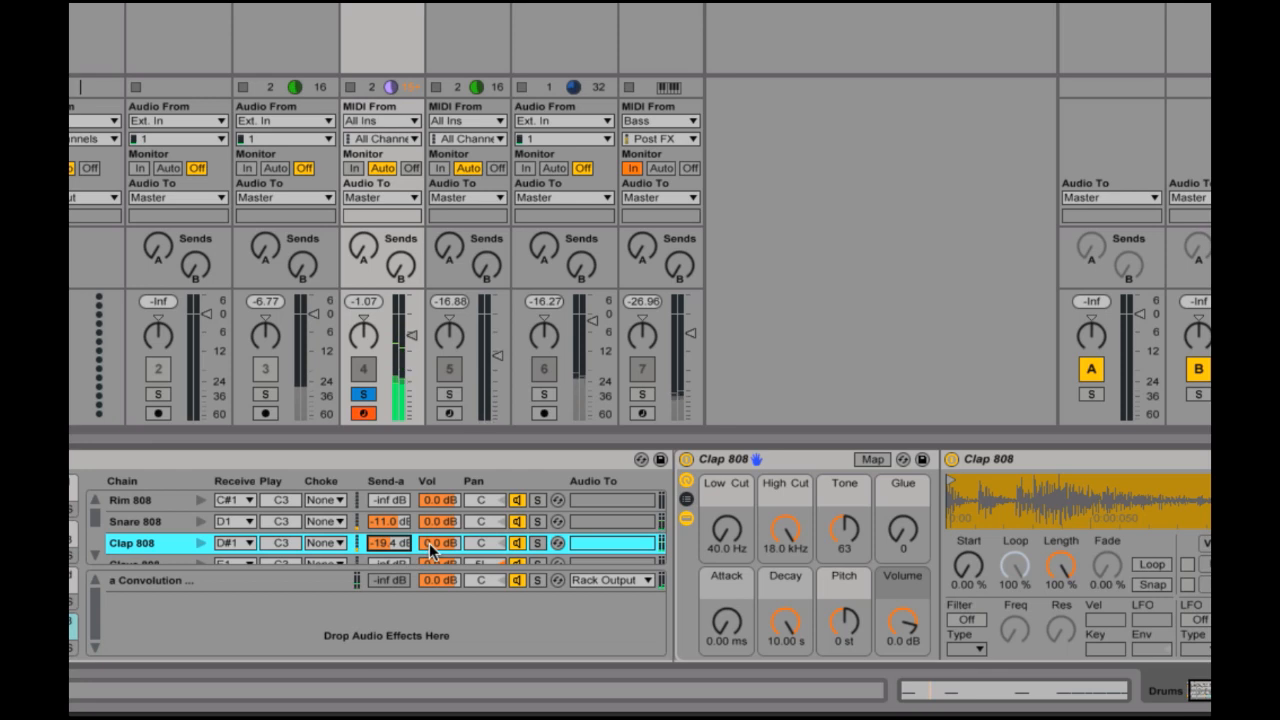
Add a Compressor at the end of the Bass track's device chain
click(196, 582)
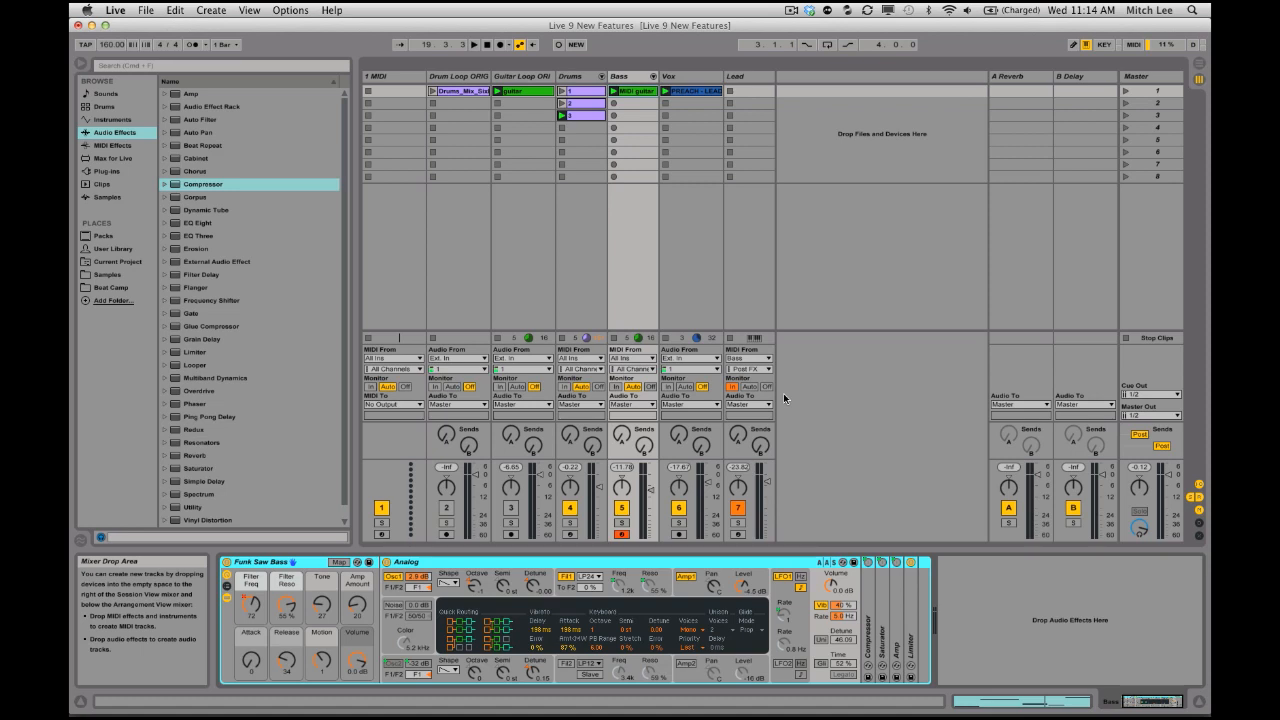
click(173, 185)
drag(1010, 575, 1014, 594)
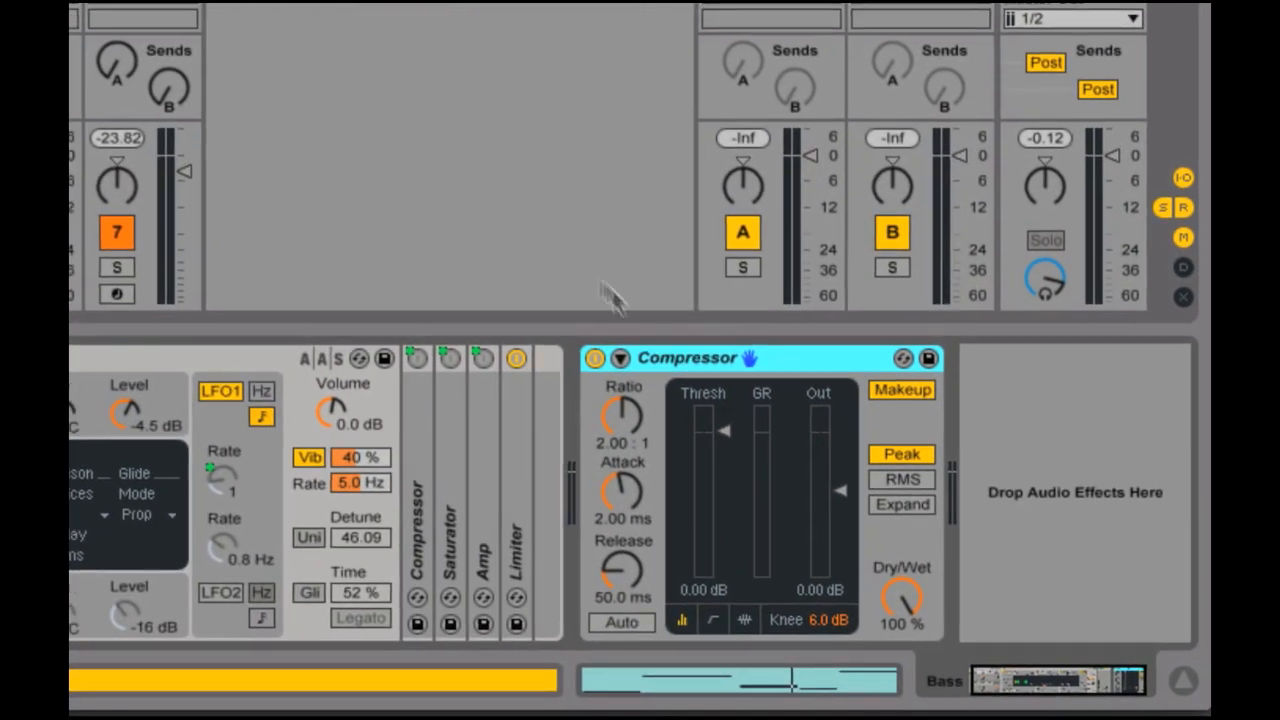
Turn on the Bass Compressor's sidechain and set its audio source to Drums at a Pre FX point
click(620, 357)
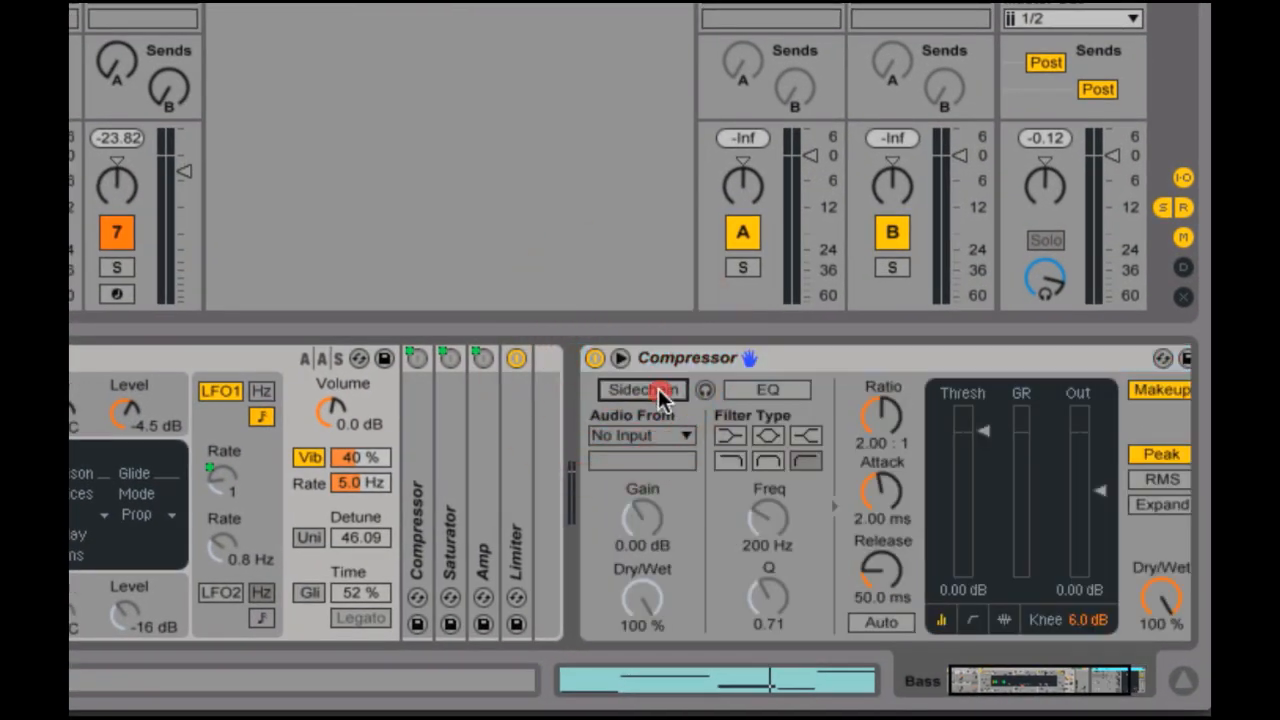
click(658, 388)
click(658, 436)
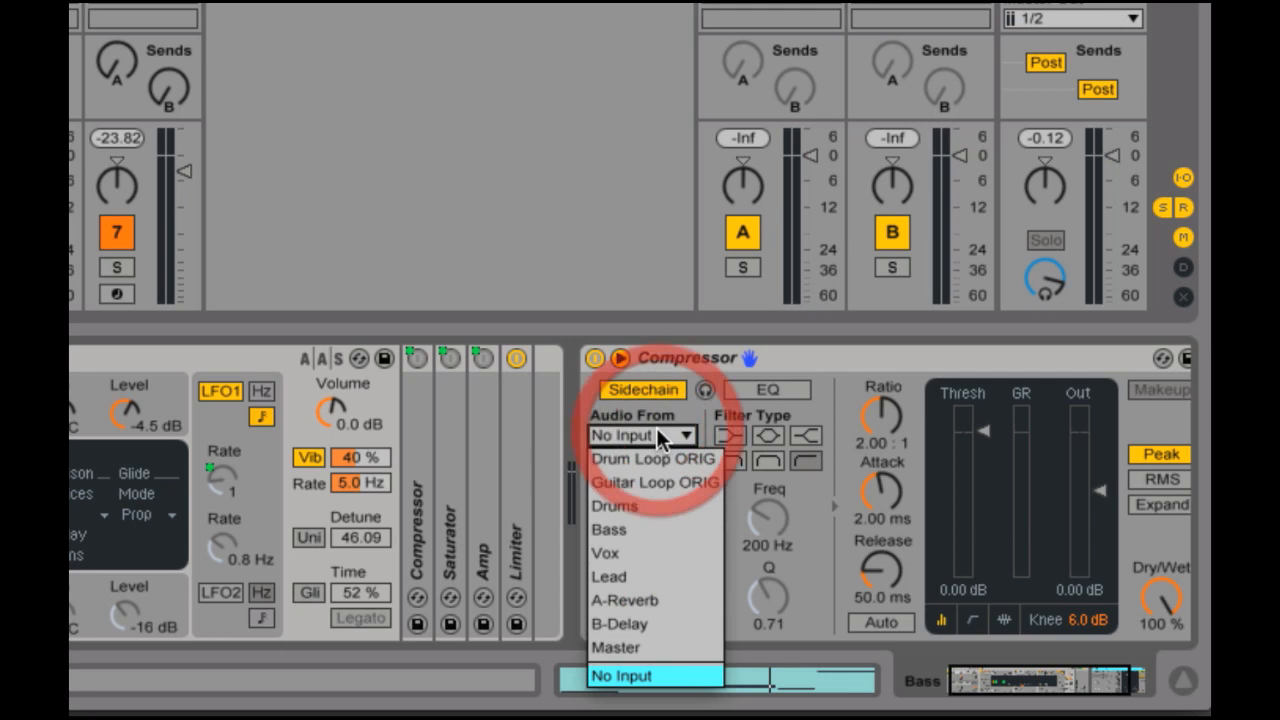
click(656, 502)
click(658, 462)
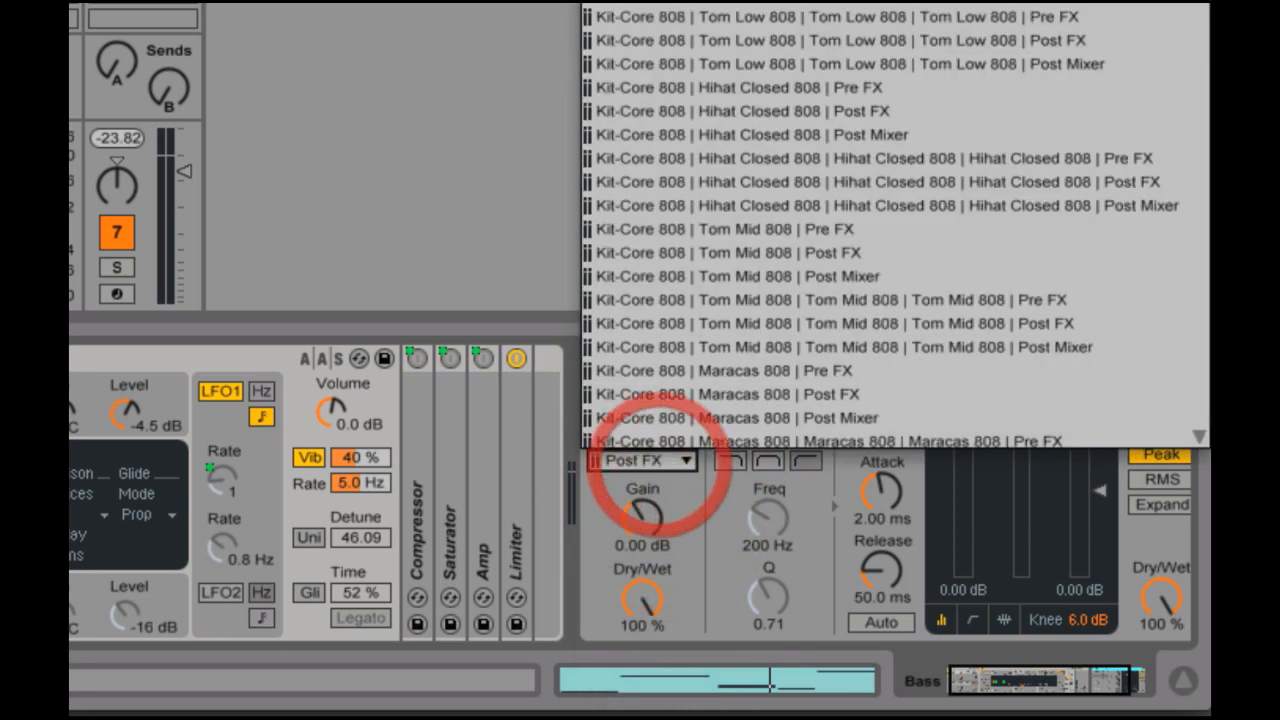
key(Escape)
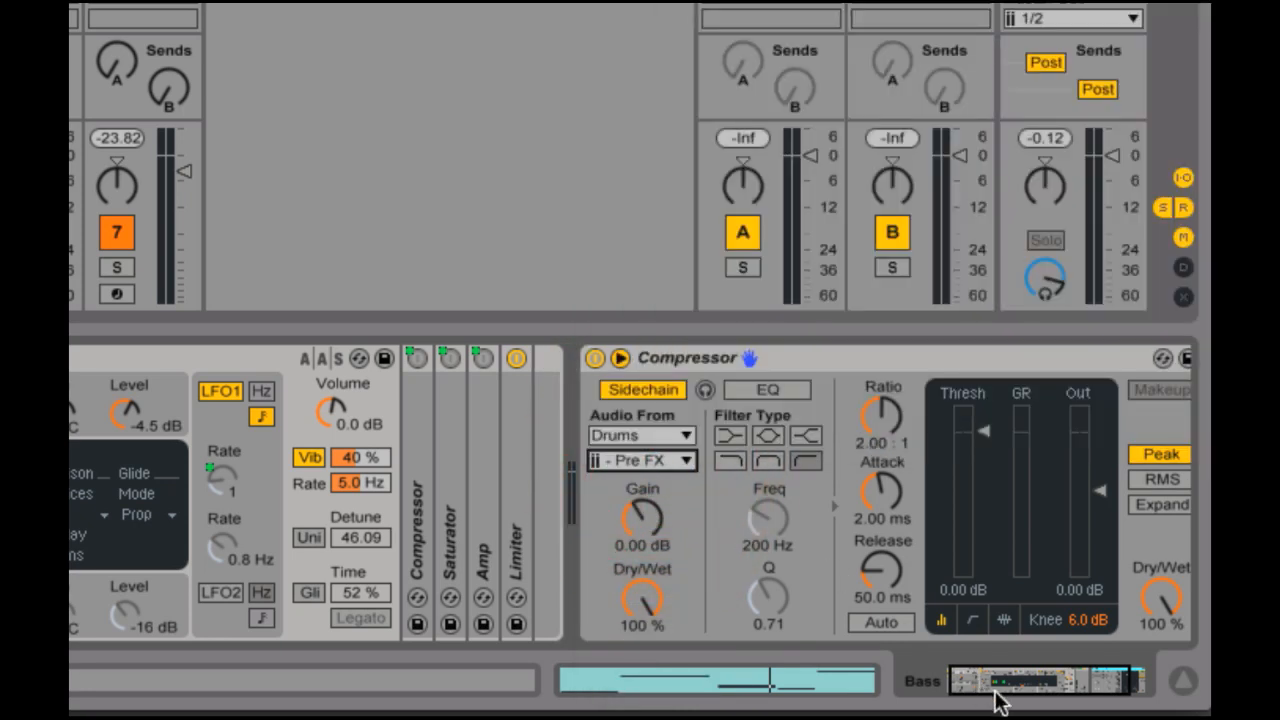
Compare the Compressor's collapsed, transfer curve and activity displays, finishing on the activity display
click(1057, 686)
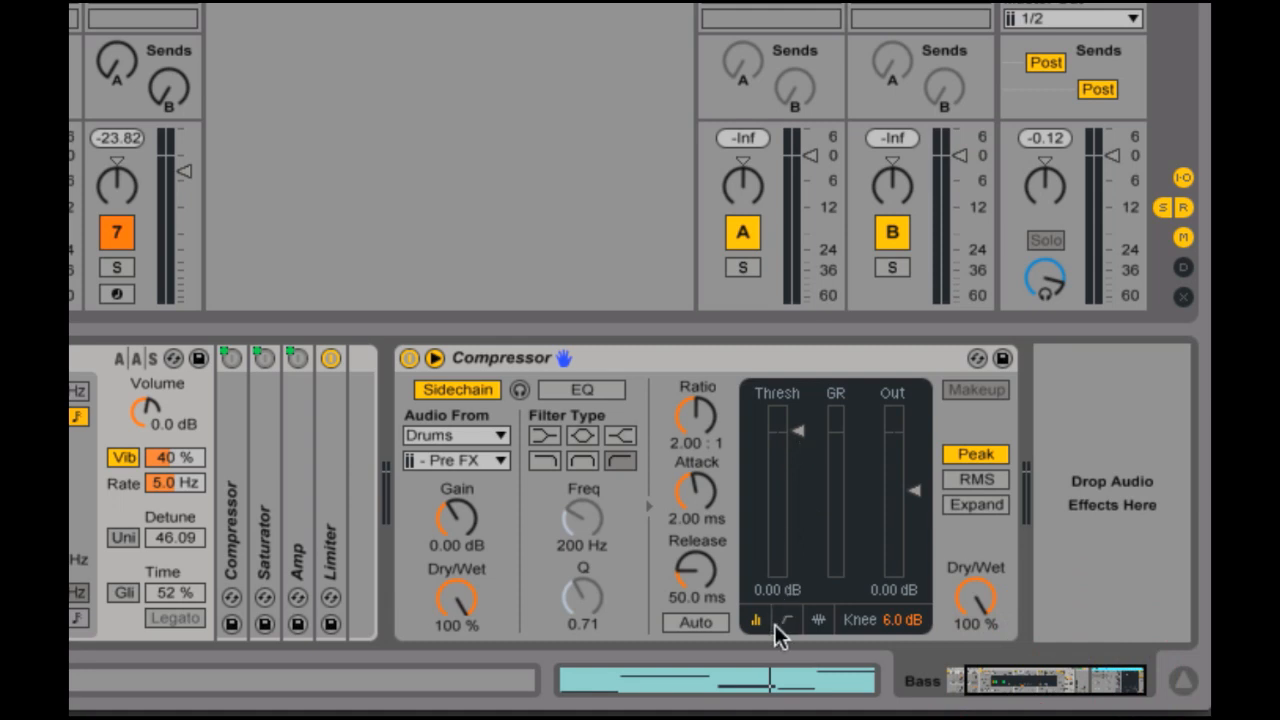
click(786, 621)
click(816, 621)
click(786, 621)
click(757, 619)
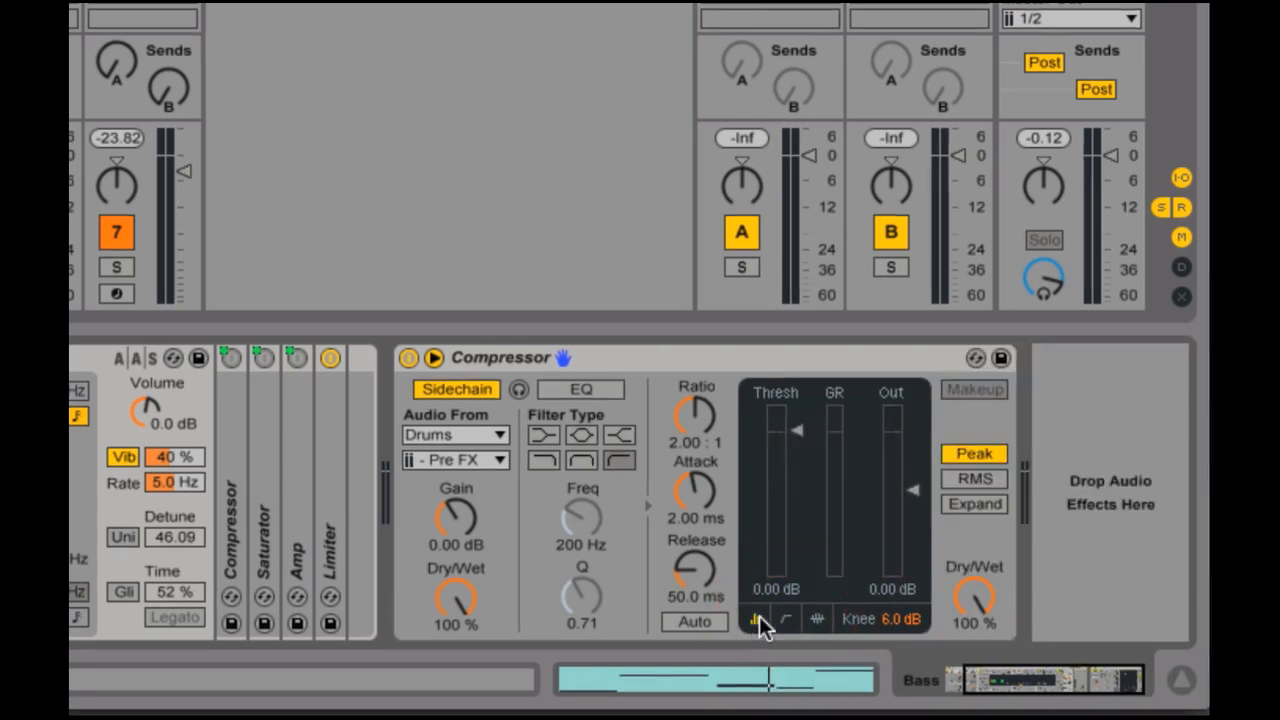
click(784, 621)
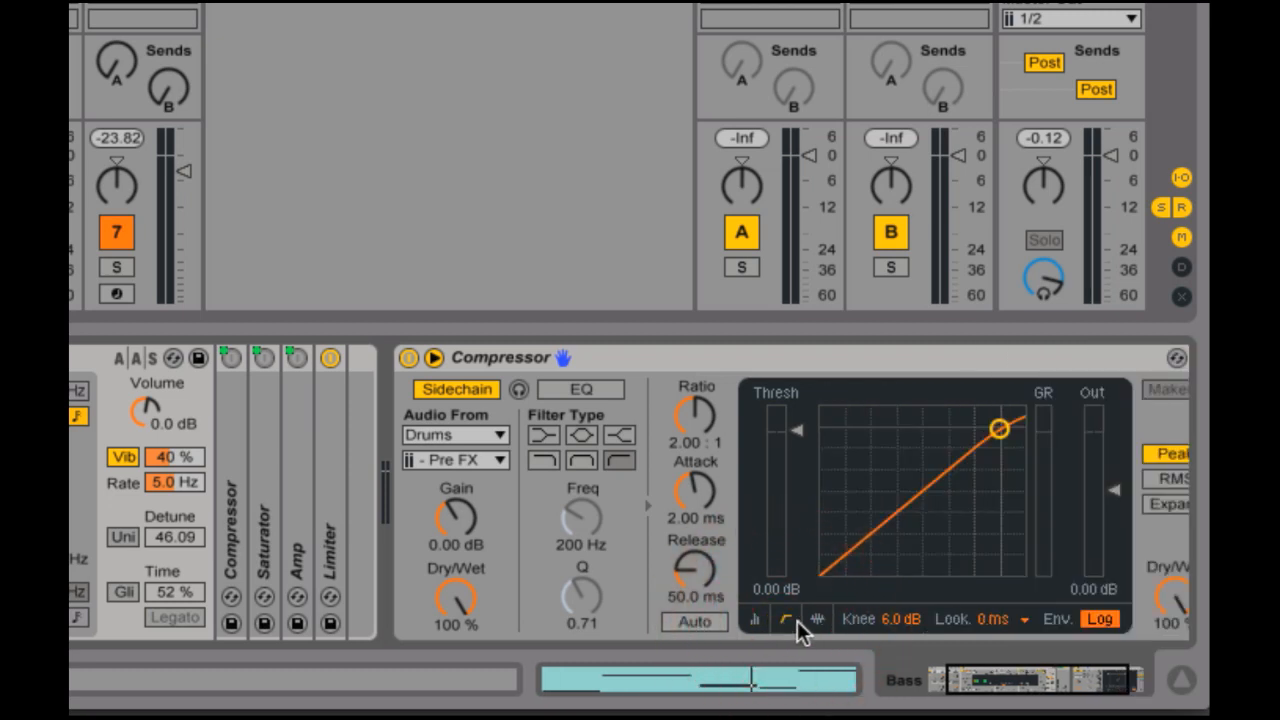
click(814, 621)
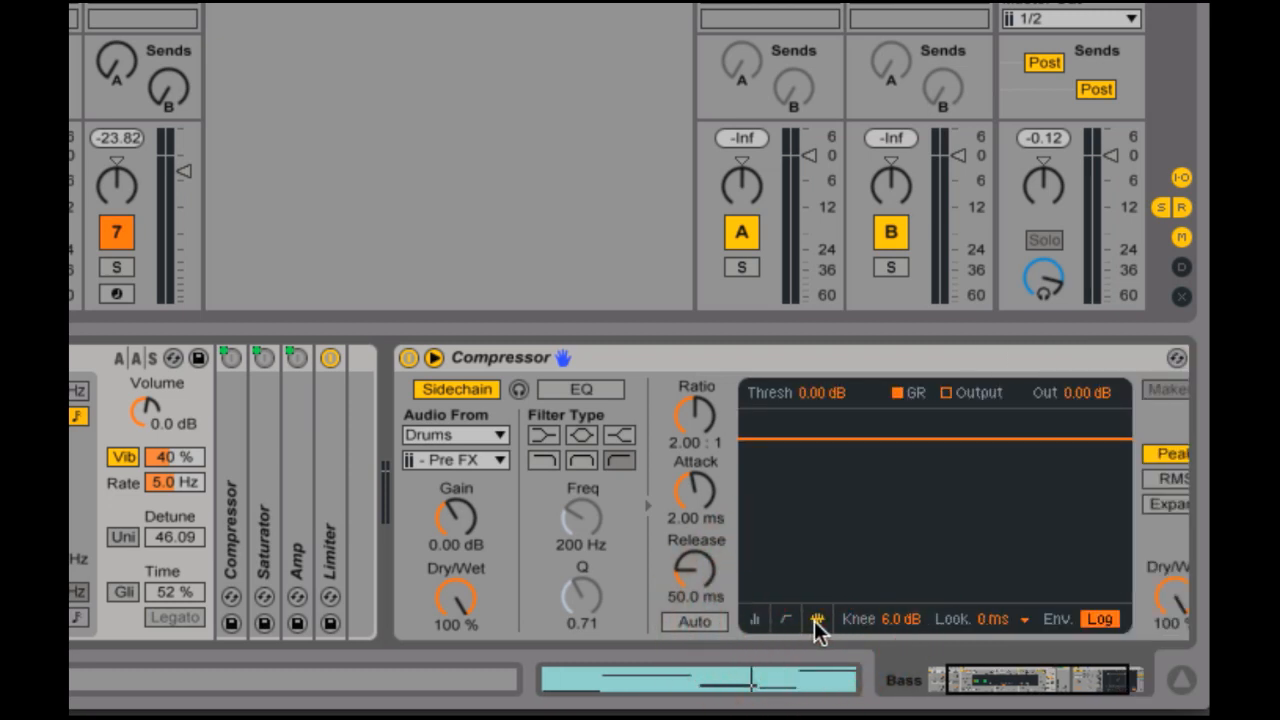
During playback, set the Bass Compressor's ratio to 4.06:1 and its threshold to -32.2 dB, and reactivate the Lead track
key(space)
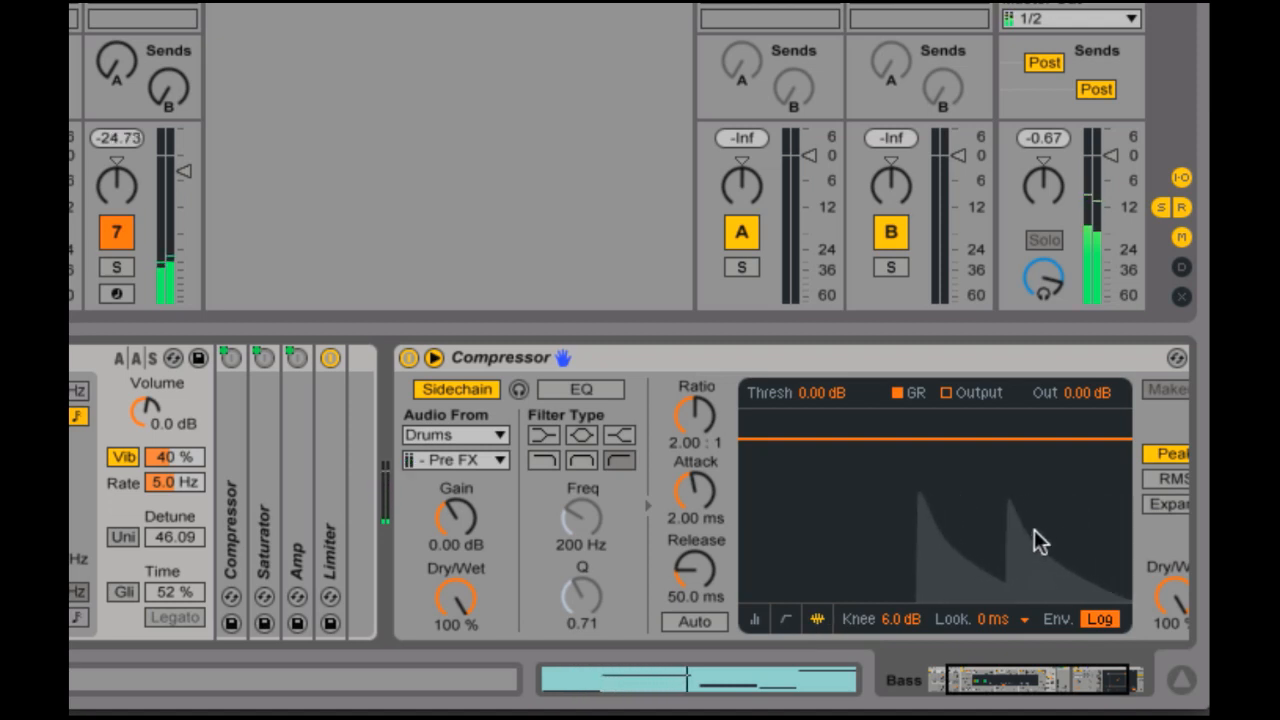
mouse_move(695, 415)
mouse_down()
mouse_move(695, 362)
mouse_move(701, 415)
mouse_up()
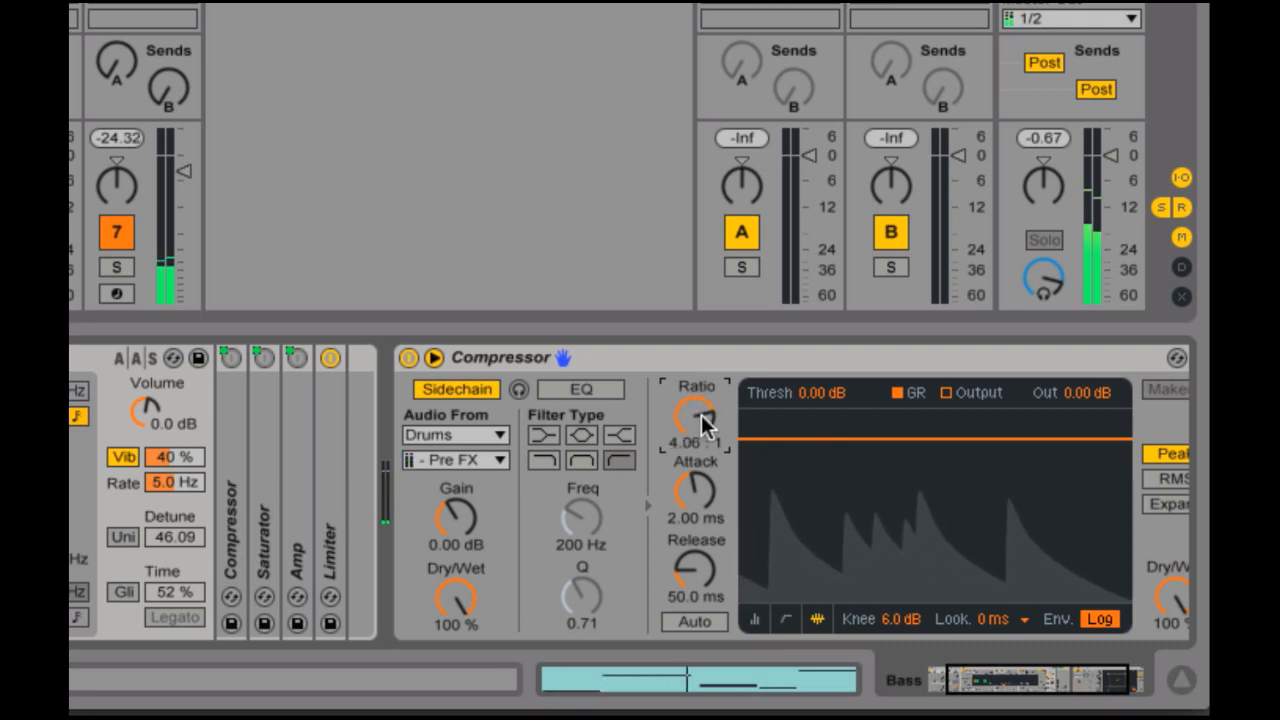
drag(805, 393, 805, 501)
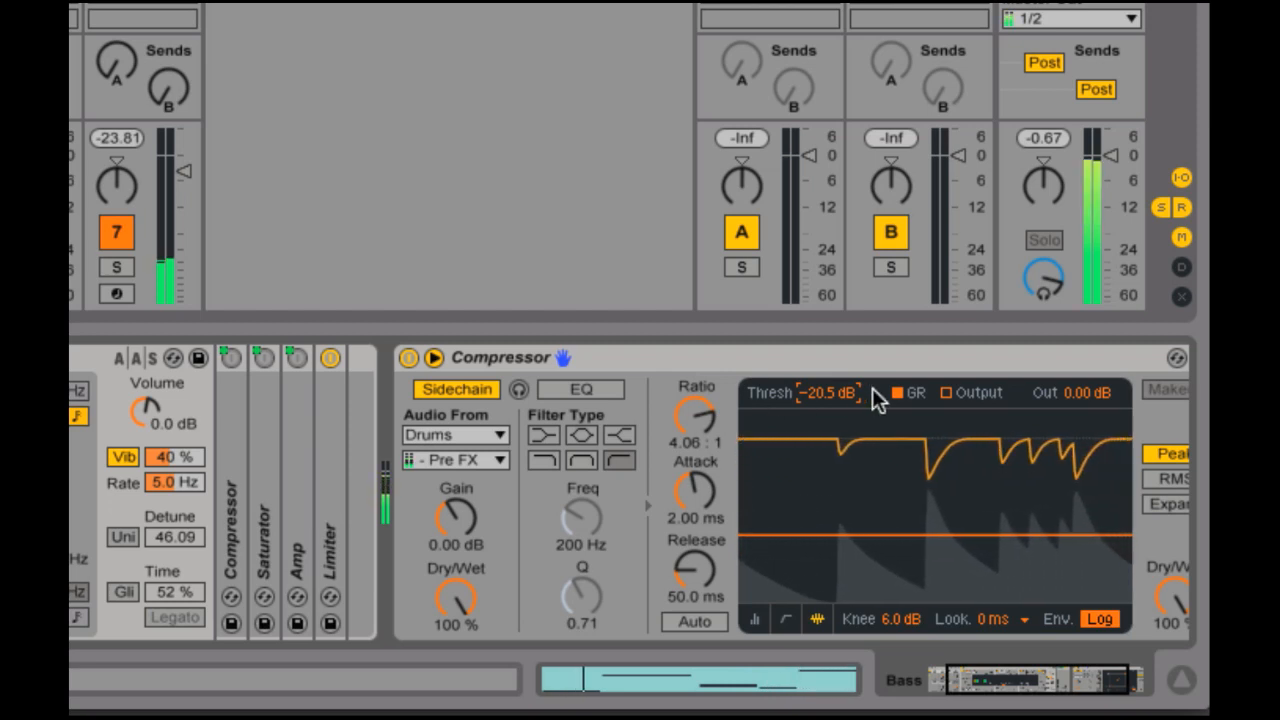
drag(811, 391, 811, 416)
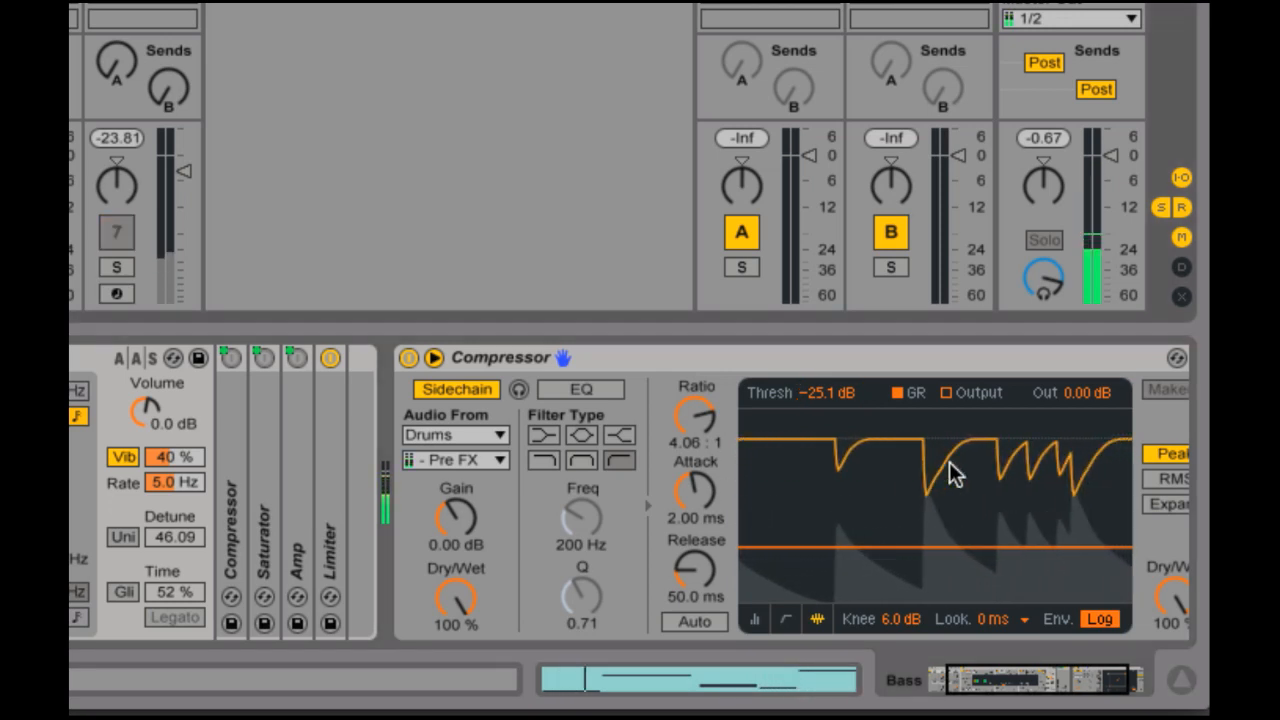
drag(815, 392, 815, 430)
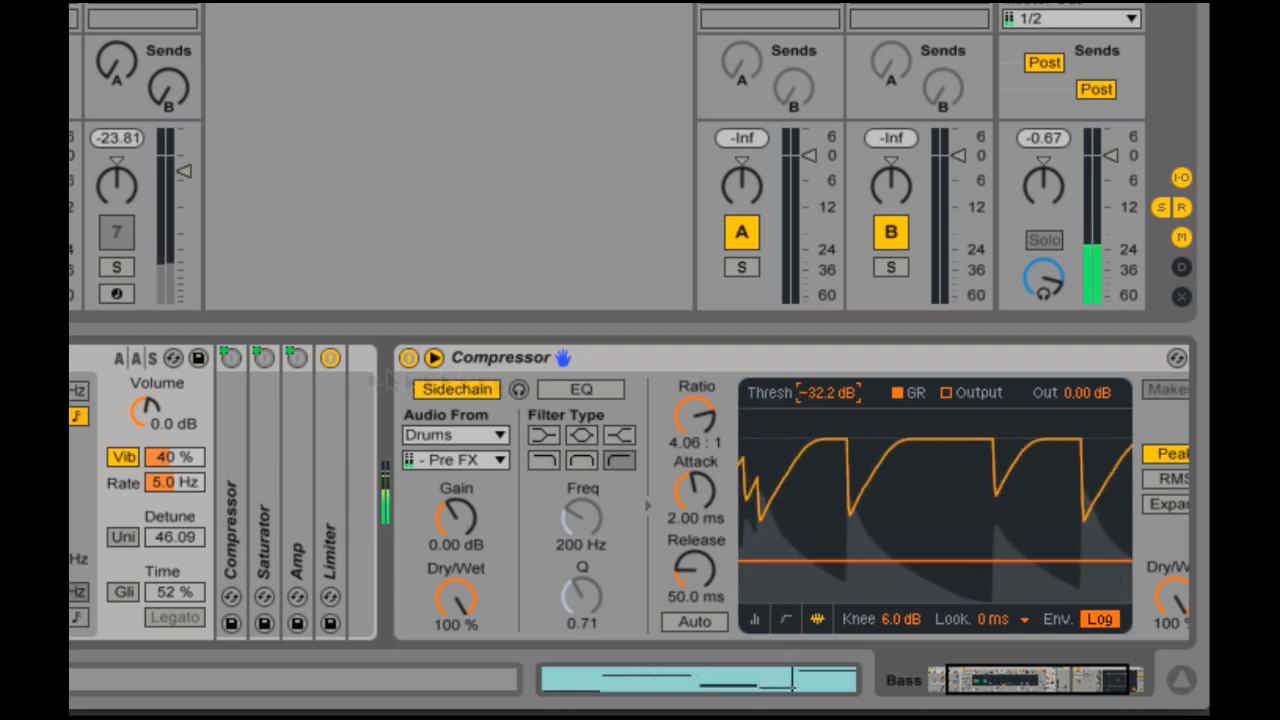
click(117, 233)
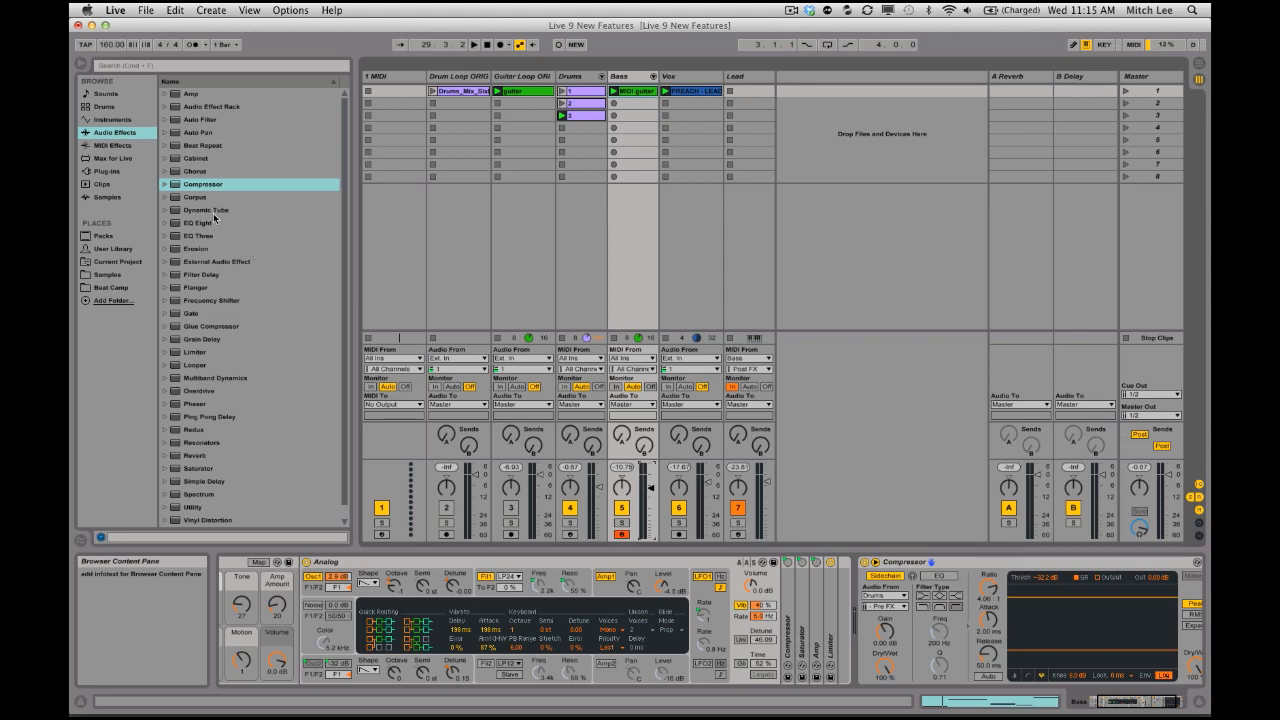
Add EQ Eight to the Vox track after the Simple Delay
click(199, 224)
click(677, 77)
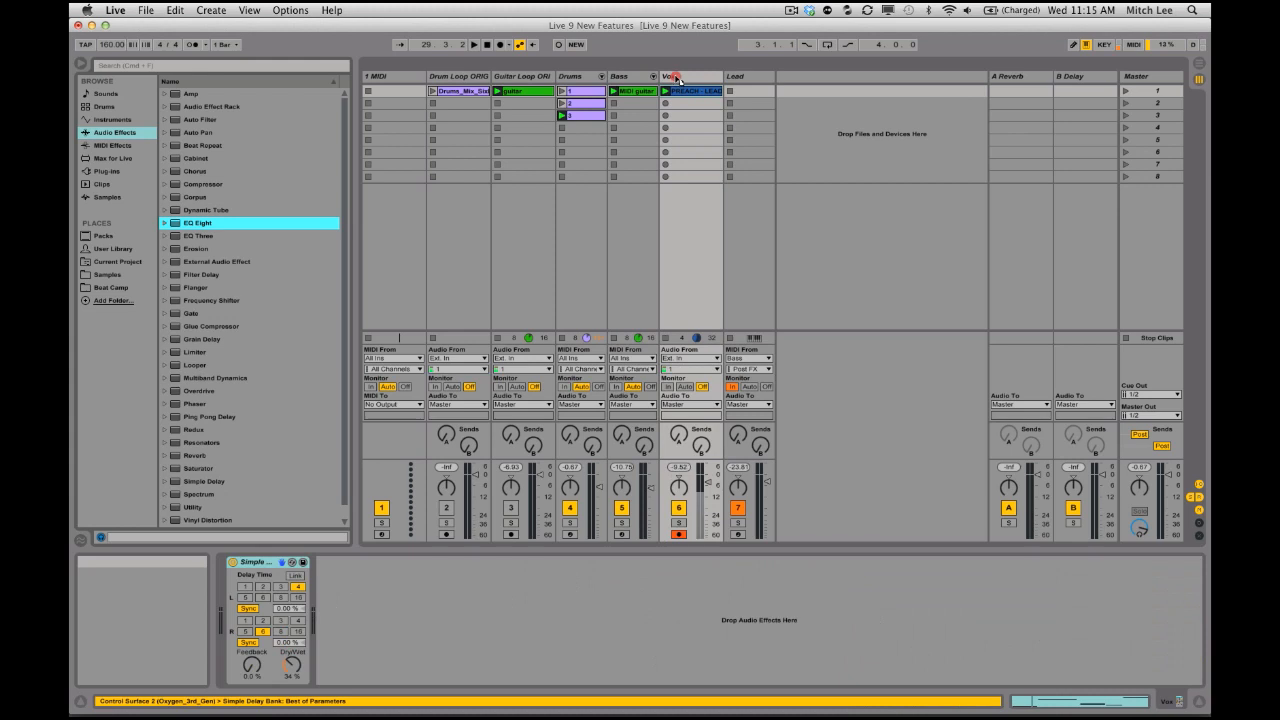
key(Return)
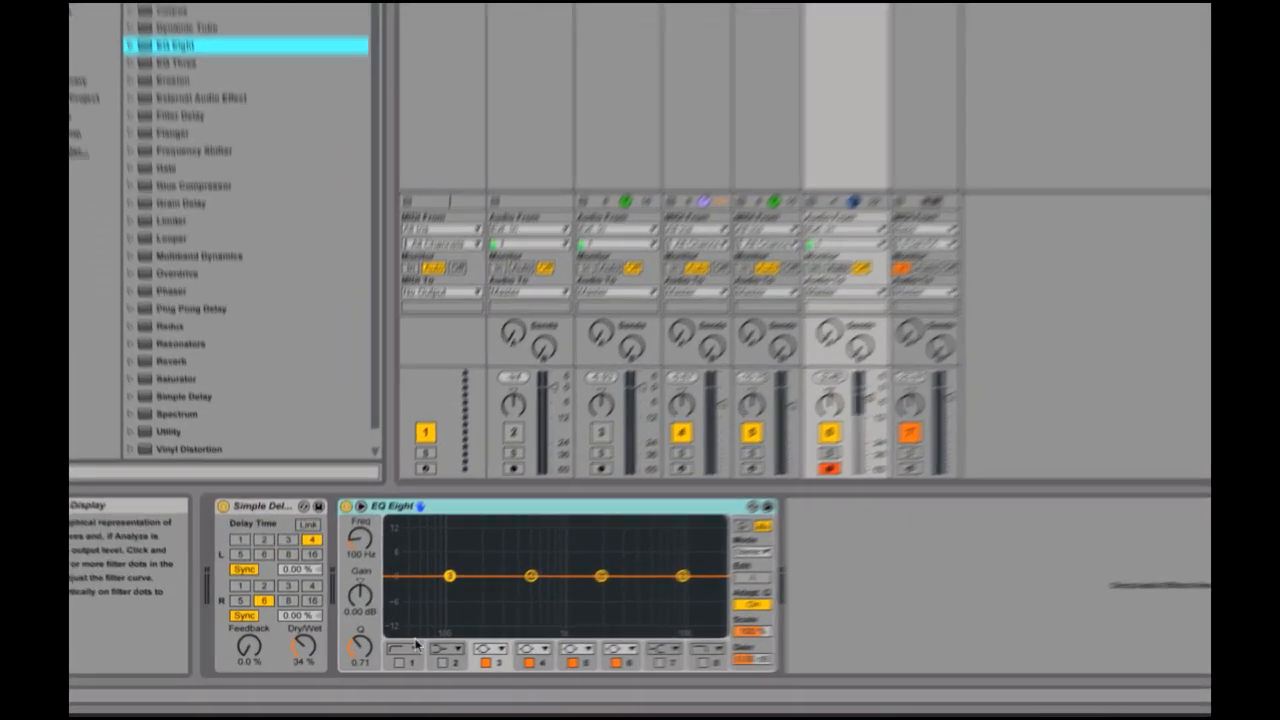
Review the filter types available for EQ Eight's band 1 and expand the EQ graph into the large display
click(372, 665)
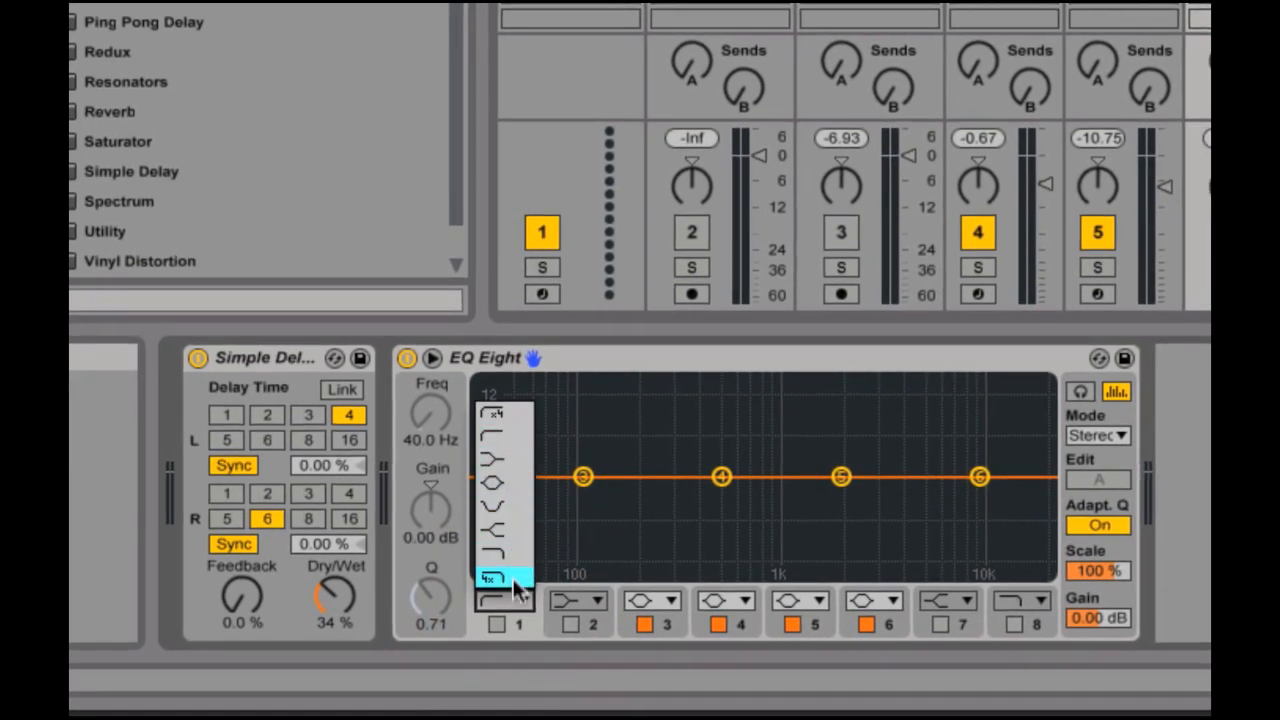
click(517, 604)
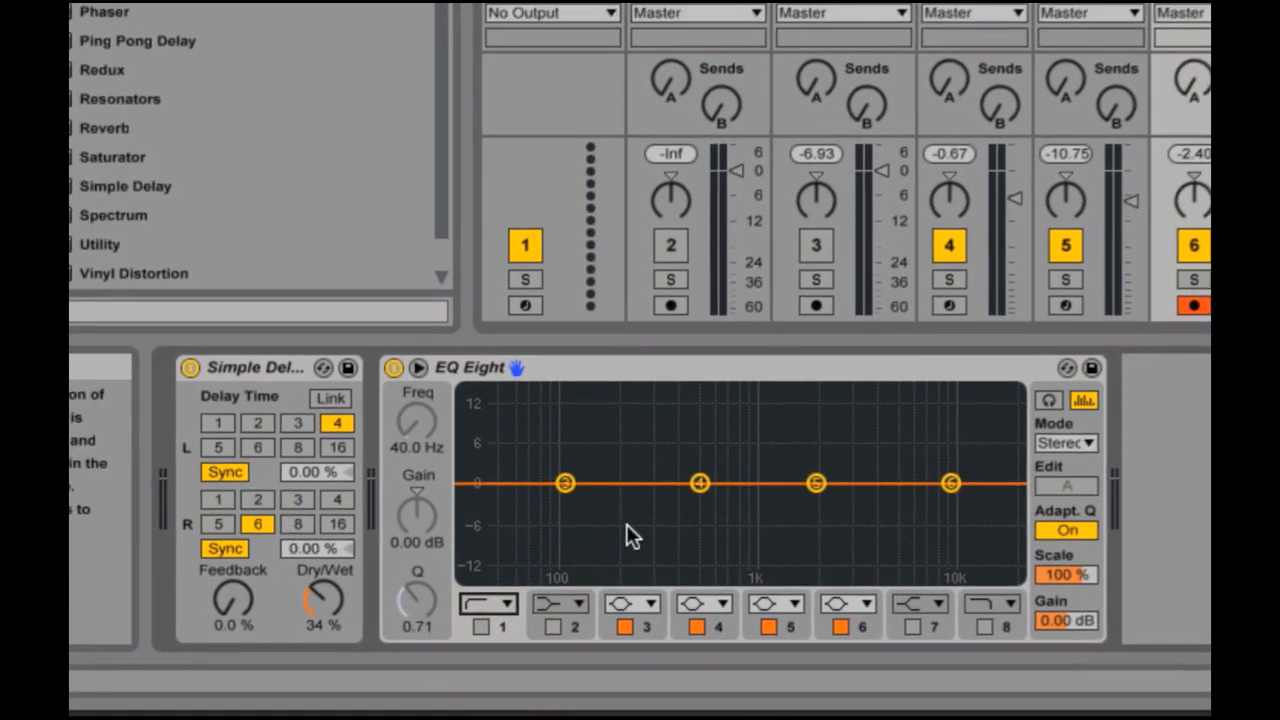
double_click(627, 526)
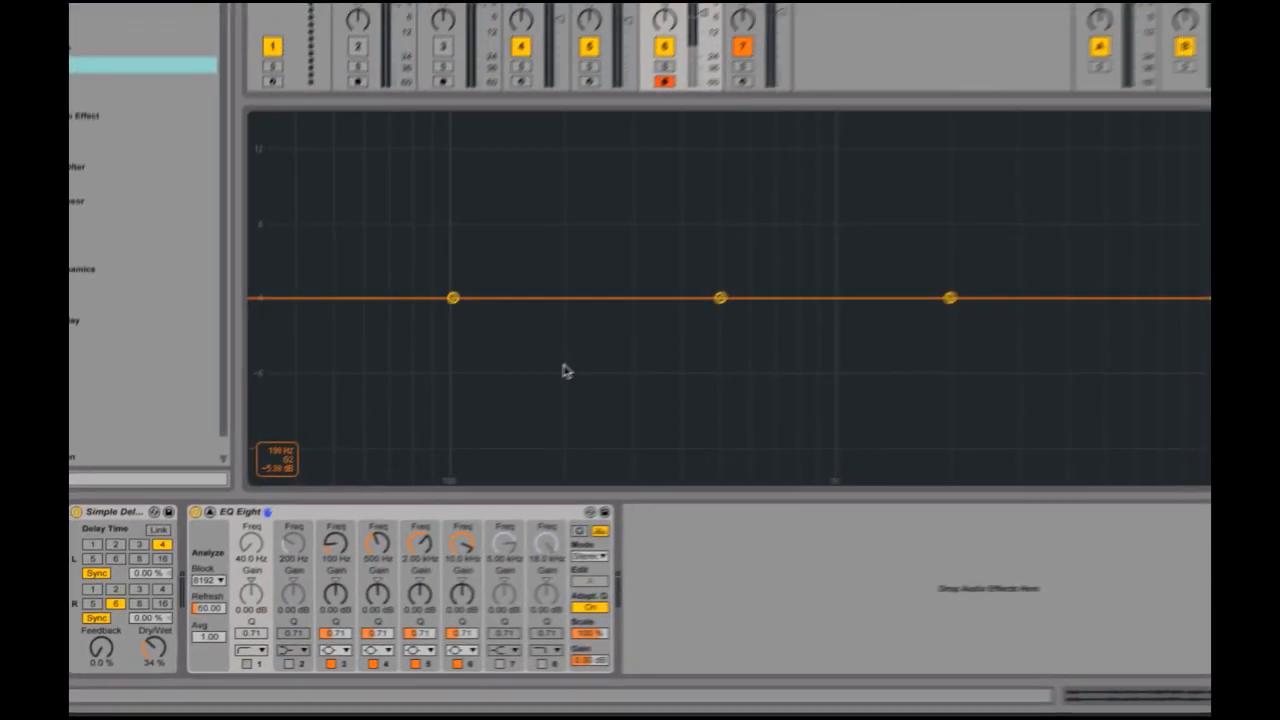
drag(203, 350, 108, 352)
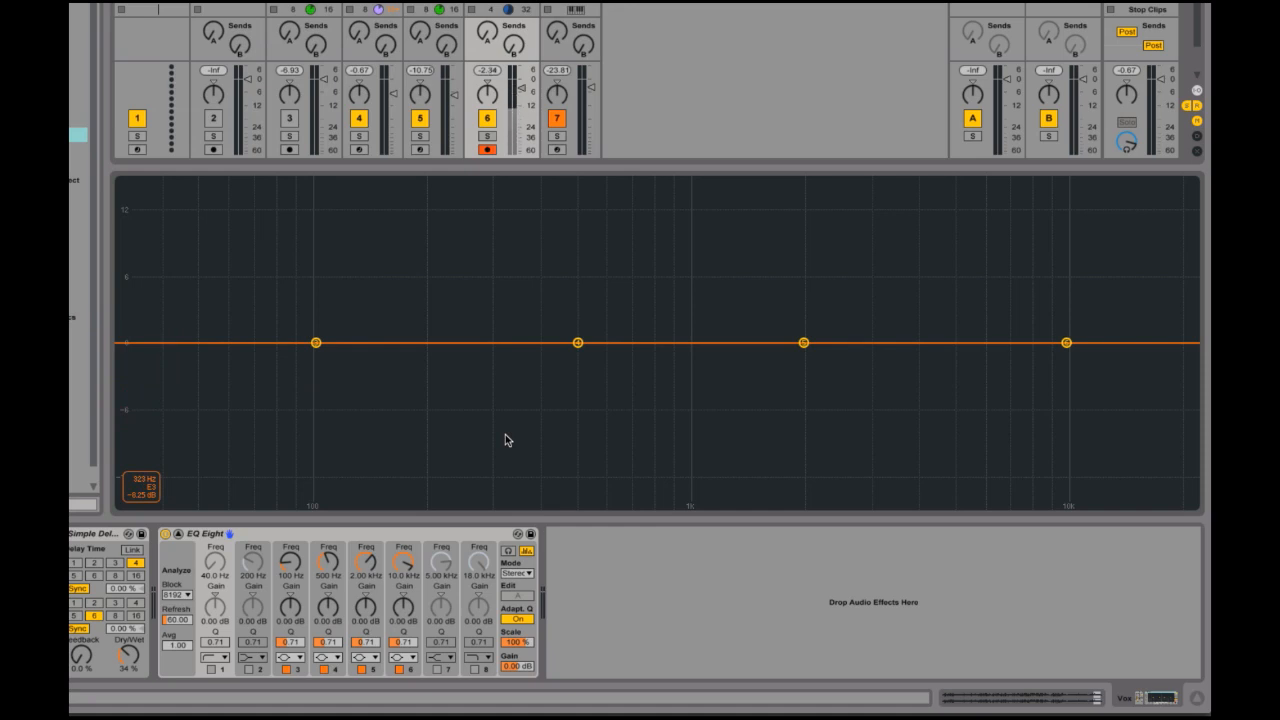
Start playback and solo the Vox track
key(space)
click(557, 137)
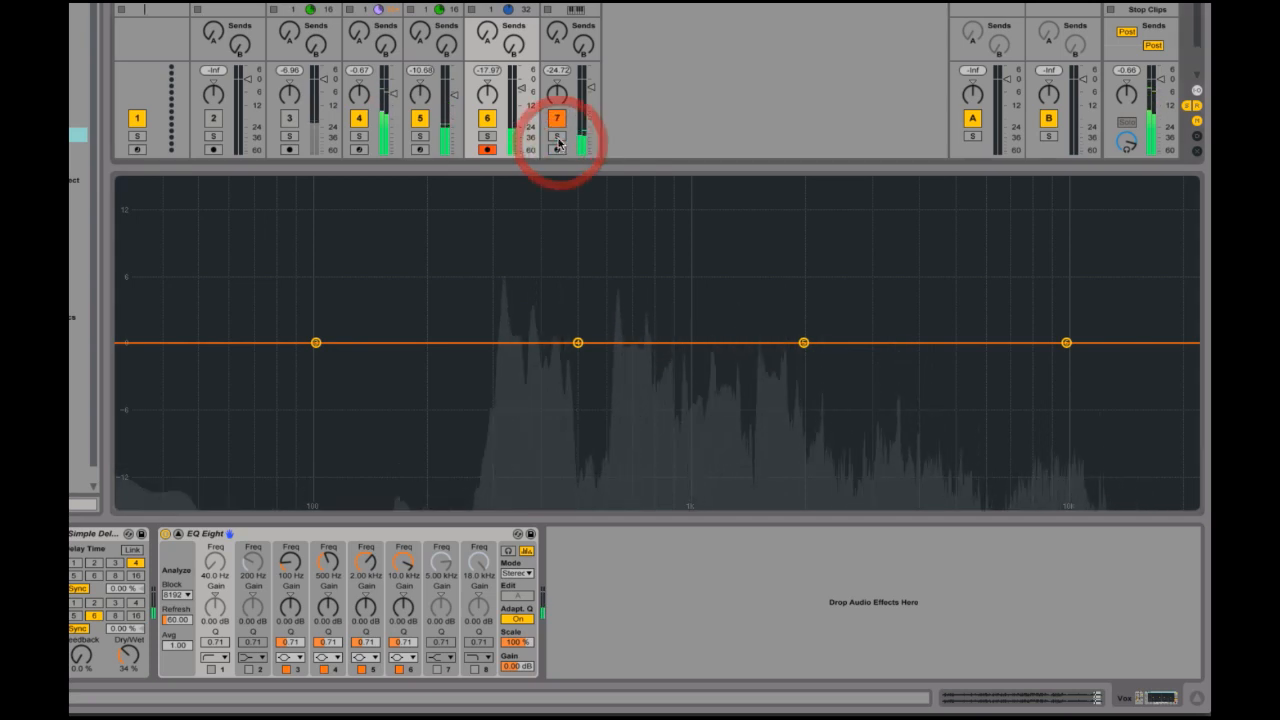
click(487, 136)
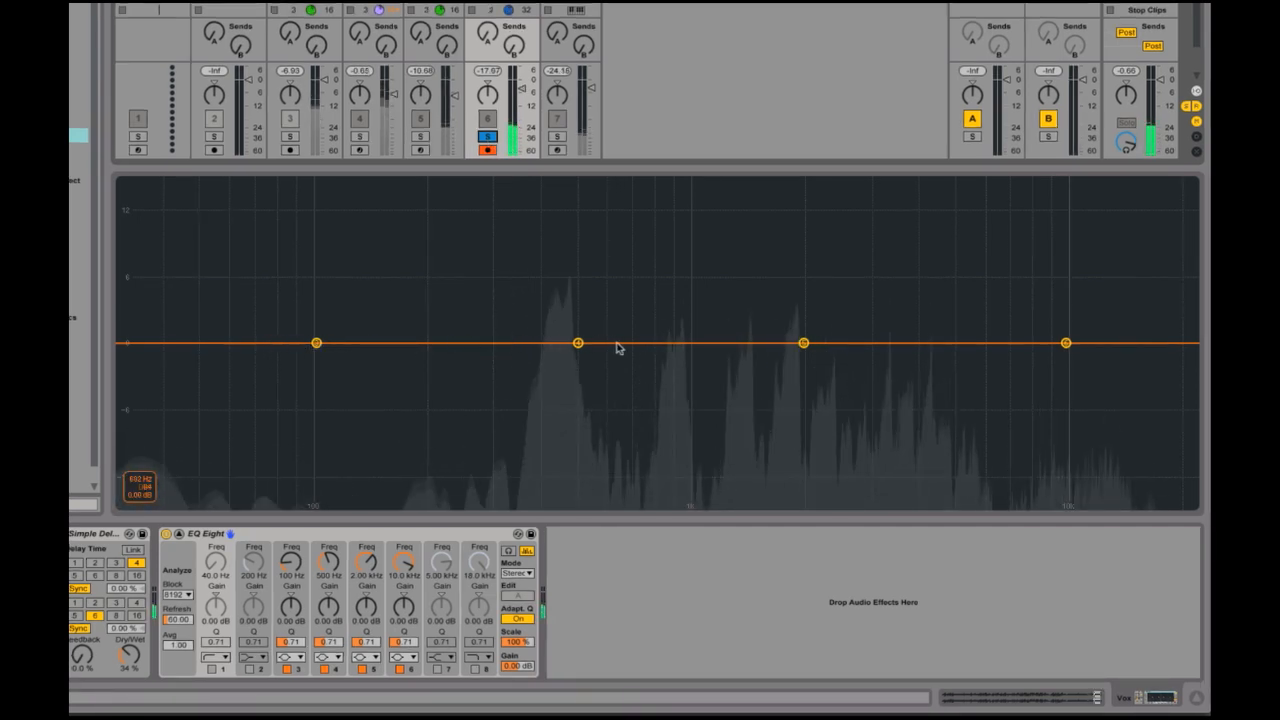
Enable EQ Eight's band 1 as a low cut and raise it to about 654 Hz with a Q of 1.02
click(220, 658)
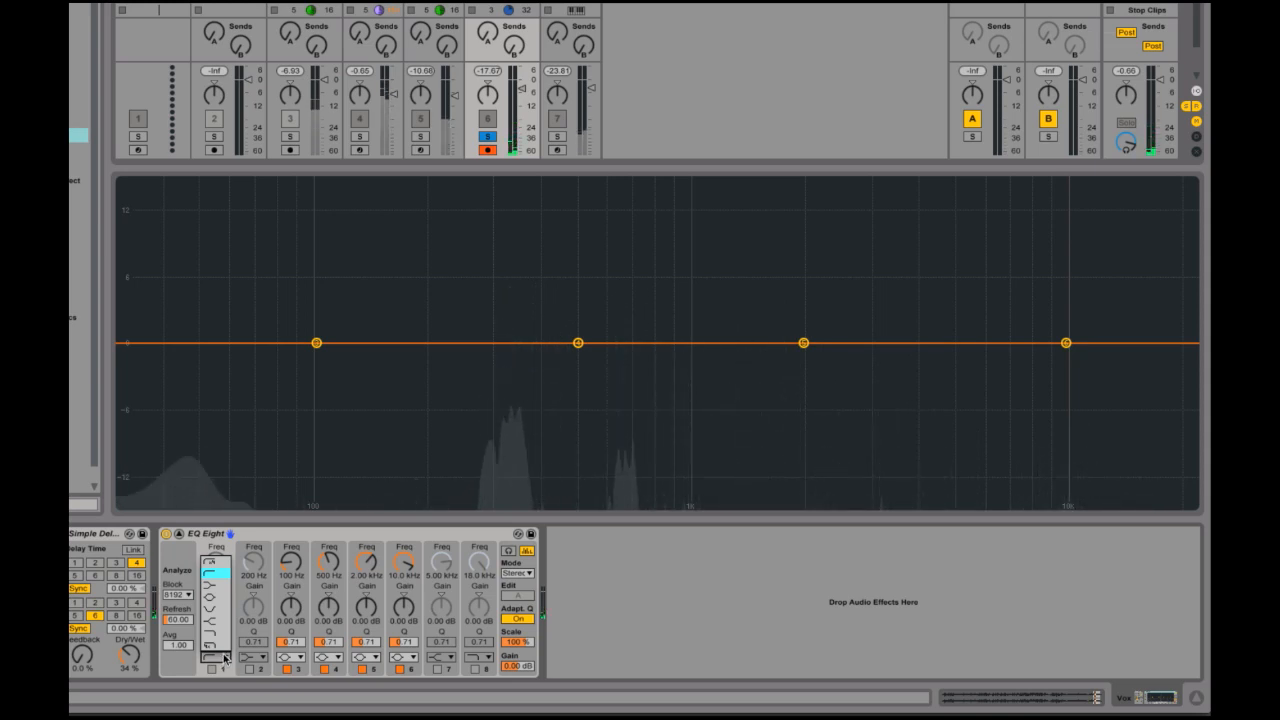
click(216, 578)
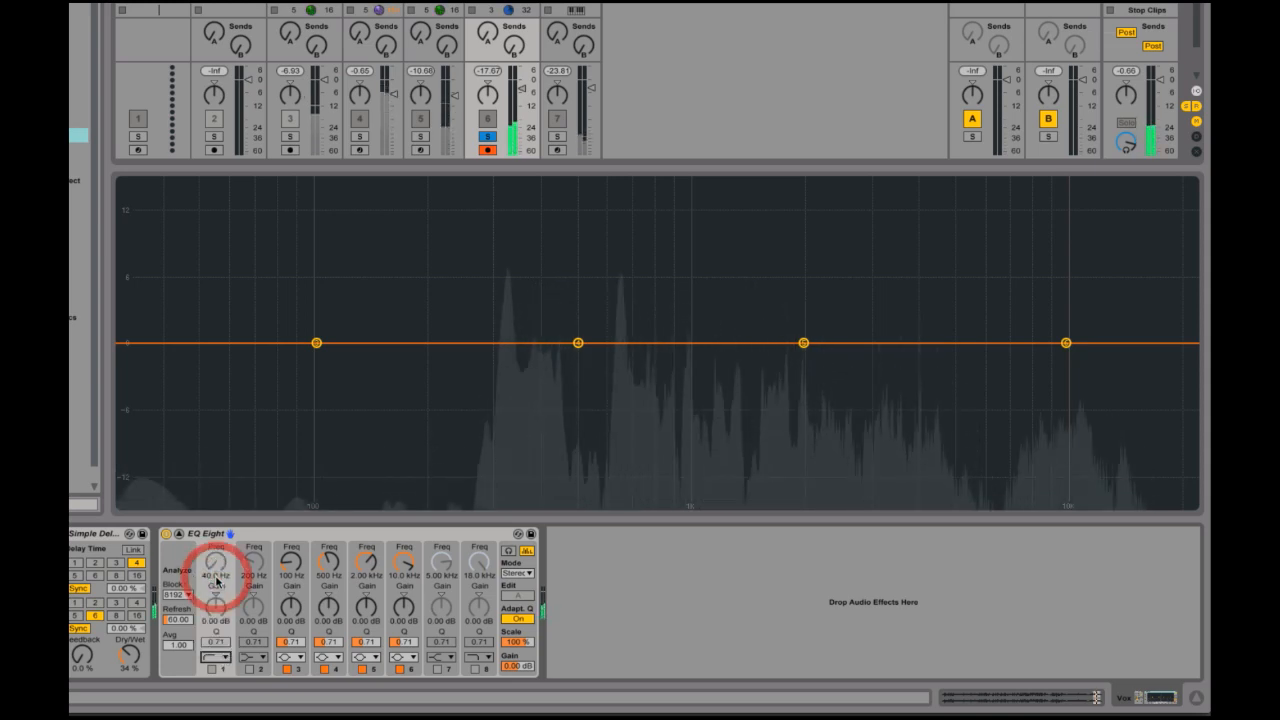
click(211, 668)
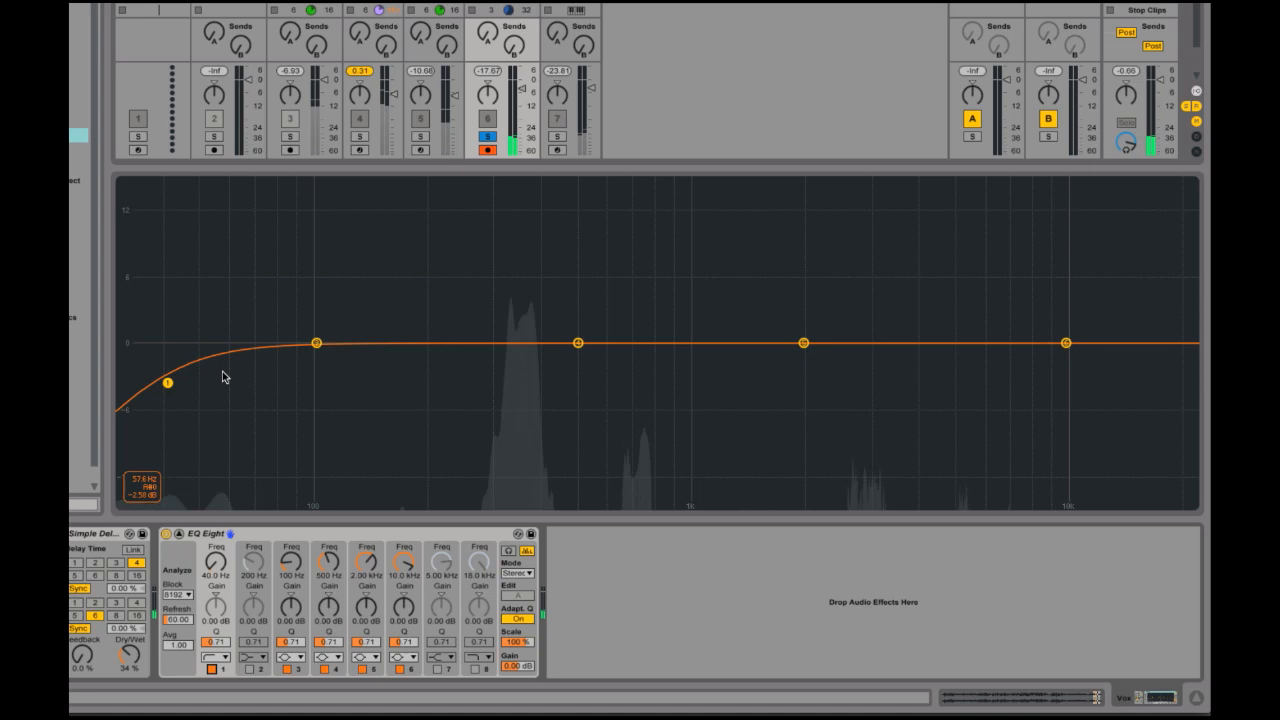
drag(172, 385, 509, 367)
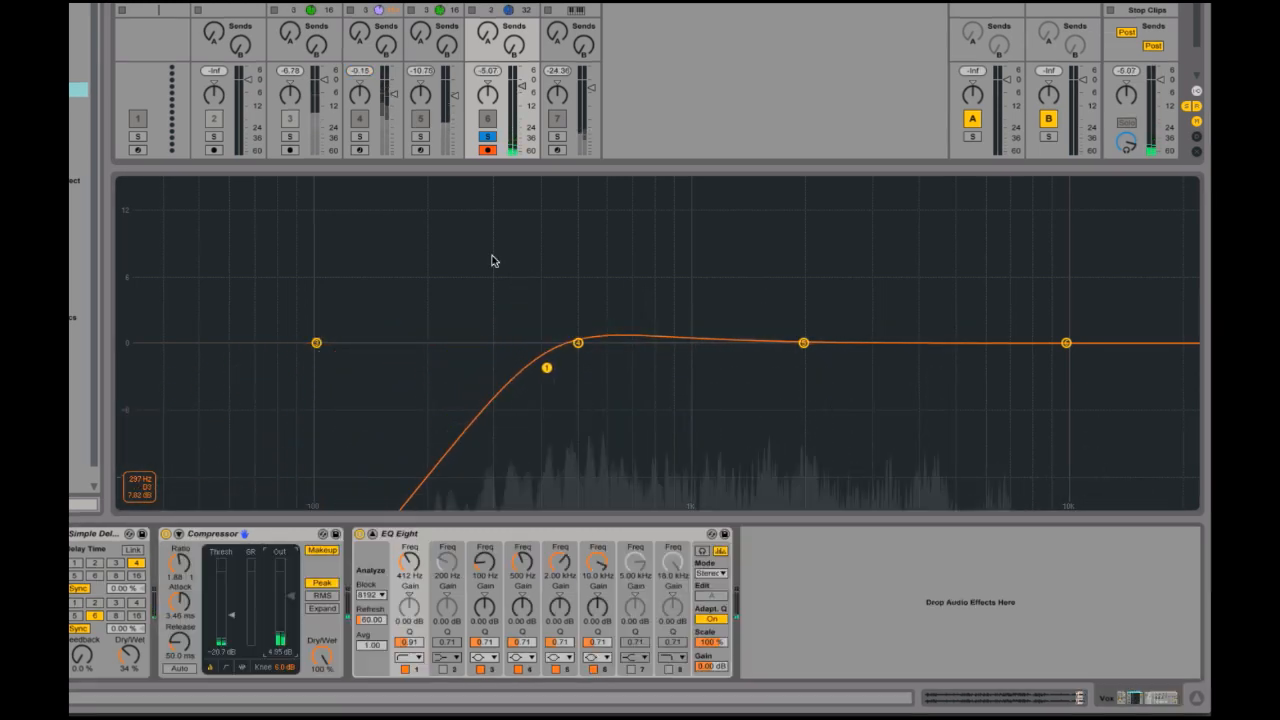
drag(548, 366, 621, 360)
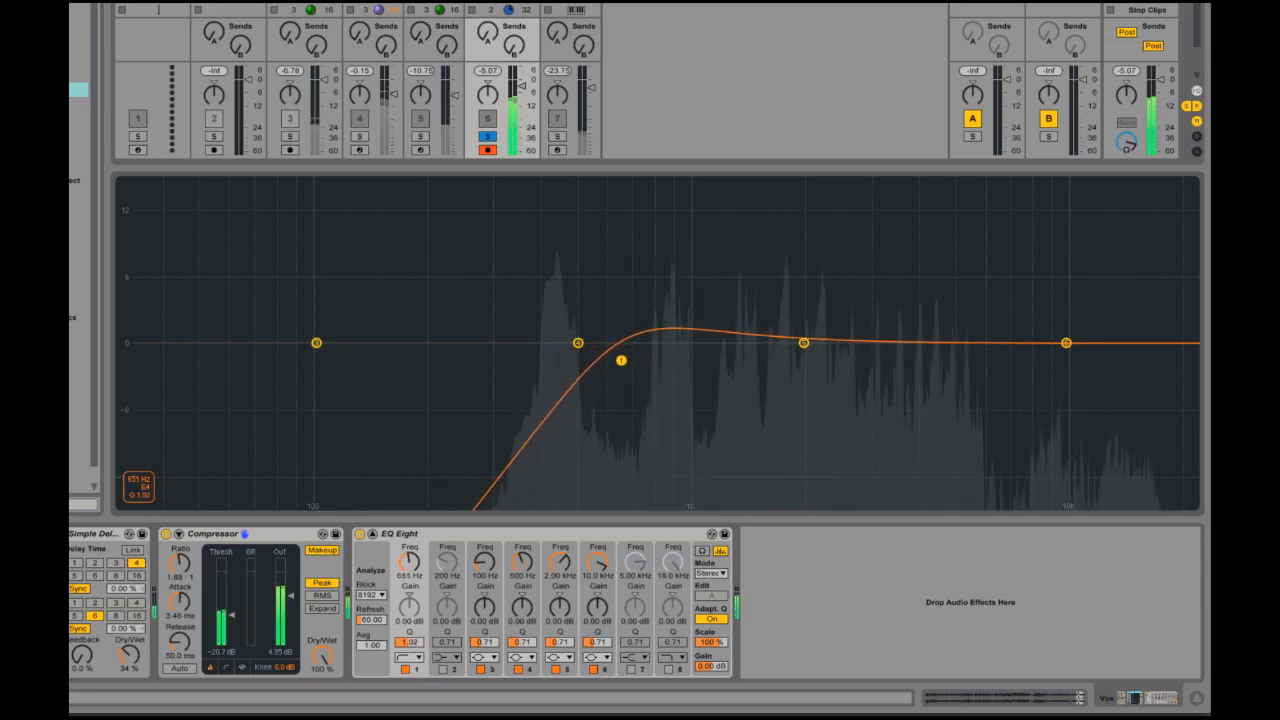
Make band 6 a high shelf at 3.73 kHz with 4.48 dB gain, and move the band 1 low cut to about 756 Hz
click(604, 670)
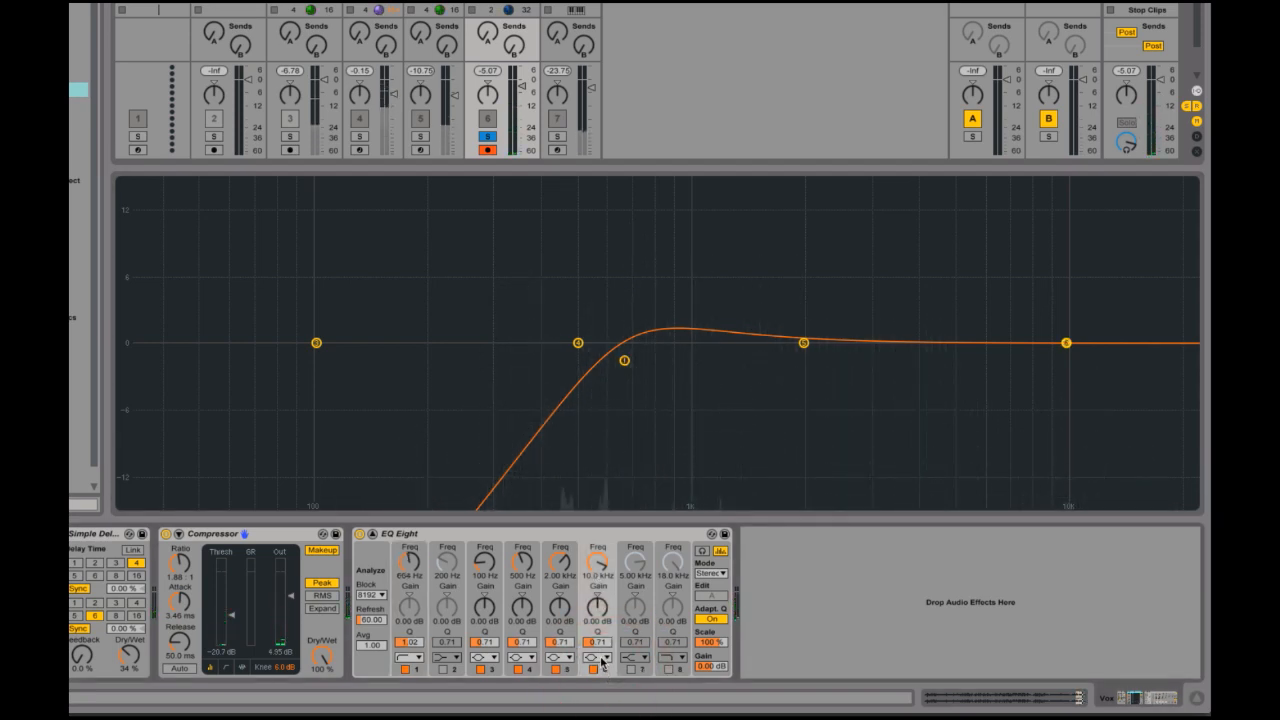
click(603, 658)
click(598, 625)
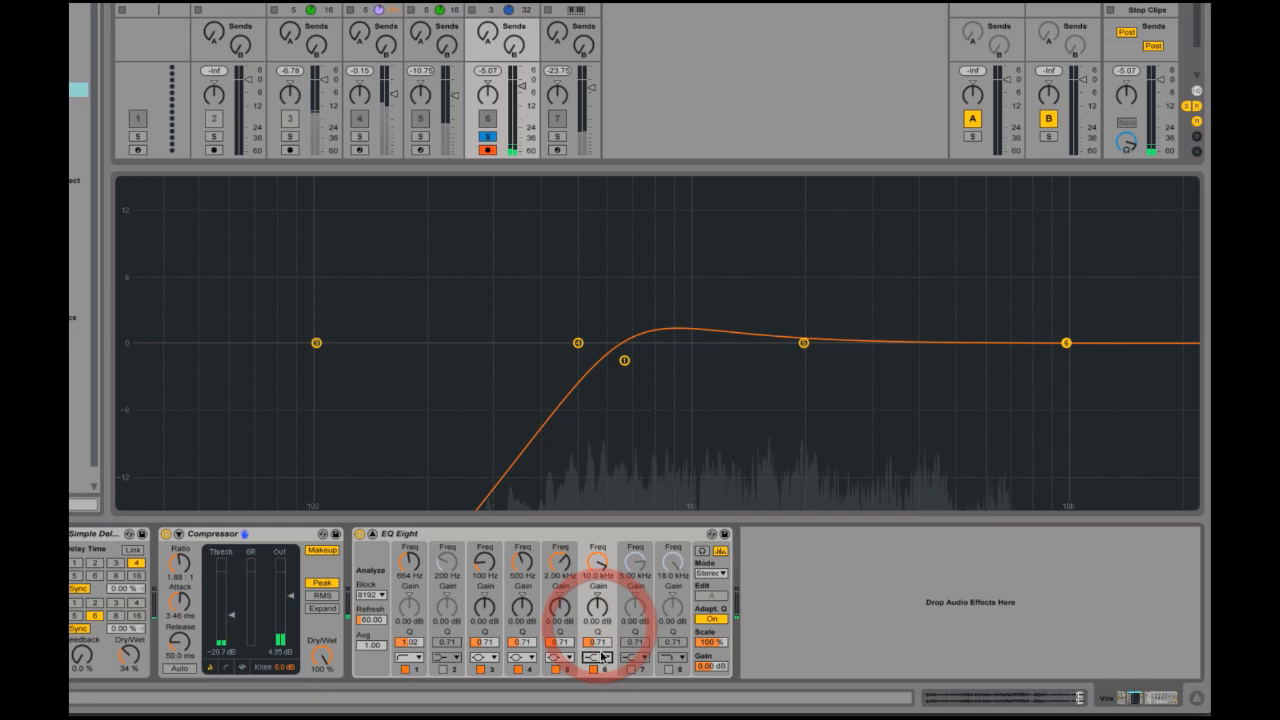
drag(1063, 343, 906, 299)
drag(624, 360, 648, 359)
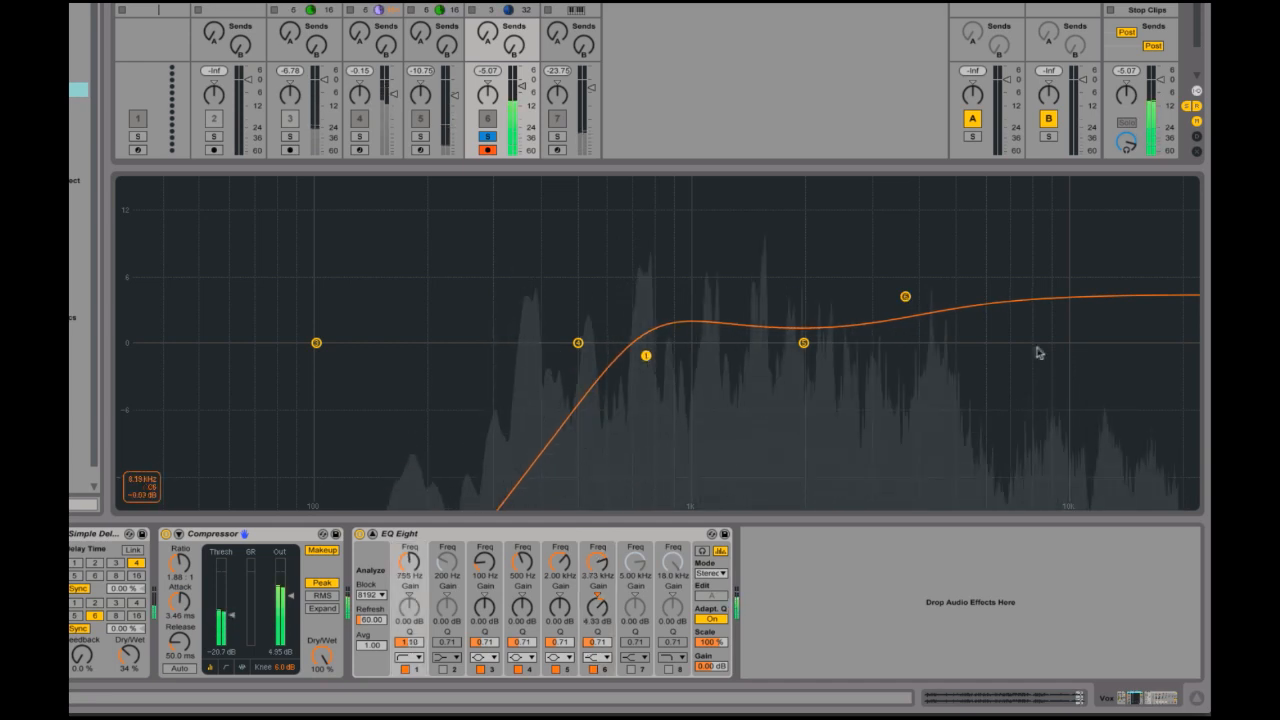
drag(905, 296, 905, 295)
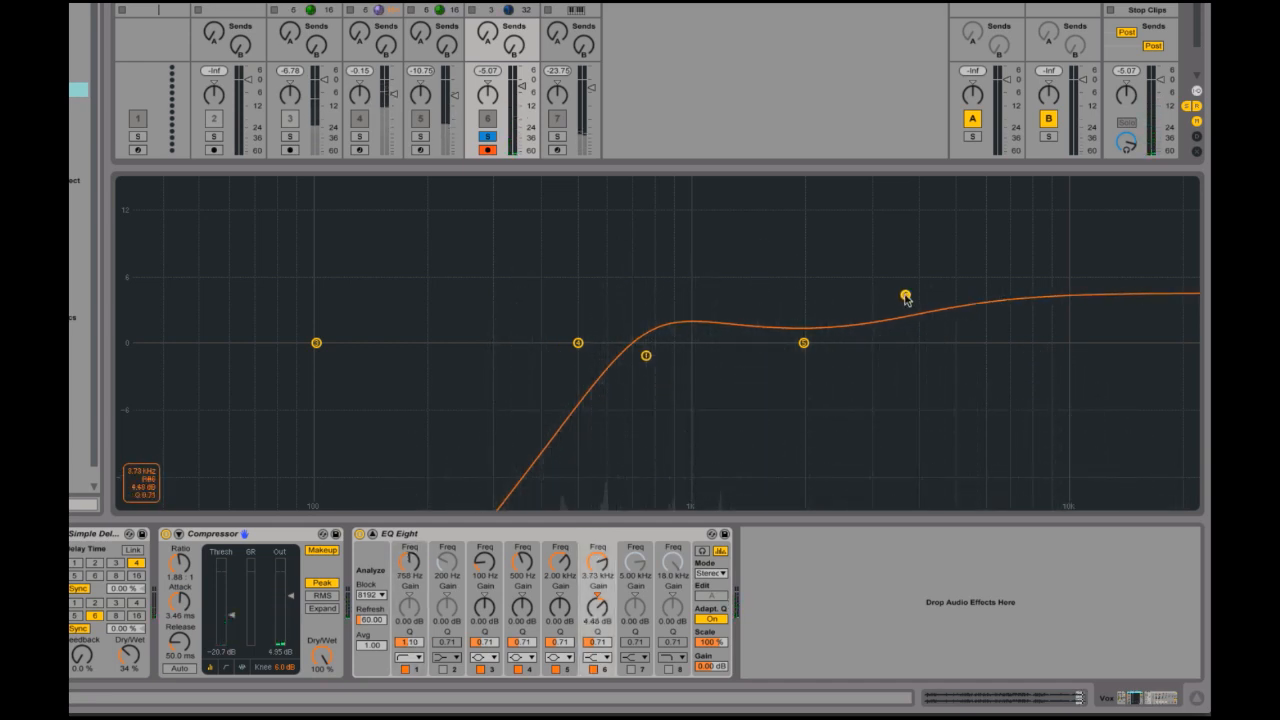
Unsolo the Vox track and return the EQ graph to its compact display within the device
click(488, 137)
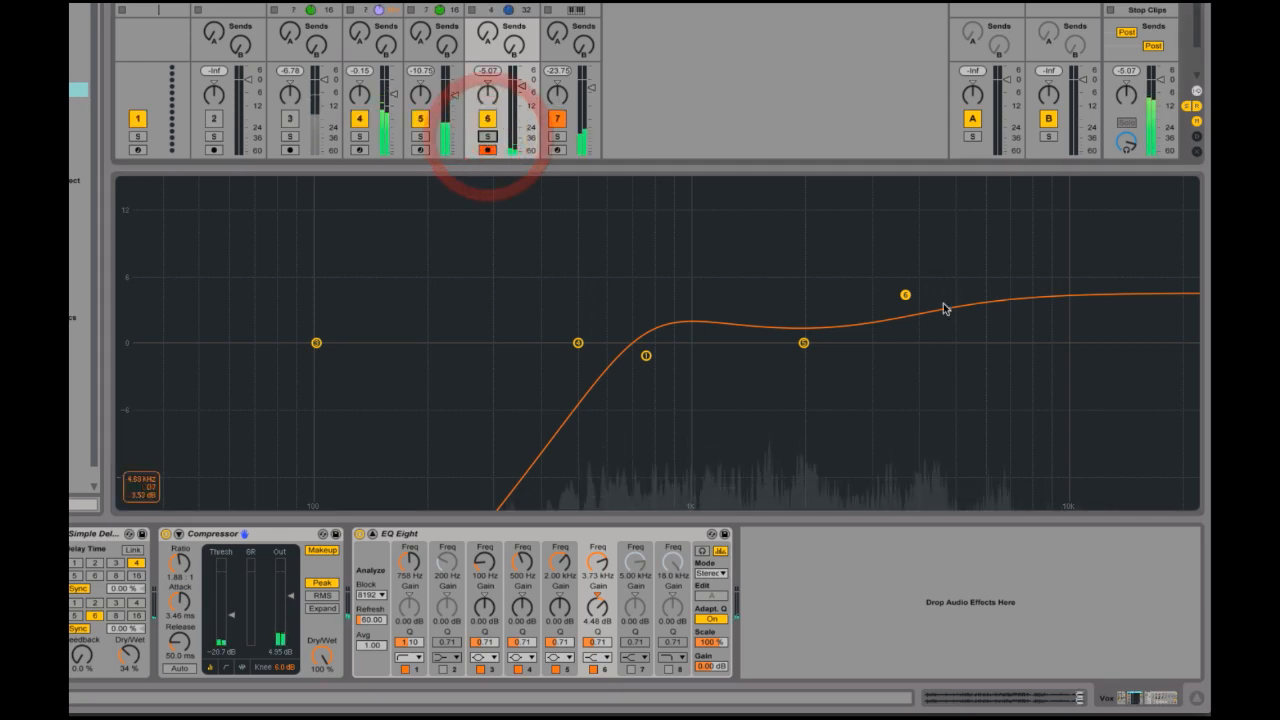
click(529, 274)
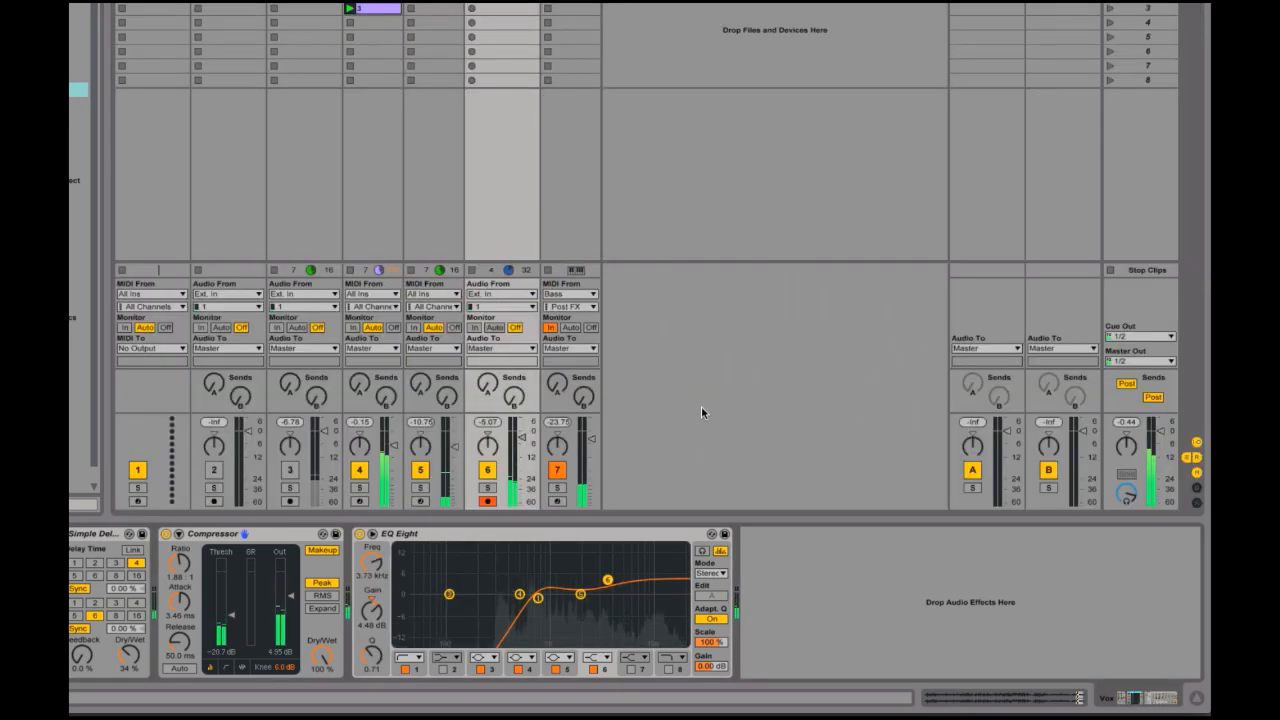
drag(589, 440, 589, 441)
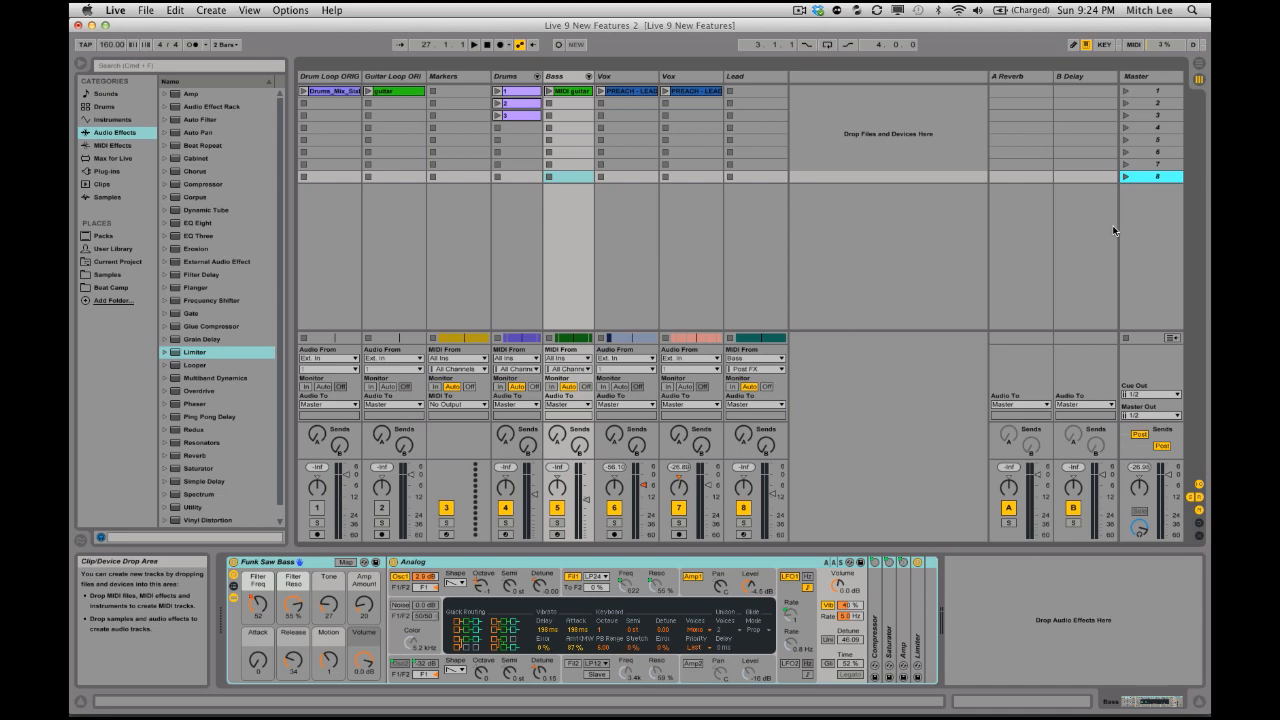
Consolidate arrangement bars 1 to 17 across the Markers to Lead tracks into a new scene, and select that scene in Session View
key(Tab)
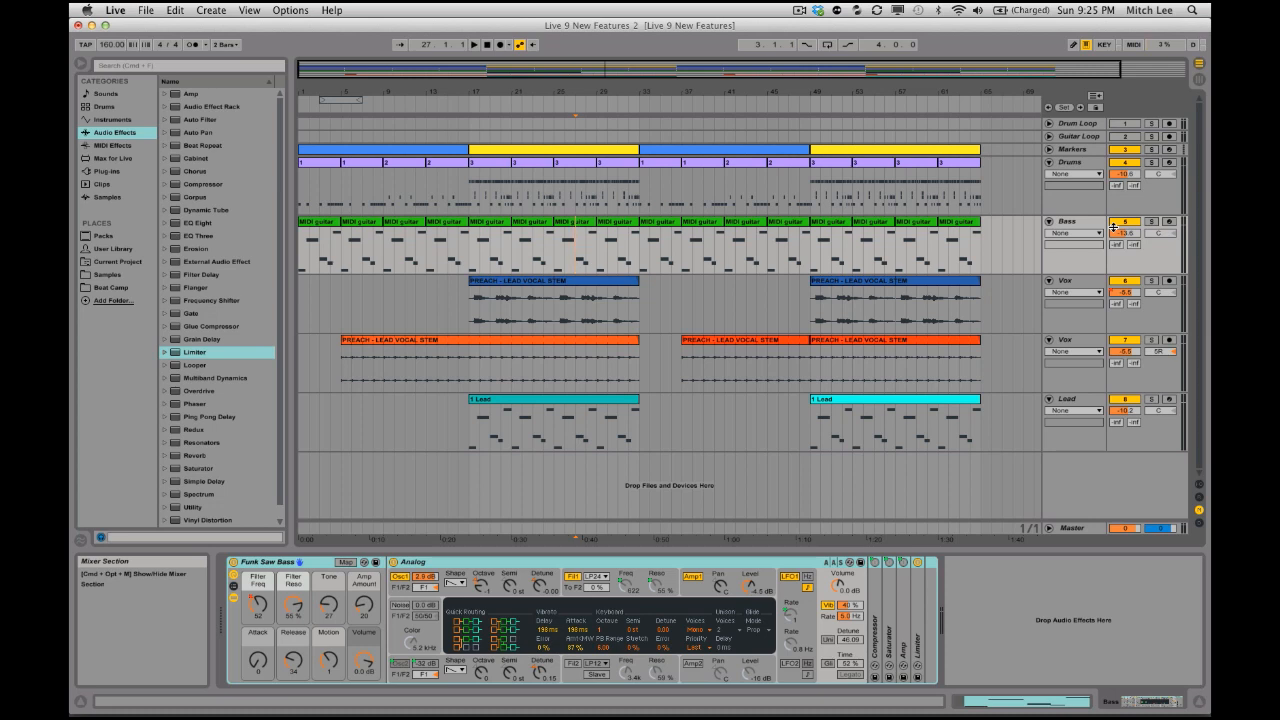
click(321, 152)
click(321, 152)
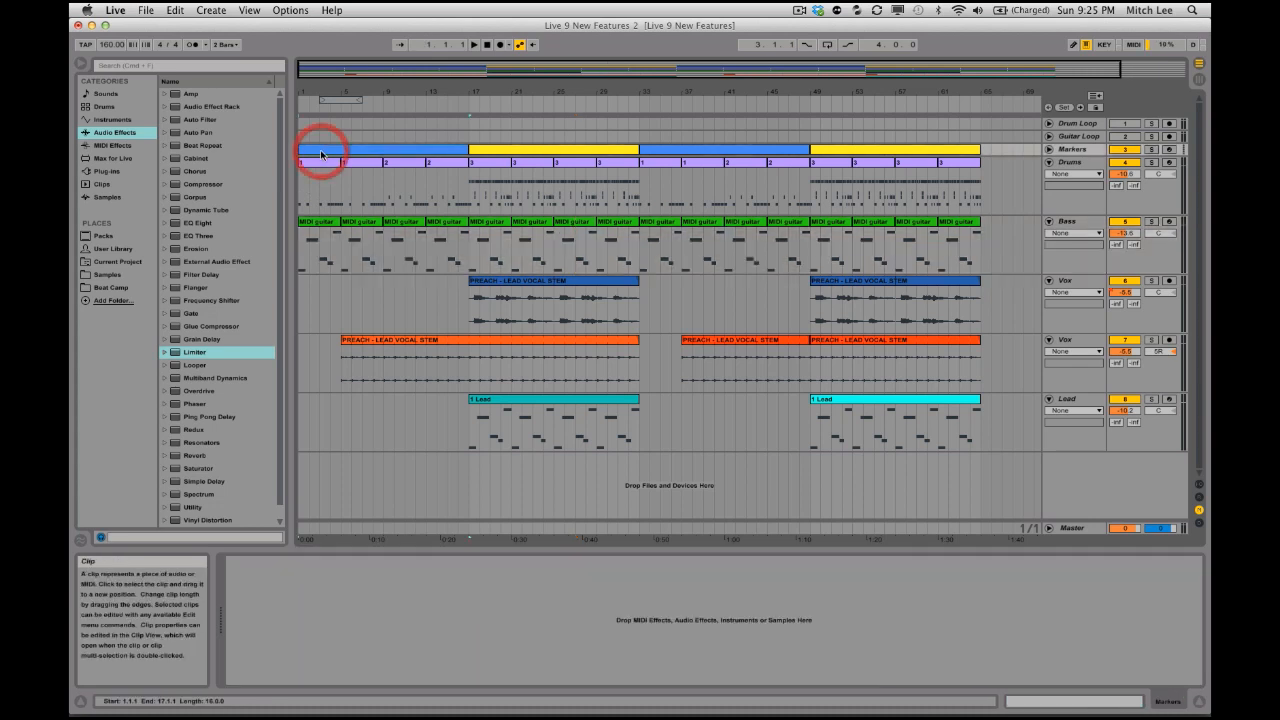
shift+click(465, 432)
shift+click(465, 432)
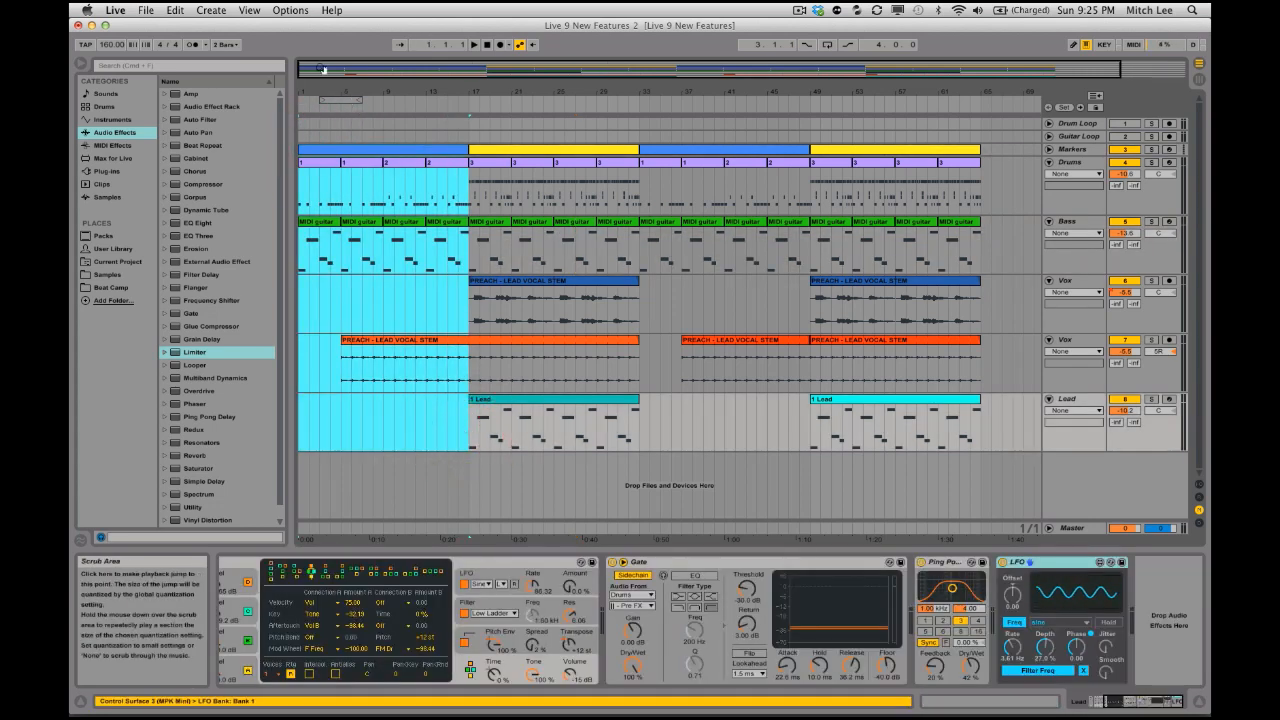
click(220, 12)
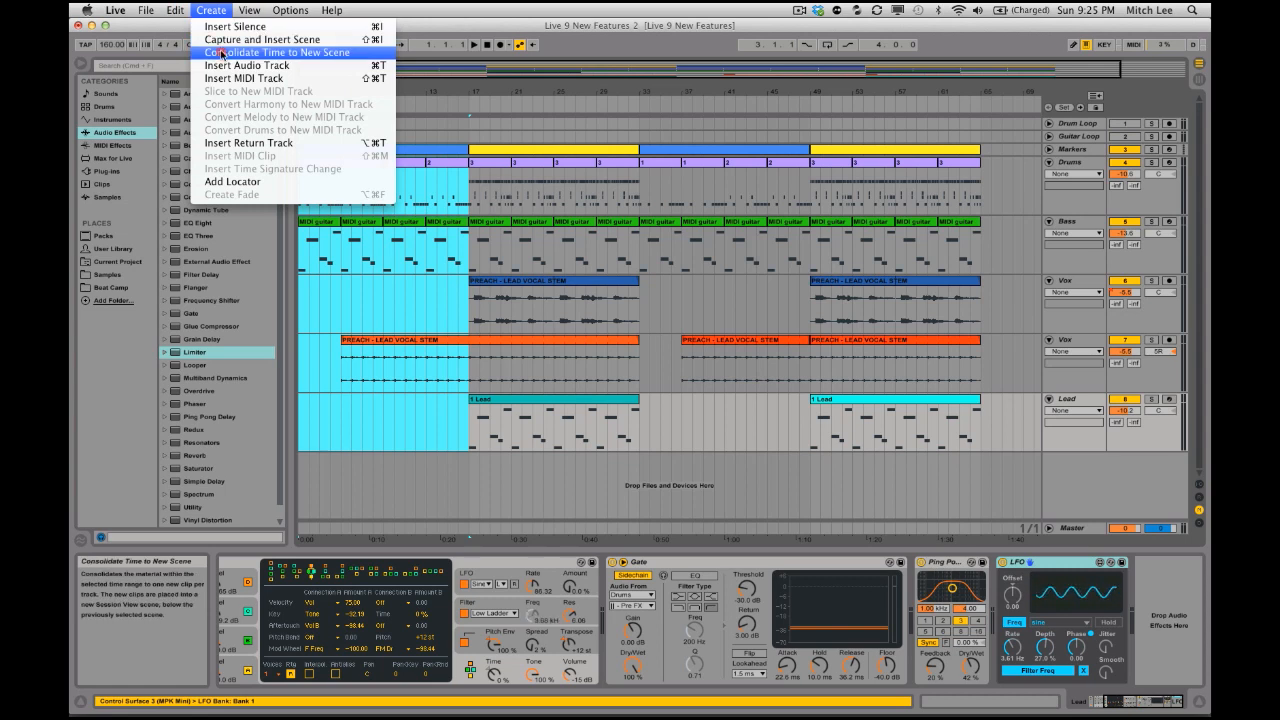
click(222, 55)
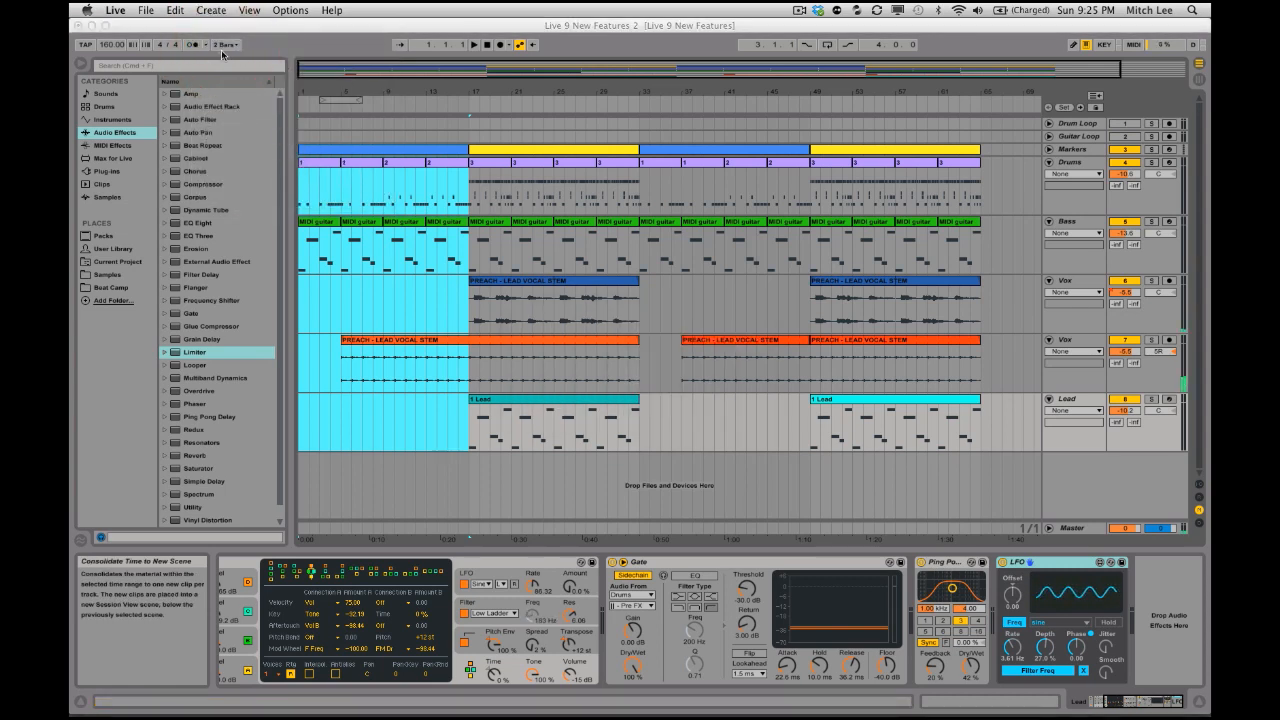
key(Tab)
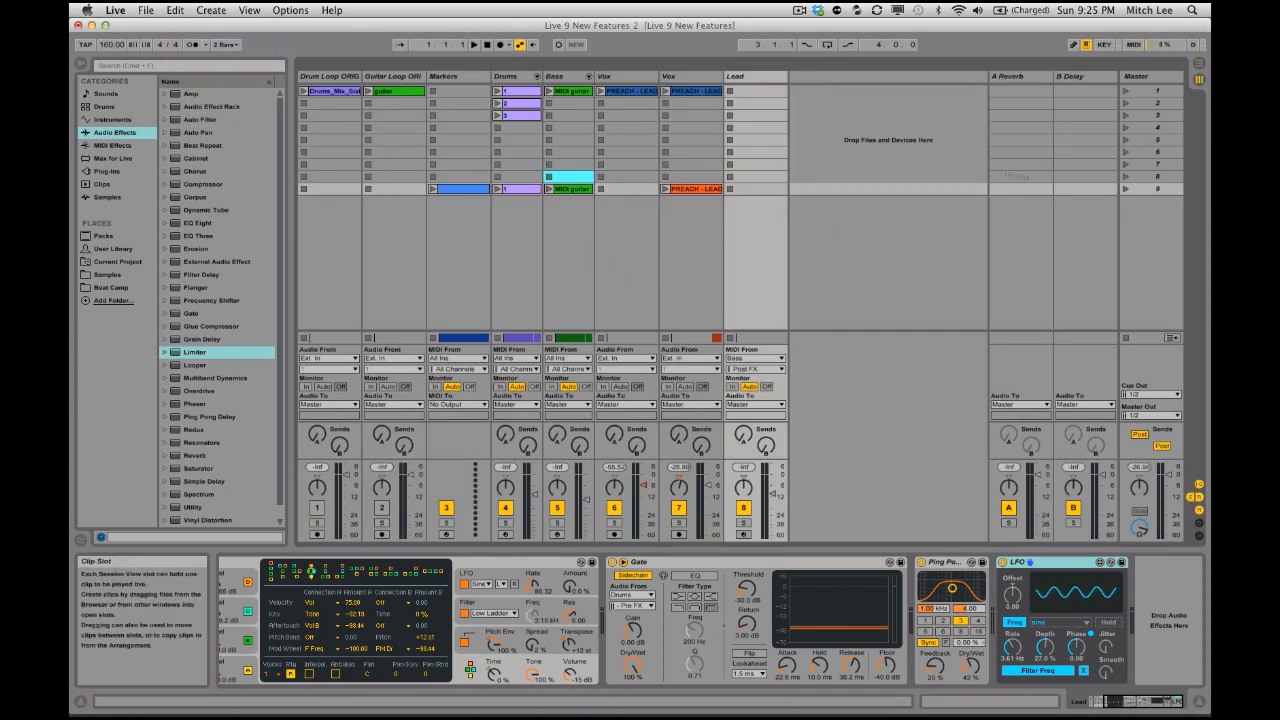
click(1150, 189)
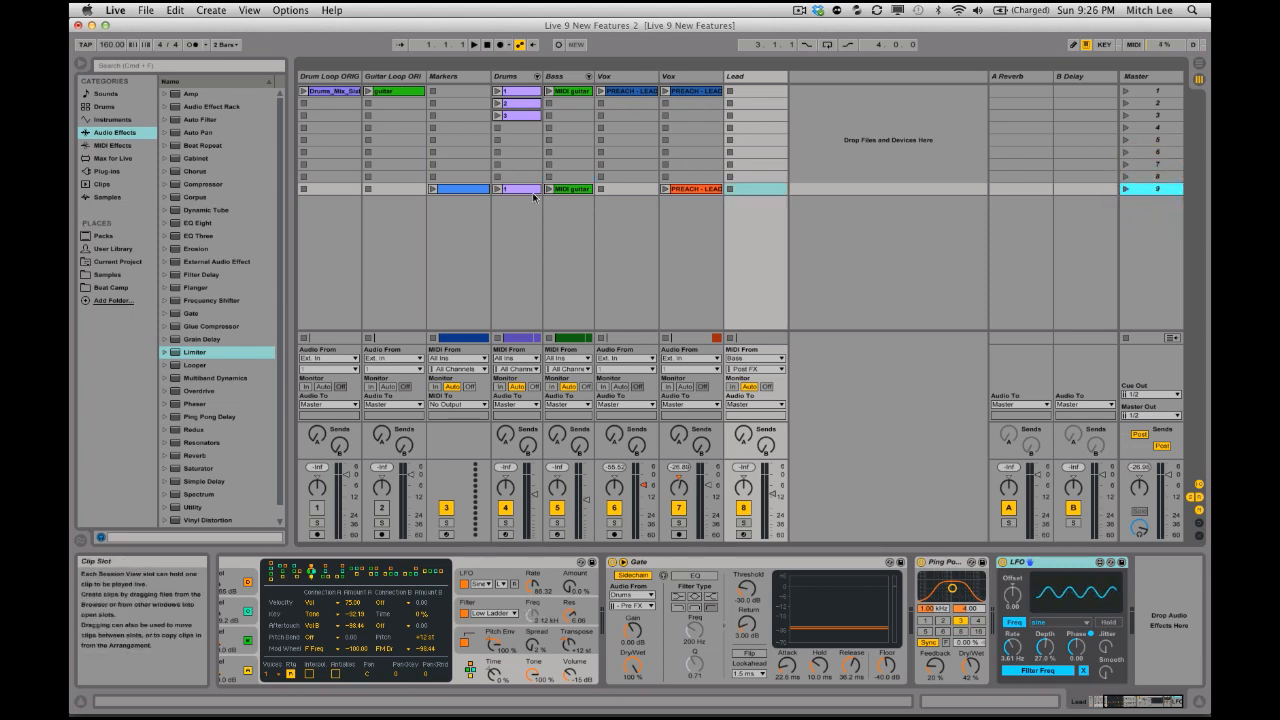
Consolidate arrangement bars 17 to 33 across the Drums to Lead tracks into another new scene and show it in Session View
key(Tab)
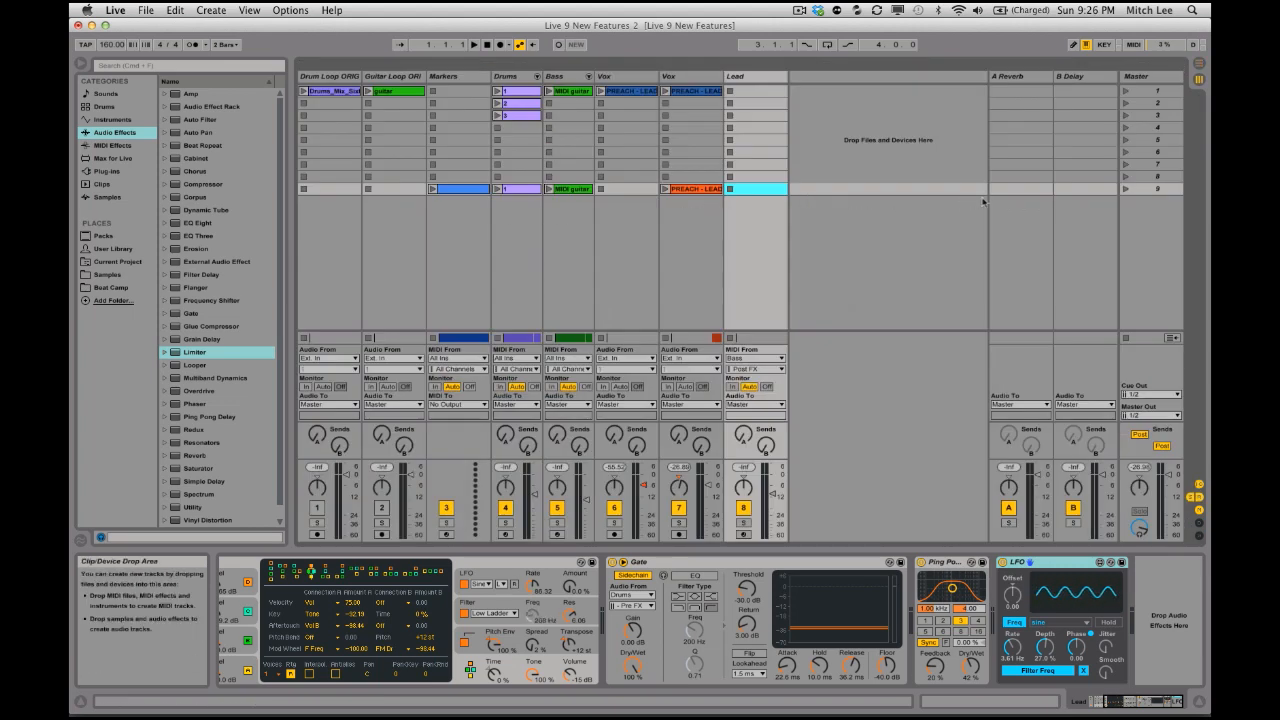
key(Tab)
click(469, 158)
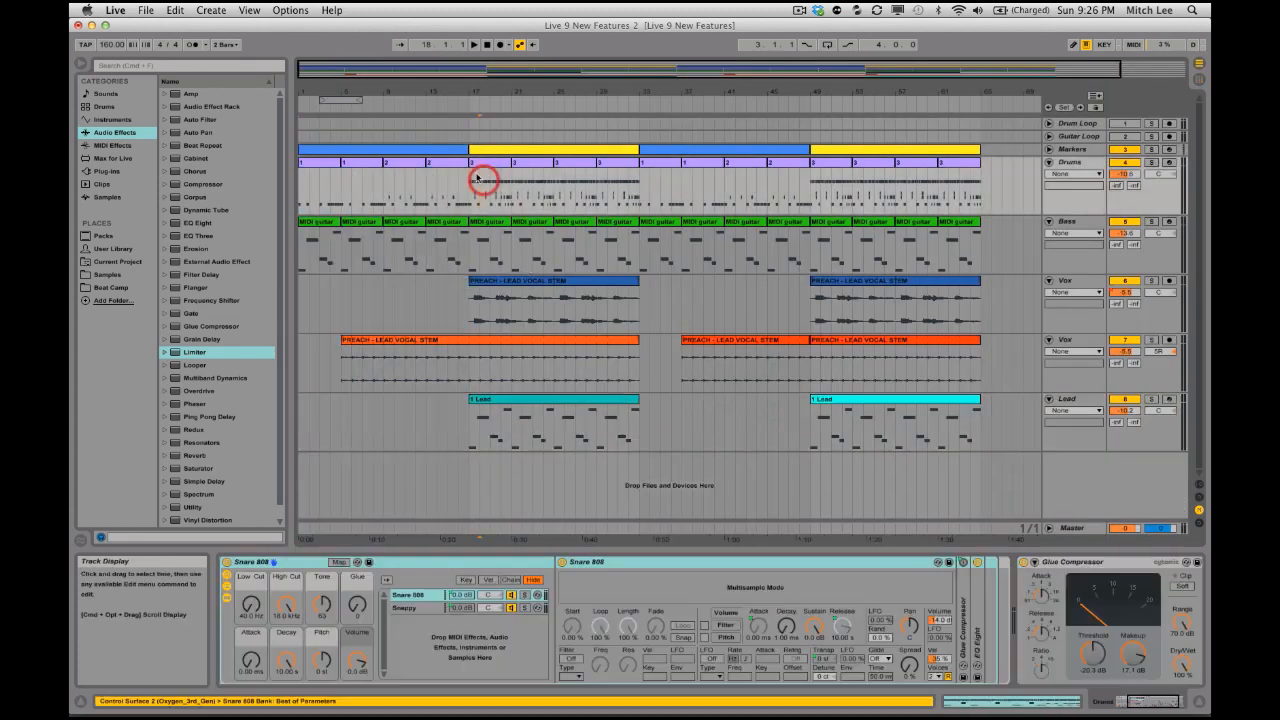
drag(640, 418, 466, 172)
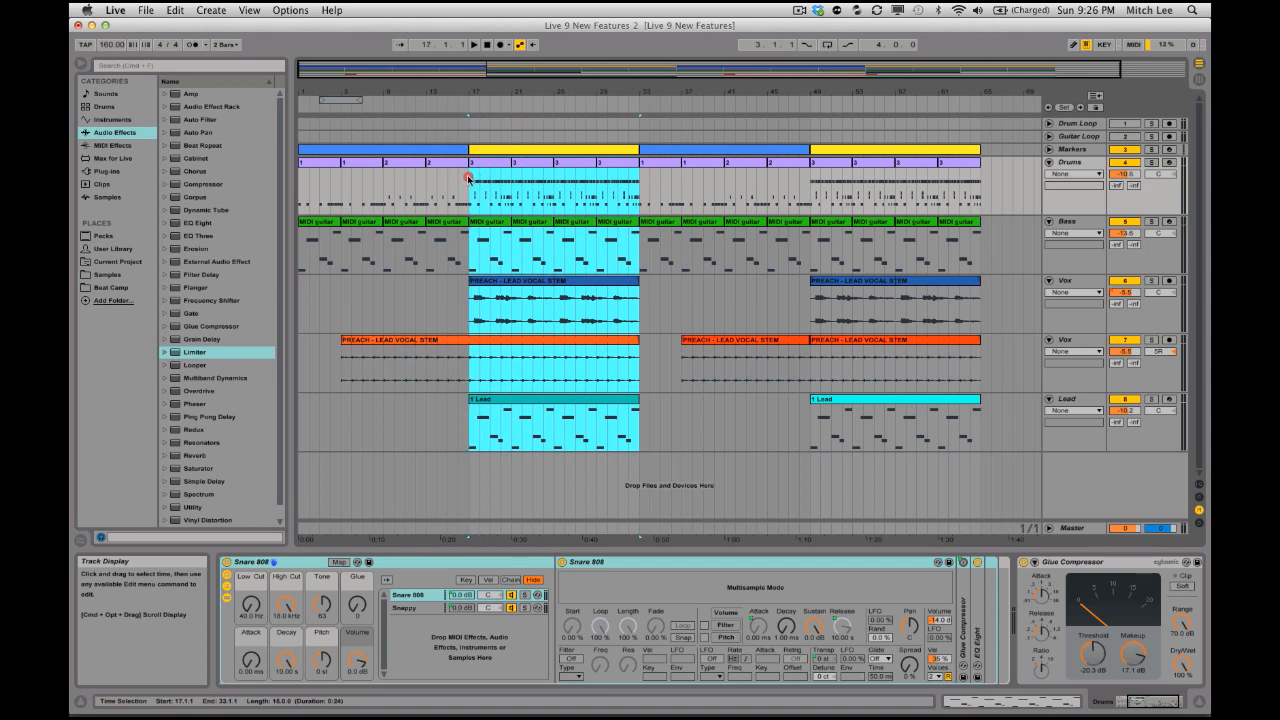
click(211, 10)
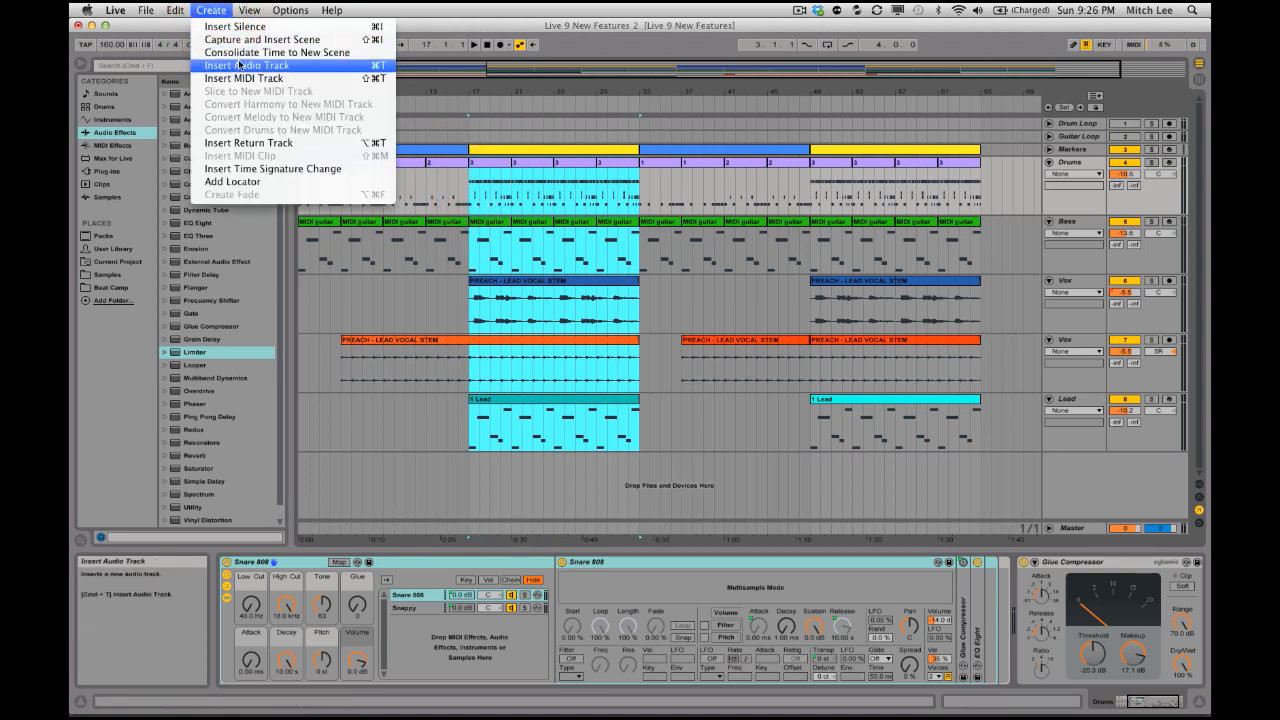
click(237, 55)
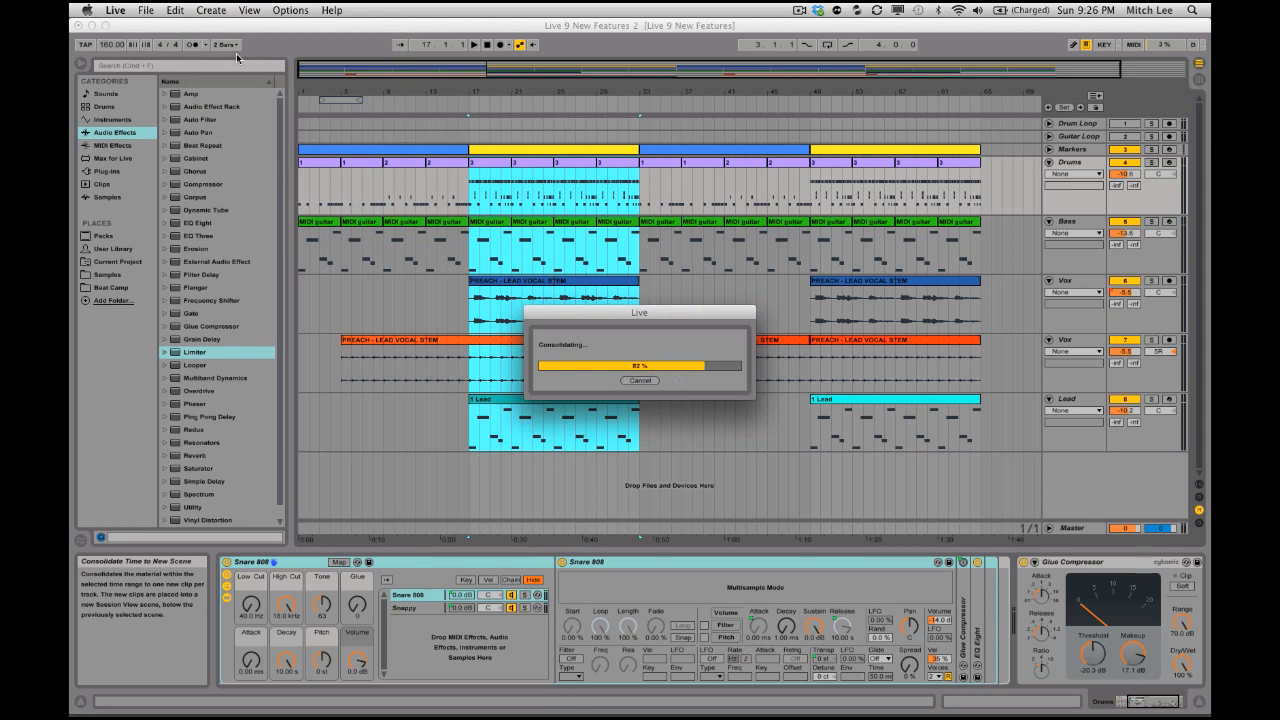
key(Tab)
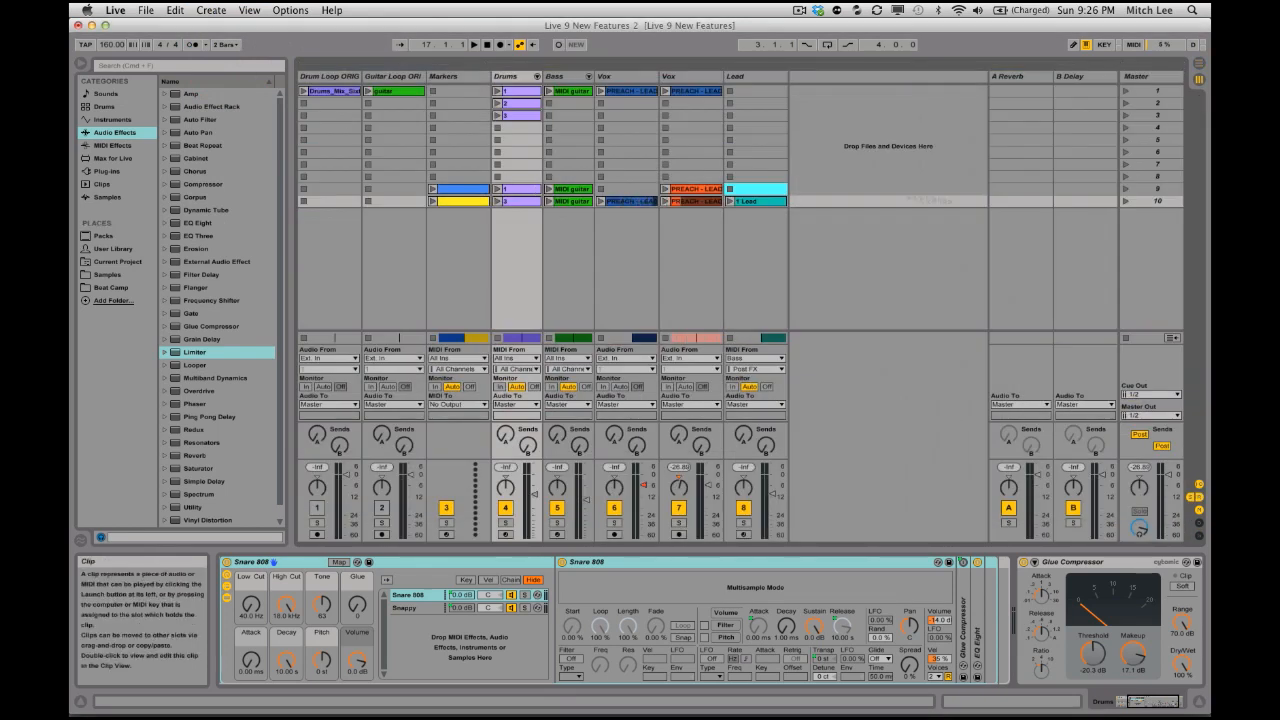
Play scene 9 followed by scene 10, and stop all clips
click(1125, 190)
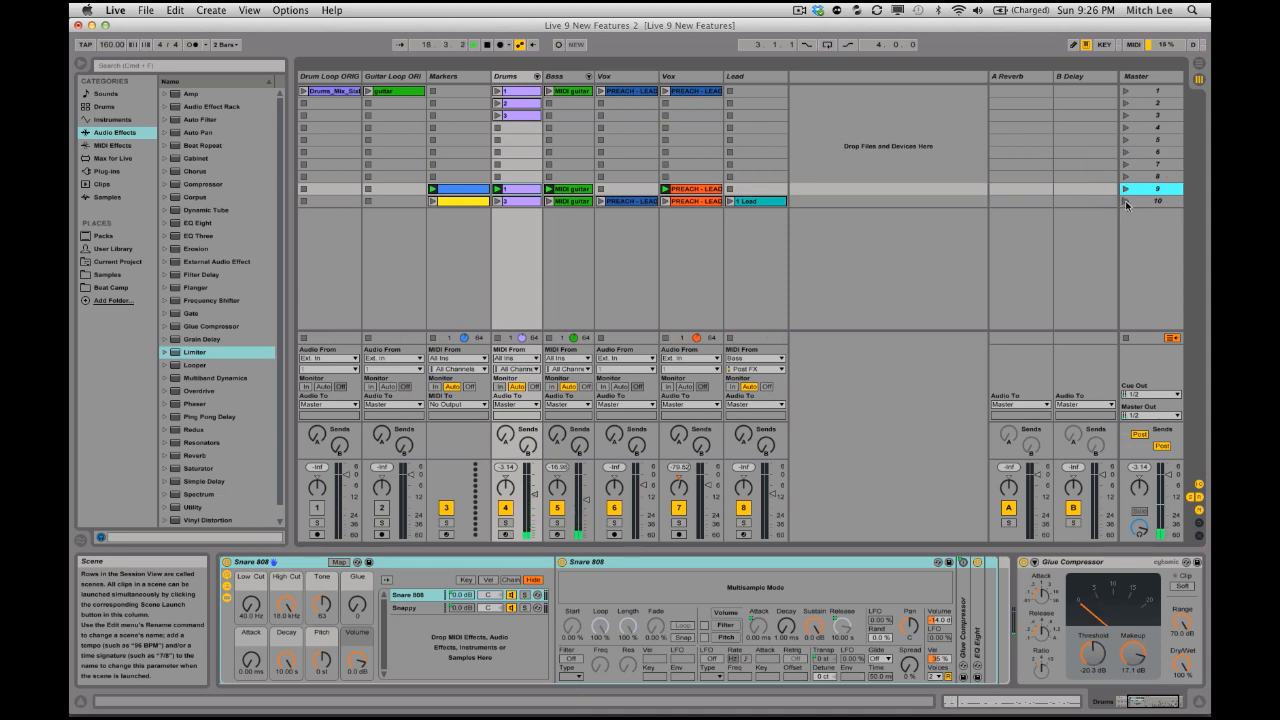
click(1125, 202)
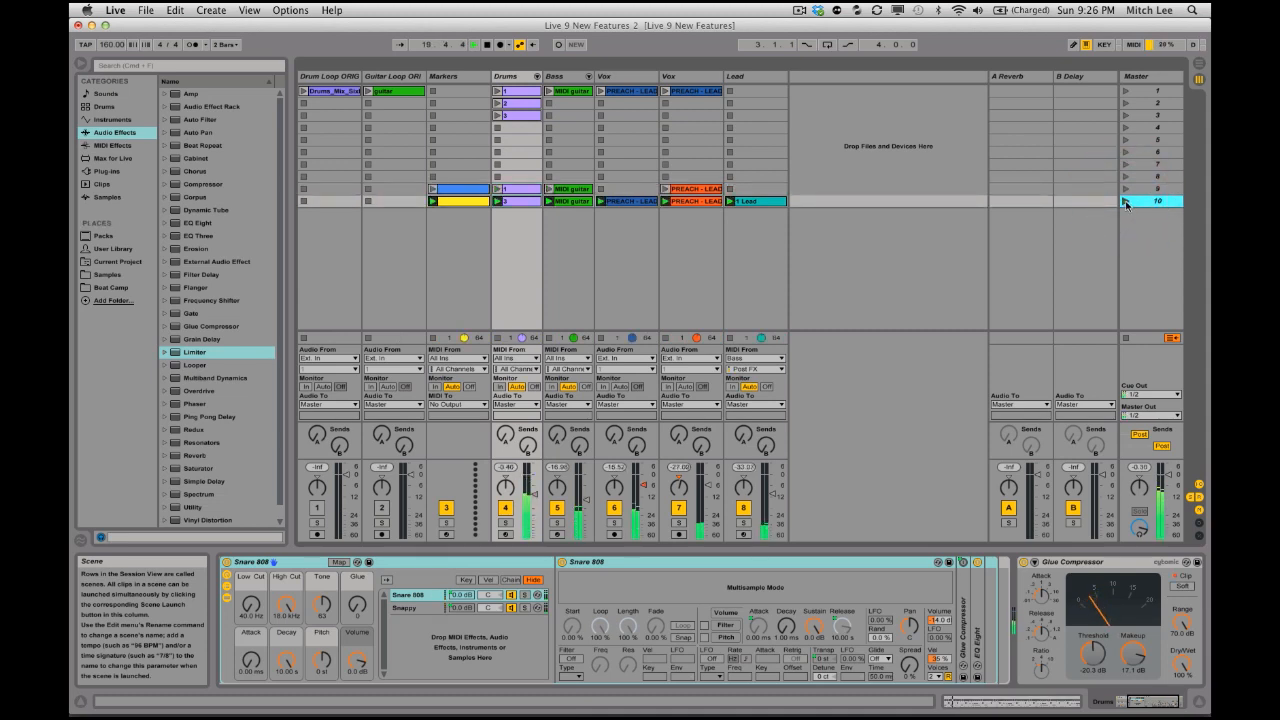
click(1127, 339)
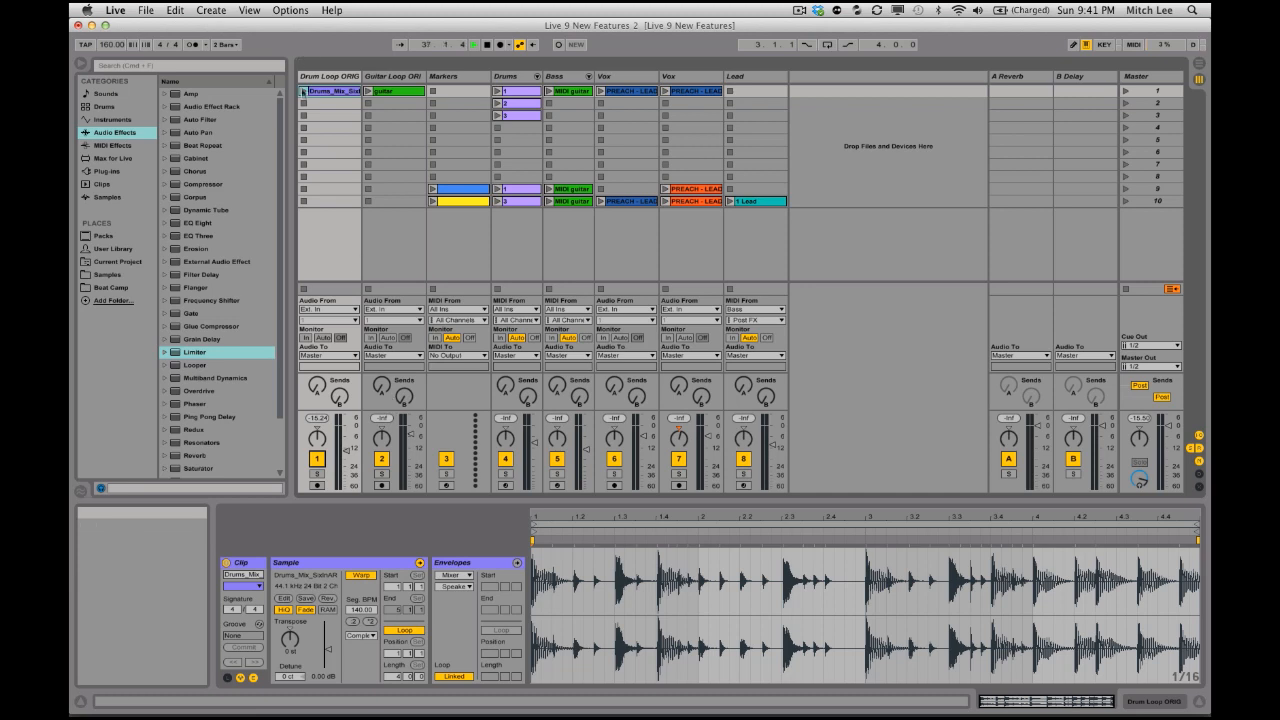
Audition the original drum loop and guitar loop clips one after the other, and launch scene 10
click(303, 92)
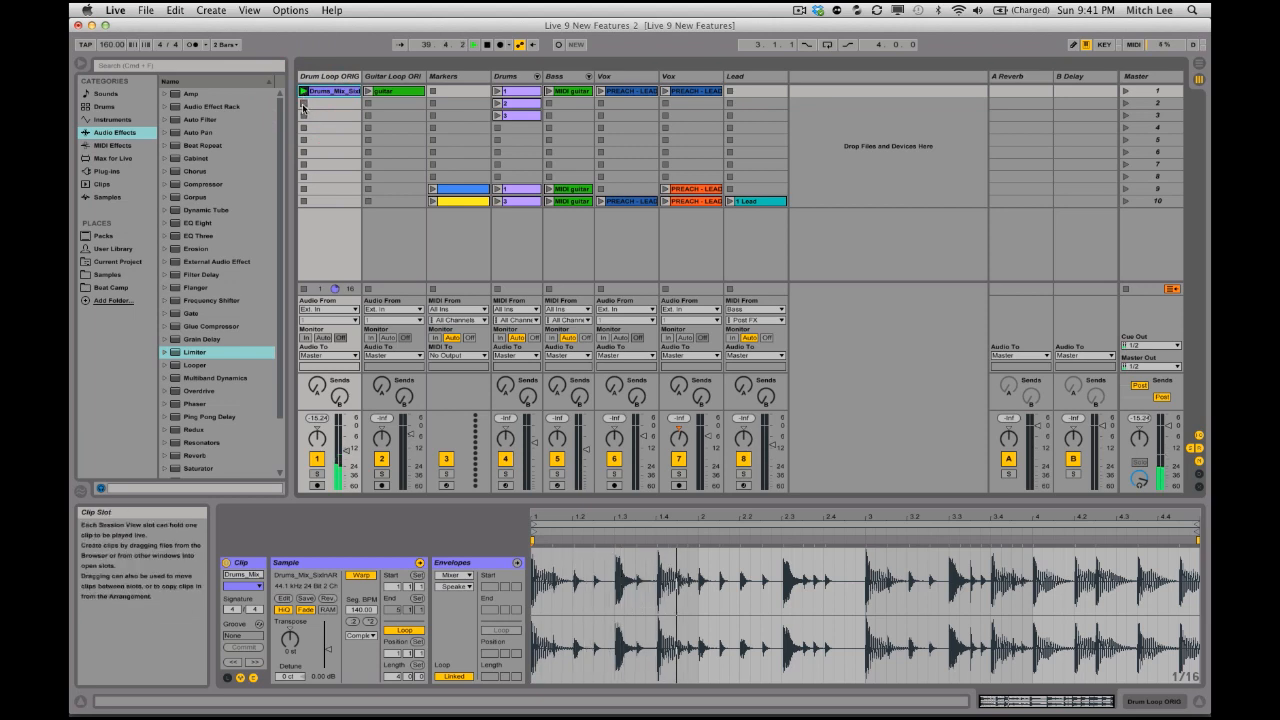
click(369, 93)
click(369, 93)
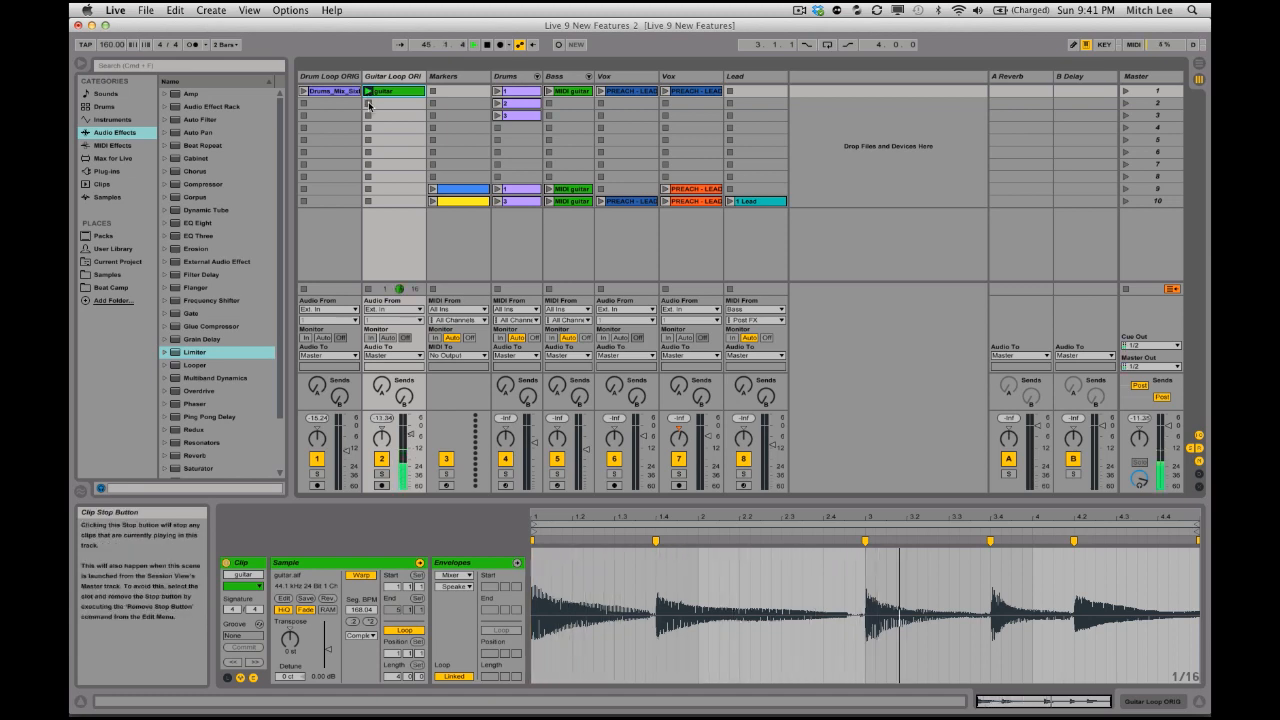
click(369, 104)
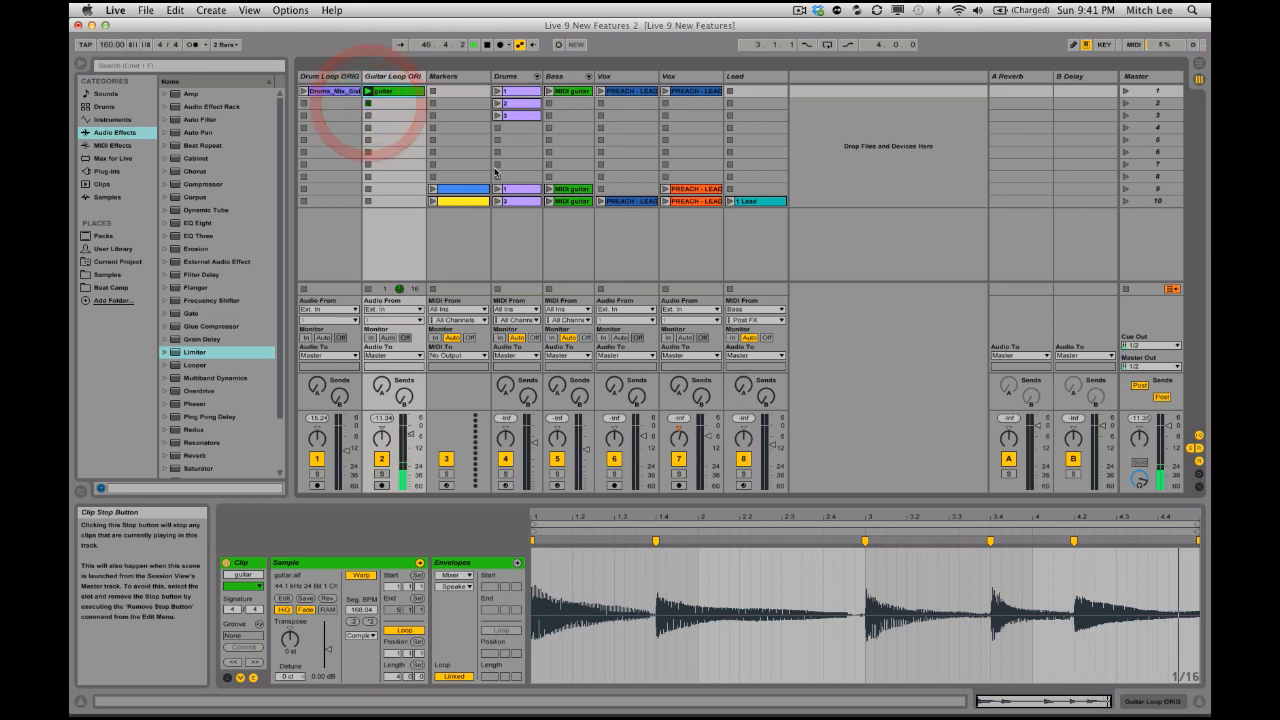
click(1124, 201)
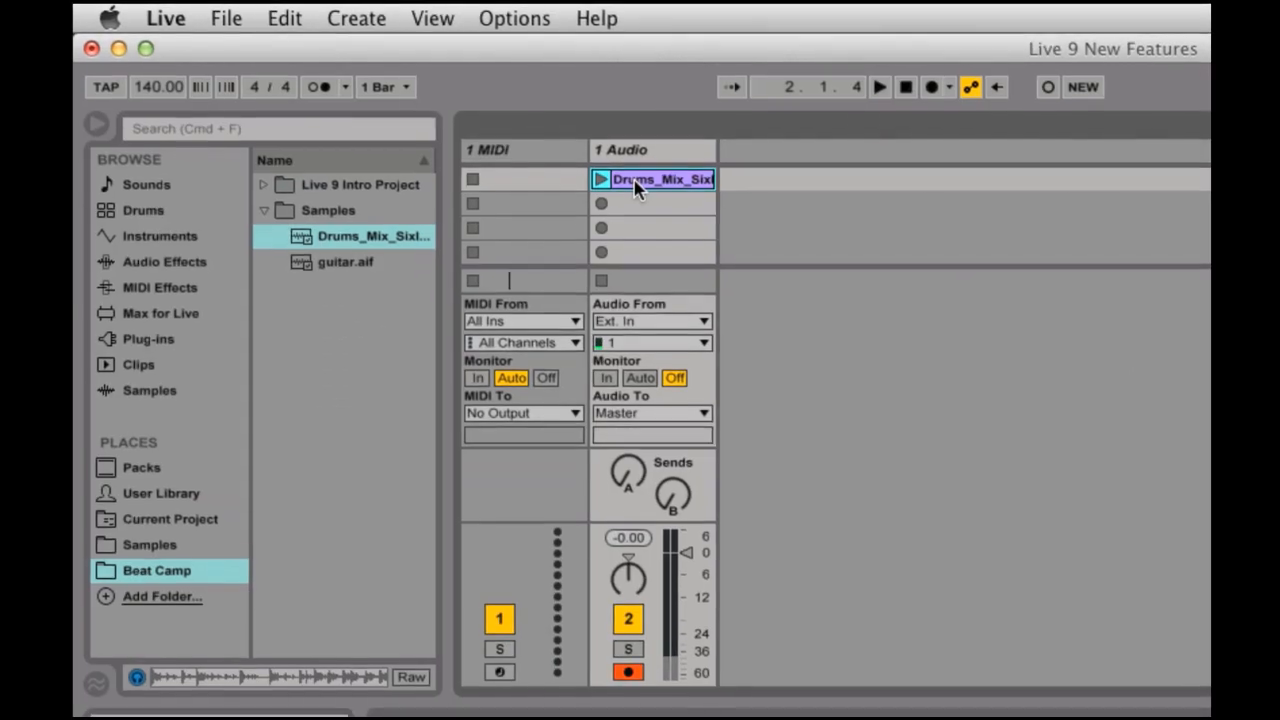
Convert the Drums_Mix audio clip to a new MIDI track using drum conversion
right_click(636, 188)
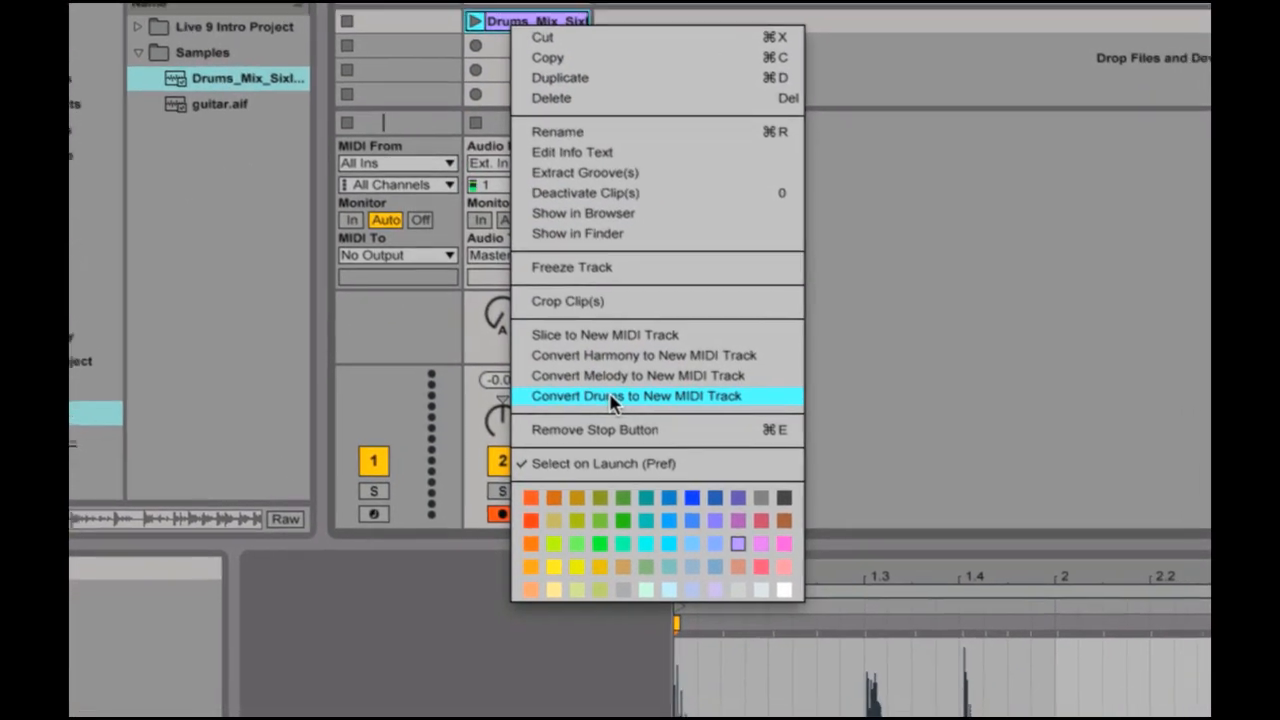
click(640, 416)
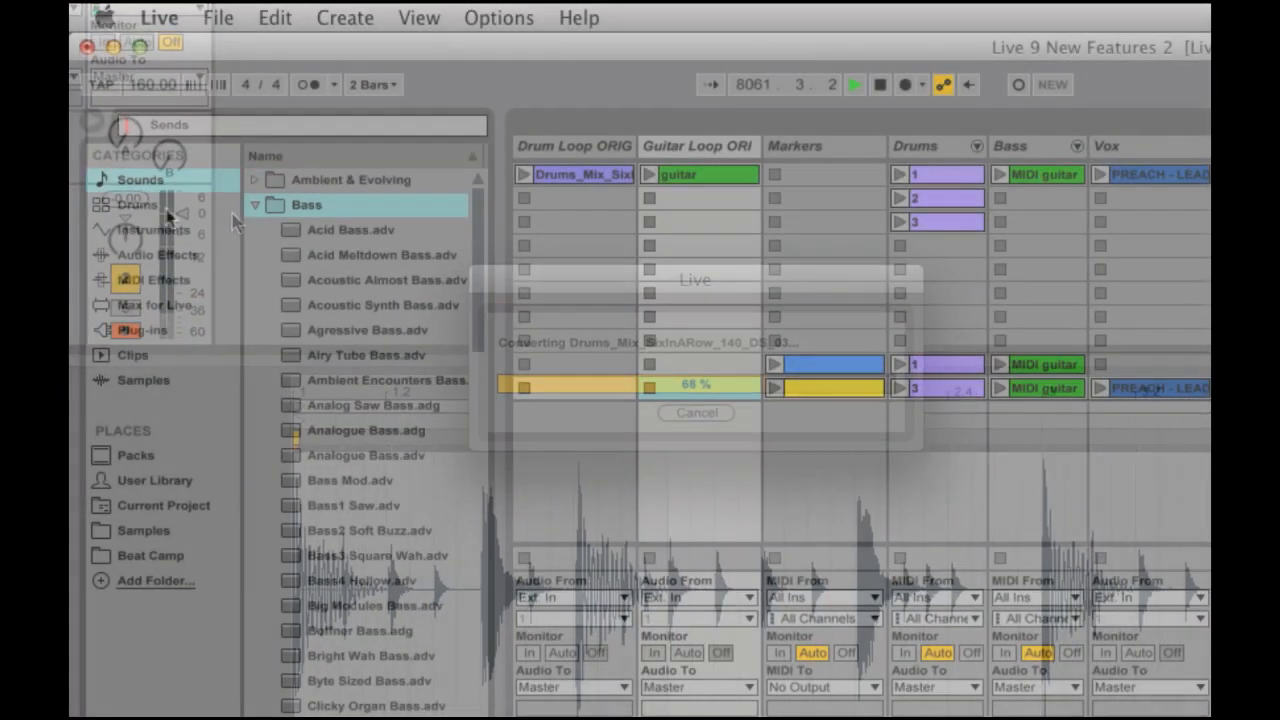
Look through the browser's Sounds, Drums, Instruments, Audio Effects and MIDI Effects categories
click(145, 182)
click(140, 205)
click(148, 236)
click(150, 255)
click(150, 279)
Search the browser for "bass" within Sounds and step through the presets from Acid Meltdown Bass onward
click(157, 127)
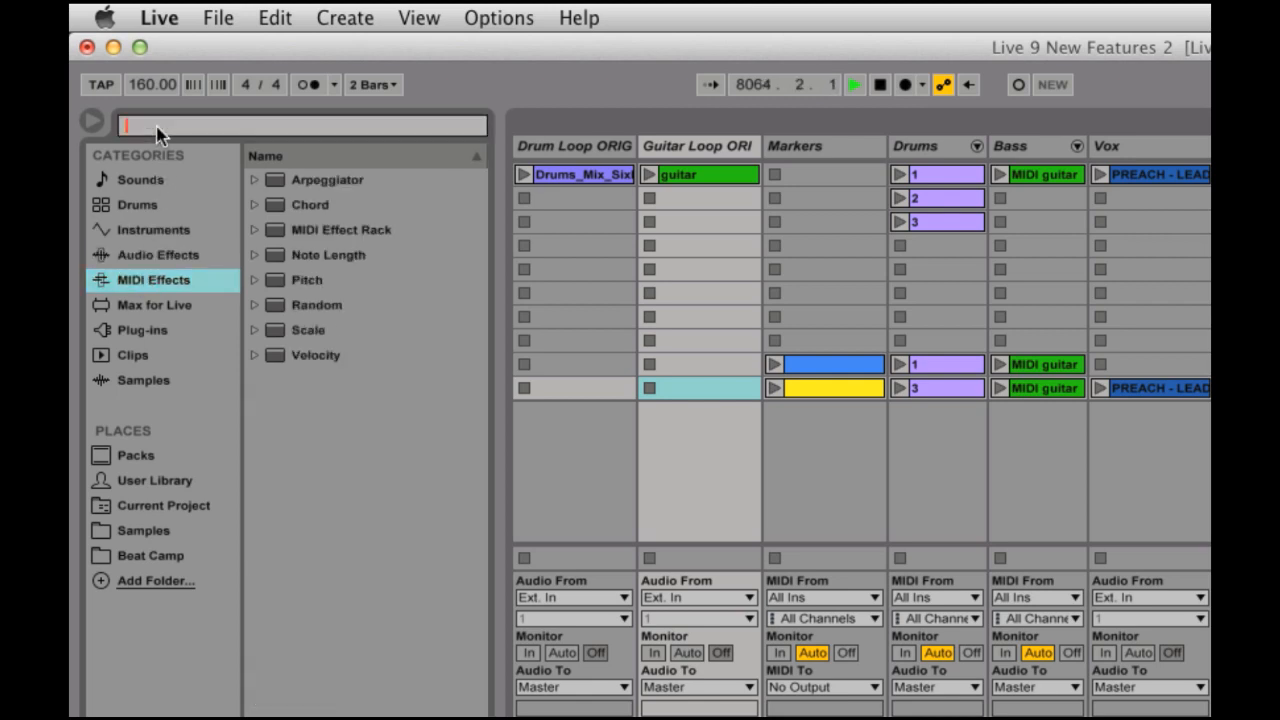
text(bass)
click(152, 182)
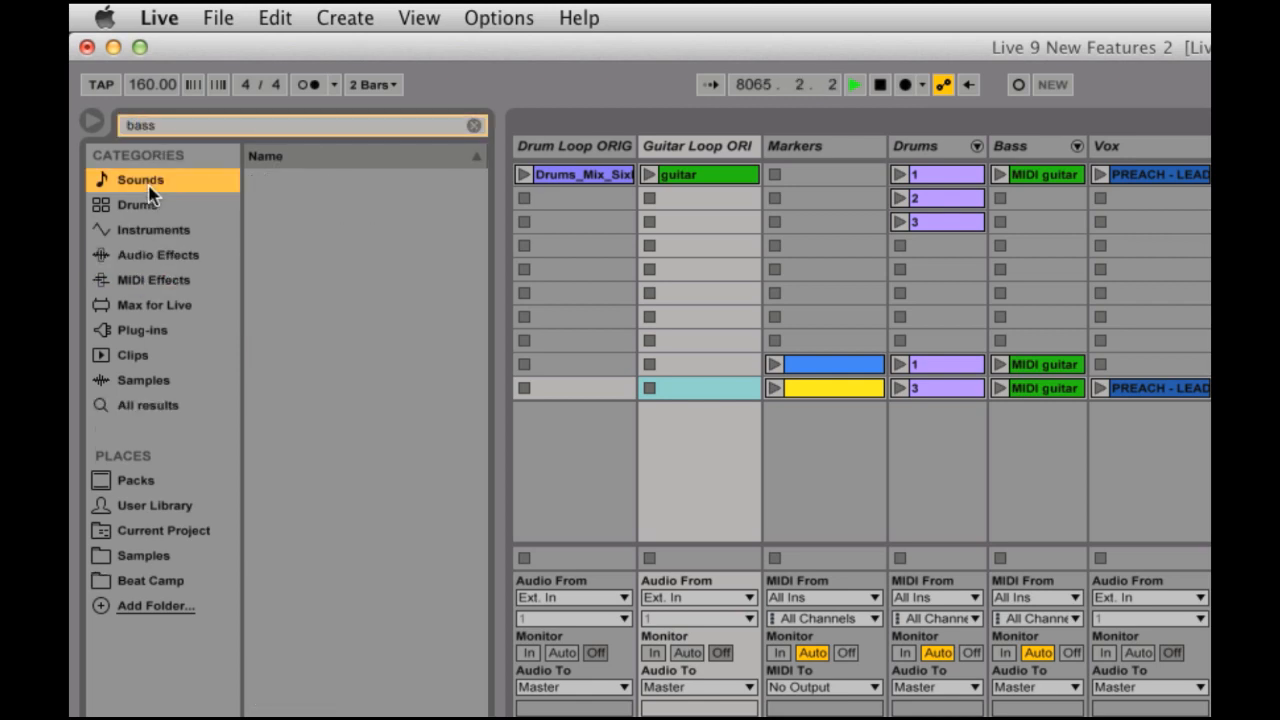
click(321, 229)
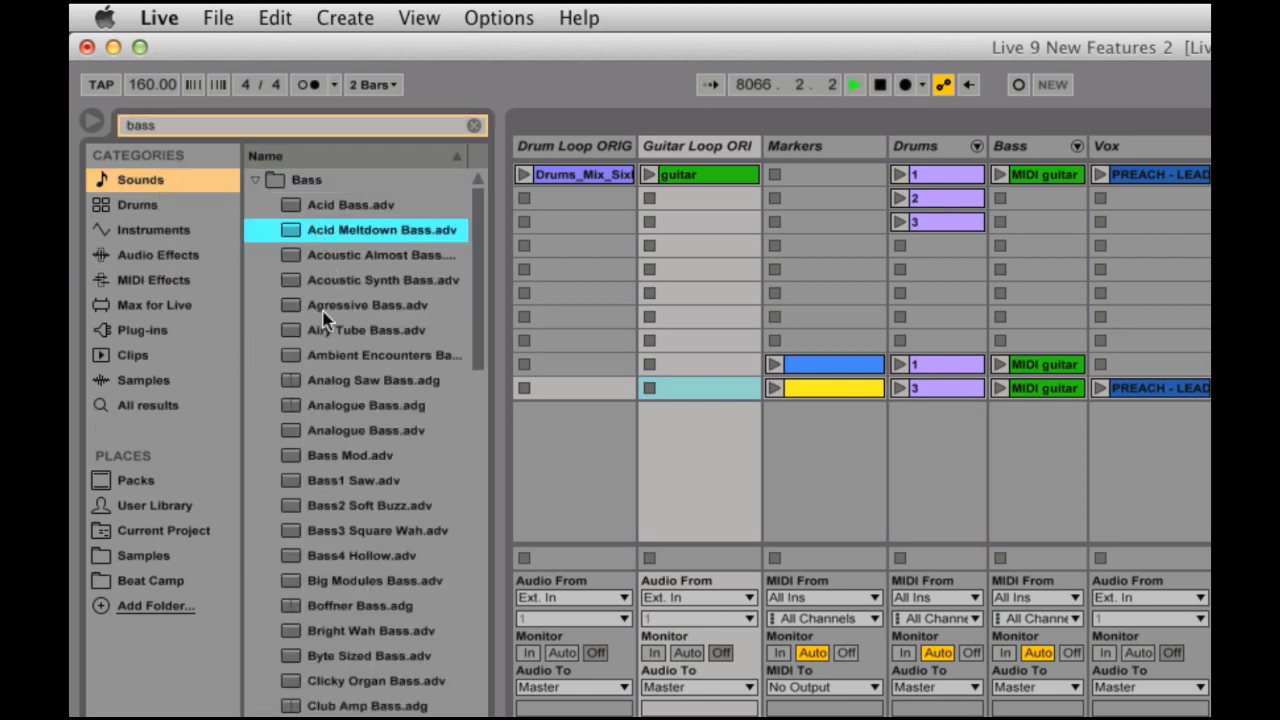
key(Down)
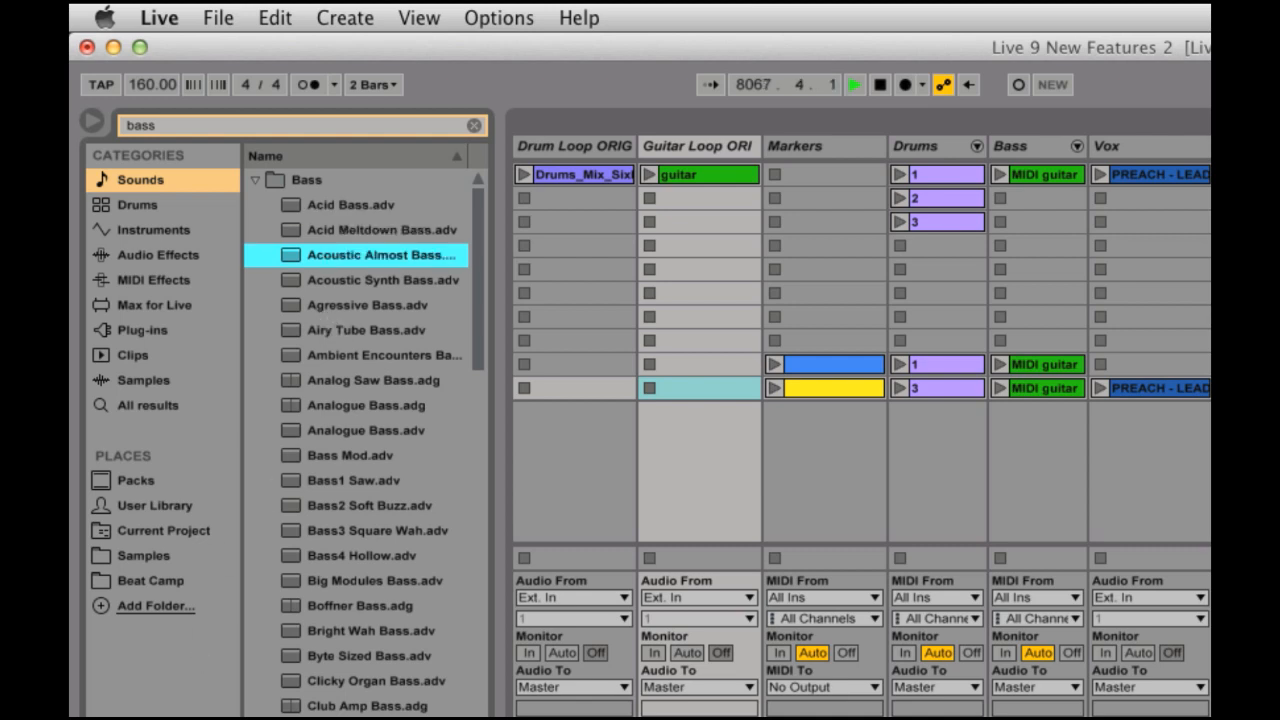
key(Down)
key(Down)
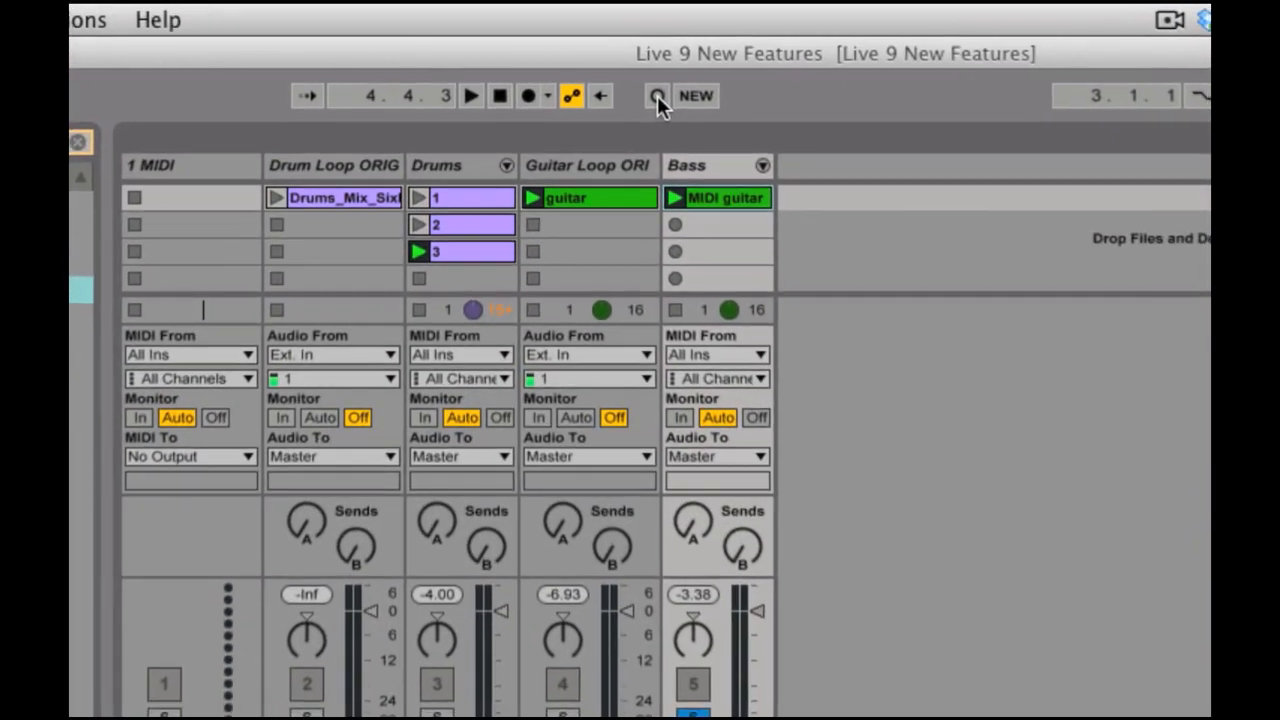
Start session recording, and bend the closing fade segment of the Vox clip's envelope into a curve
click(574, 53)
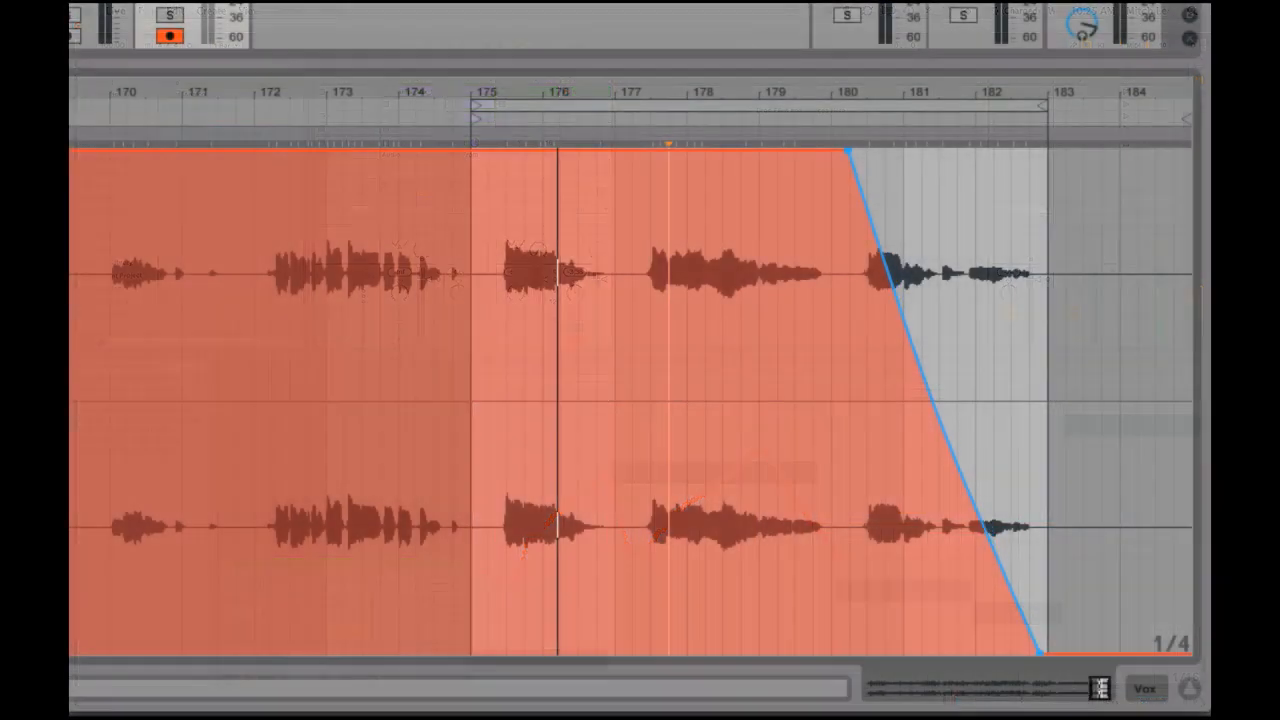
drag(932, 402, 897, 452)
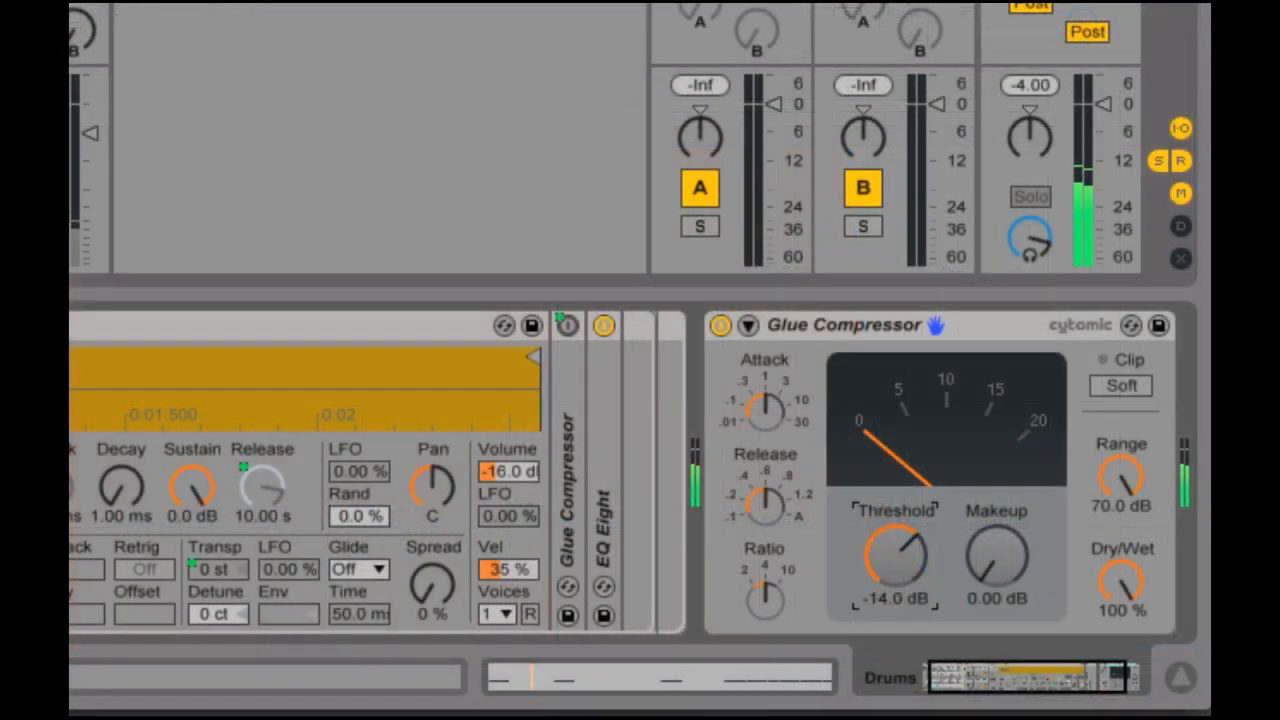
Lower the Glue Compressor's threshold on the Drums track below -14 dB
drag(895, 555, 895, 606)
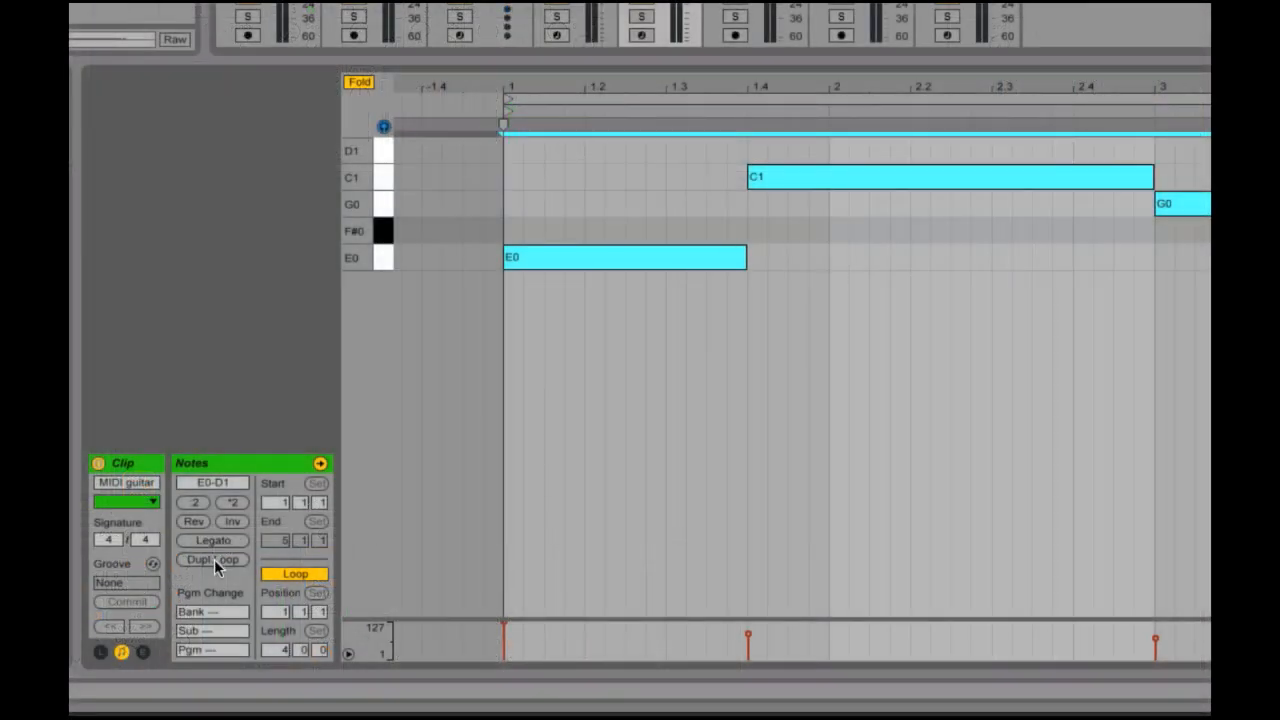
Duplicate the loop of the MIDI guitar bass clip to eight bars and reverse its notes
click(214, 559)
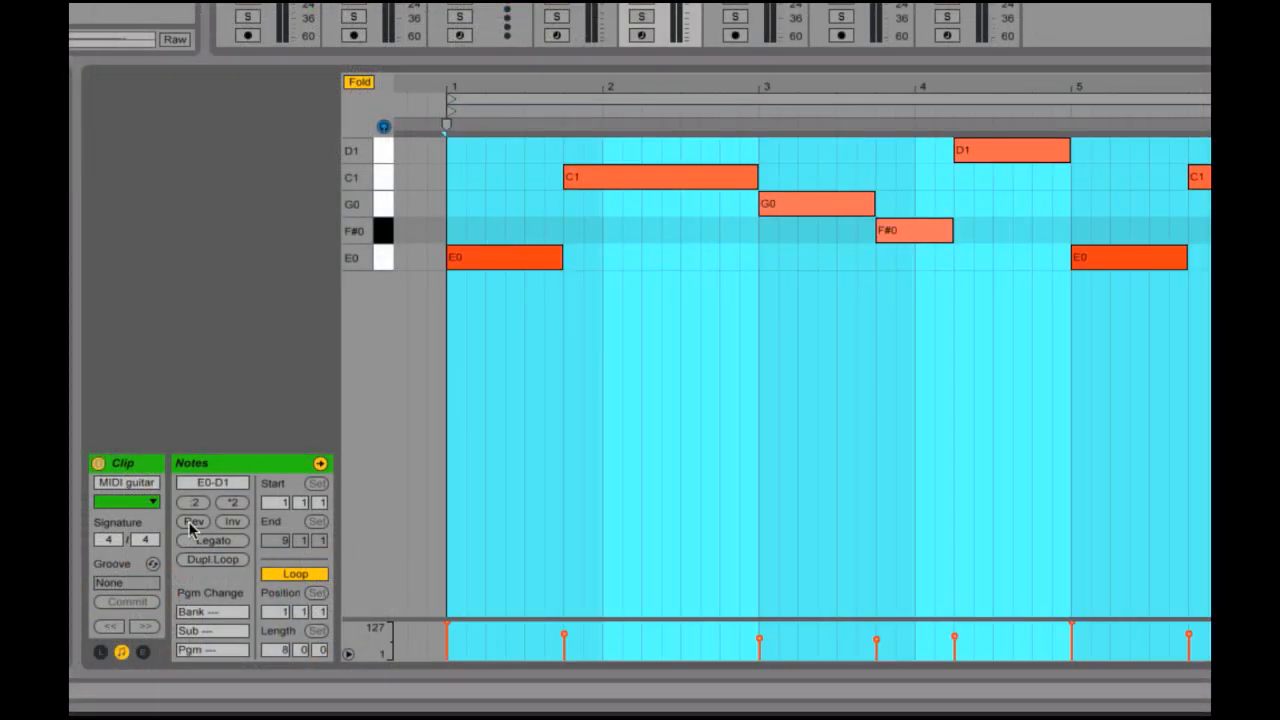
click(194, 522)
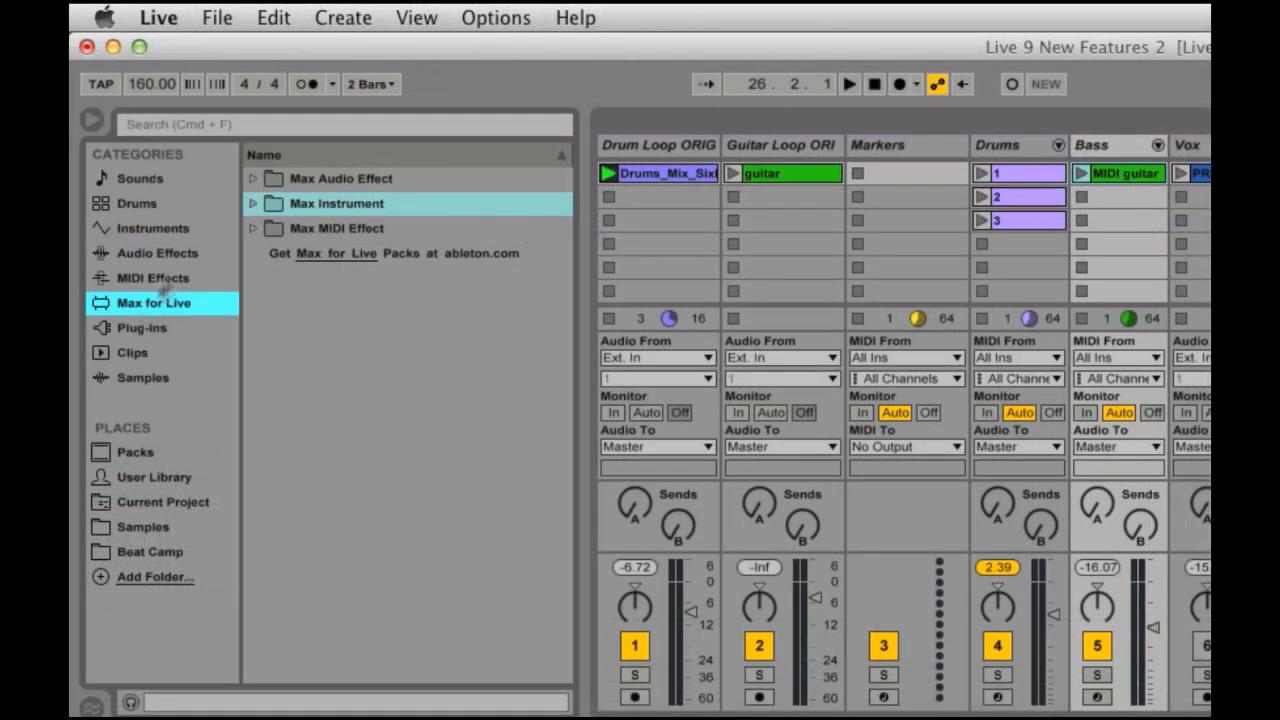
Look through the devices in the Max Audio Effect folder of Max for Live, and collapse the folder
click(254, 179)
key(Down)
key(Down)
key(Down)
key(Down)
key(Down)
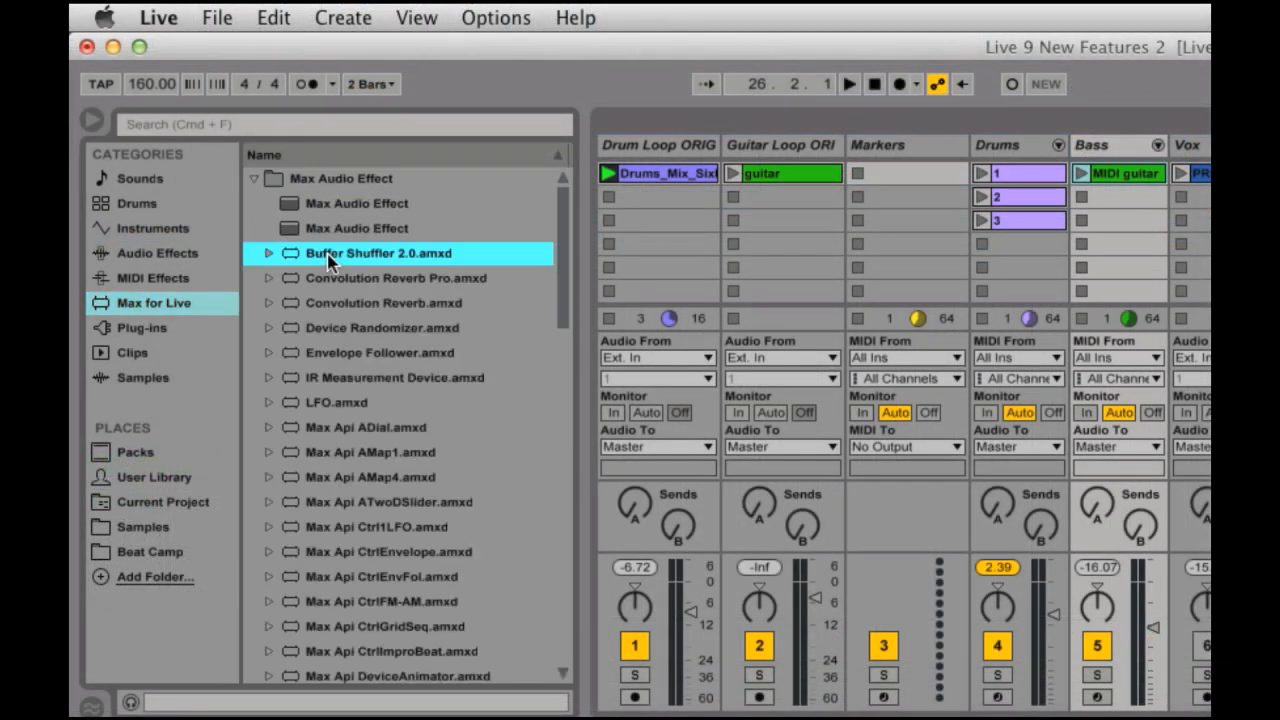
click(254, 179)
Inspect the contents of the Max Instrument and Max MIDI Effect folders, collapsing each one again
click(254, 204)
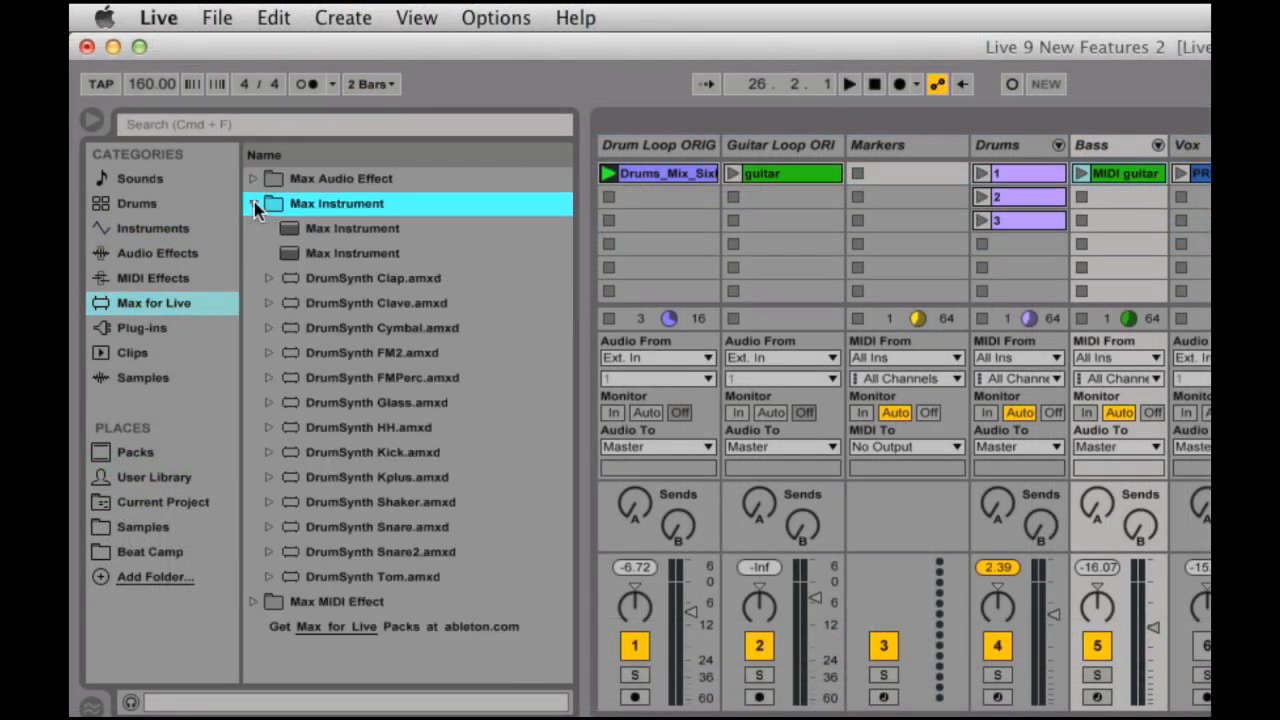
click(322, 280)
click(254, 204)
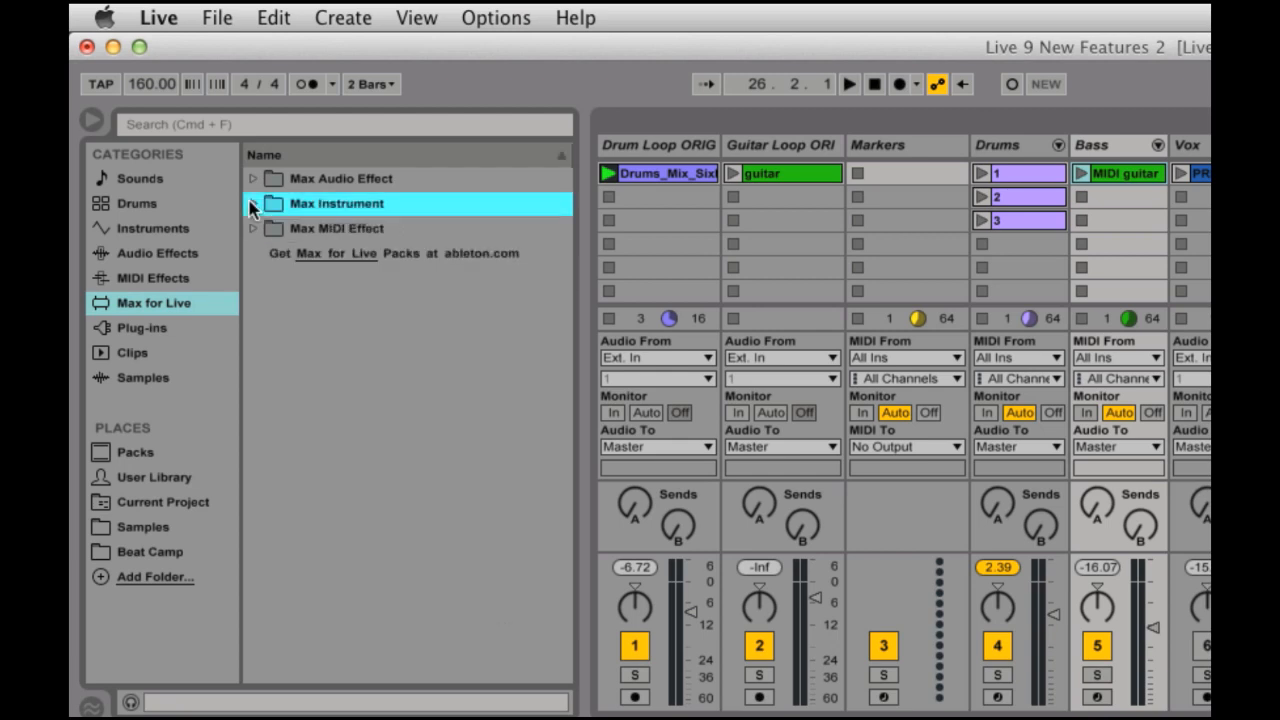
click(252, 229)
click(252, 229)
Expand the Max Audio Effect folder again and select Convolution Reverb Pro
click(254, 179)
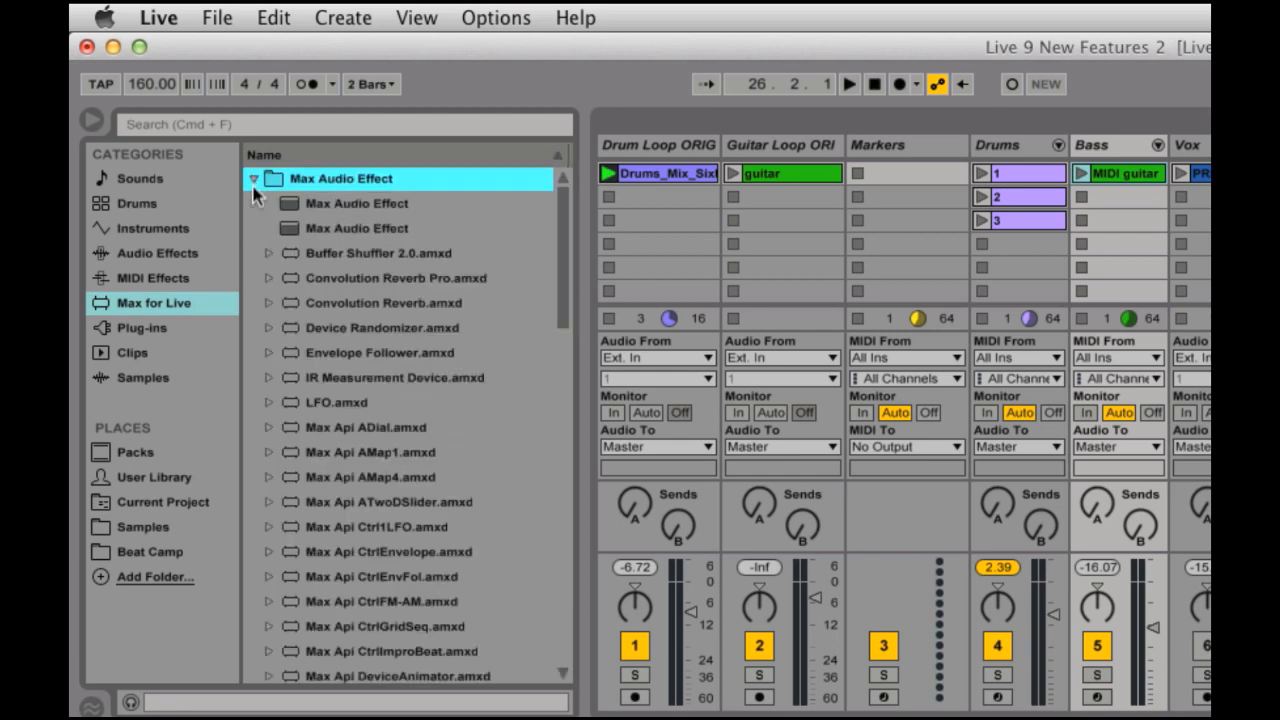
click(358, 280)
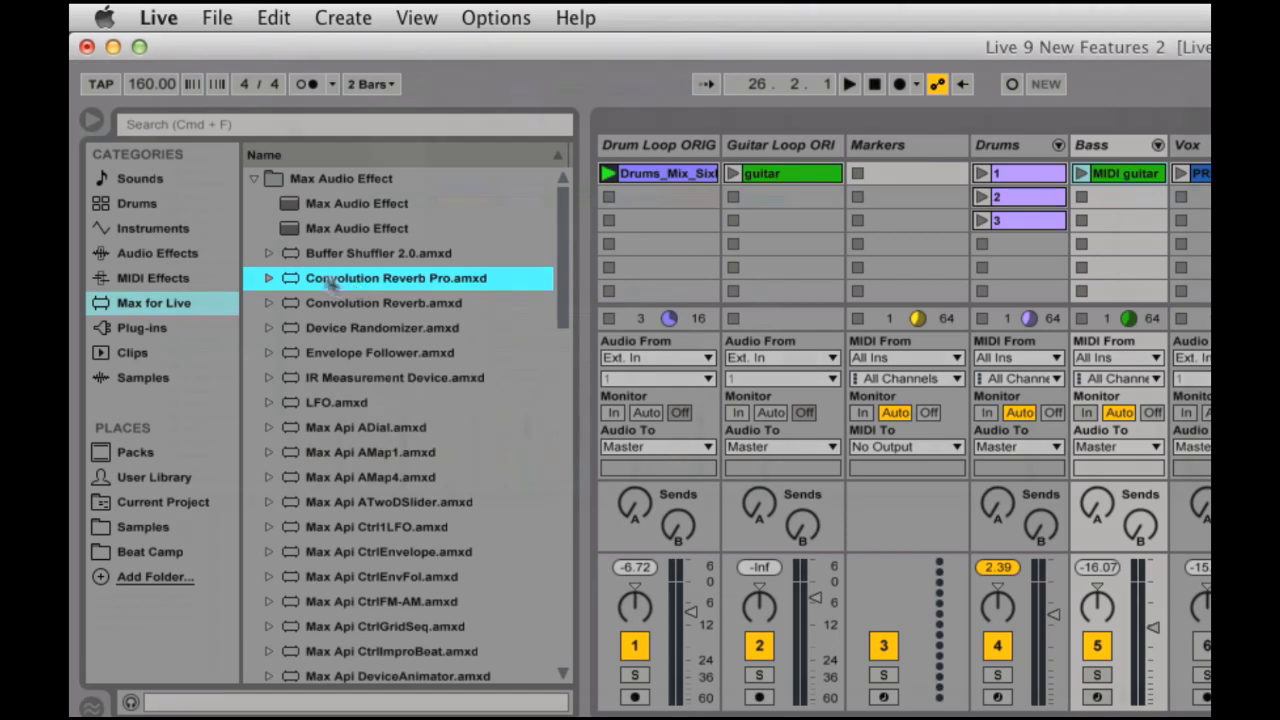